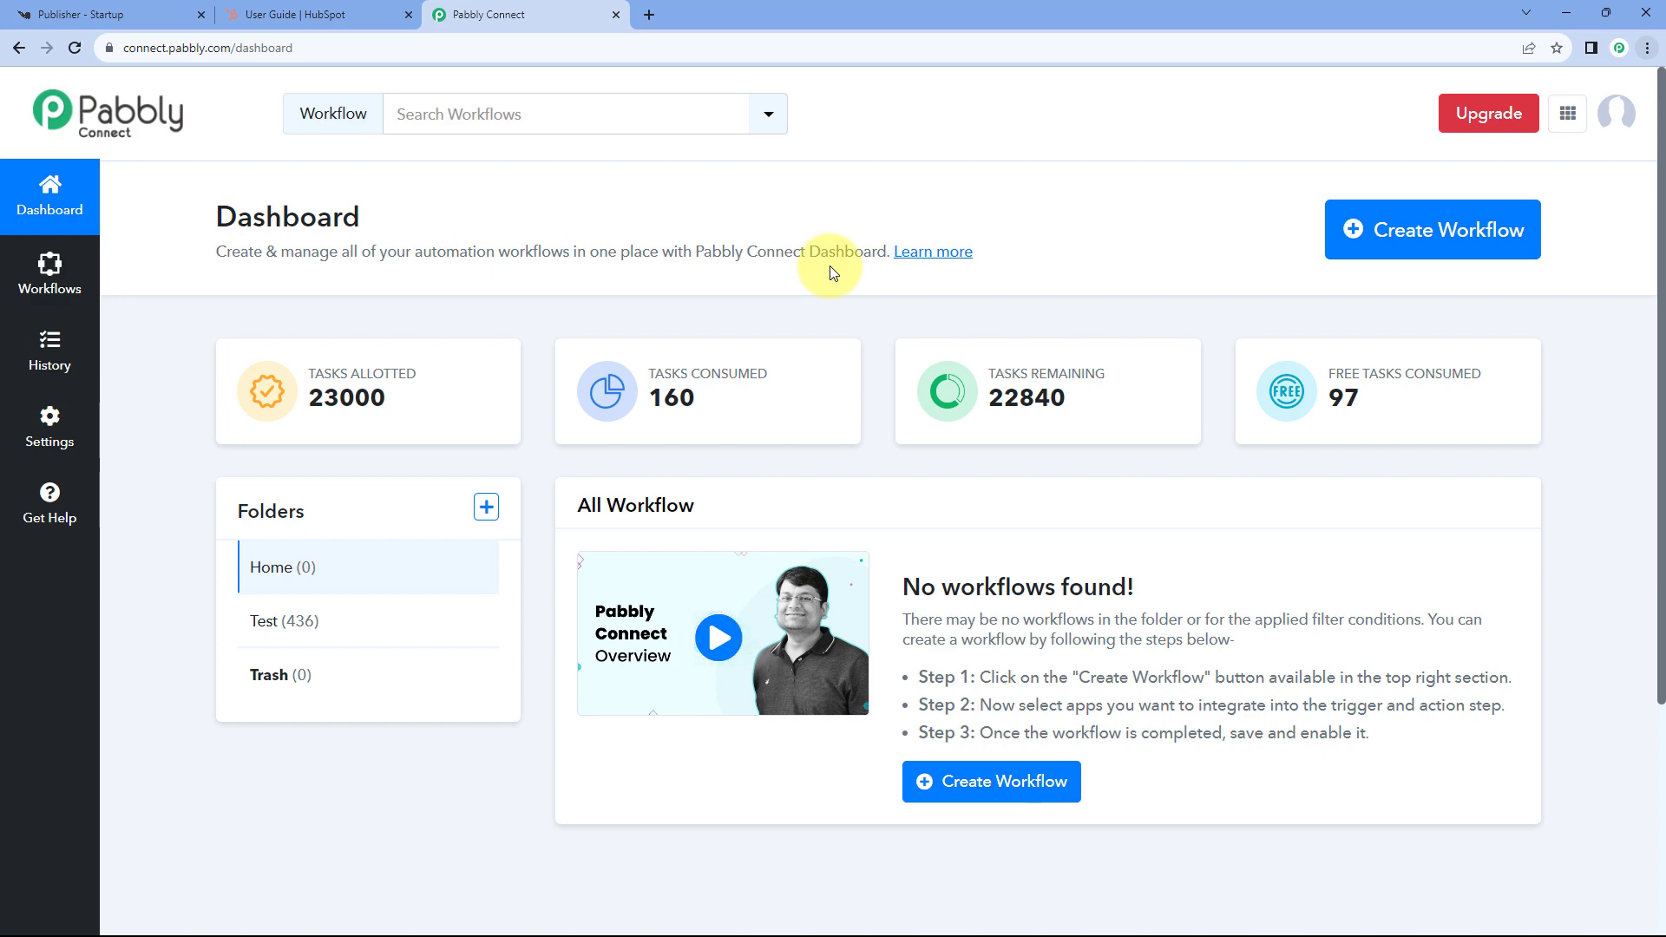
- Create a new Pabbly Connect workflow named 'Knorish to HubSpot'
click(1447, 230)
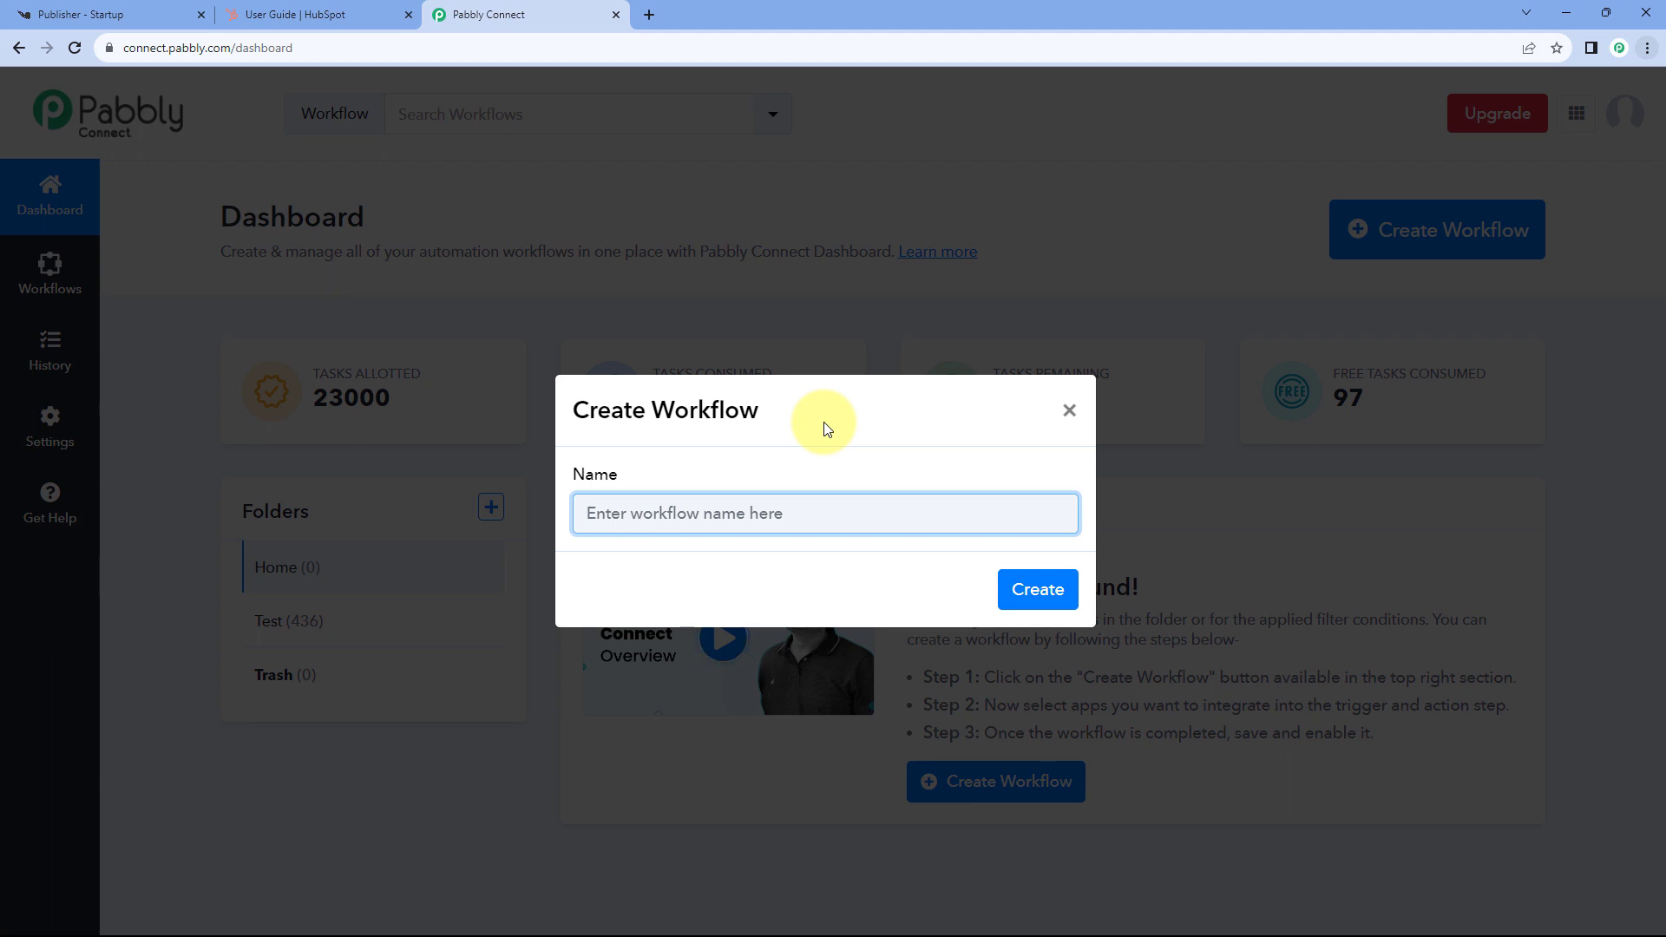
text(Knorish t)
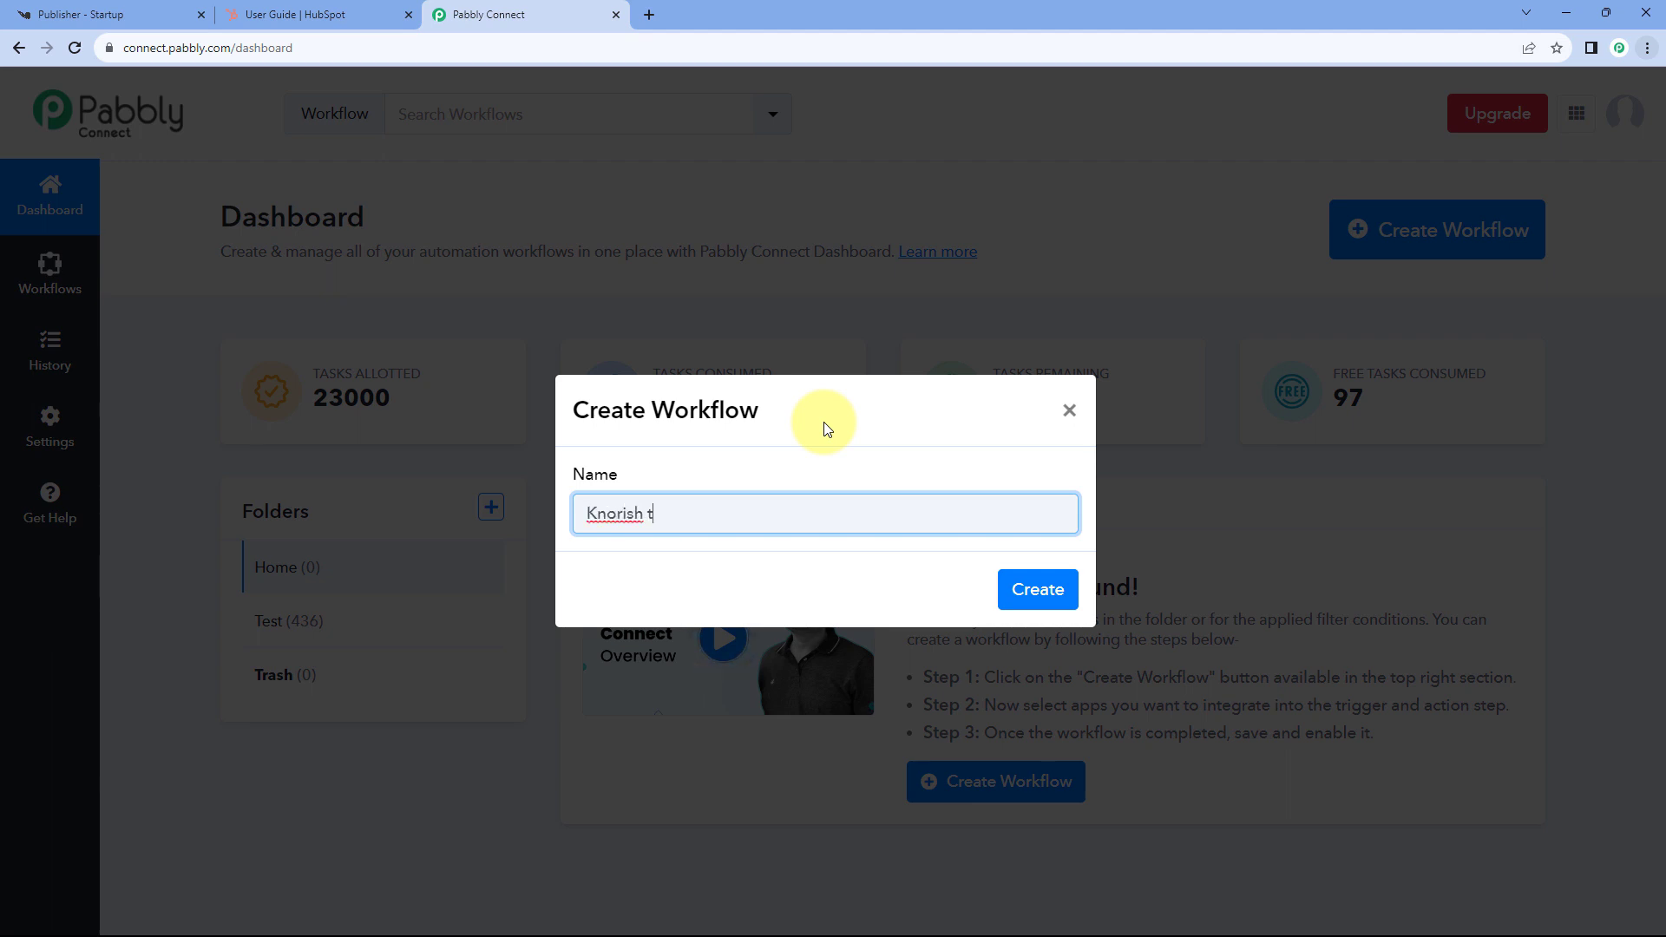
text(o HubSpot)
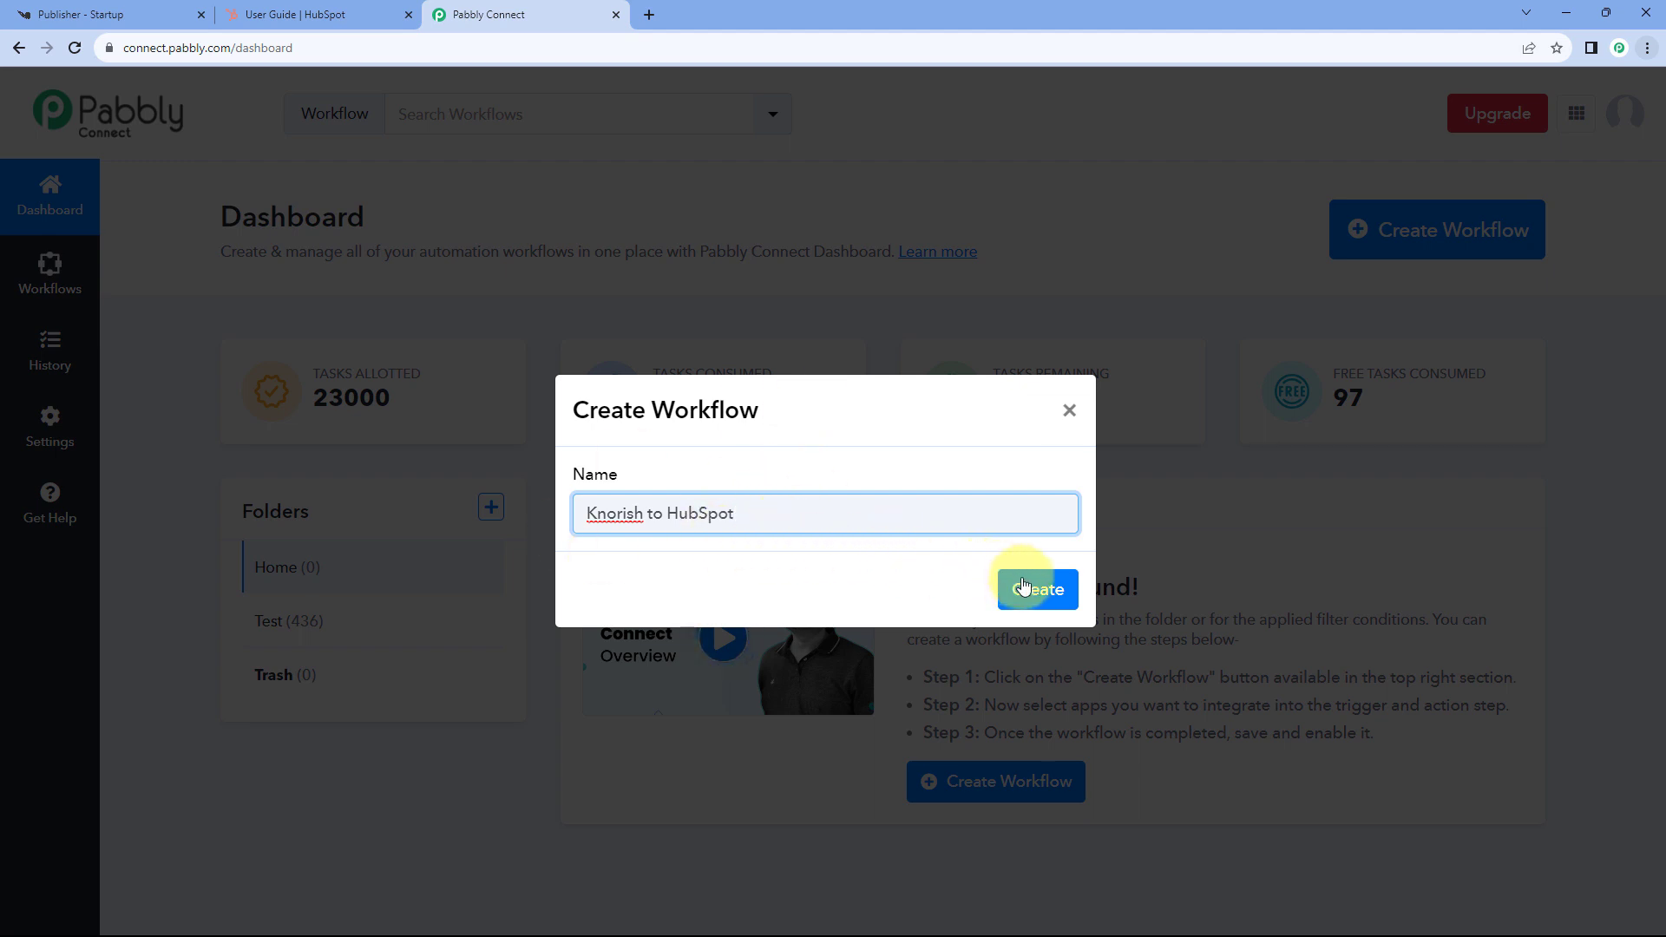
click(1059, 587)
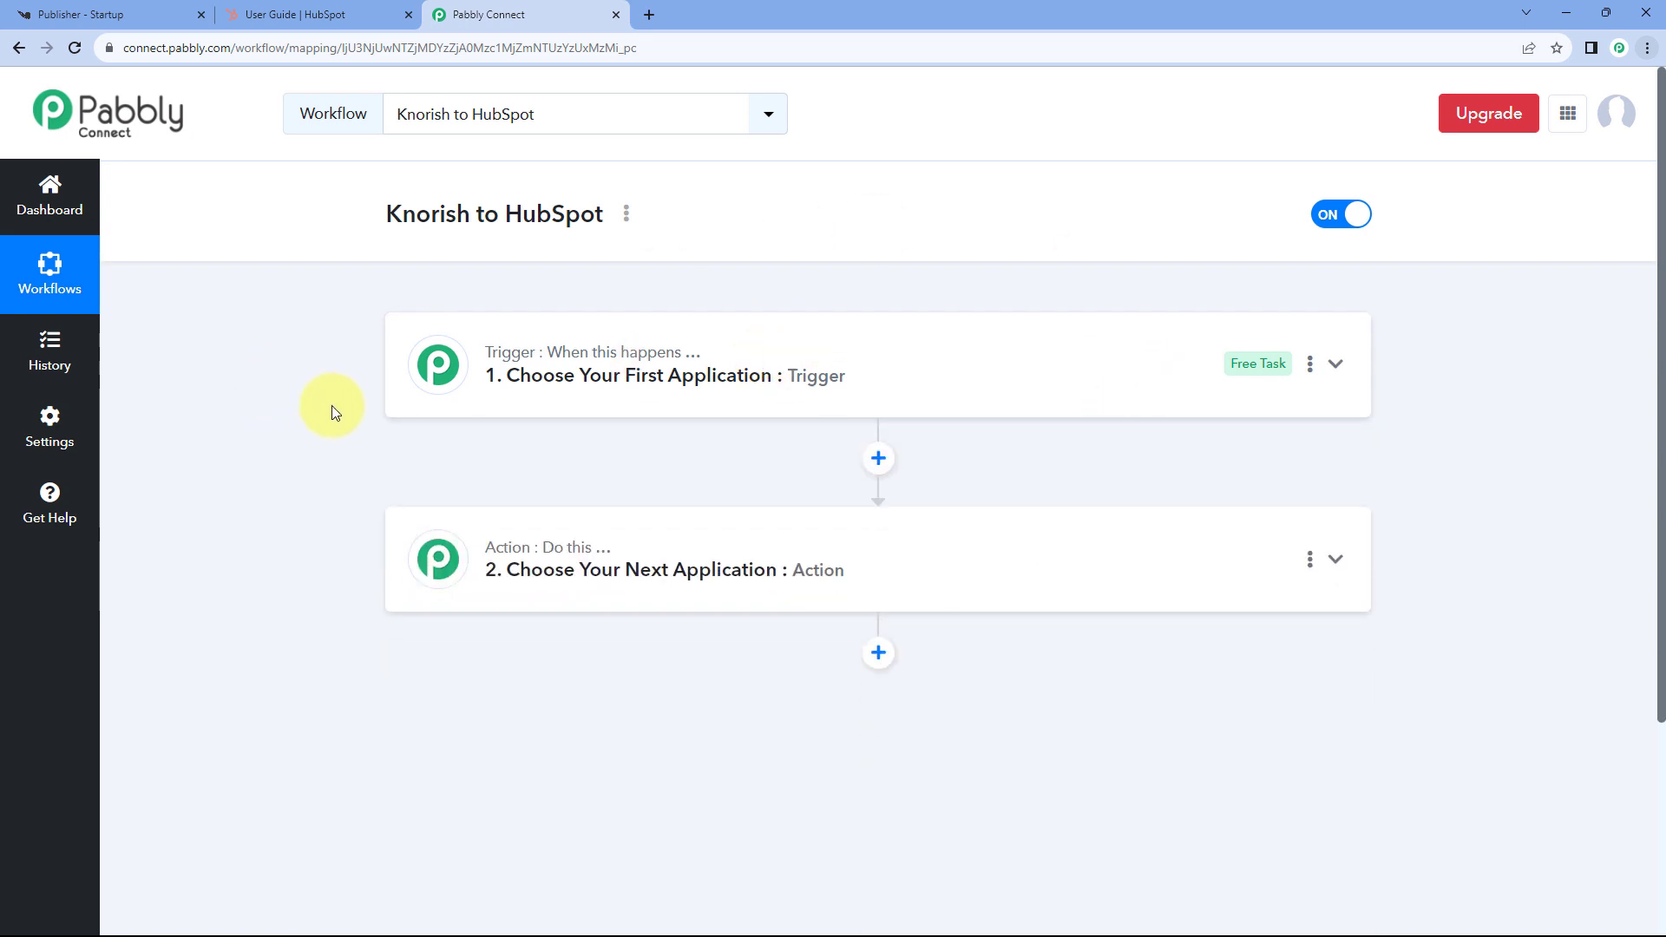
- Expand the trigger step's Choose App picker, then switch to the Knorish 'Publisher - Startup' dashboard
scroll(336, 411, down, 1)
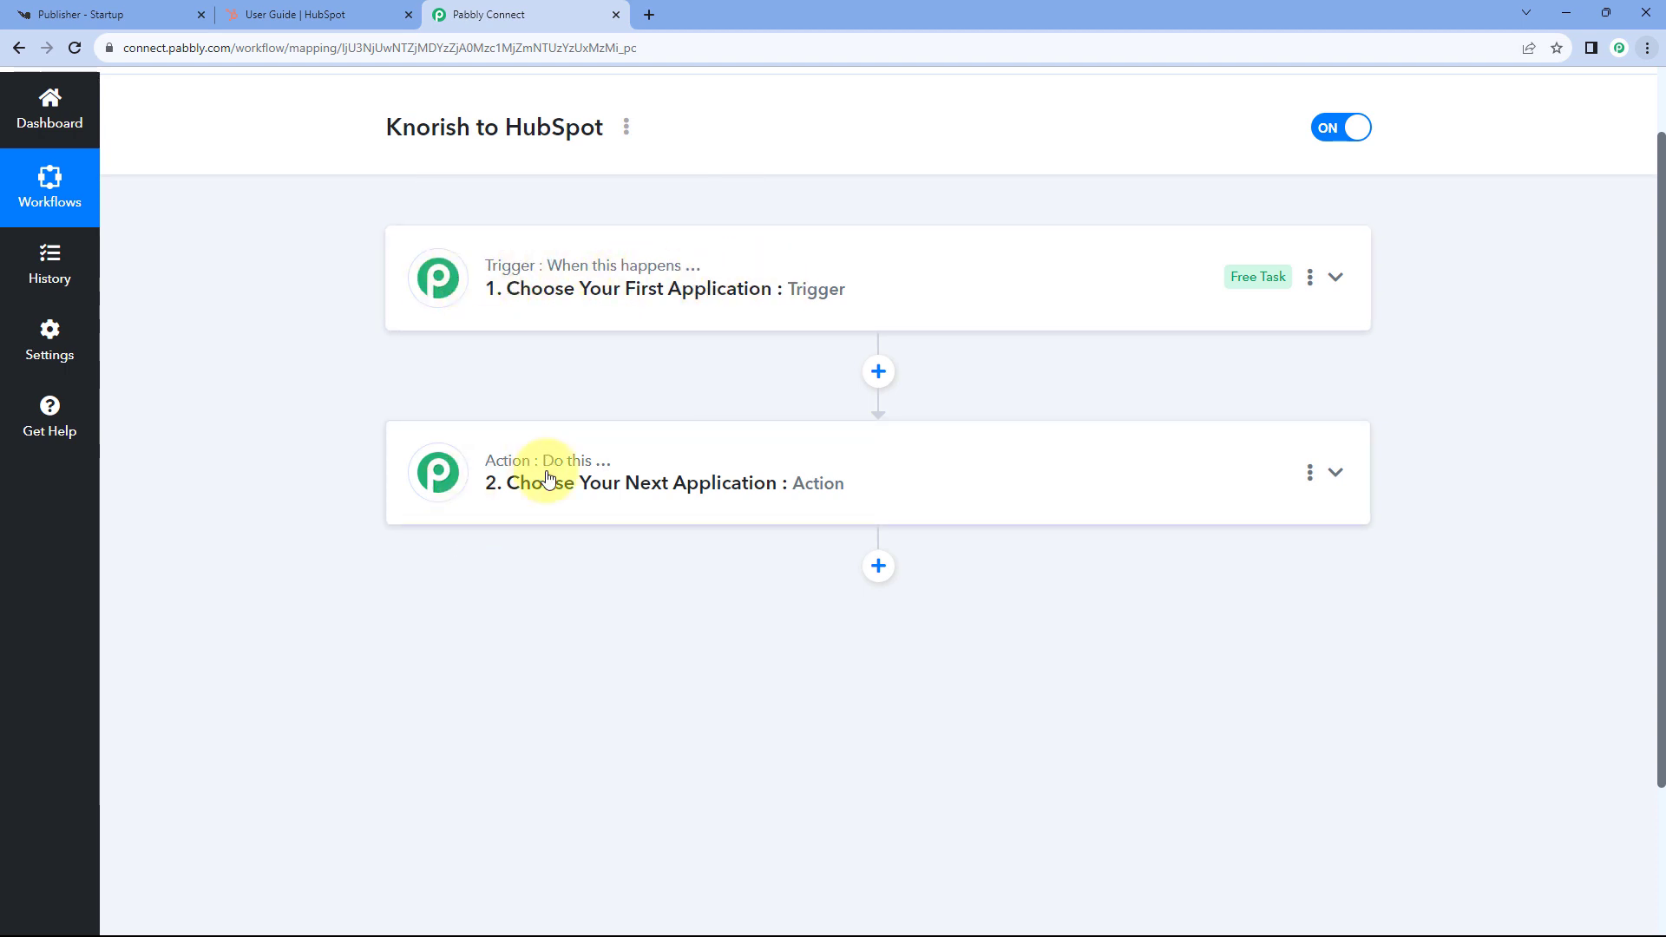
click(672, 302)
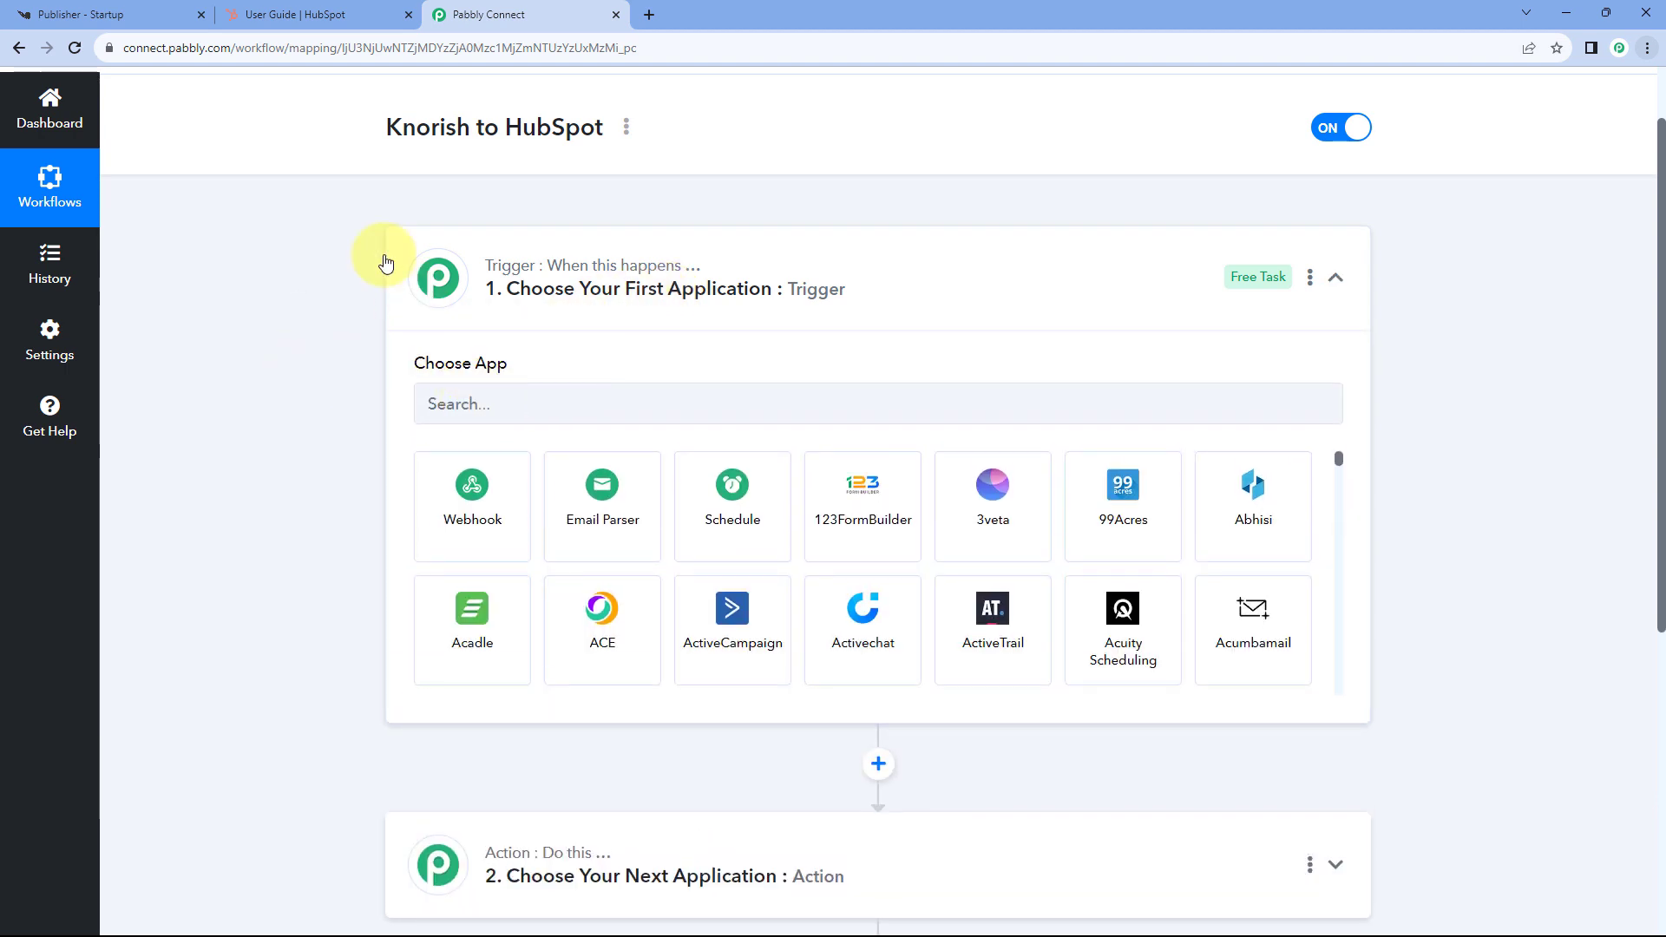
click(105, 14)
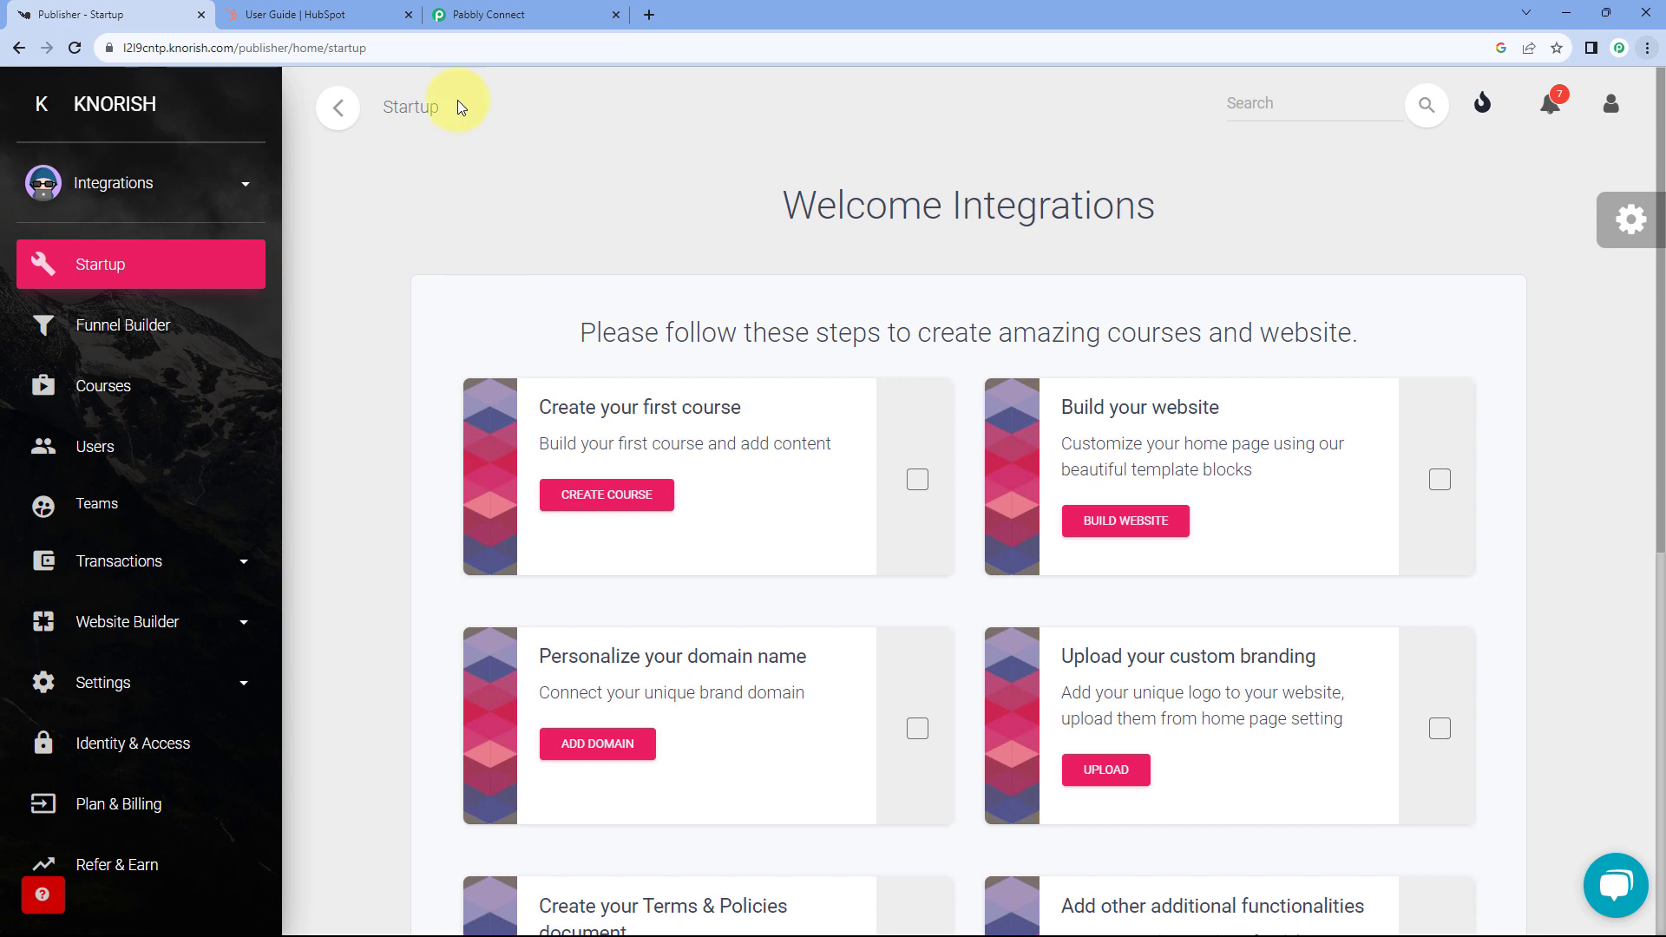
- Review the HubSpot user guide and Knorish dashboard tabs, finishing on the Pabbly workflow editor
click(525, 14)
click(372, 13)
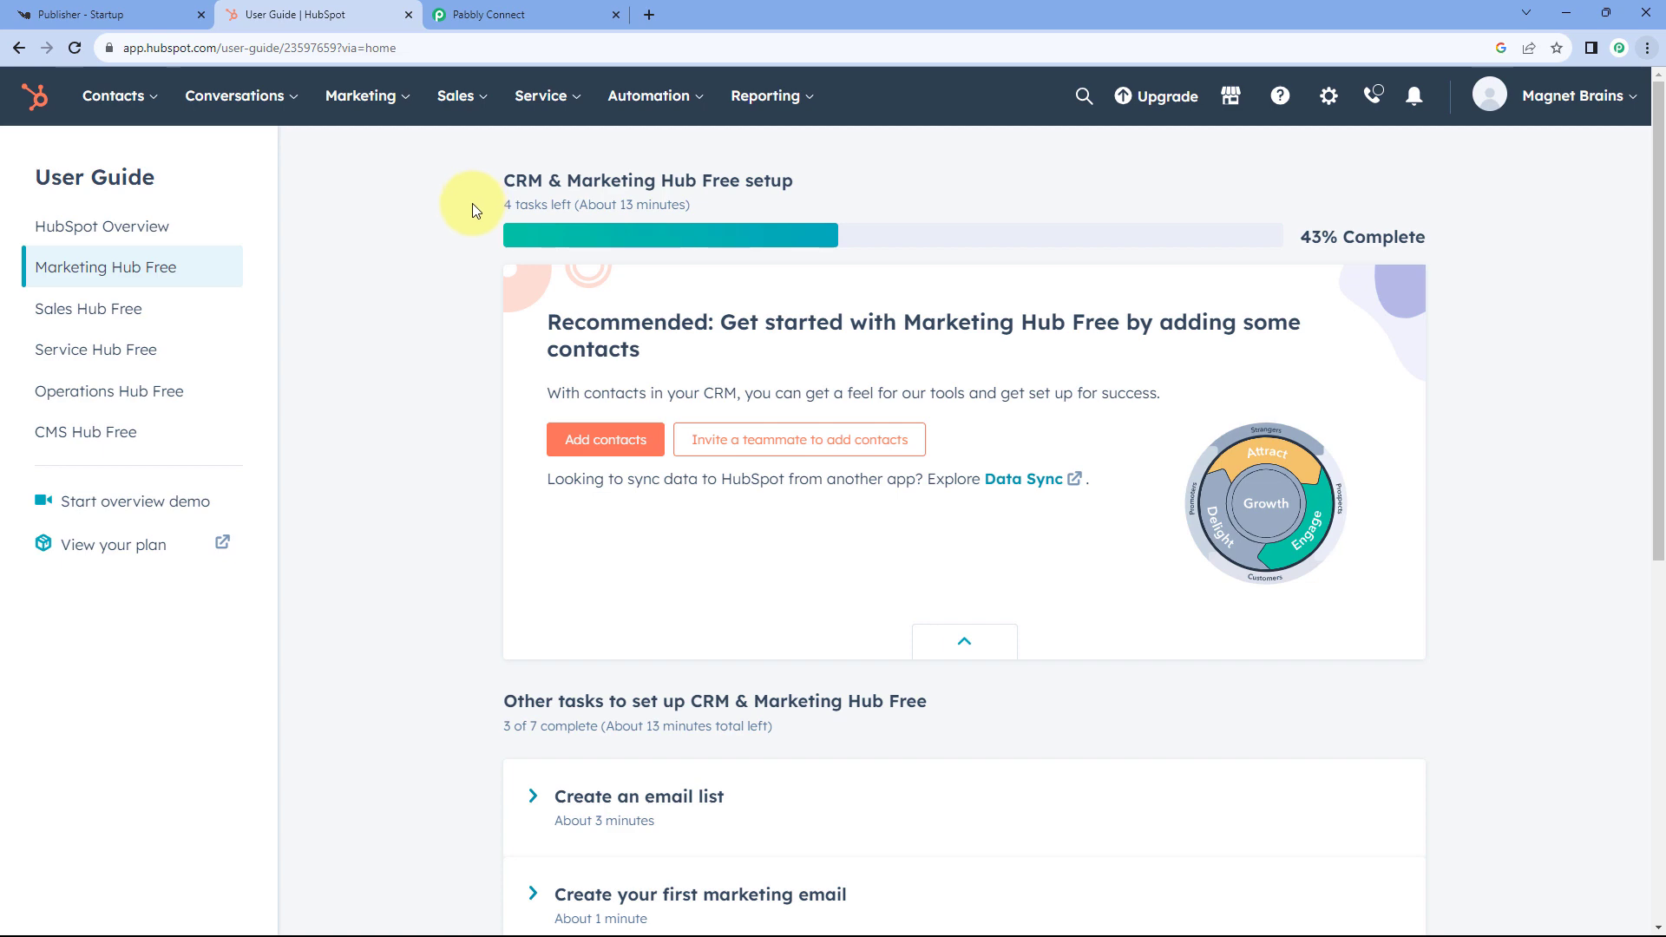
click(548, 12)
click(174, 14)
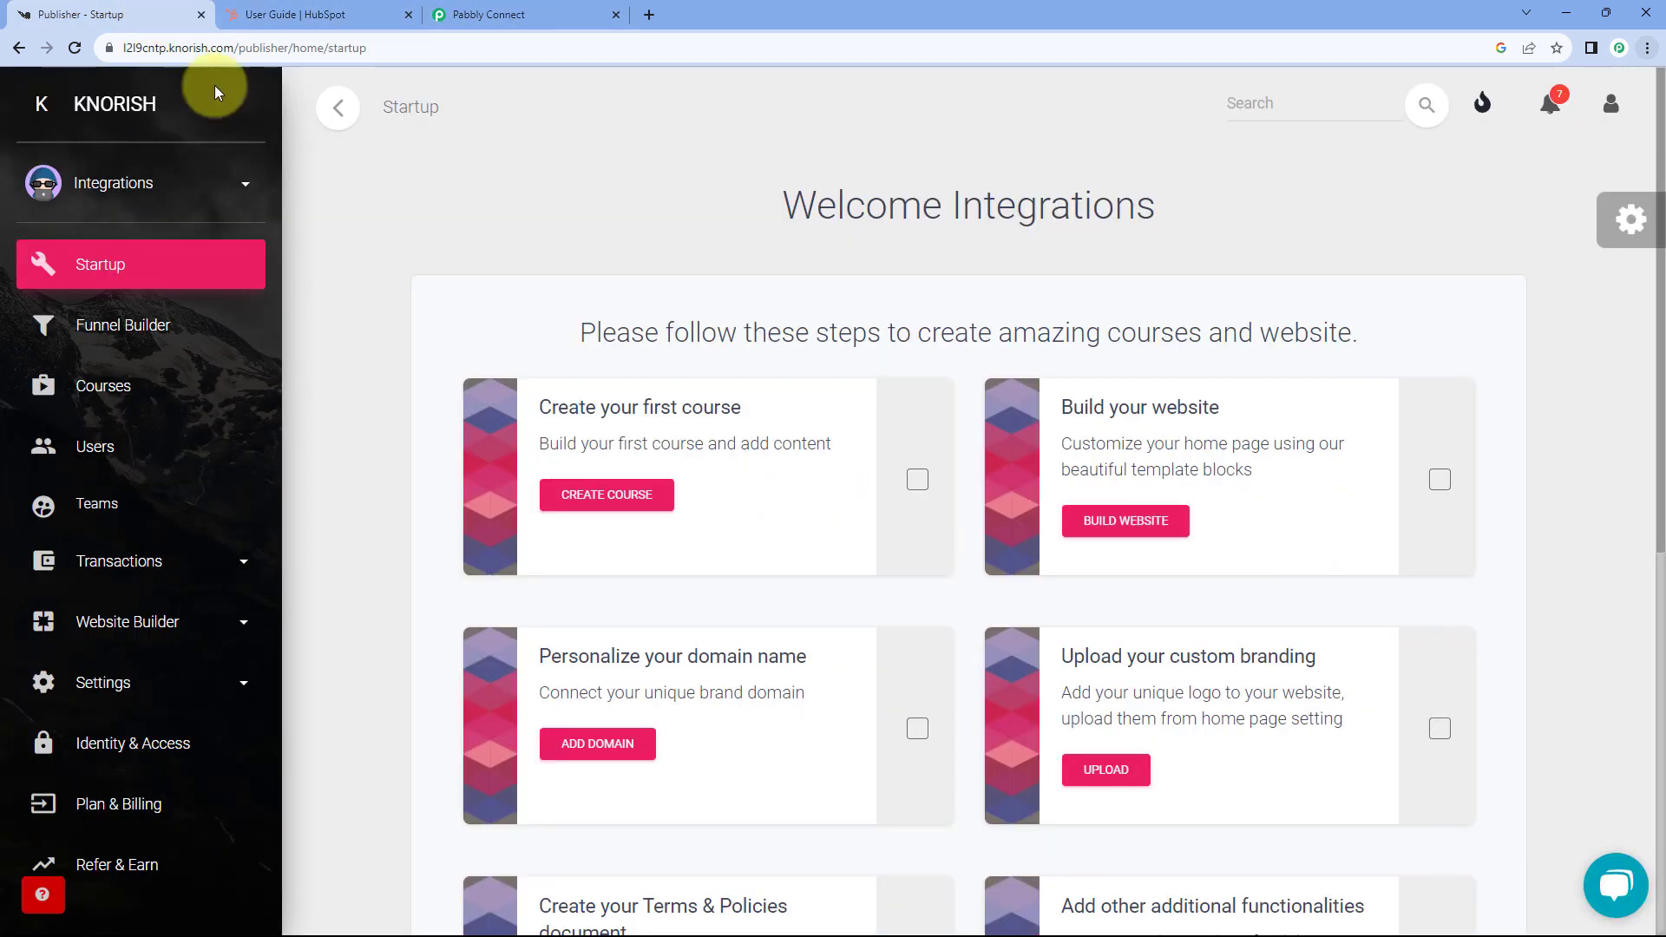
click(476, 12)
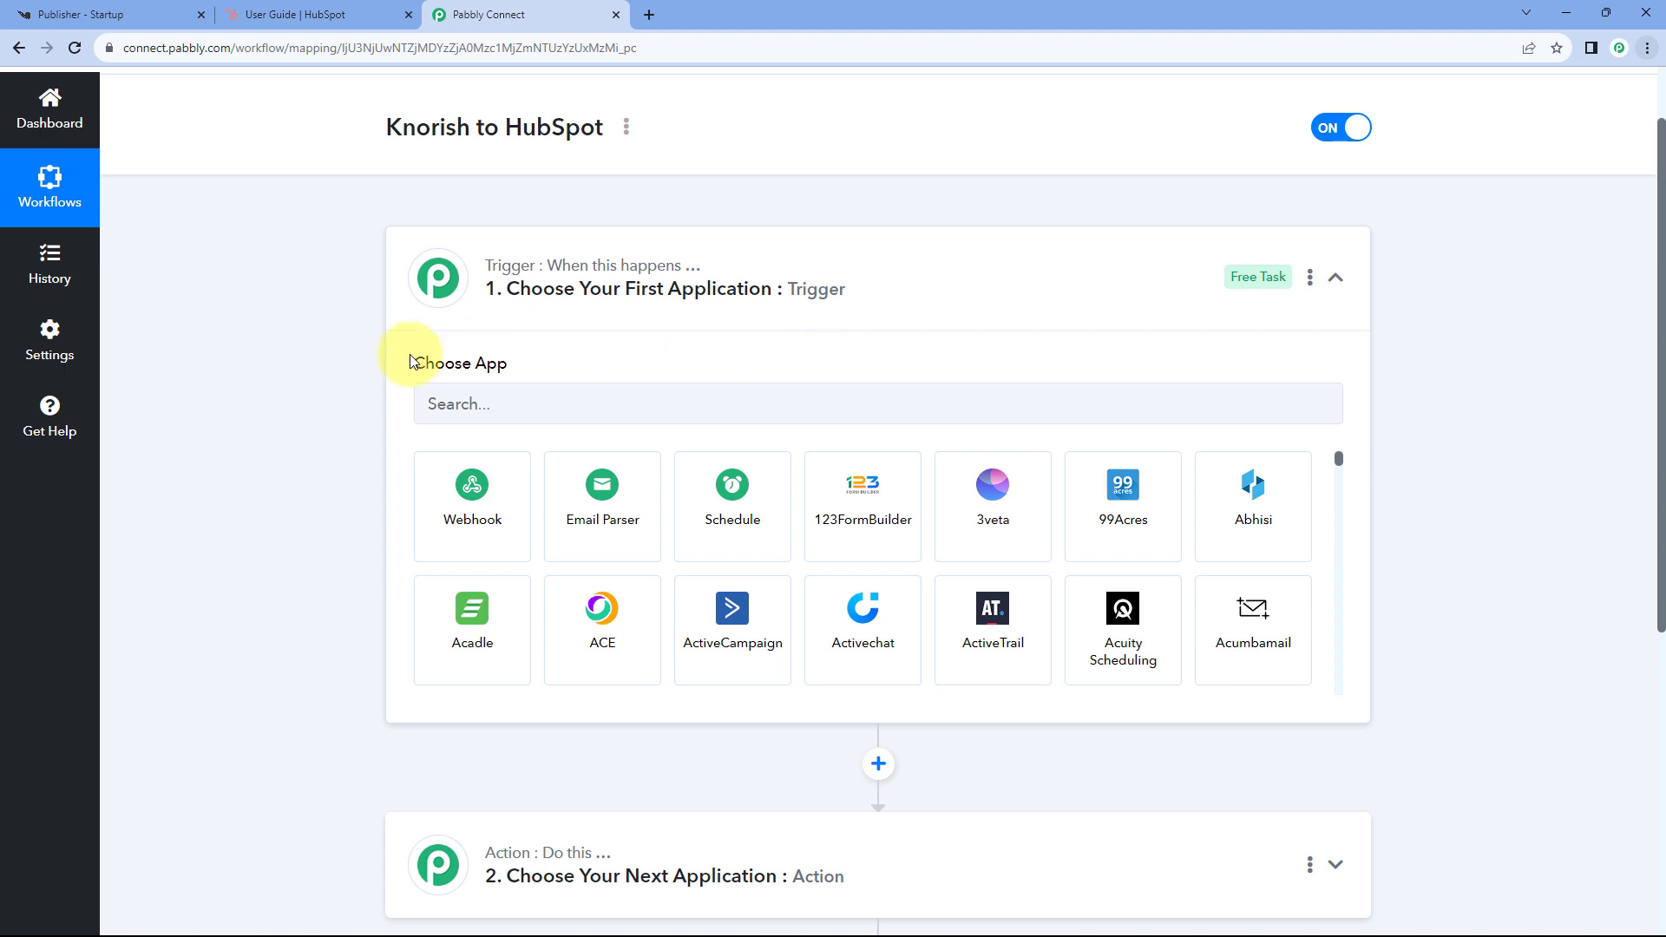
- Search 'Kno' to set Knorish as the trigger app, with Course Purchased as the trigger event
scroll(359, 373, down, 1)
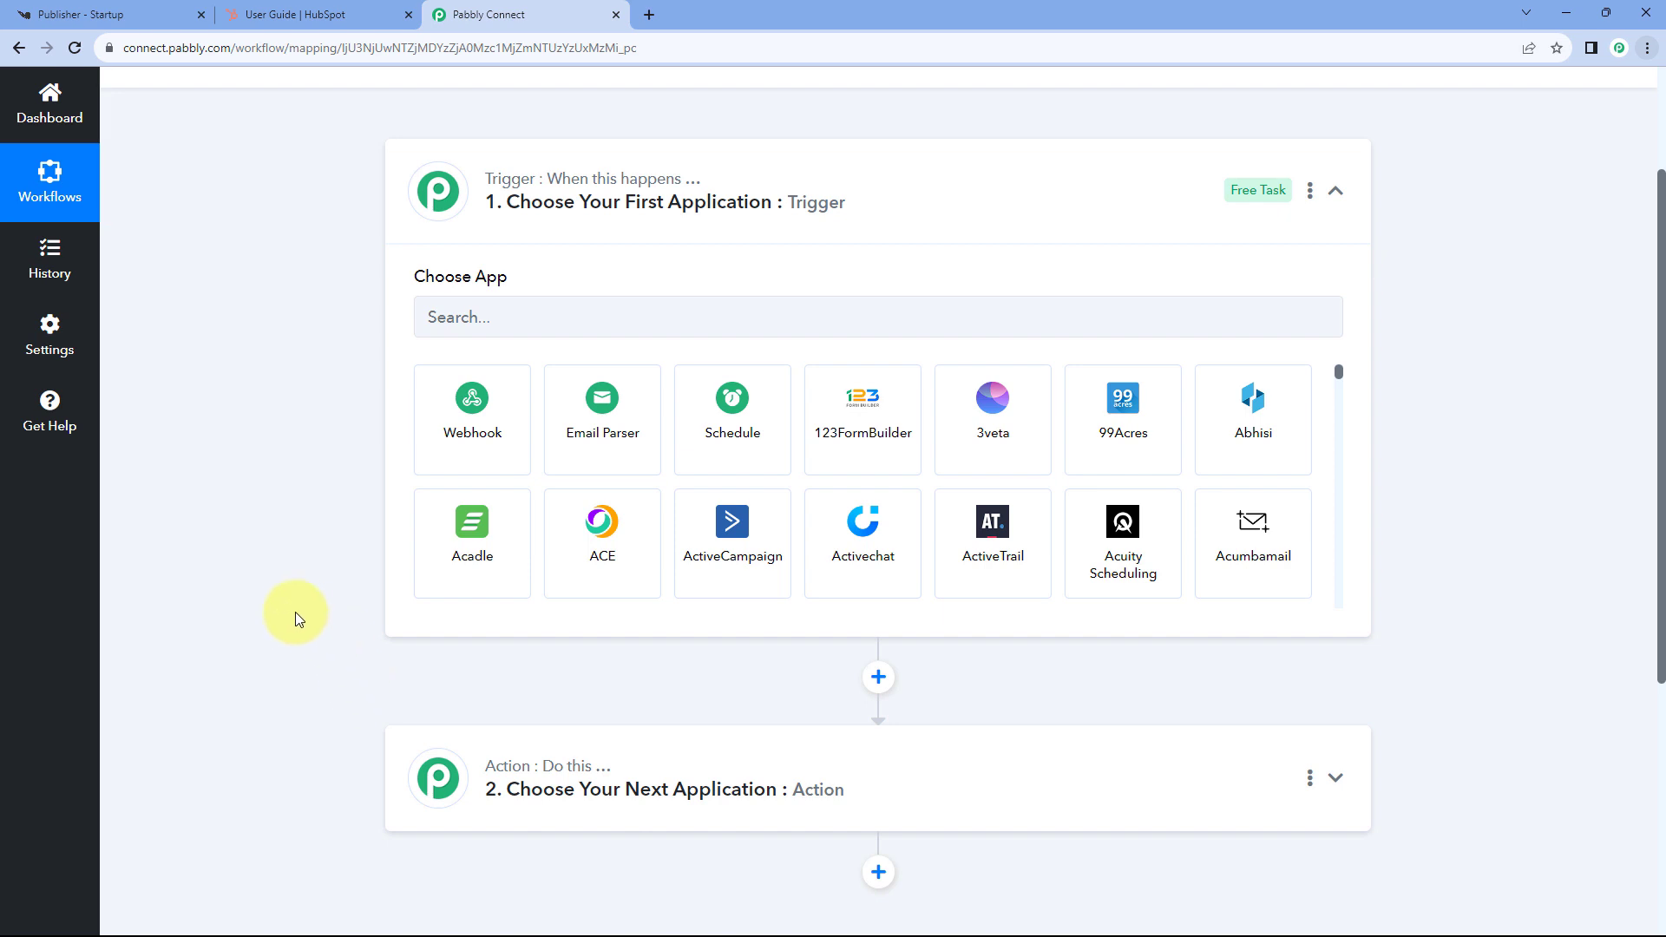
scroll(309, 320, down, 1)
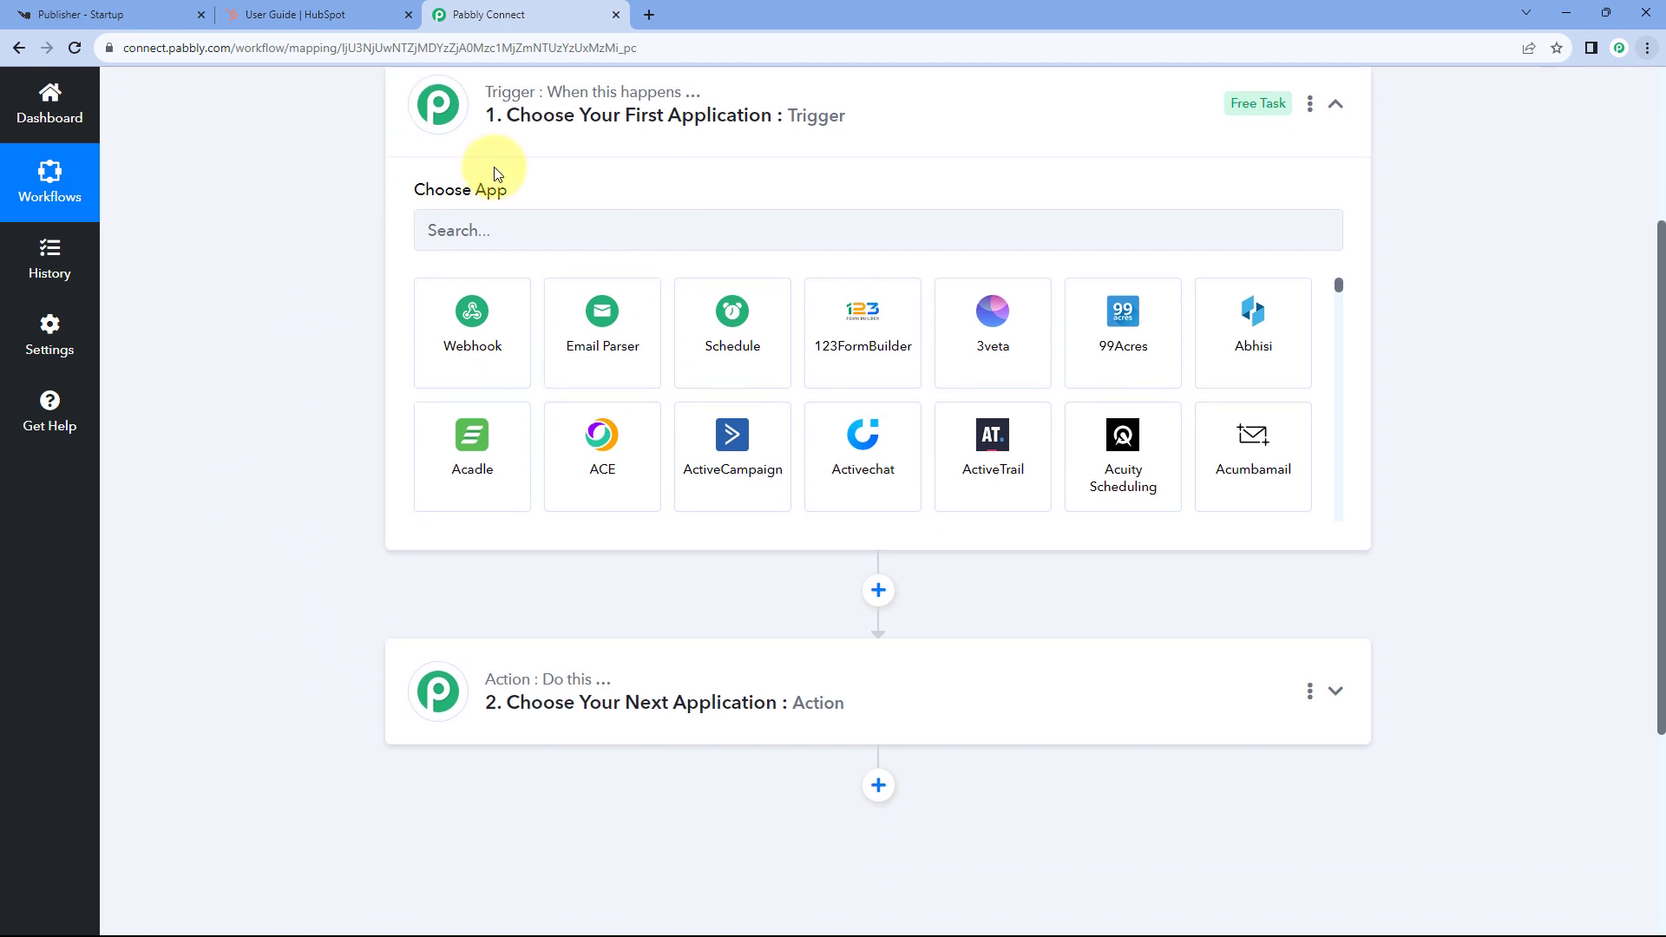
click(491, 230)
text(Kno)
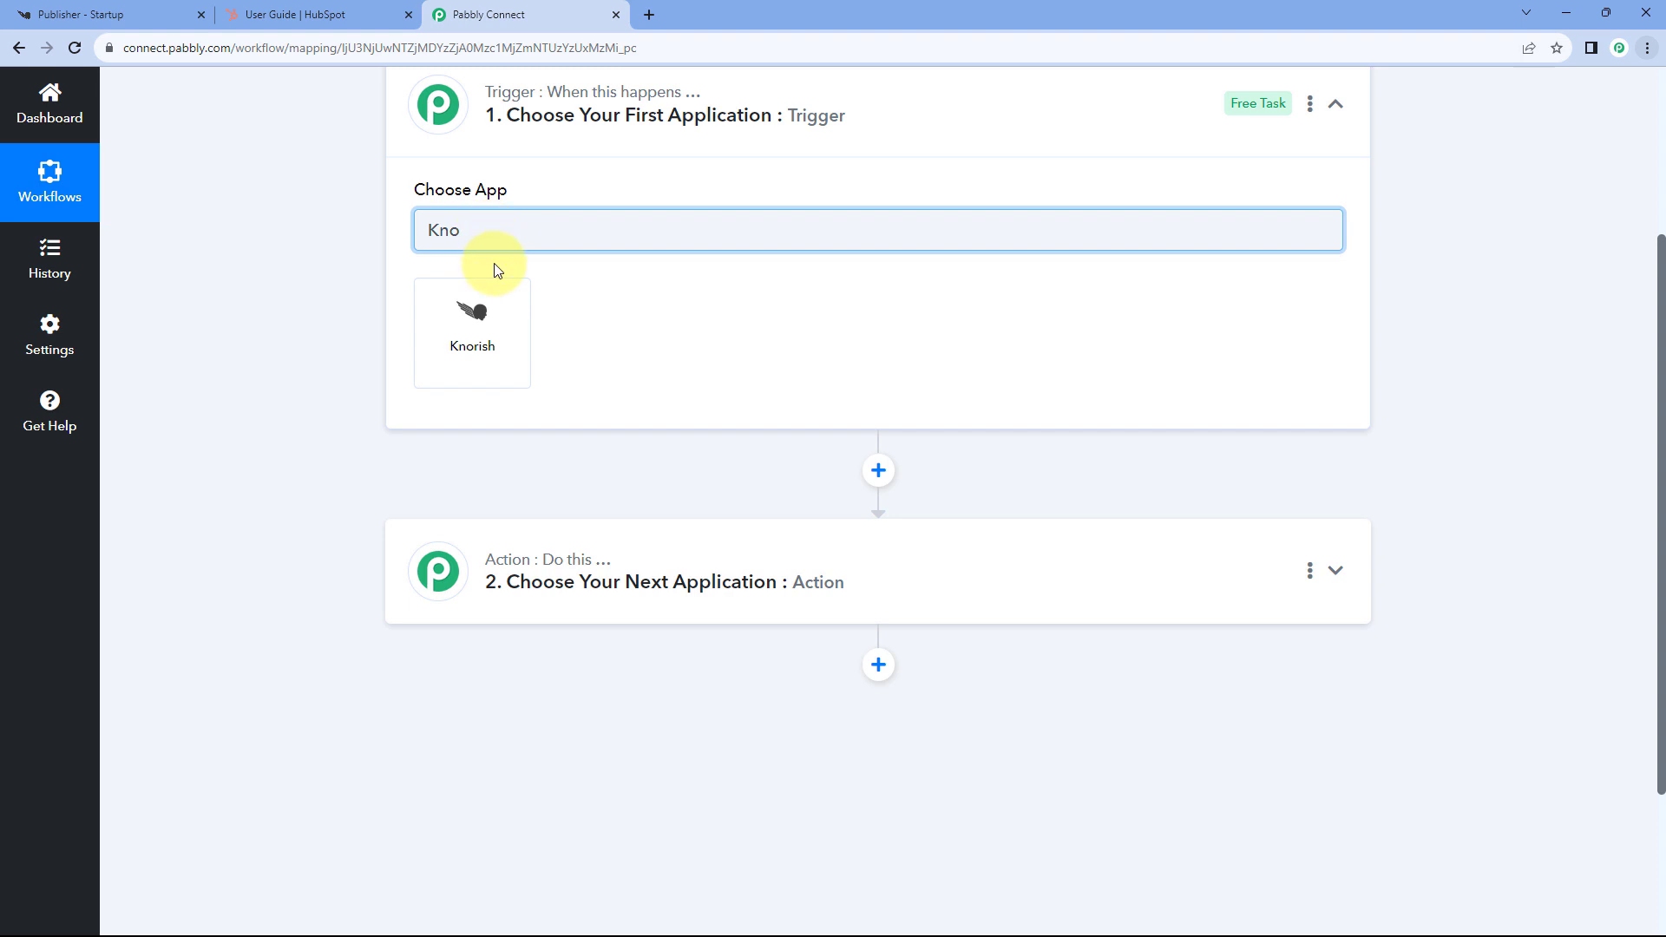
click(495, 313)
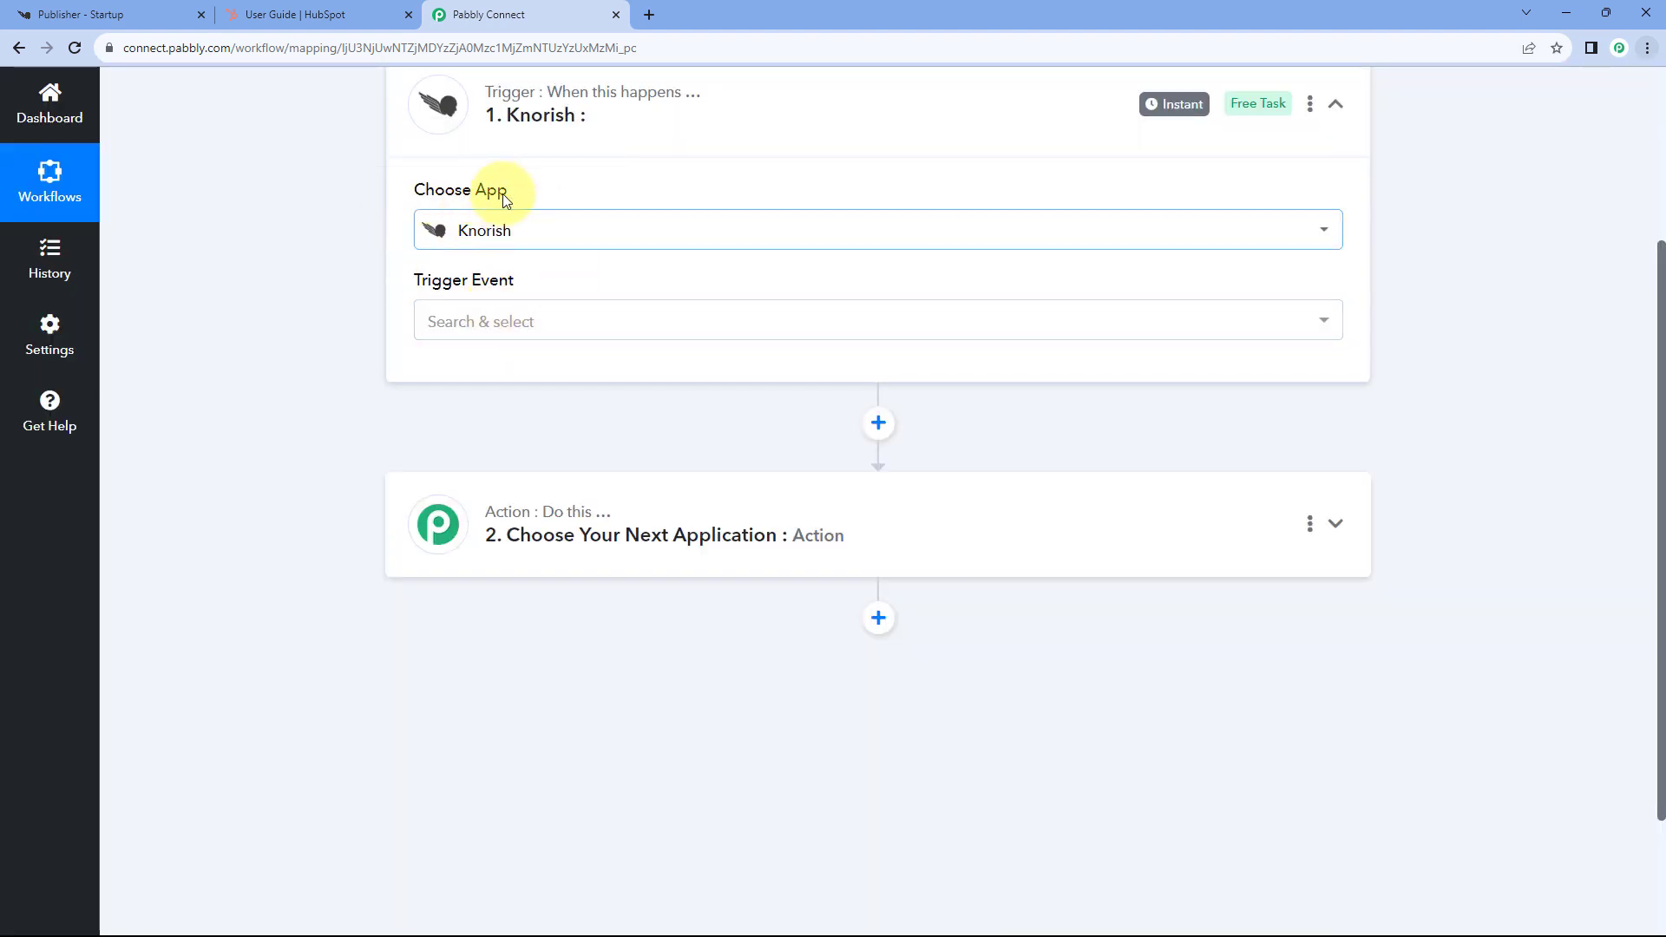
click(586, 326)
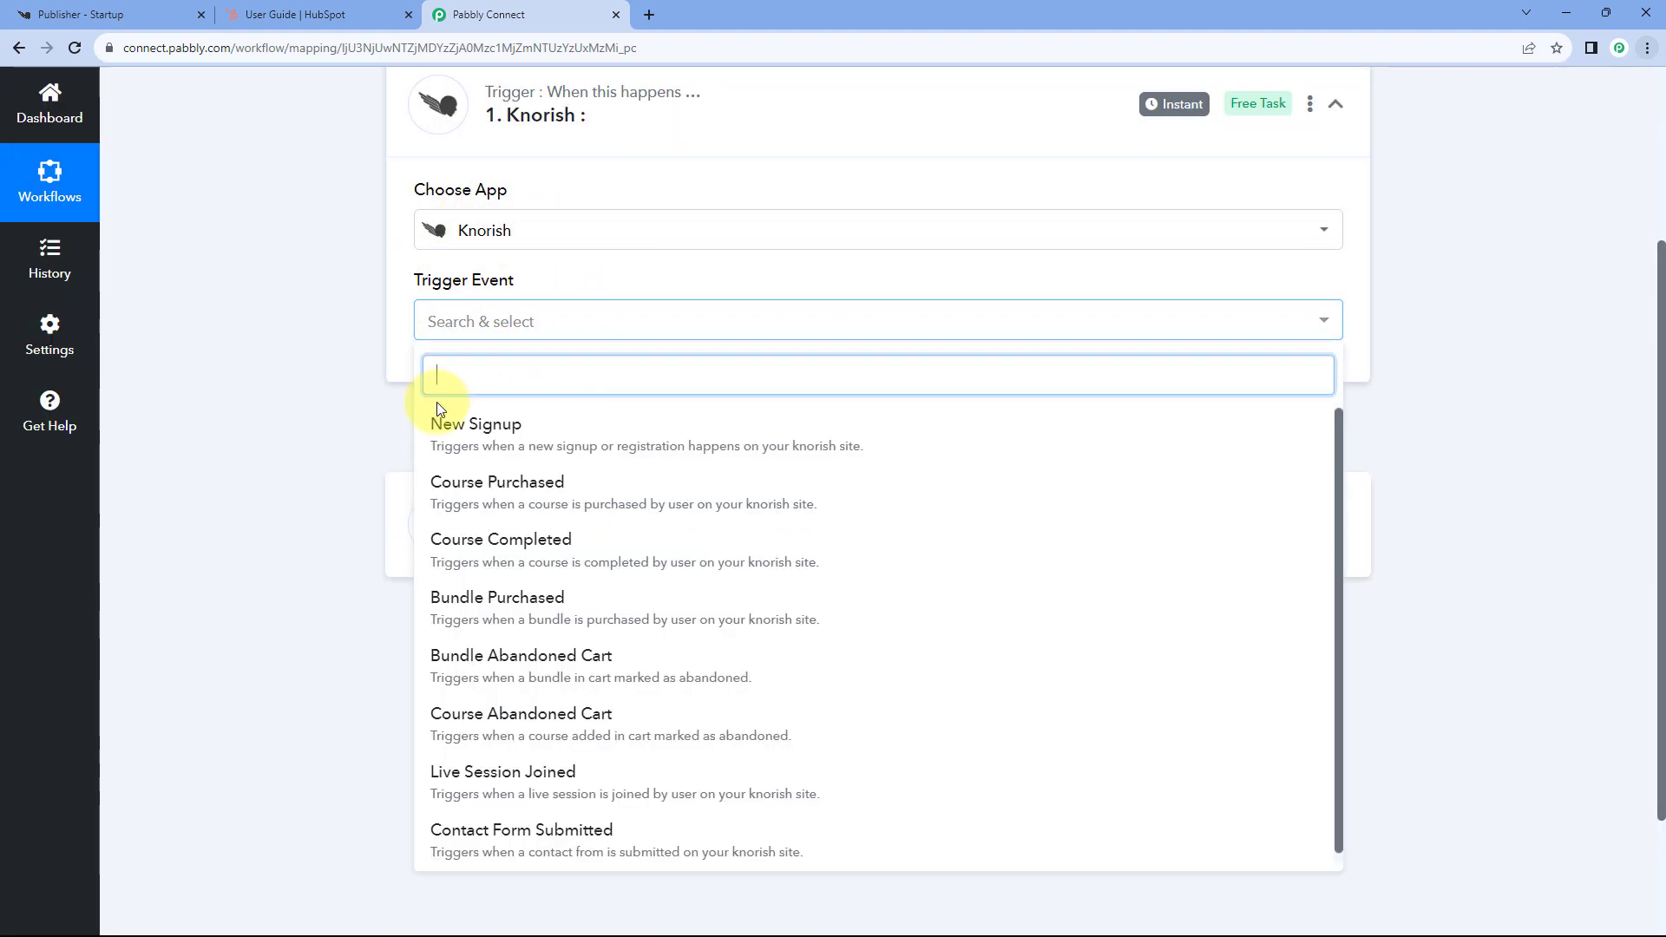
scroll(353, 338, down, 2)
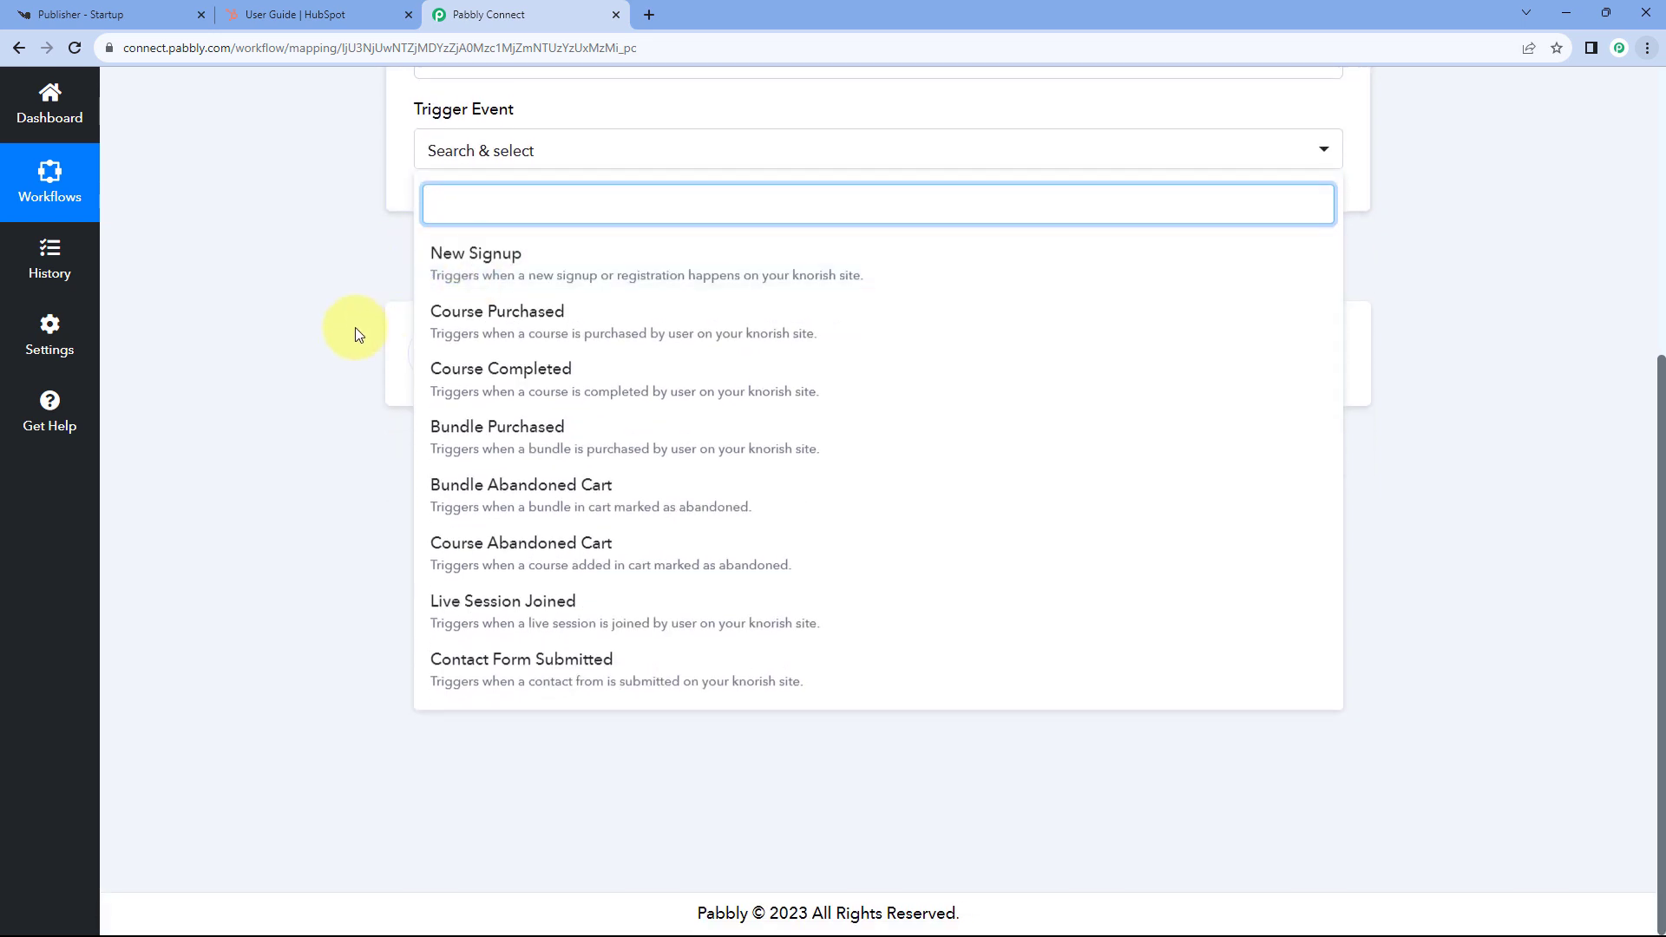
click(522, 325)
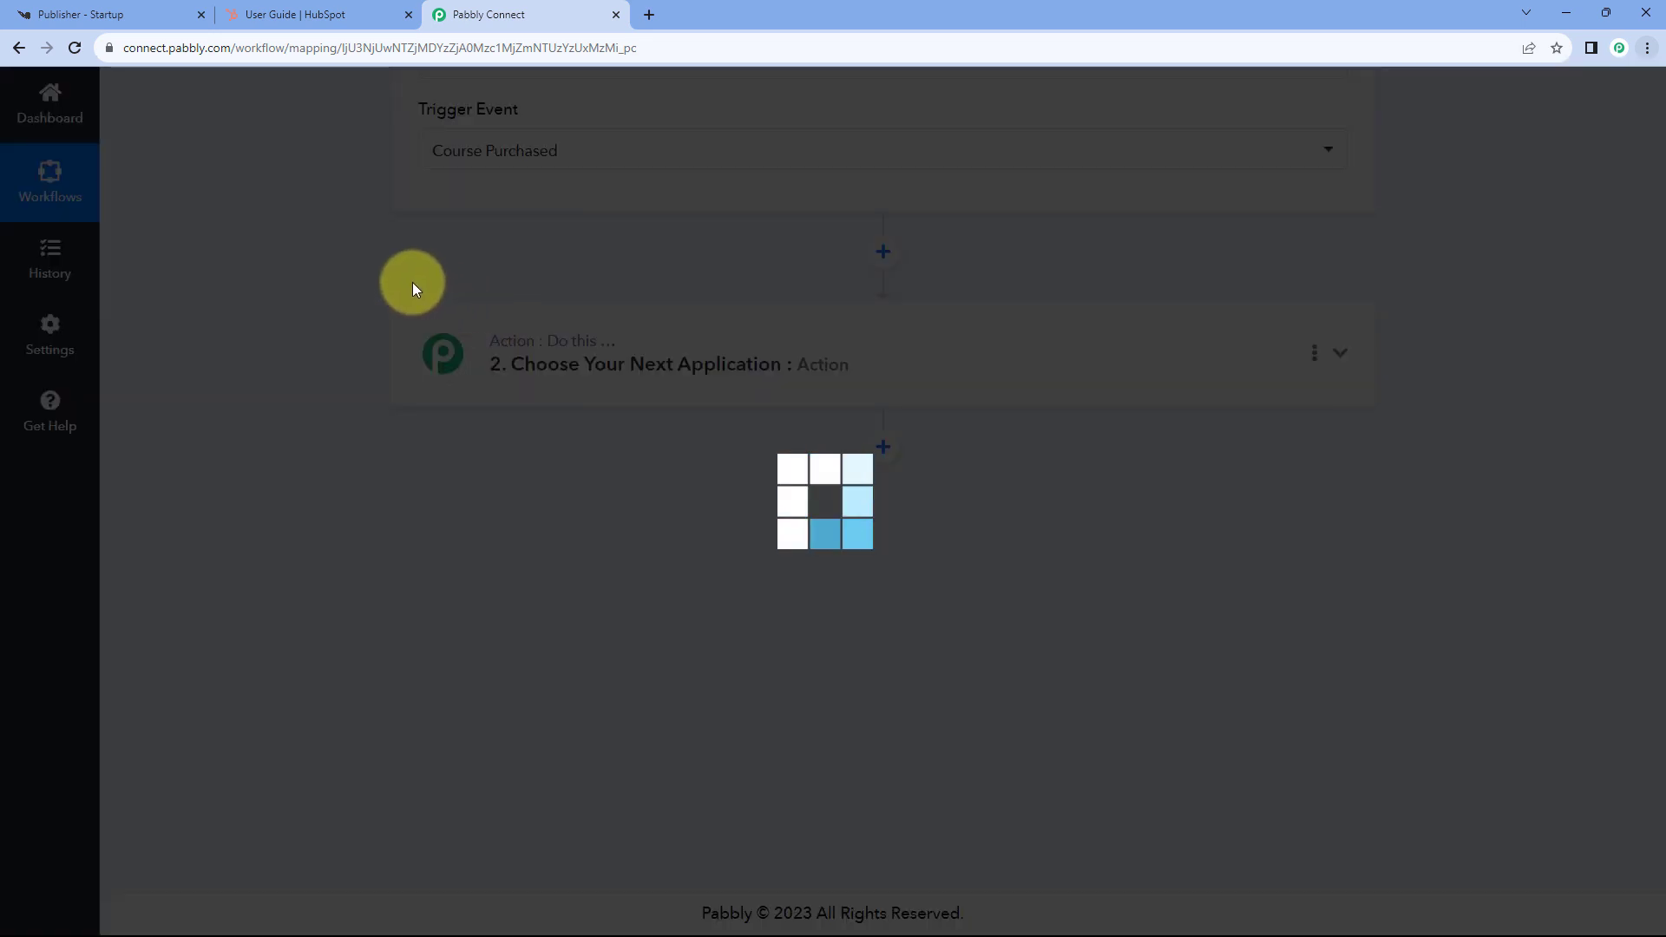
- Copy the trigger's webhook URL and start capturing the webhook response, then go to the Knorish publisher tab
scroll(434, 226, up, 2)
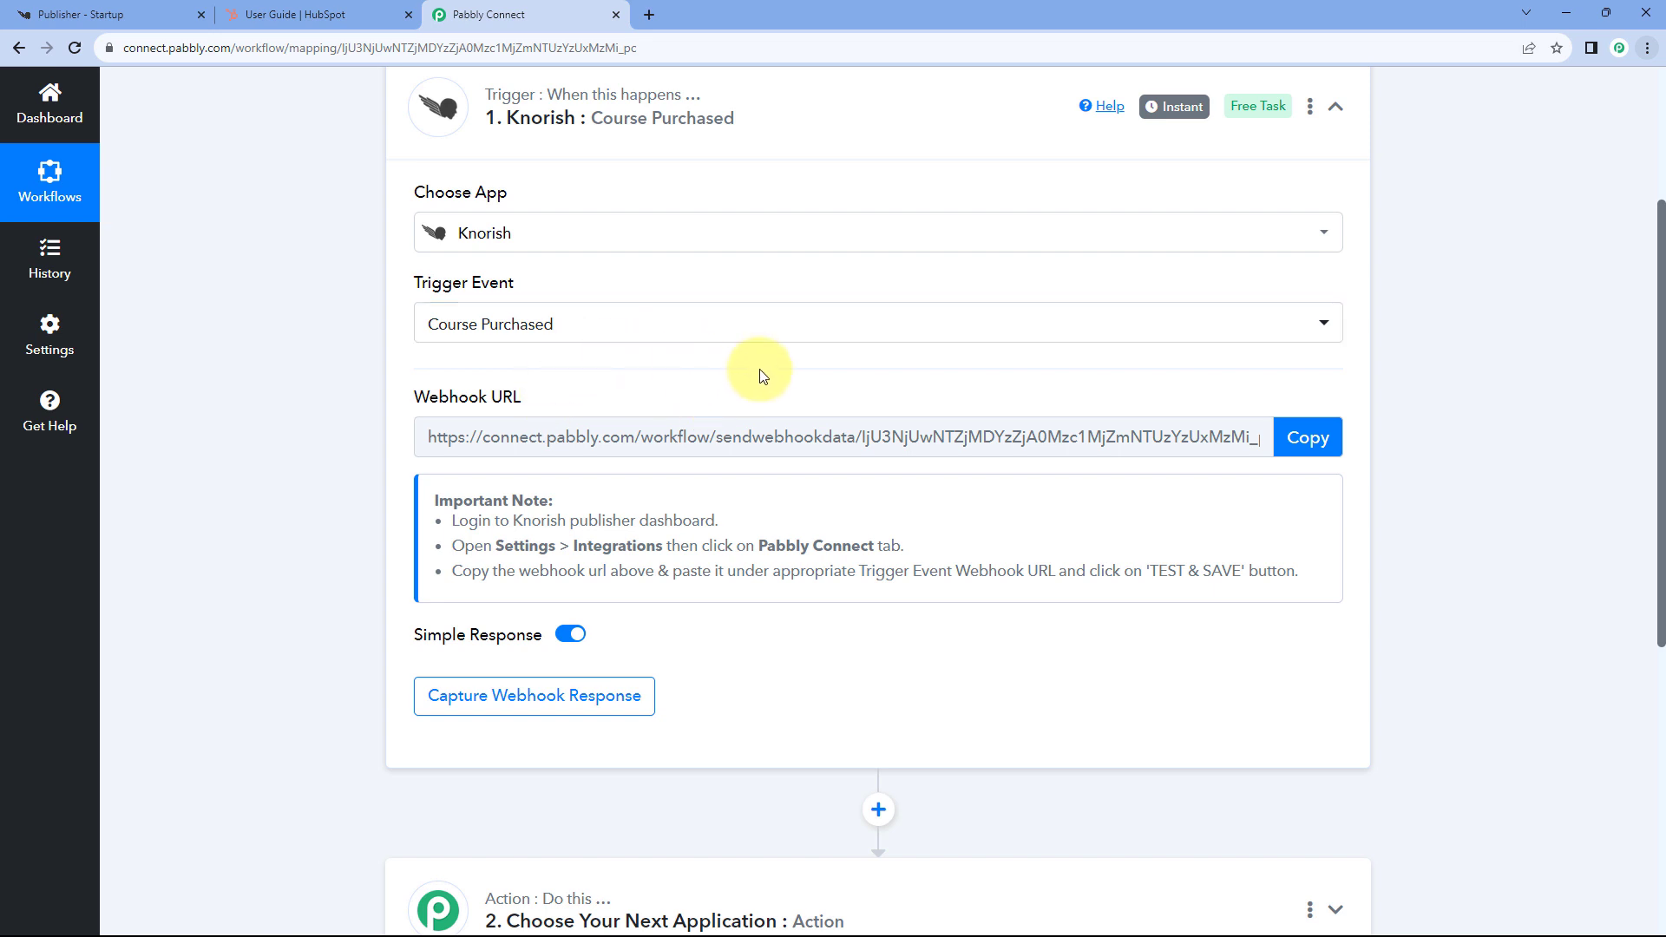
click(1306, 437)
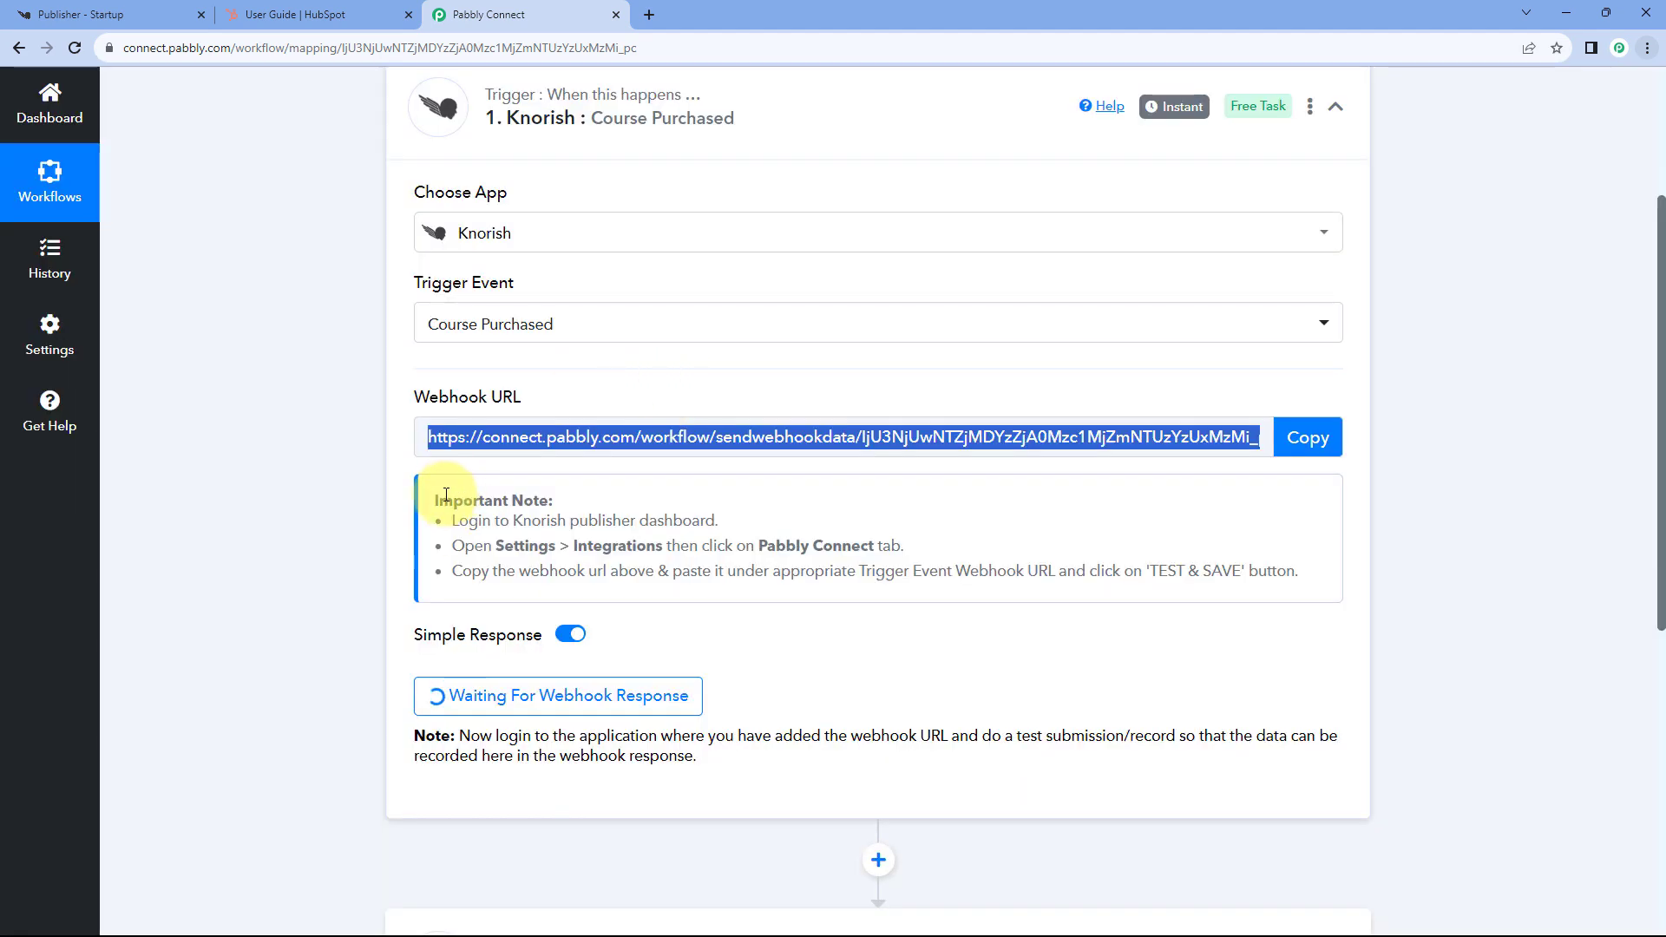
drag(421, 503, 1297, 575)
click(846, 471)
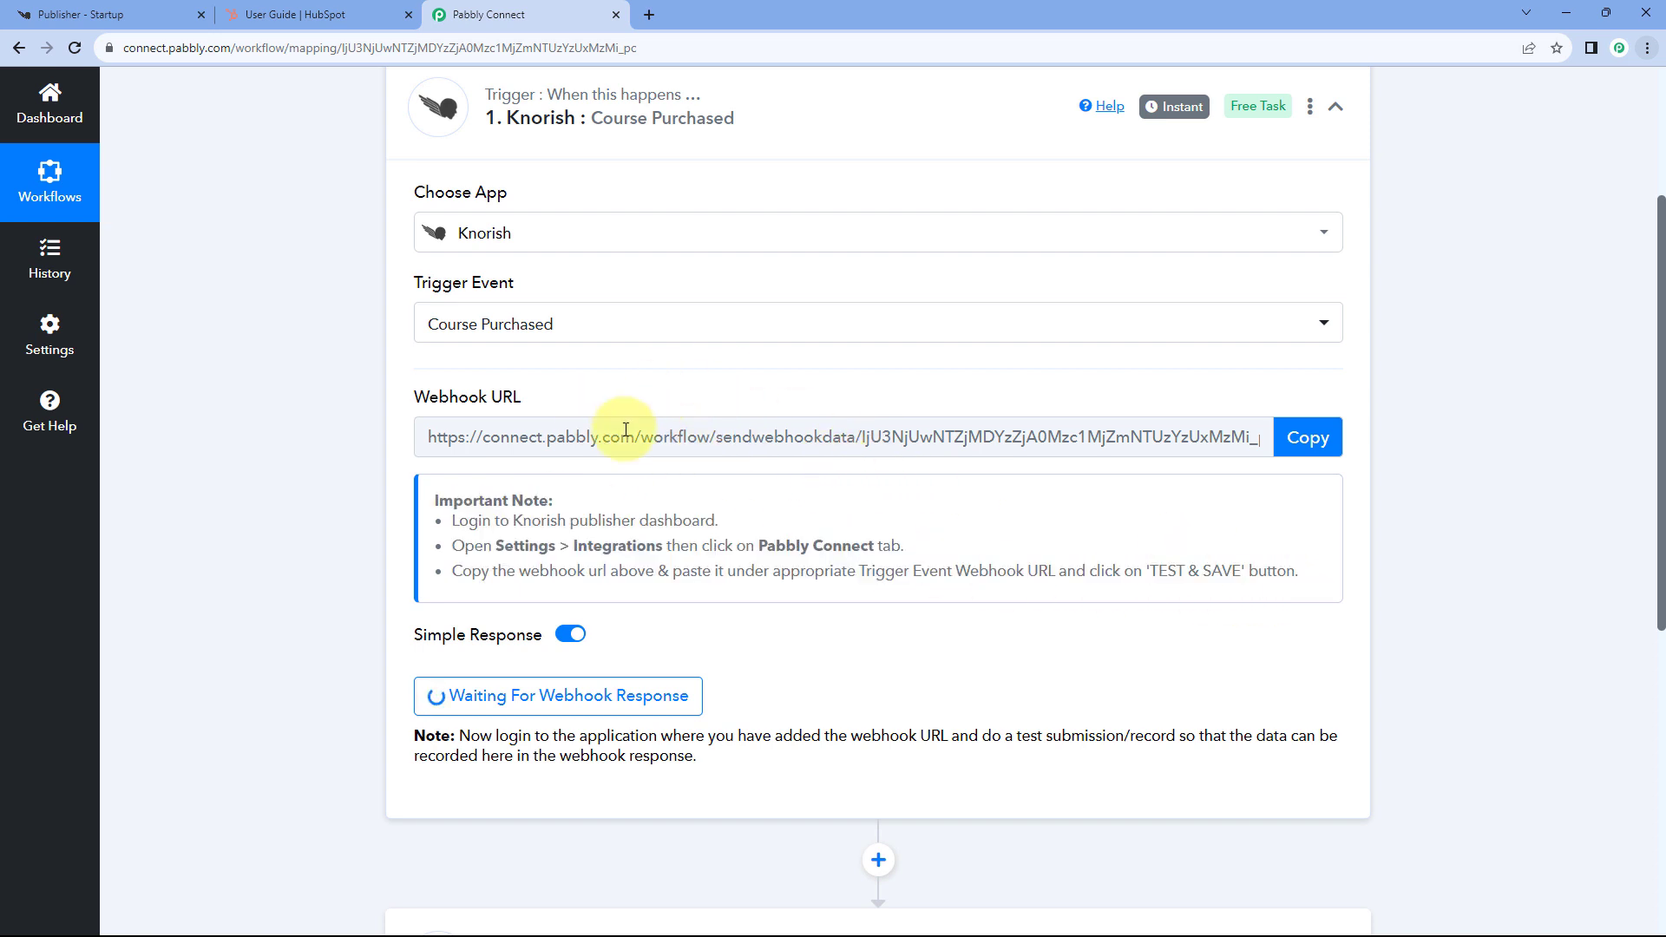
click(115, 12)
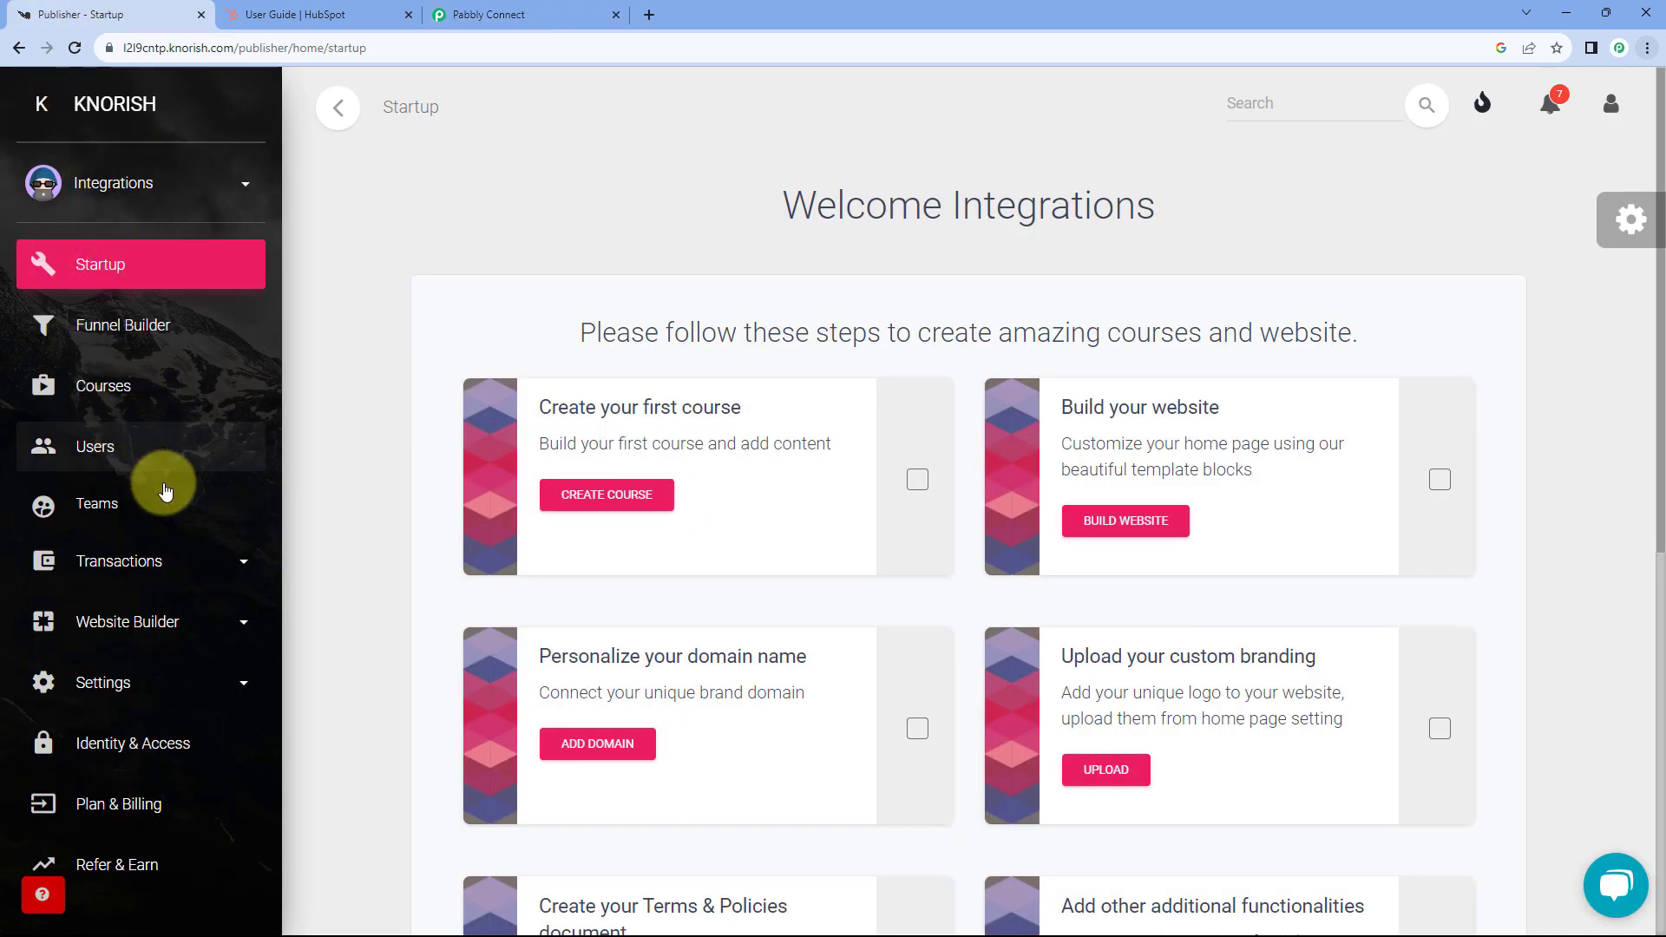
- Open the Pabbly Connect tab under Knorish's Settings > Integrations to show the per-event webhook URL fields
click(217, 682)
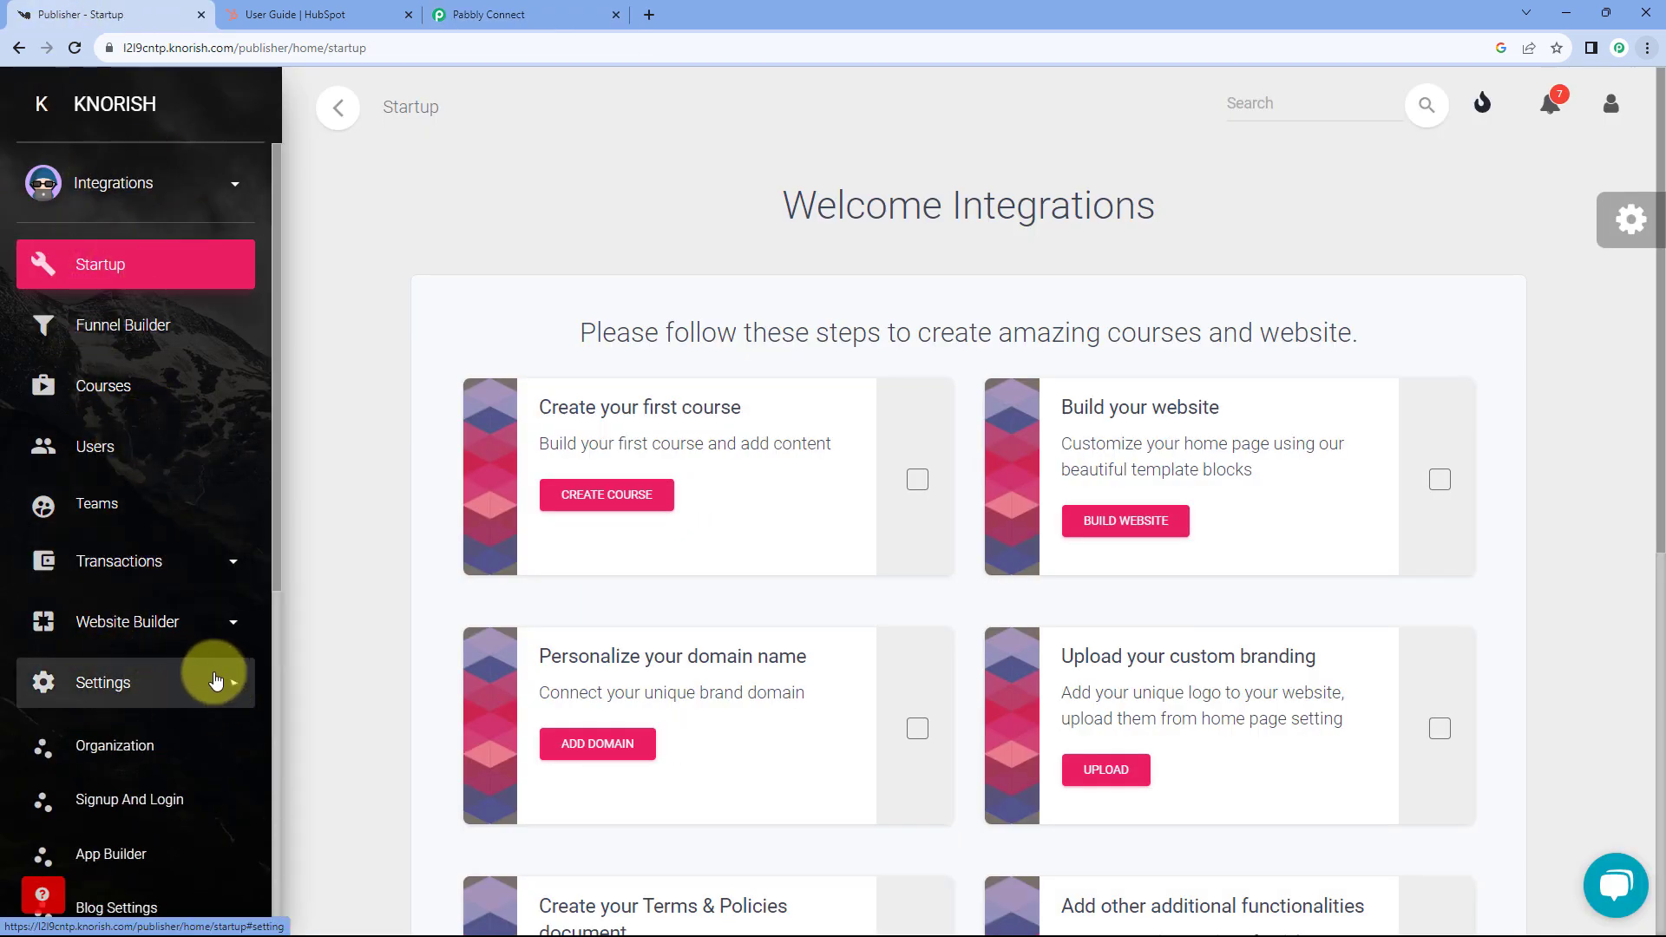
scroll(193, 639, down, 5)
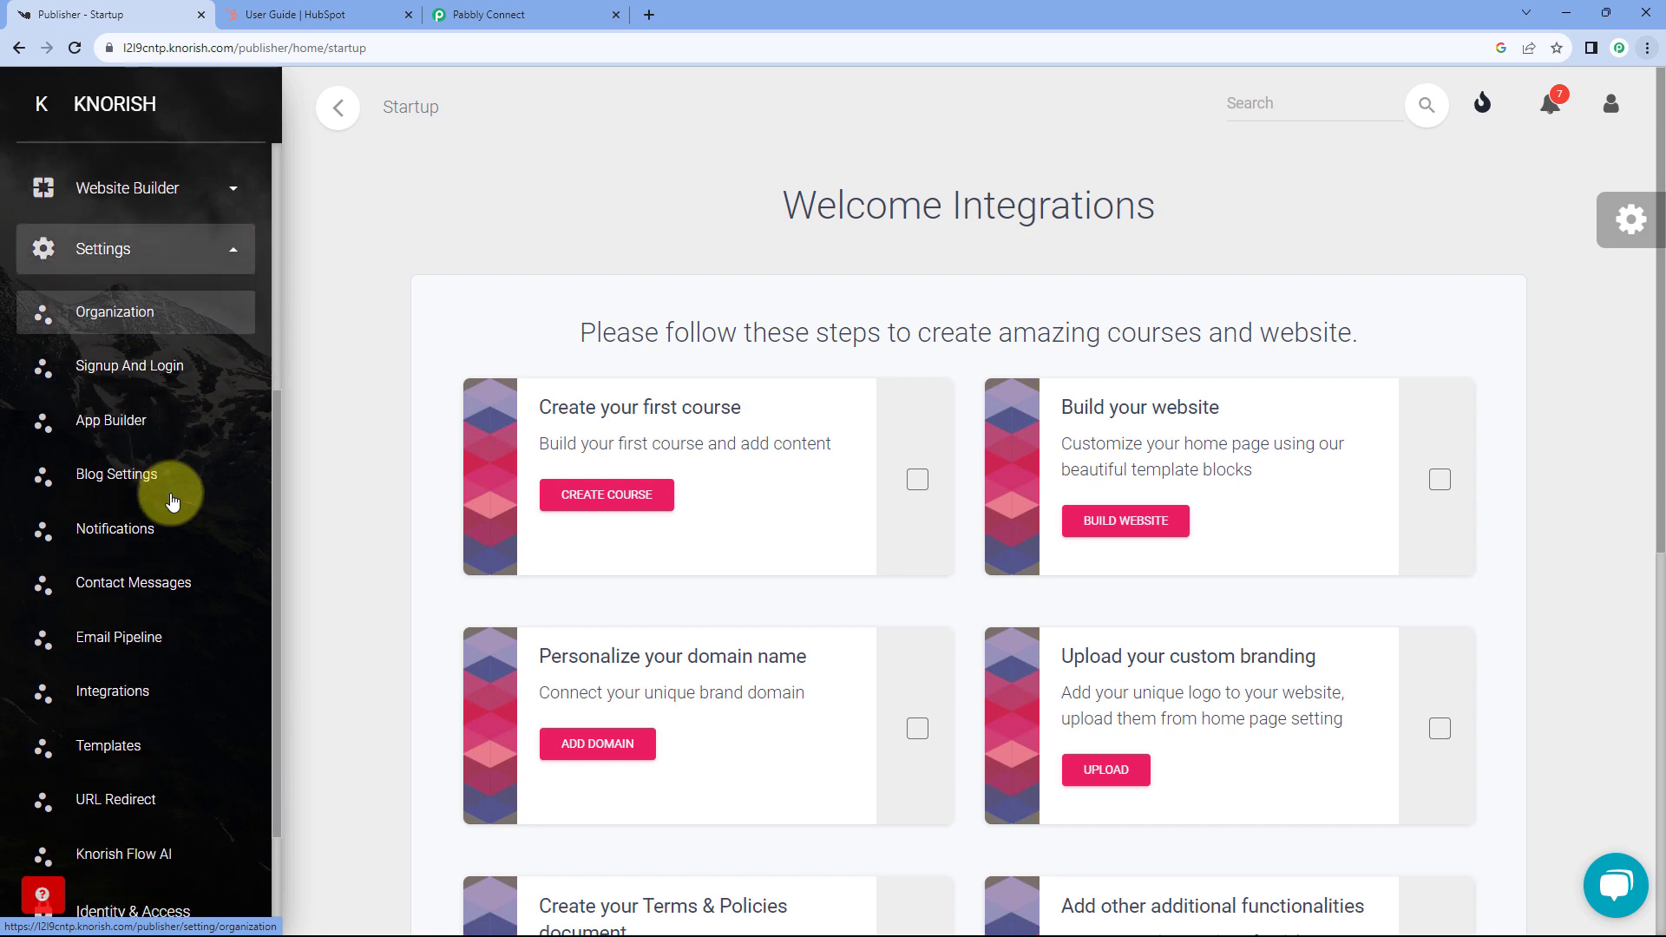
scroll(172, 501, down, 2)
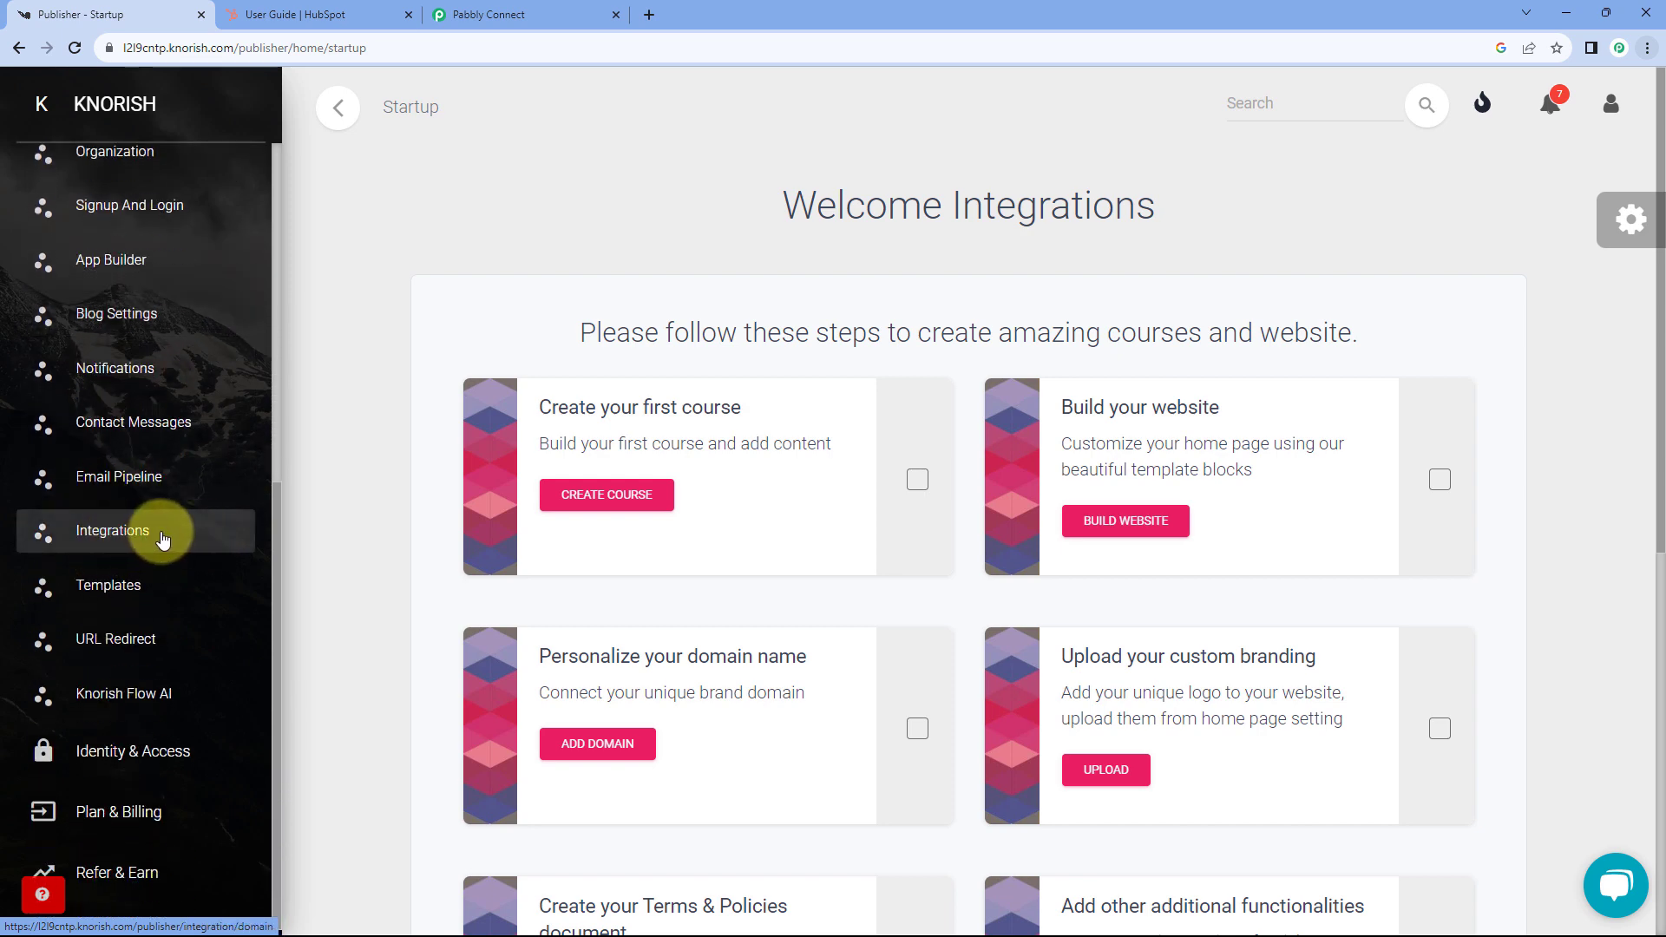
click(163, 539)
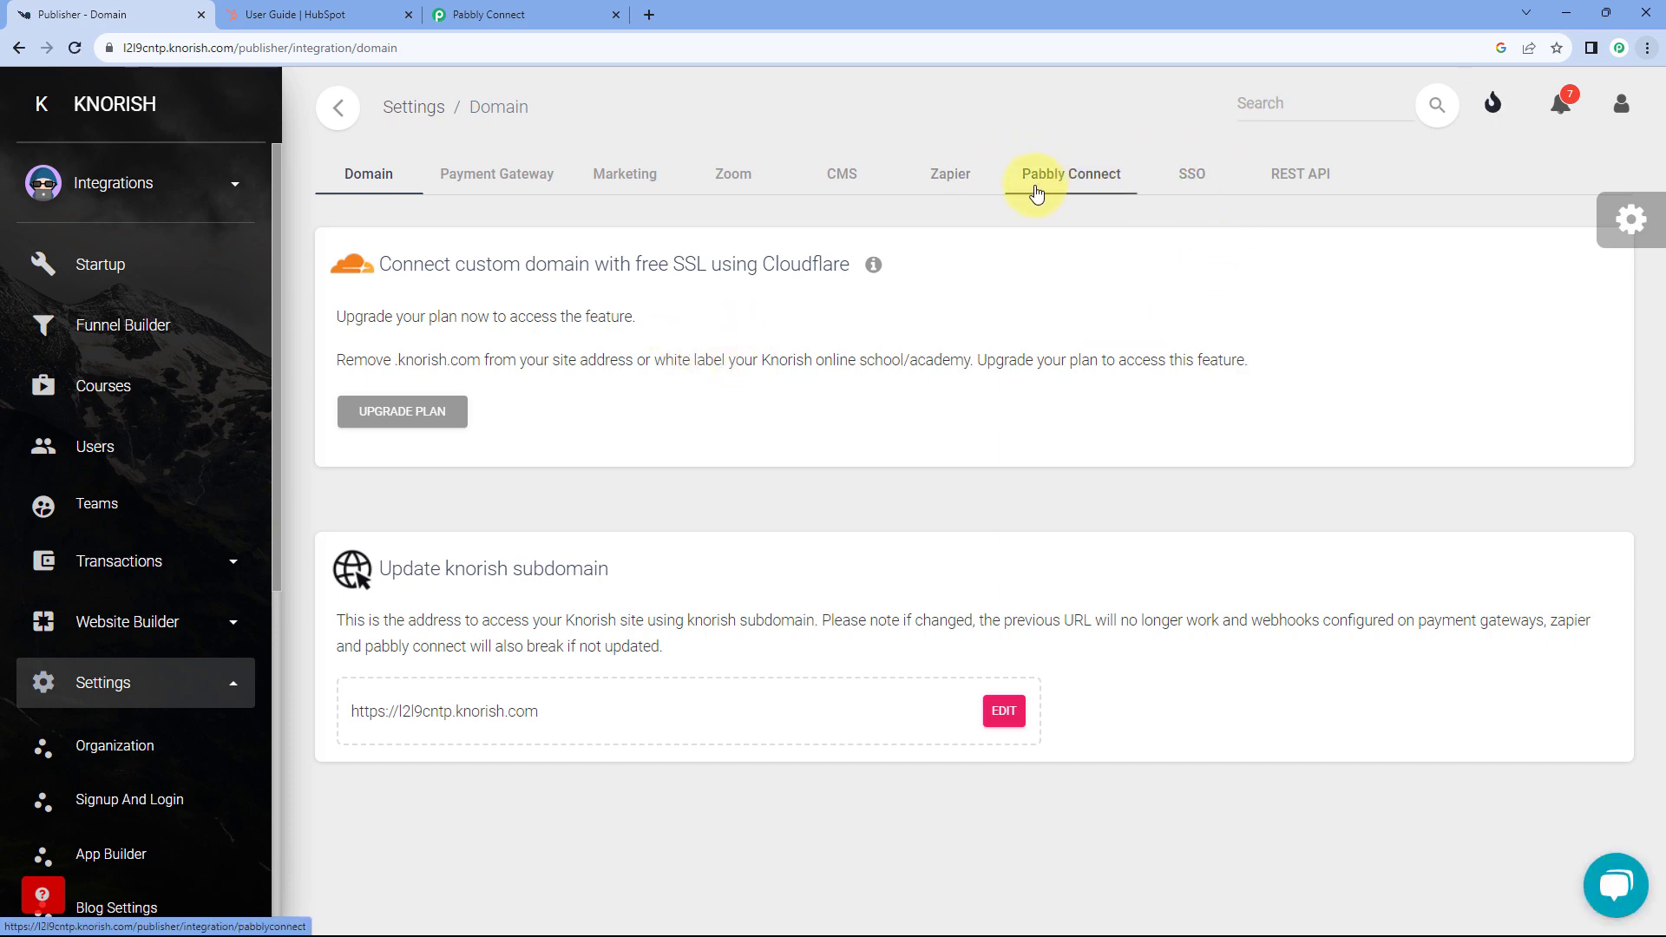
click(1073, 184)
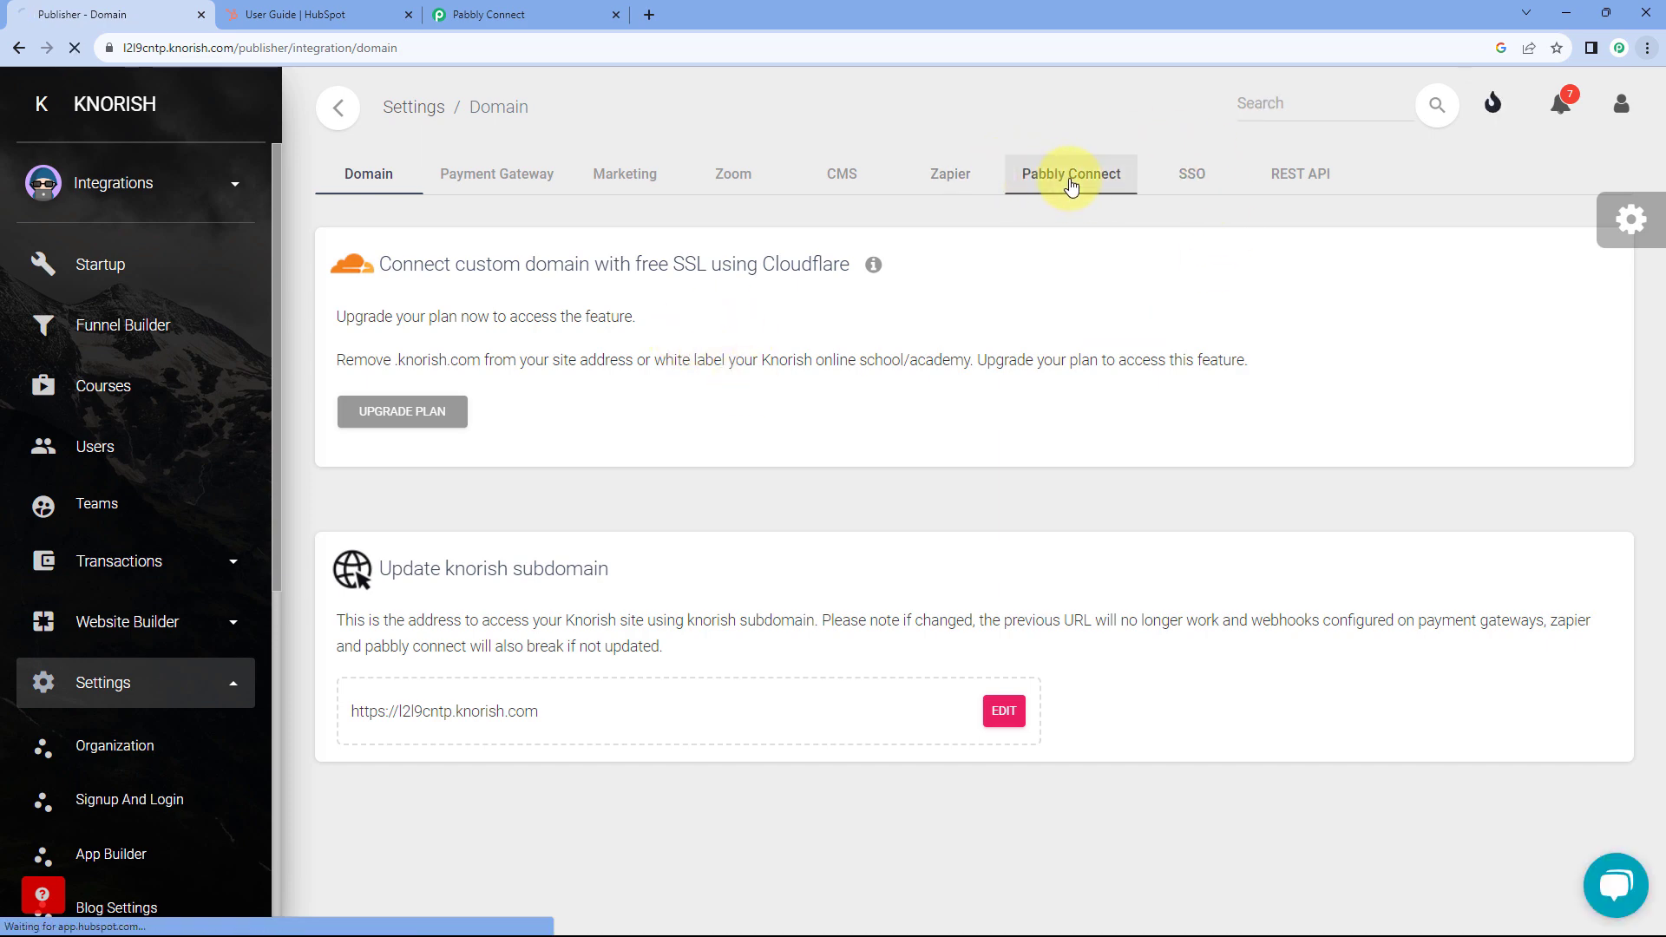
scroll(1200, 387, down, 3)
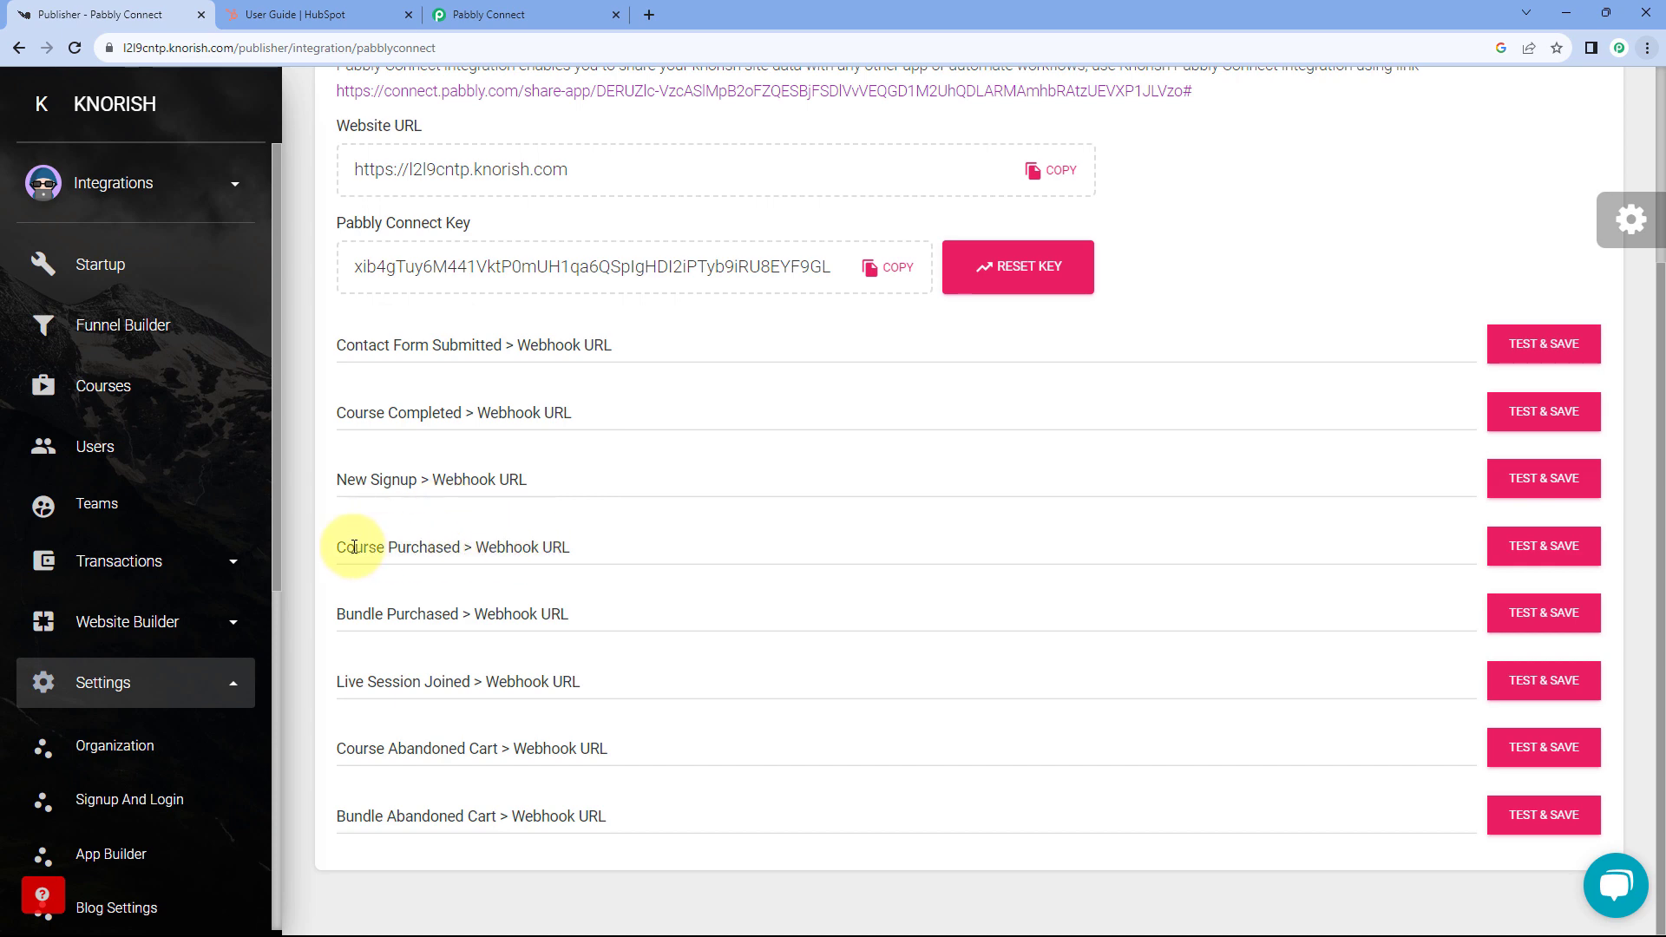
- Paste the Pabbly webhook URL into Knorish's Course Purchased Webhook URL field
click(434, 550)
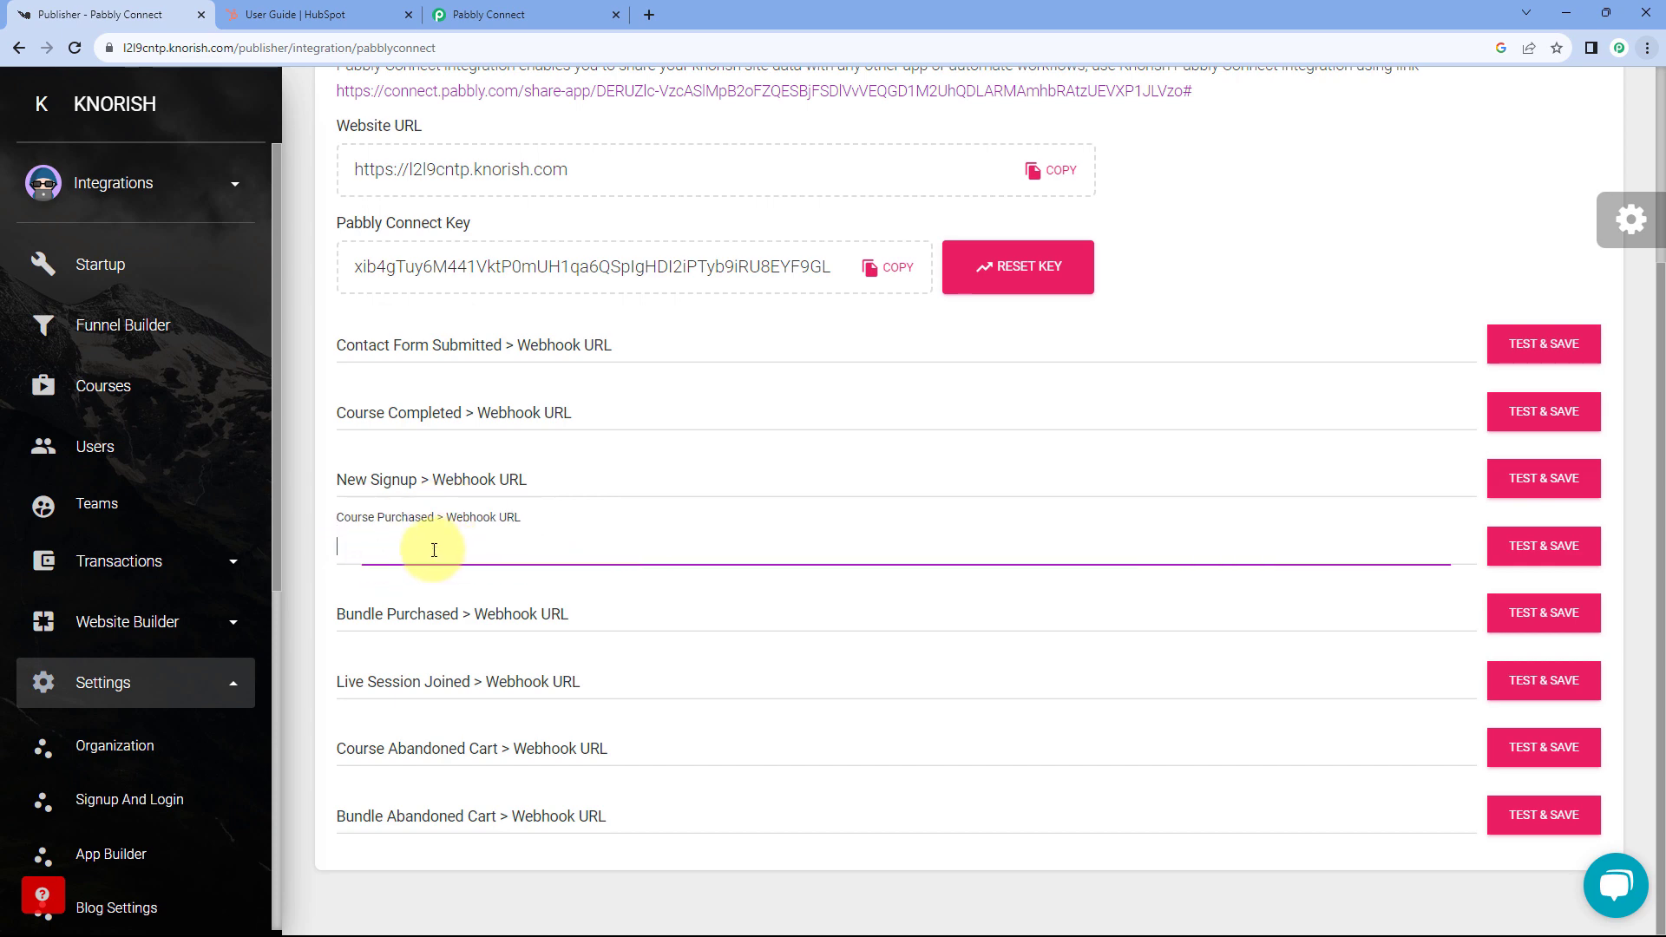
right_click(425, 551)
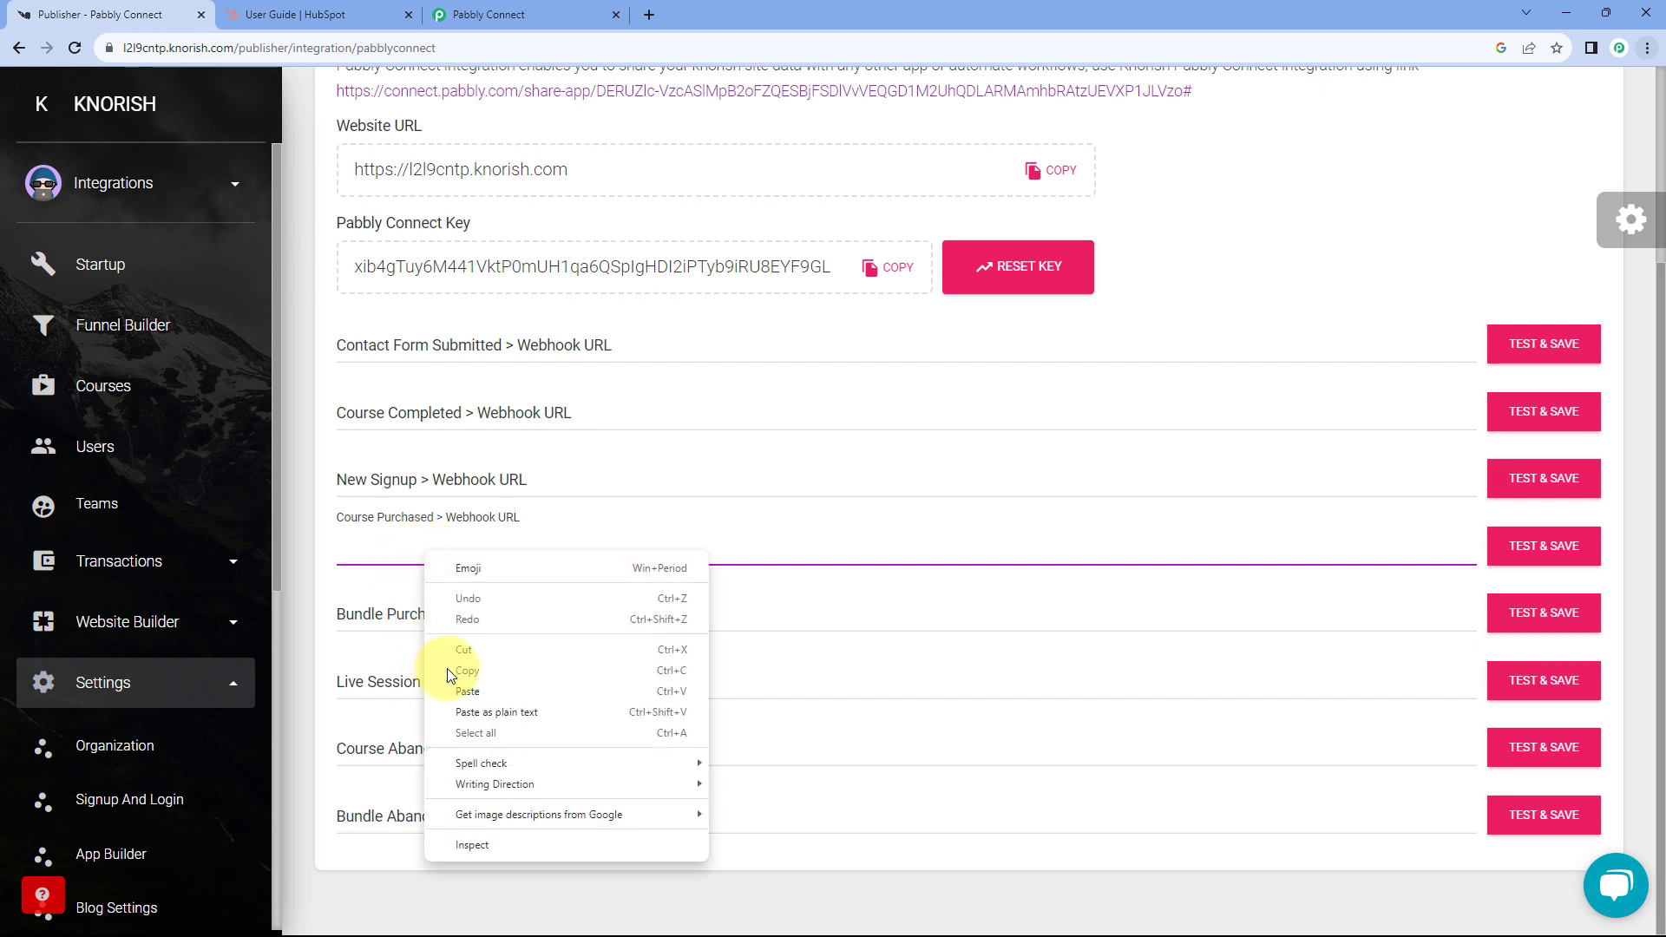
click(451, 691)
click(556, 11)
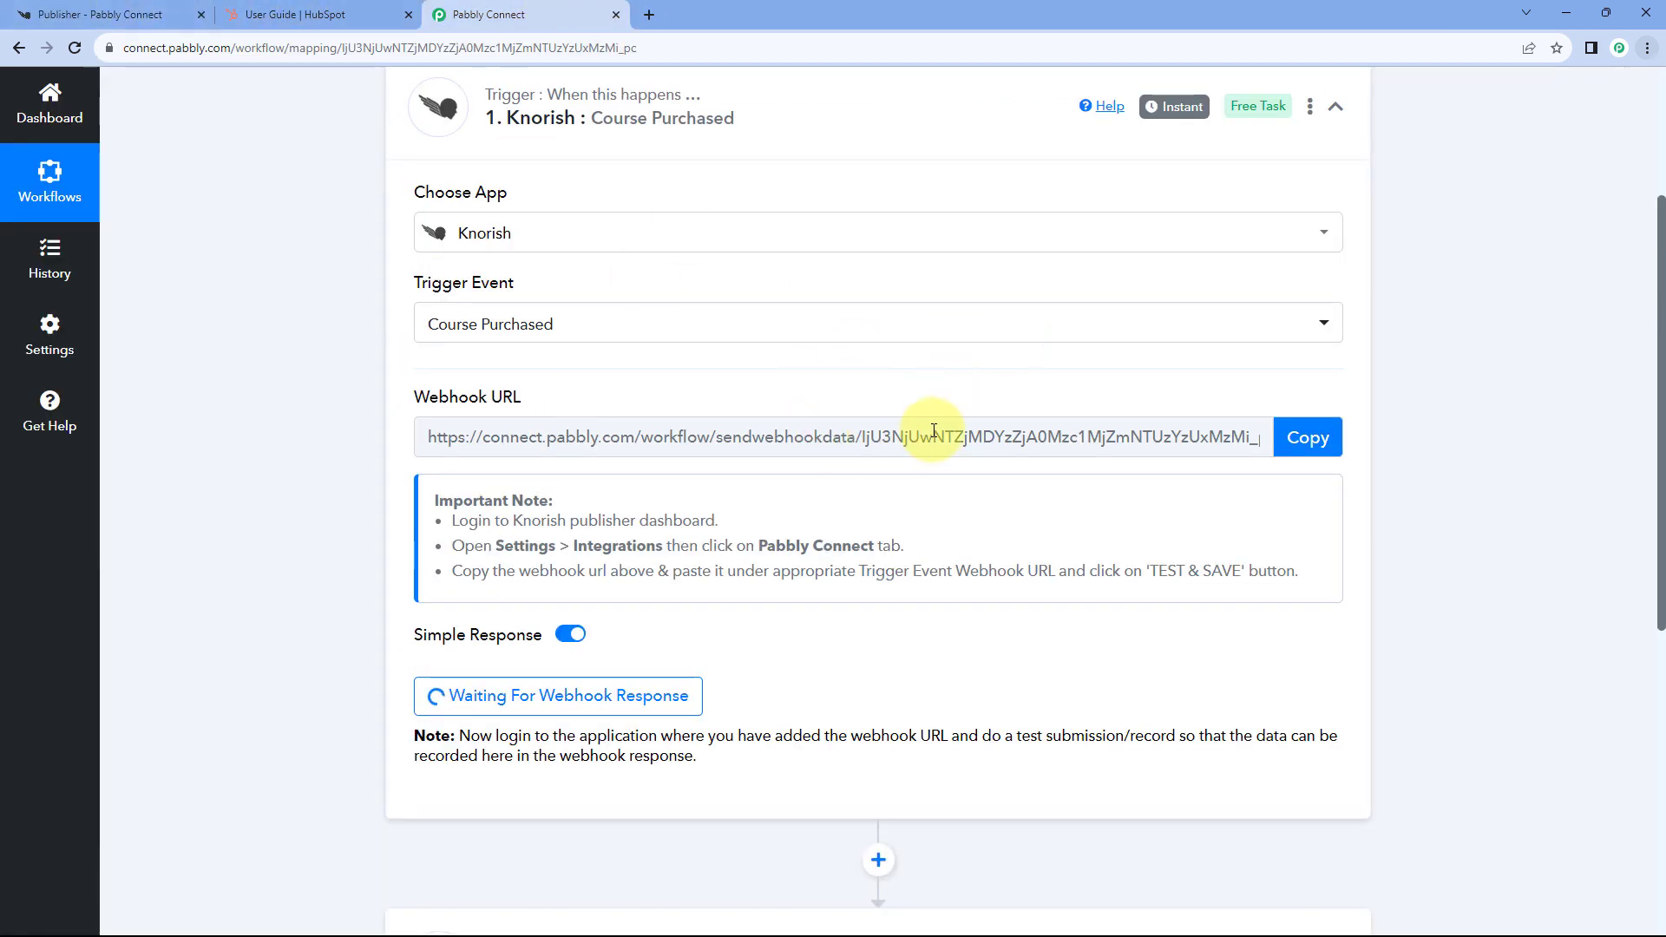
click(100, 14)
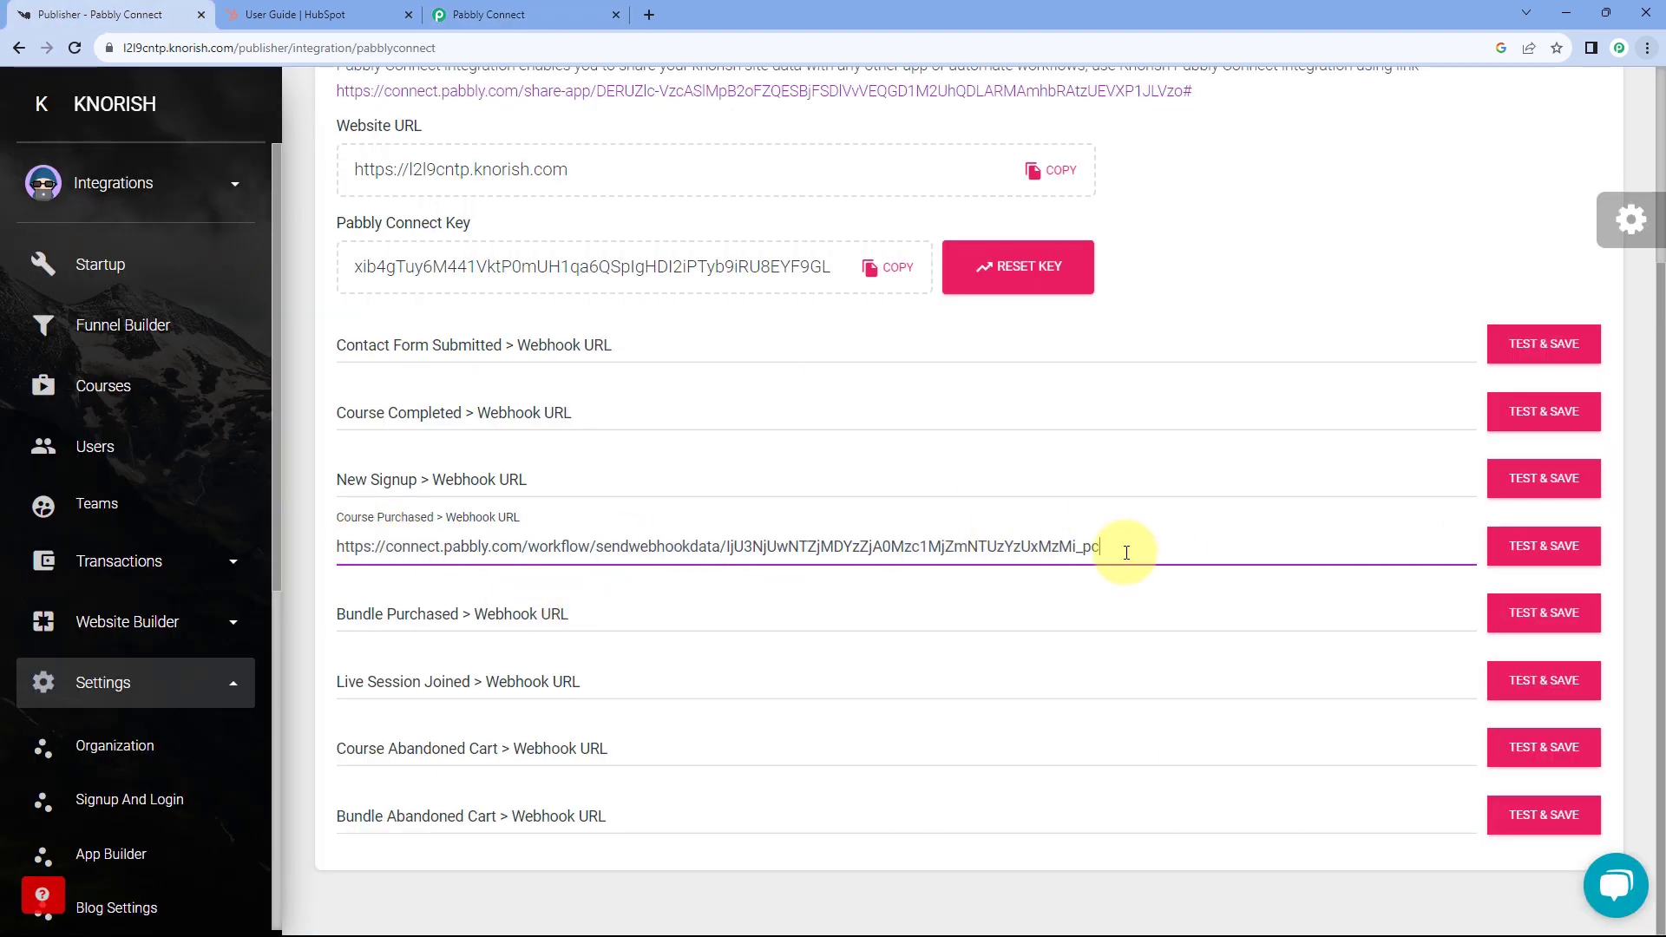
- Test and save the Course Purchased webhook, acknowledge the success message, and return to Pabbly Connect
click(1556, 562)
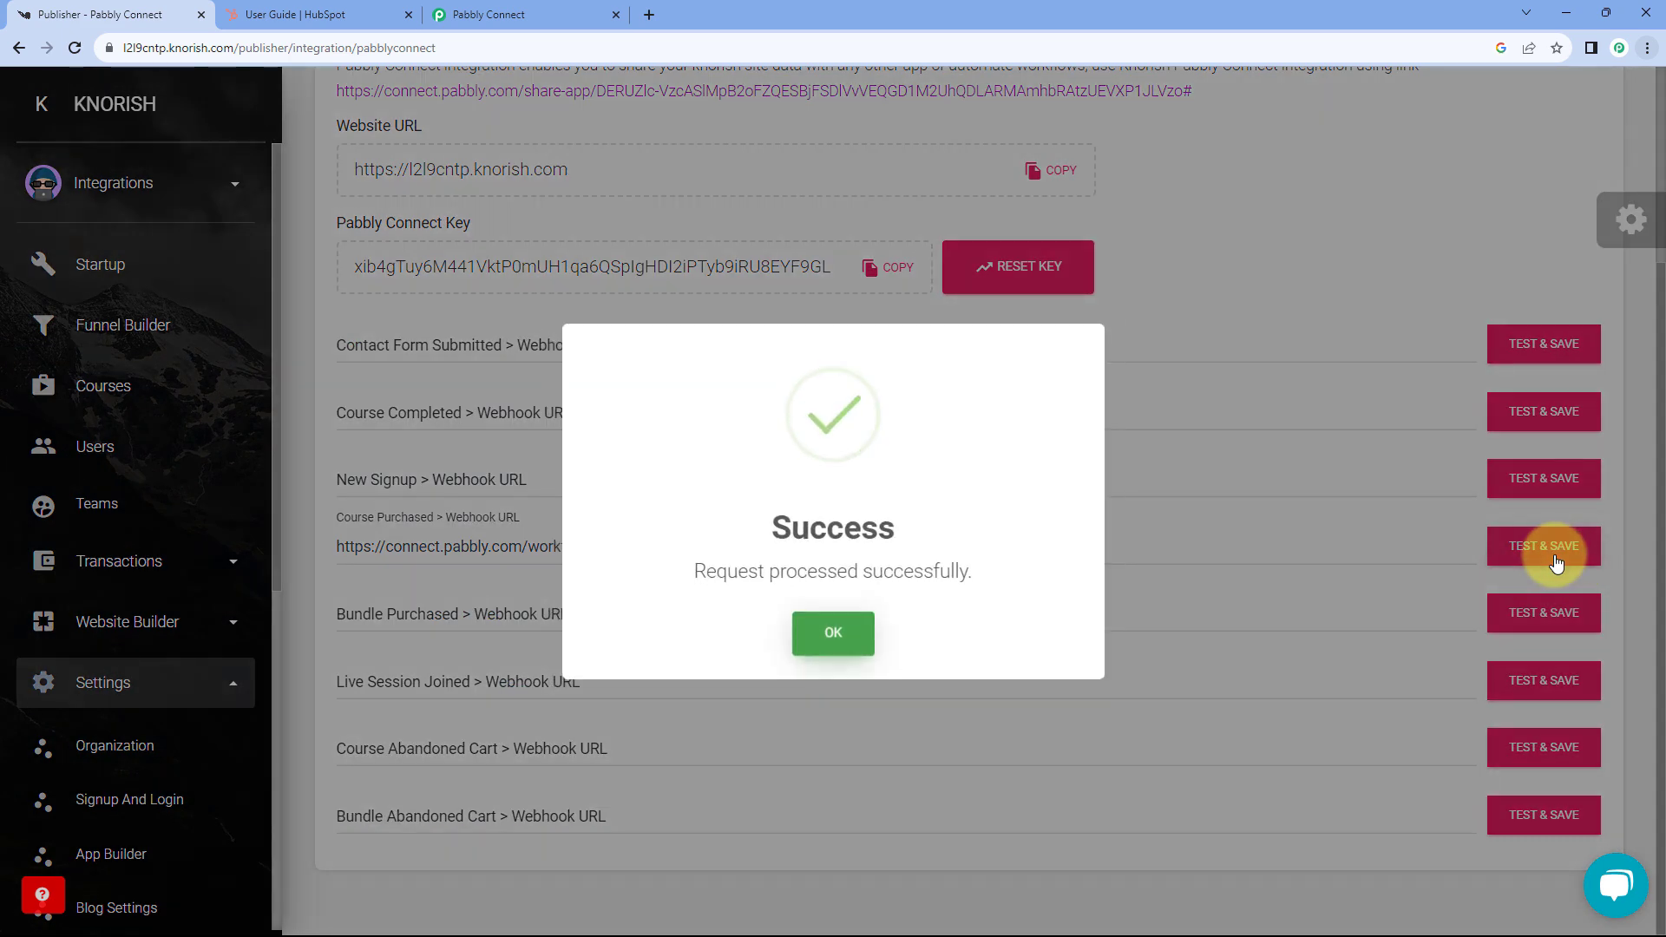
click(860, 642)
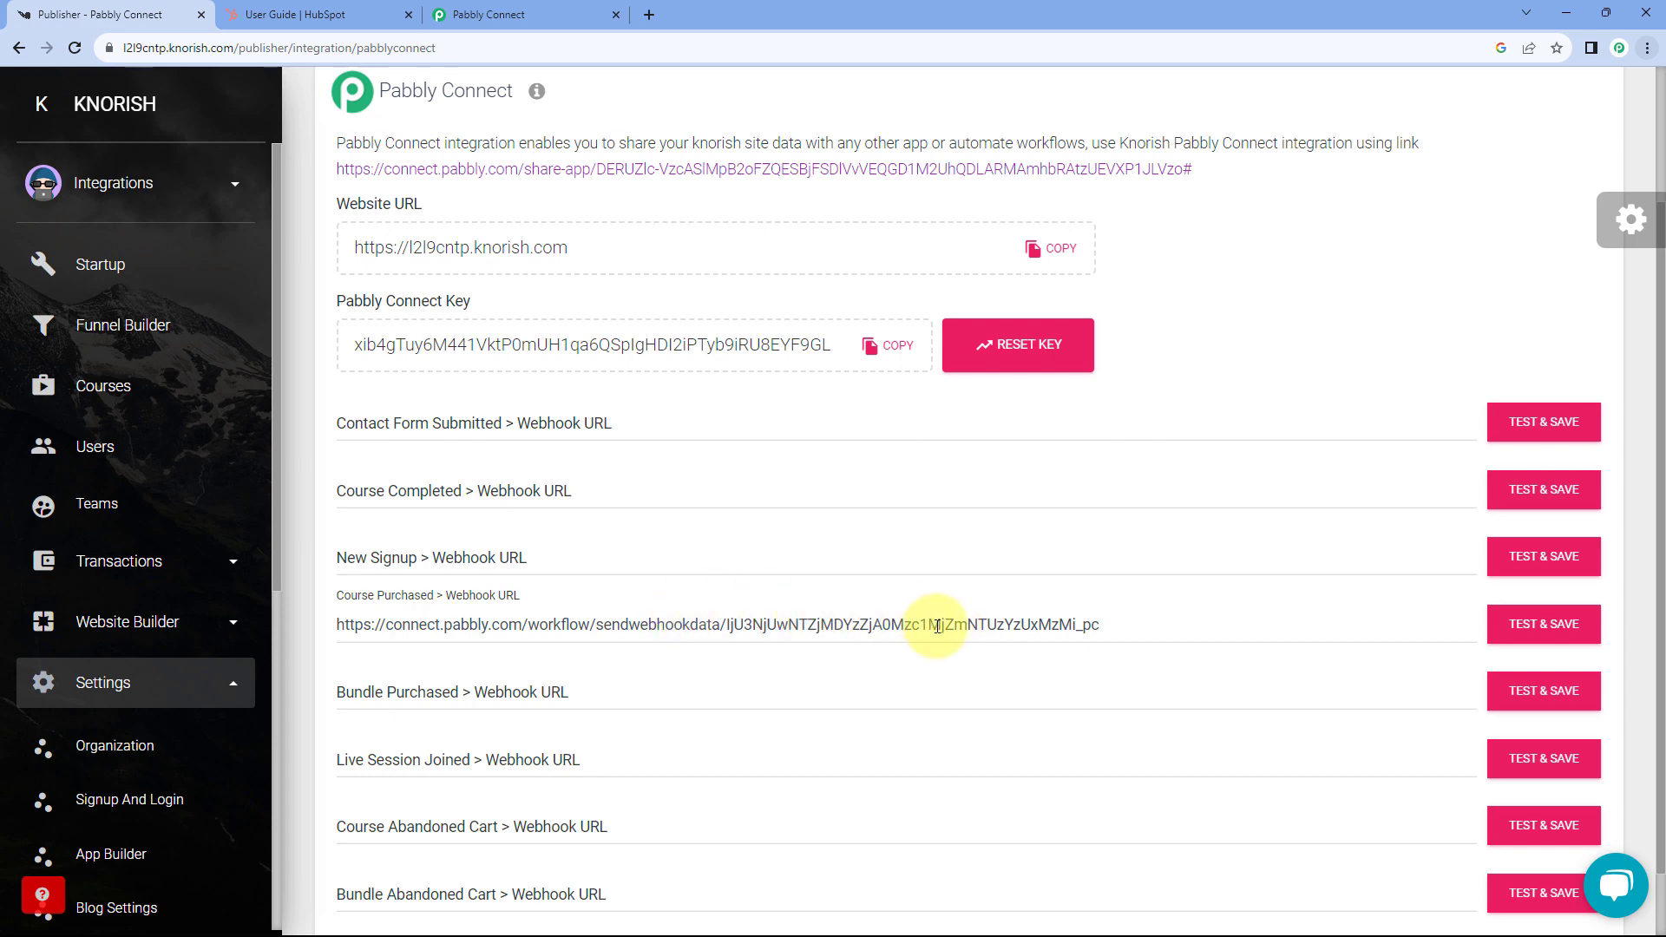
click(580, 9)
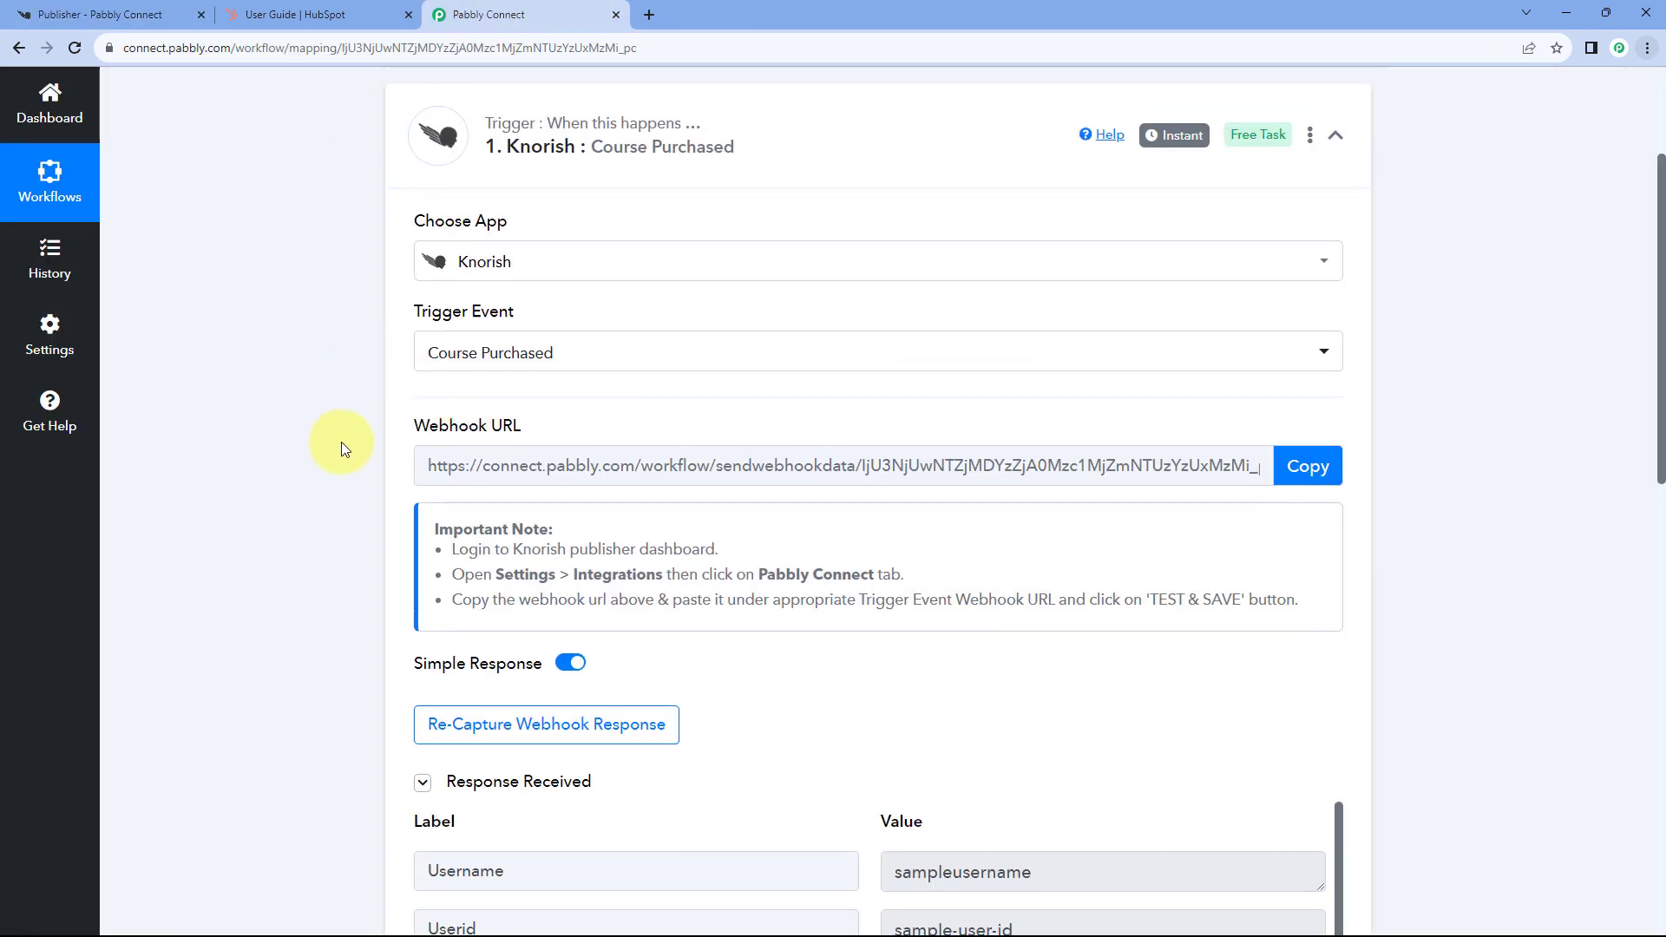
scroll(734, 381, down, 5)
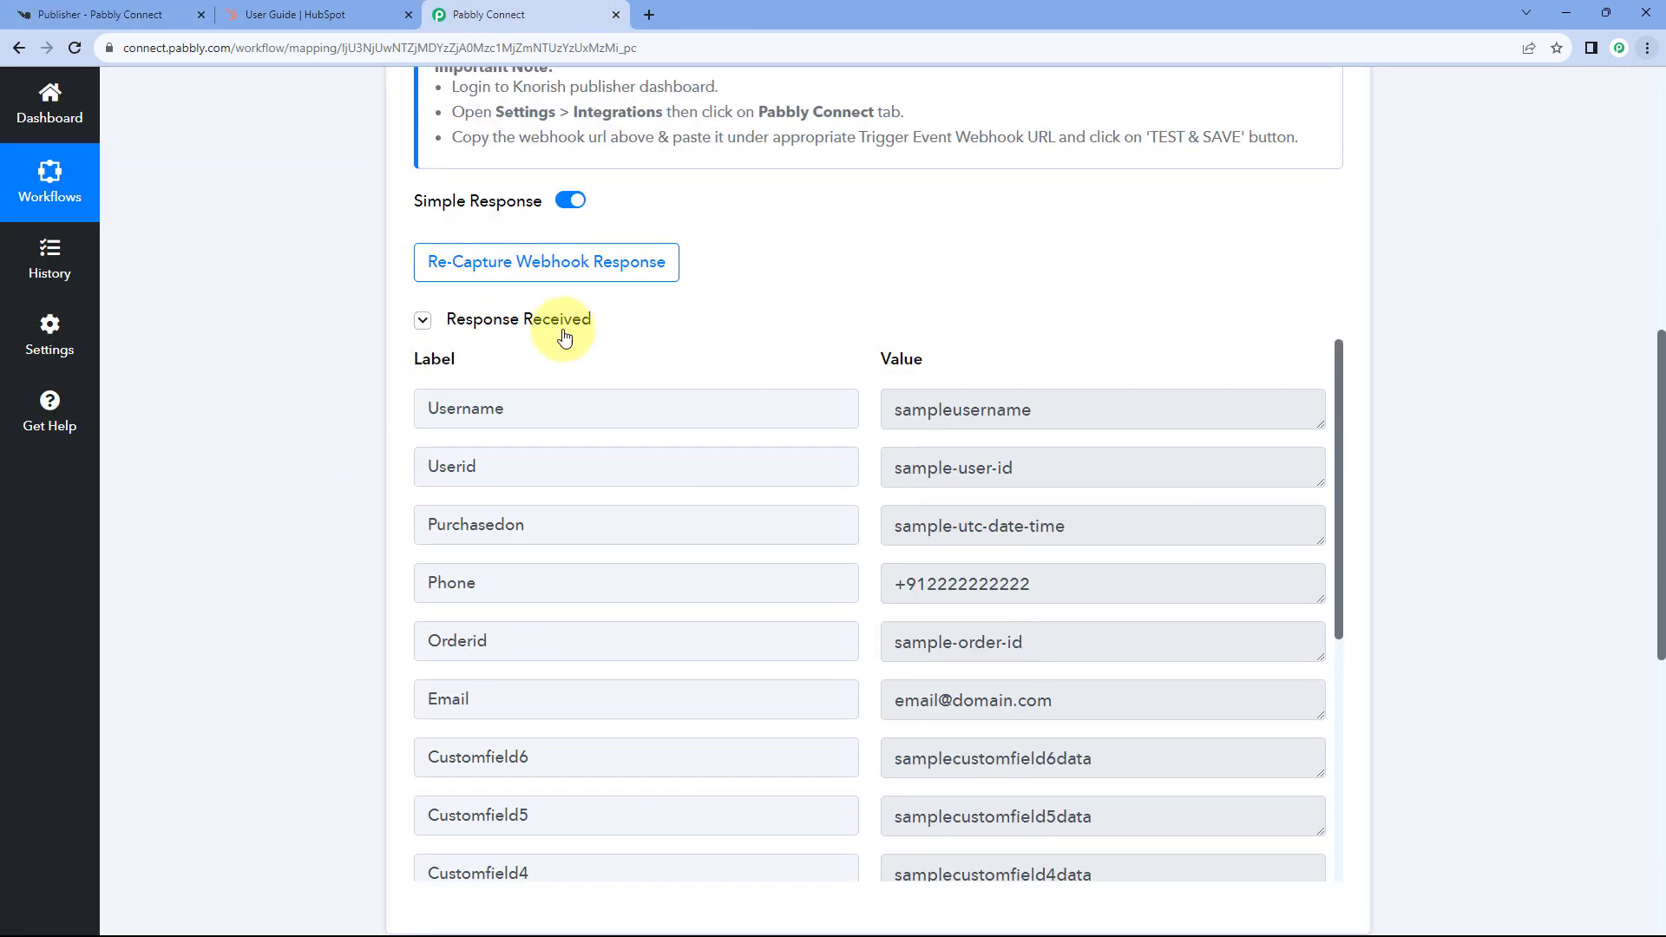
scroll(790, 338, down, 1)
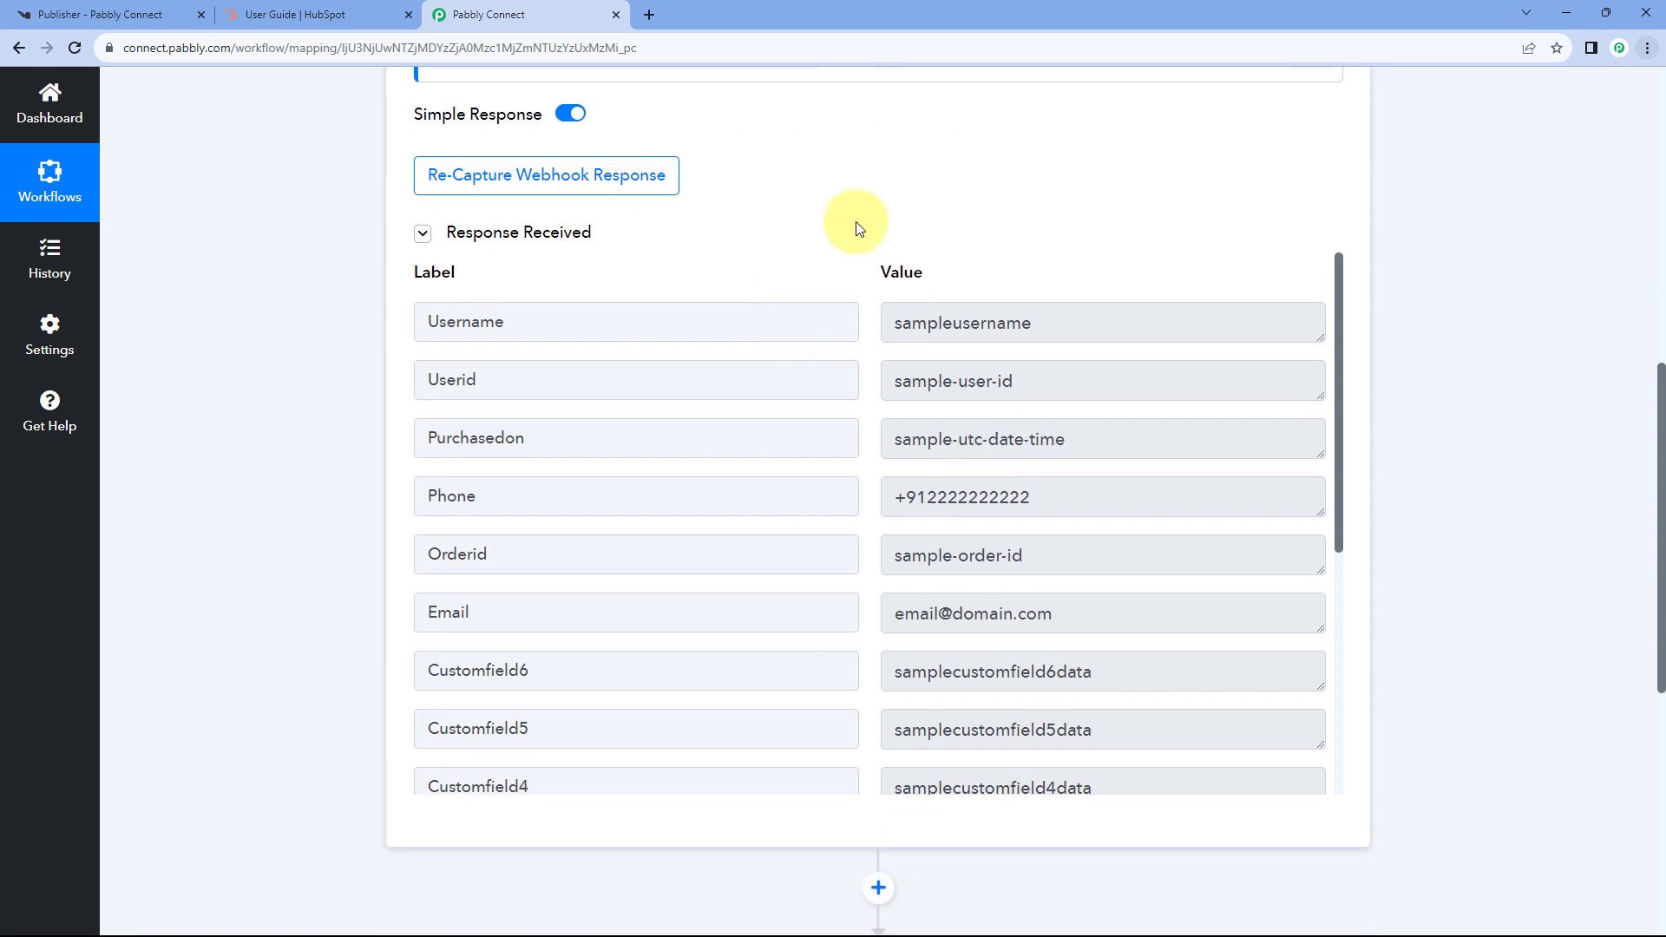
scroll(834, 399, down, 3)
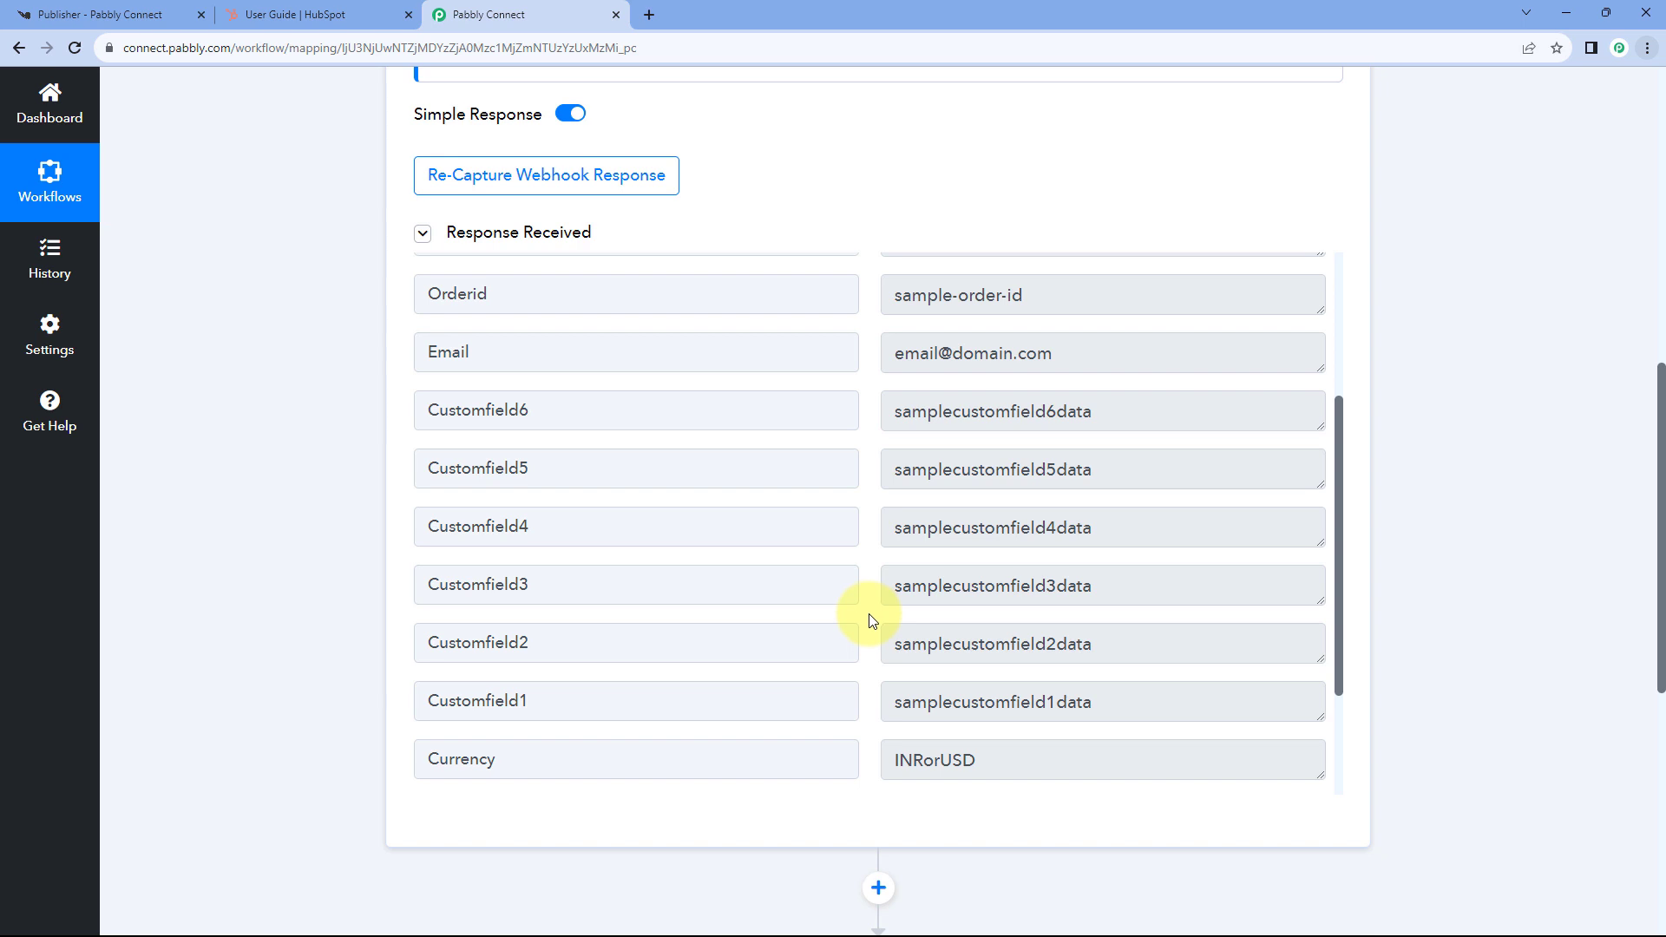
scroll(859, 487, down, 3)
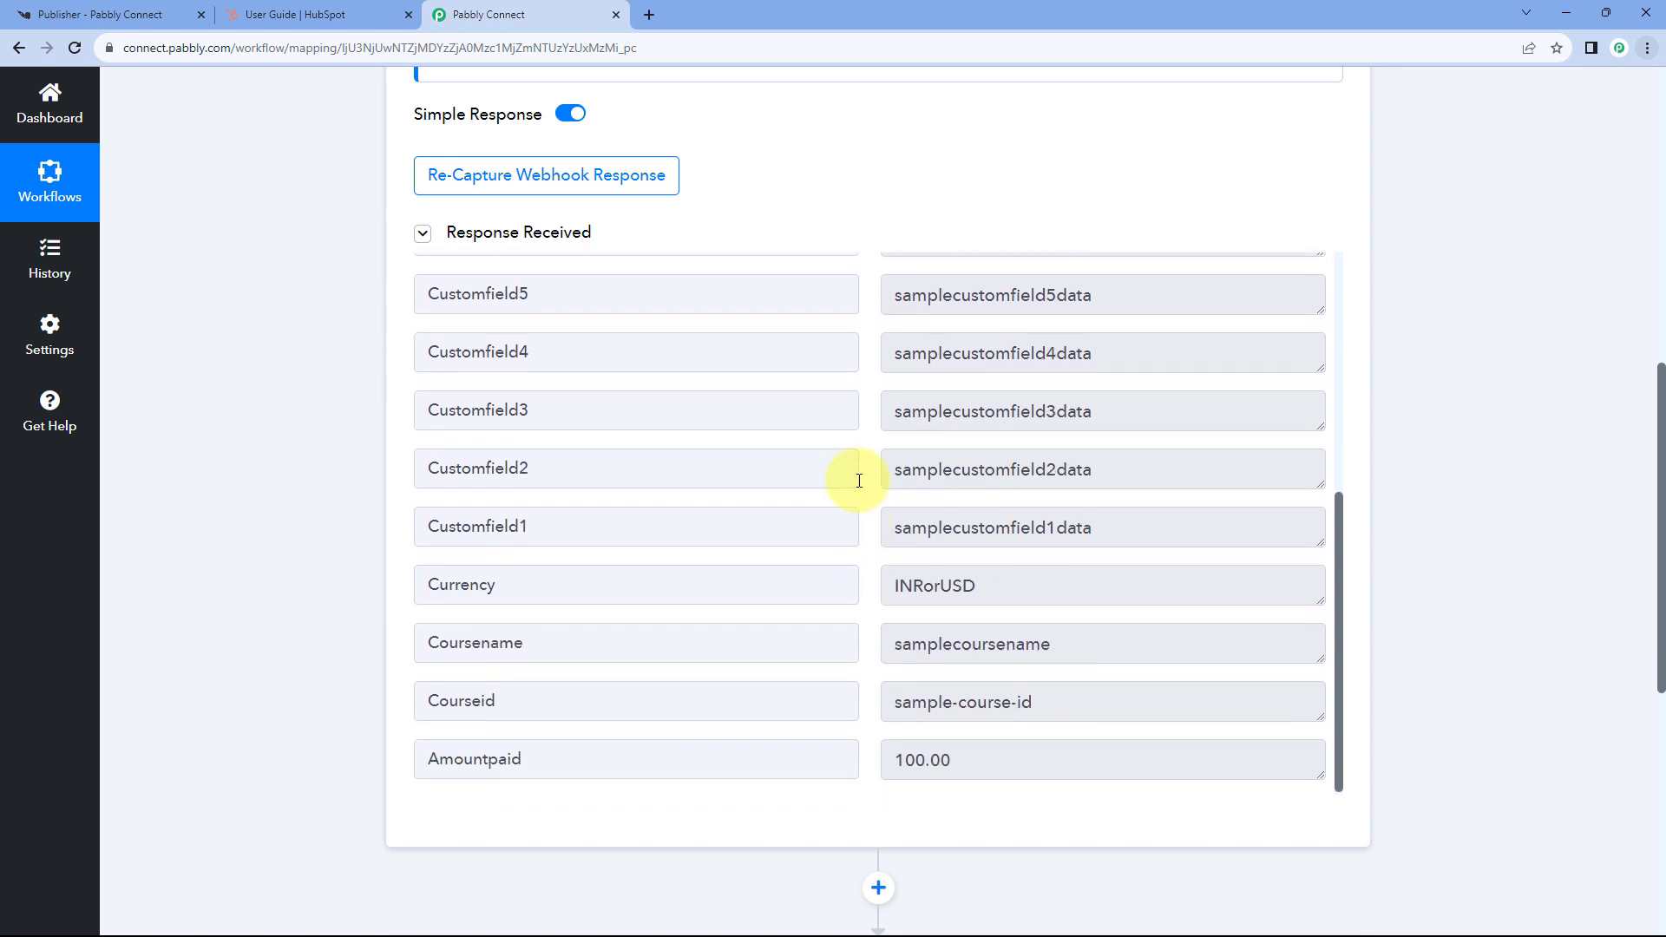
scroll(864, 482, up, 6)
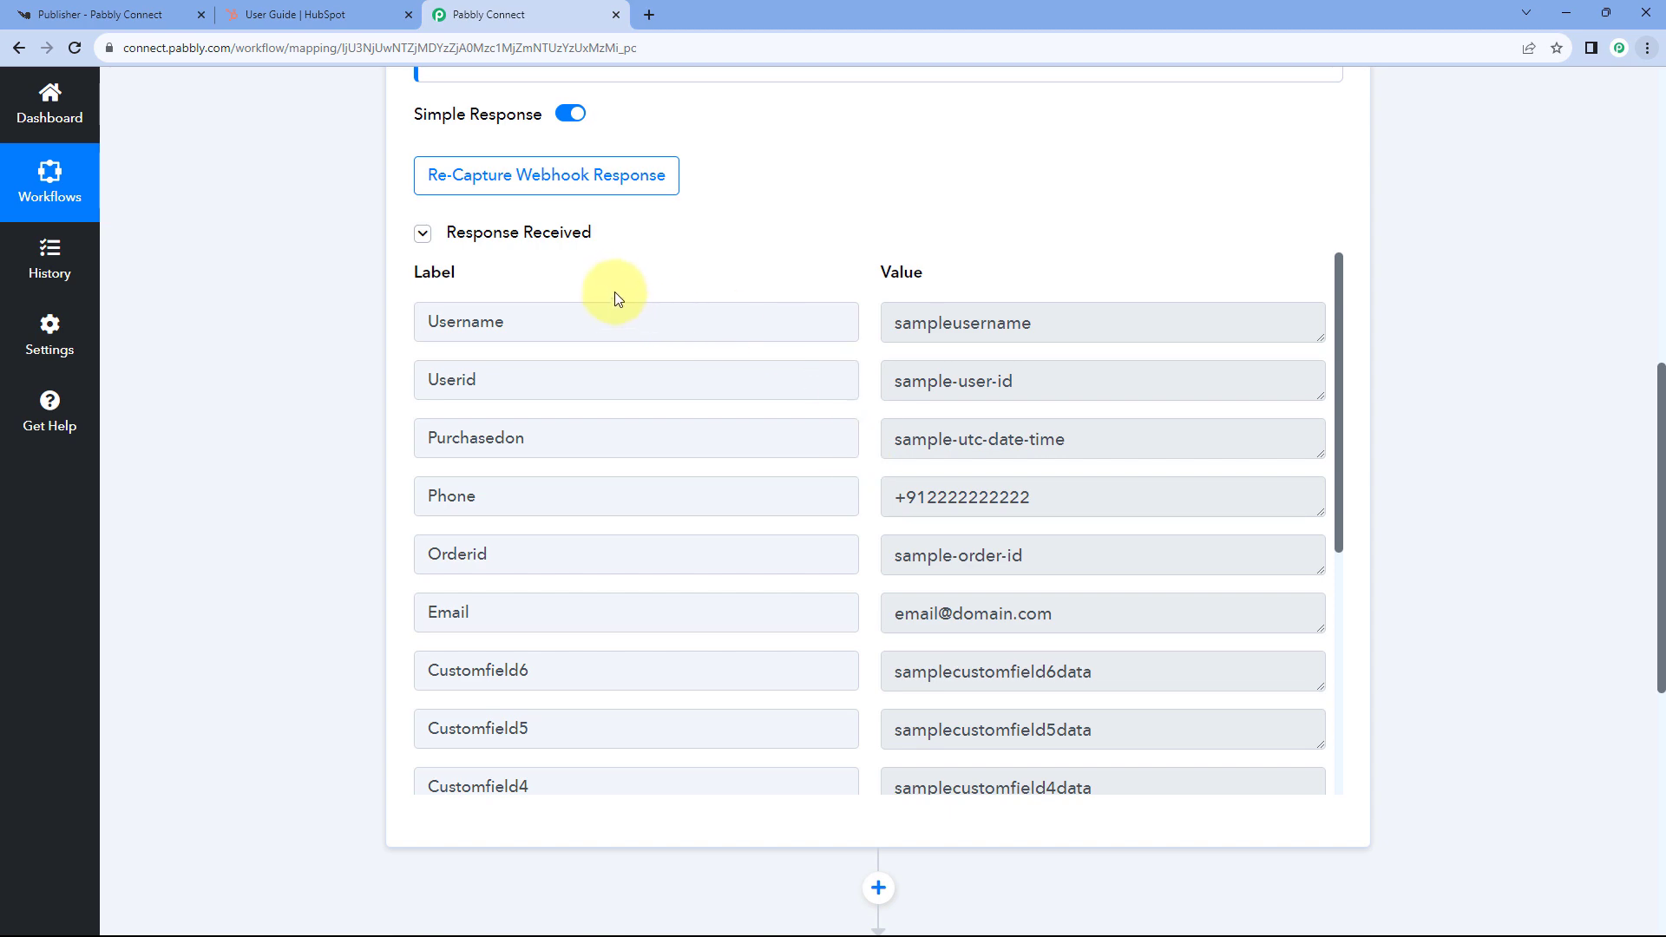
click(96, 7)
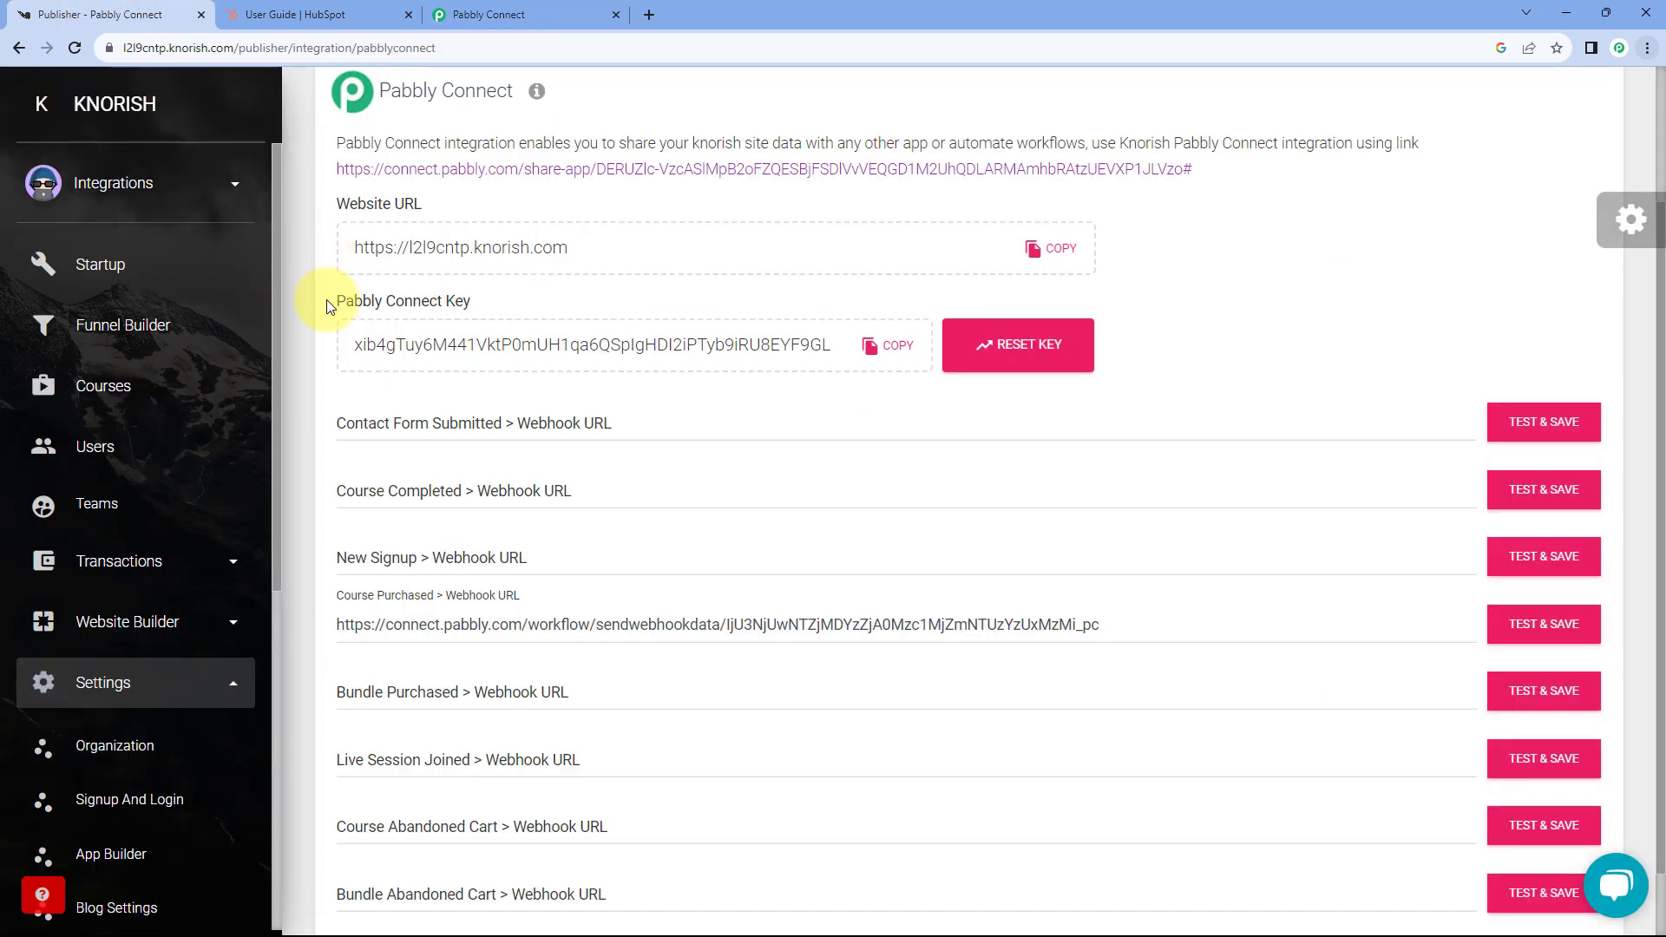
click(533, 8)
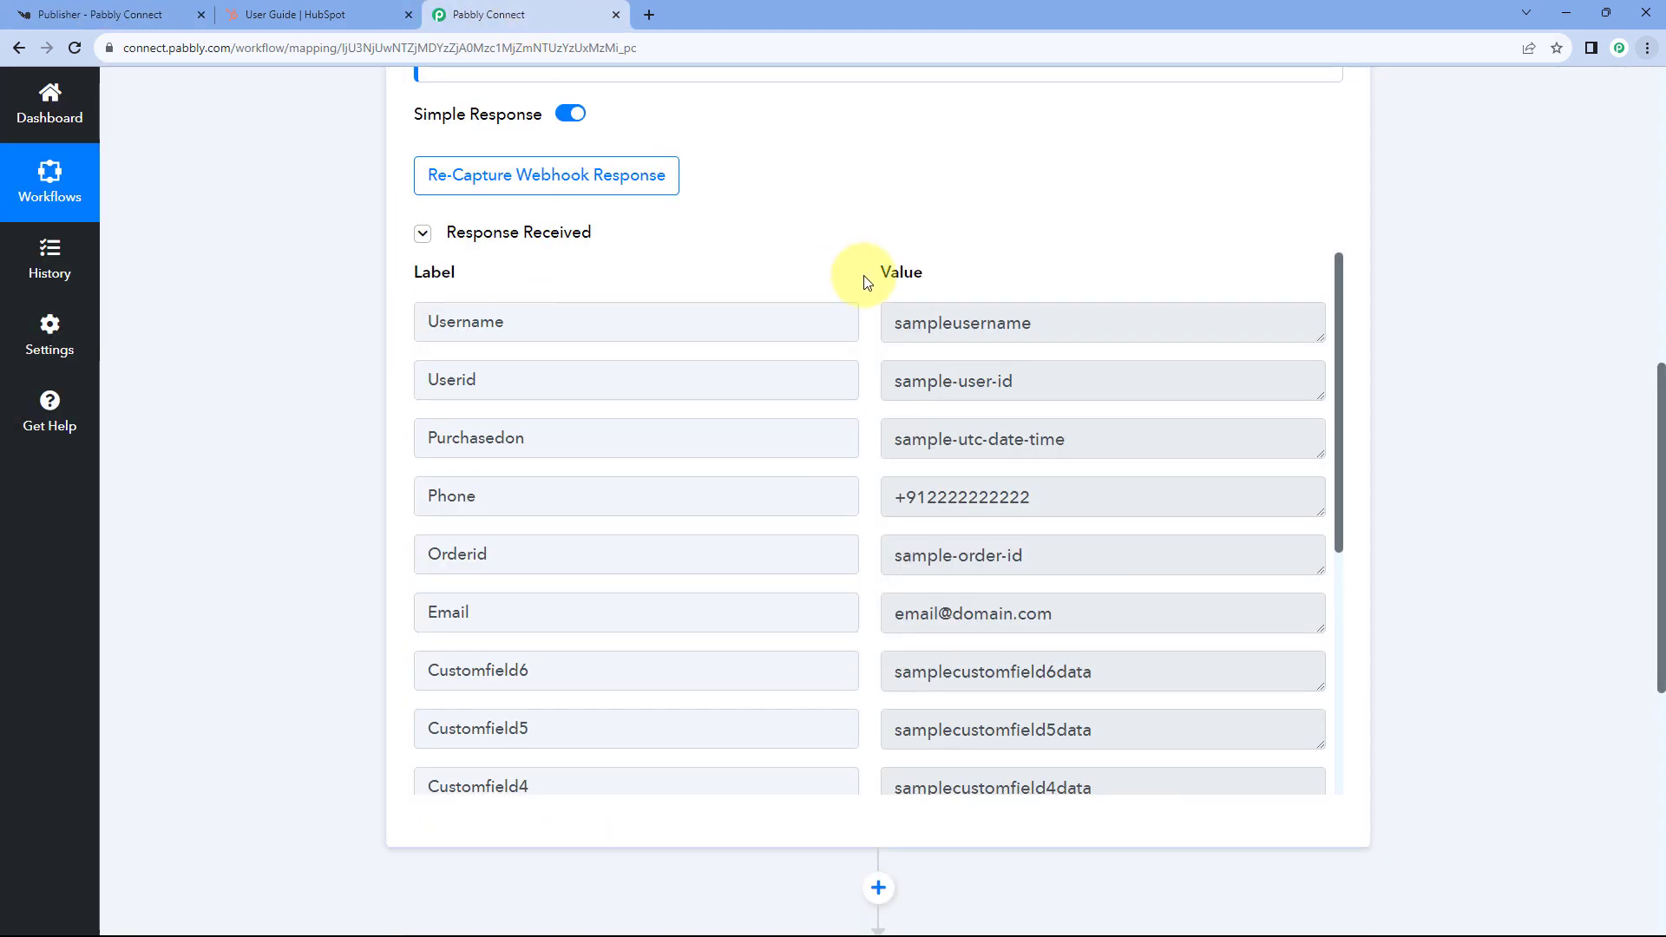
scroll(833, 272, down, 1)
scroll(817, 377, down, 1)
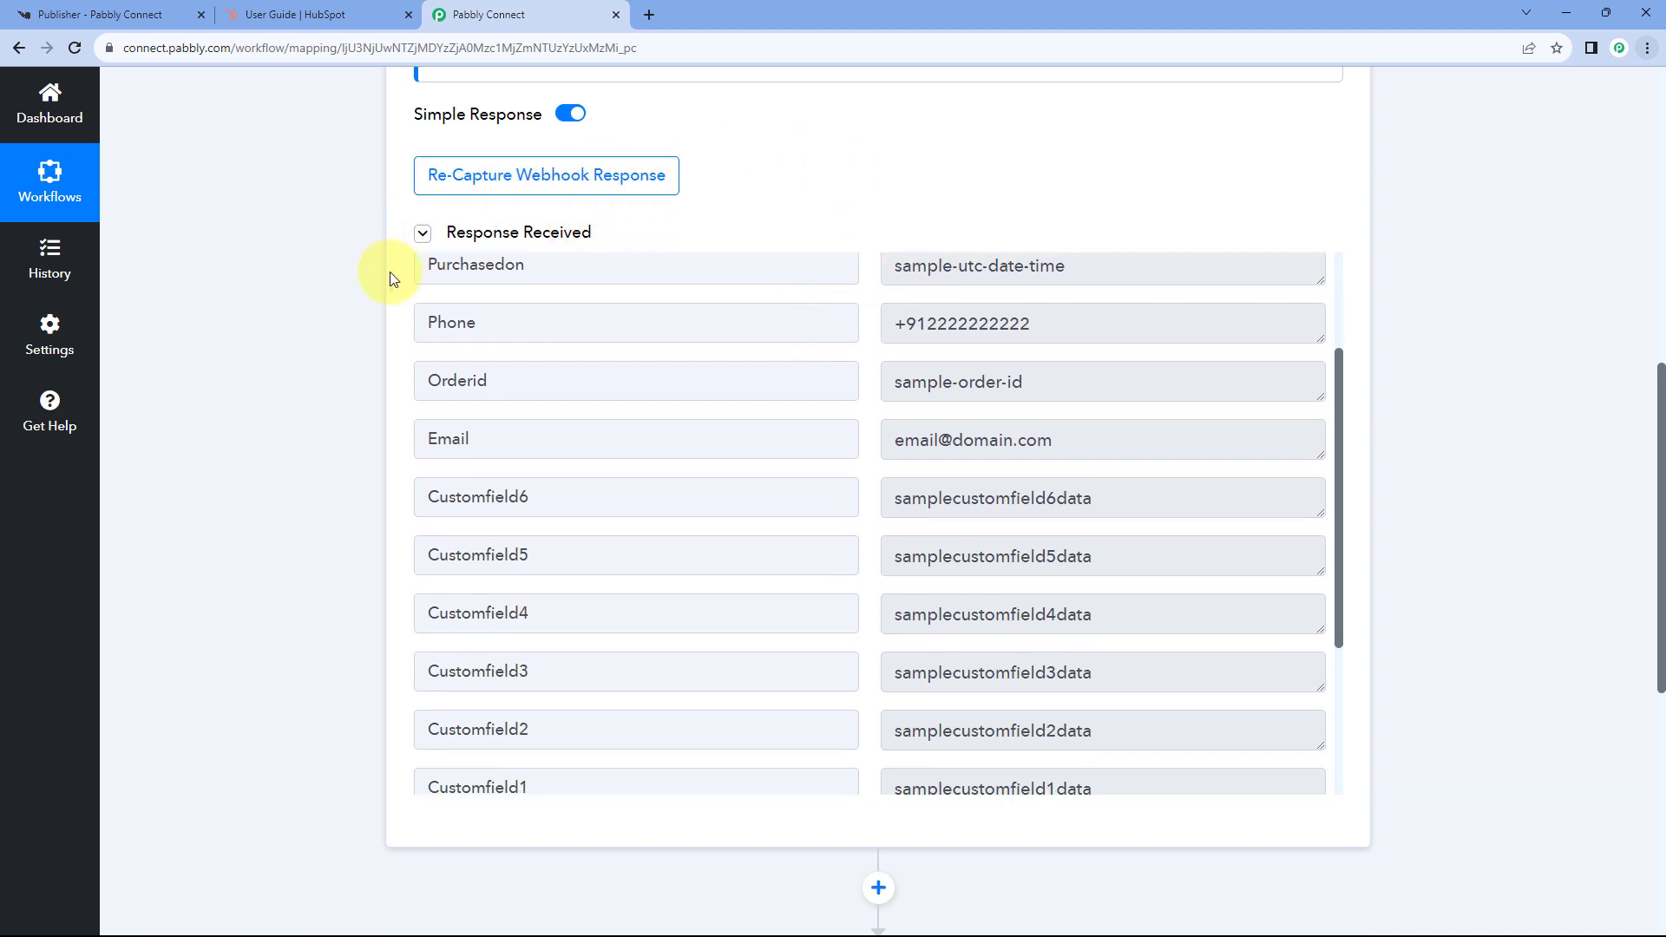
scroll(882, 431, down, 2)
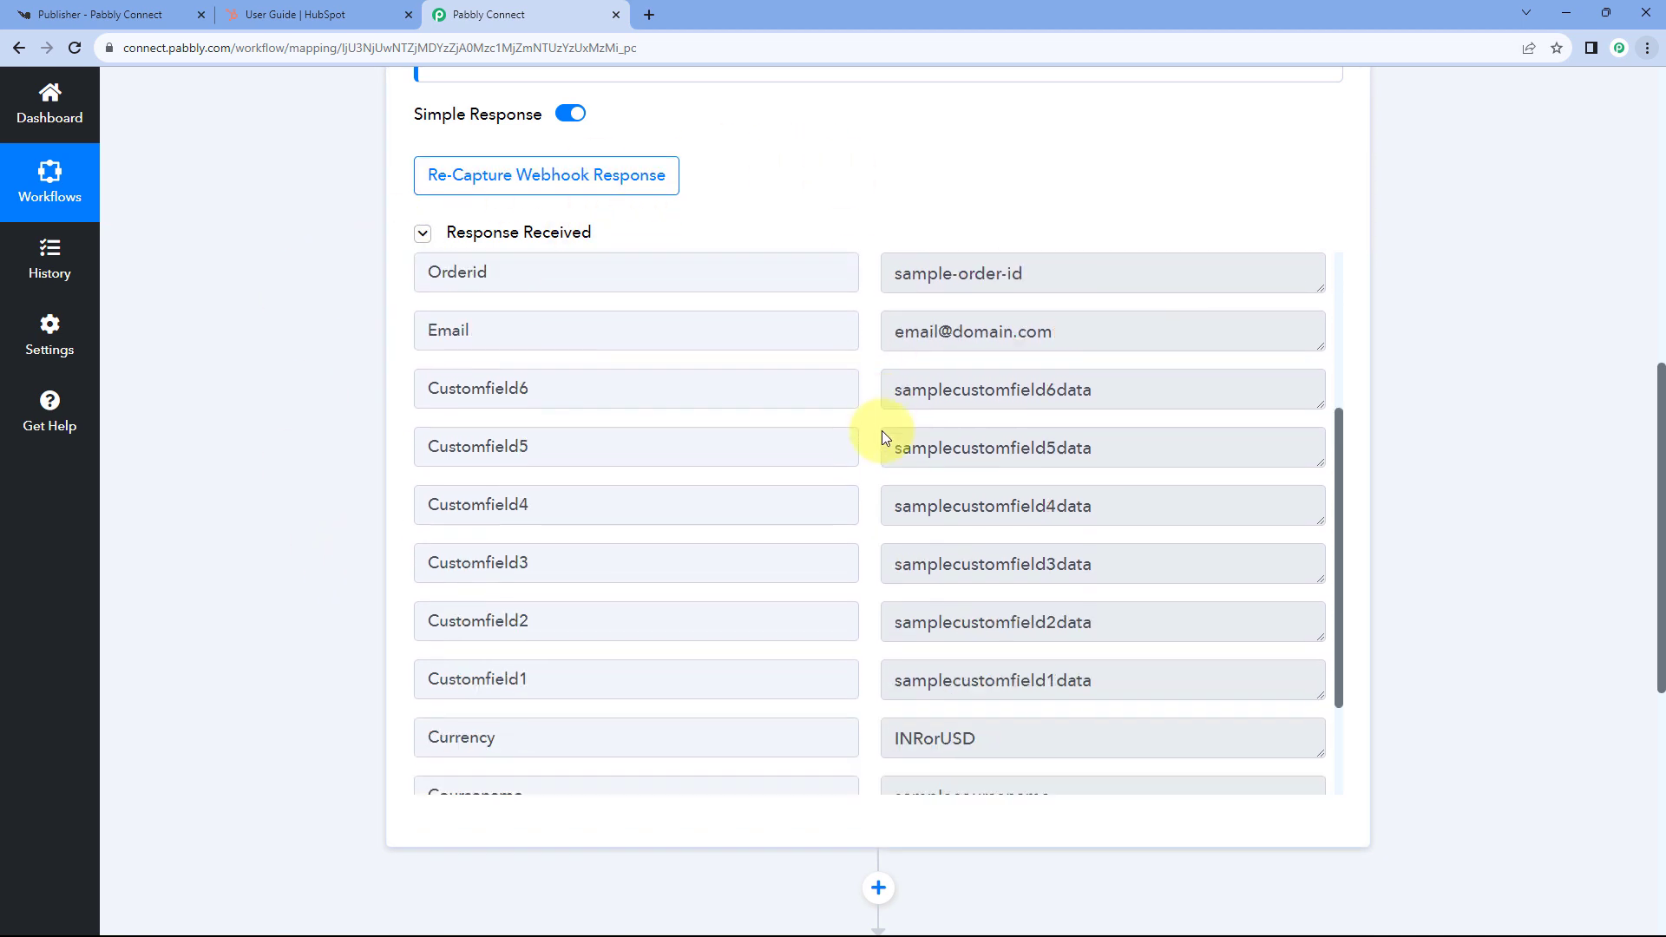
scroll(887, 352, up, 3)
drag(894, 324, 1123, 324)
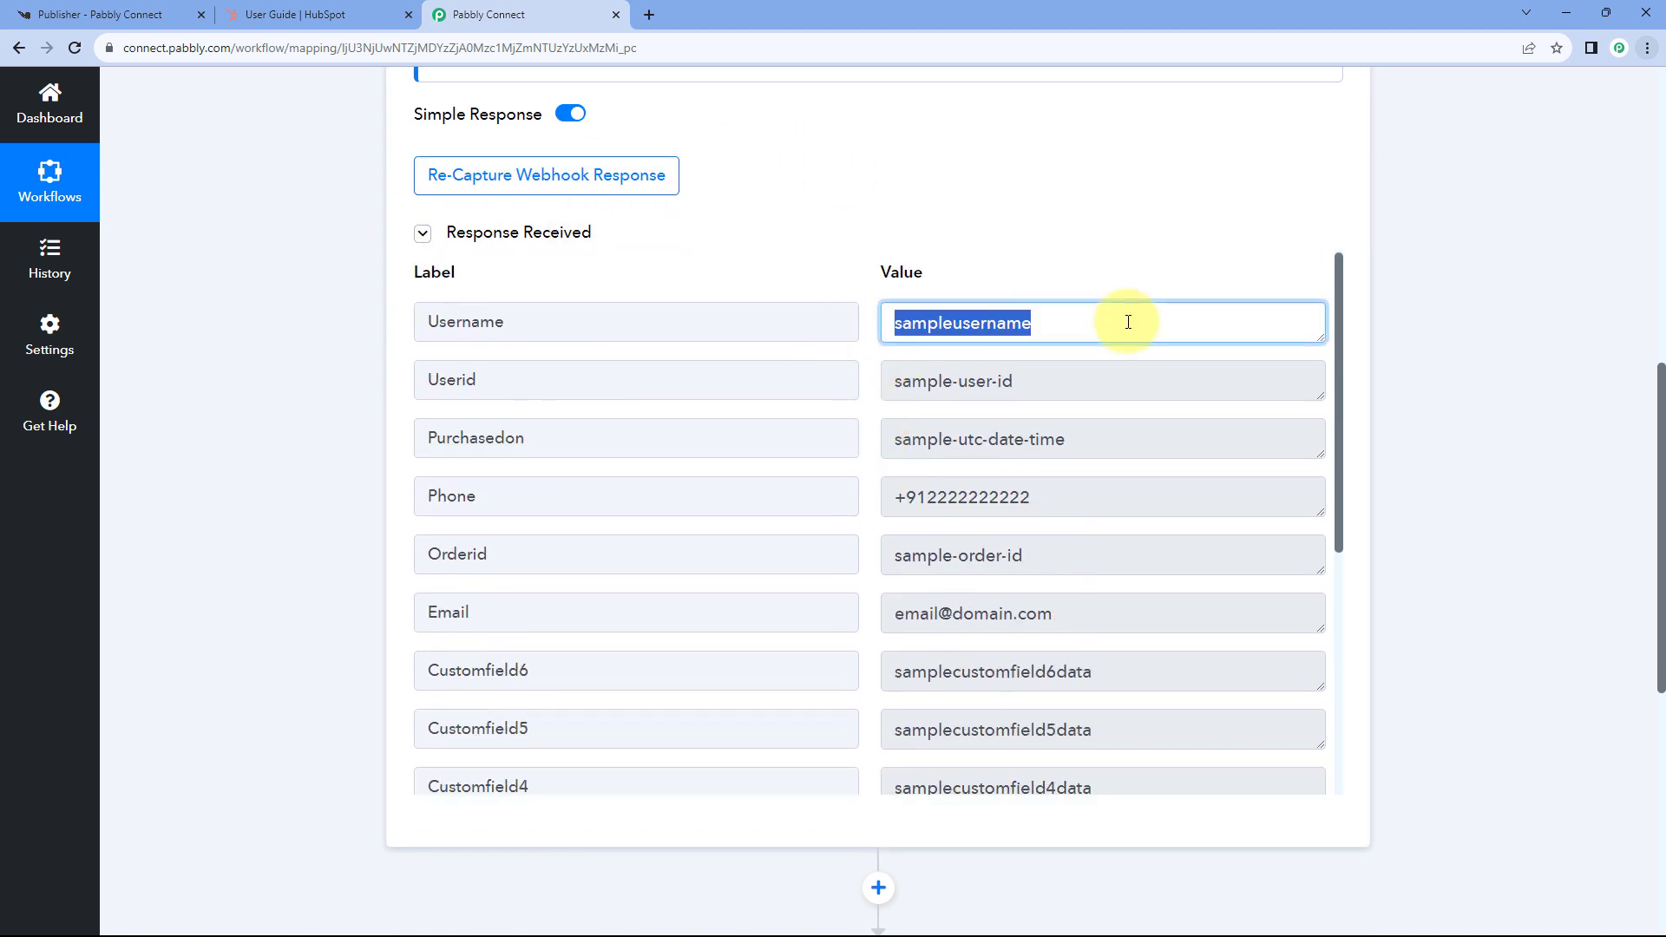
drag(1033, 394, 814, 393)
scroll(815, 395, down, 1)
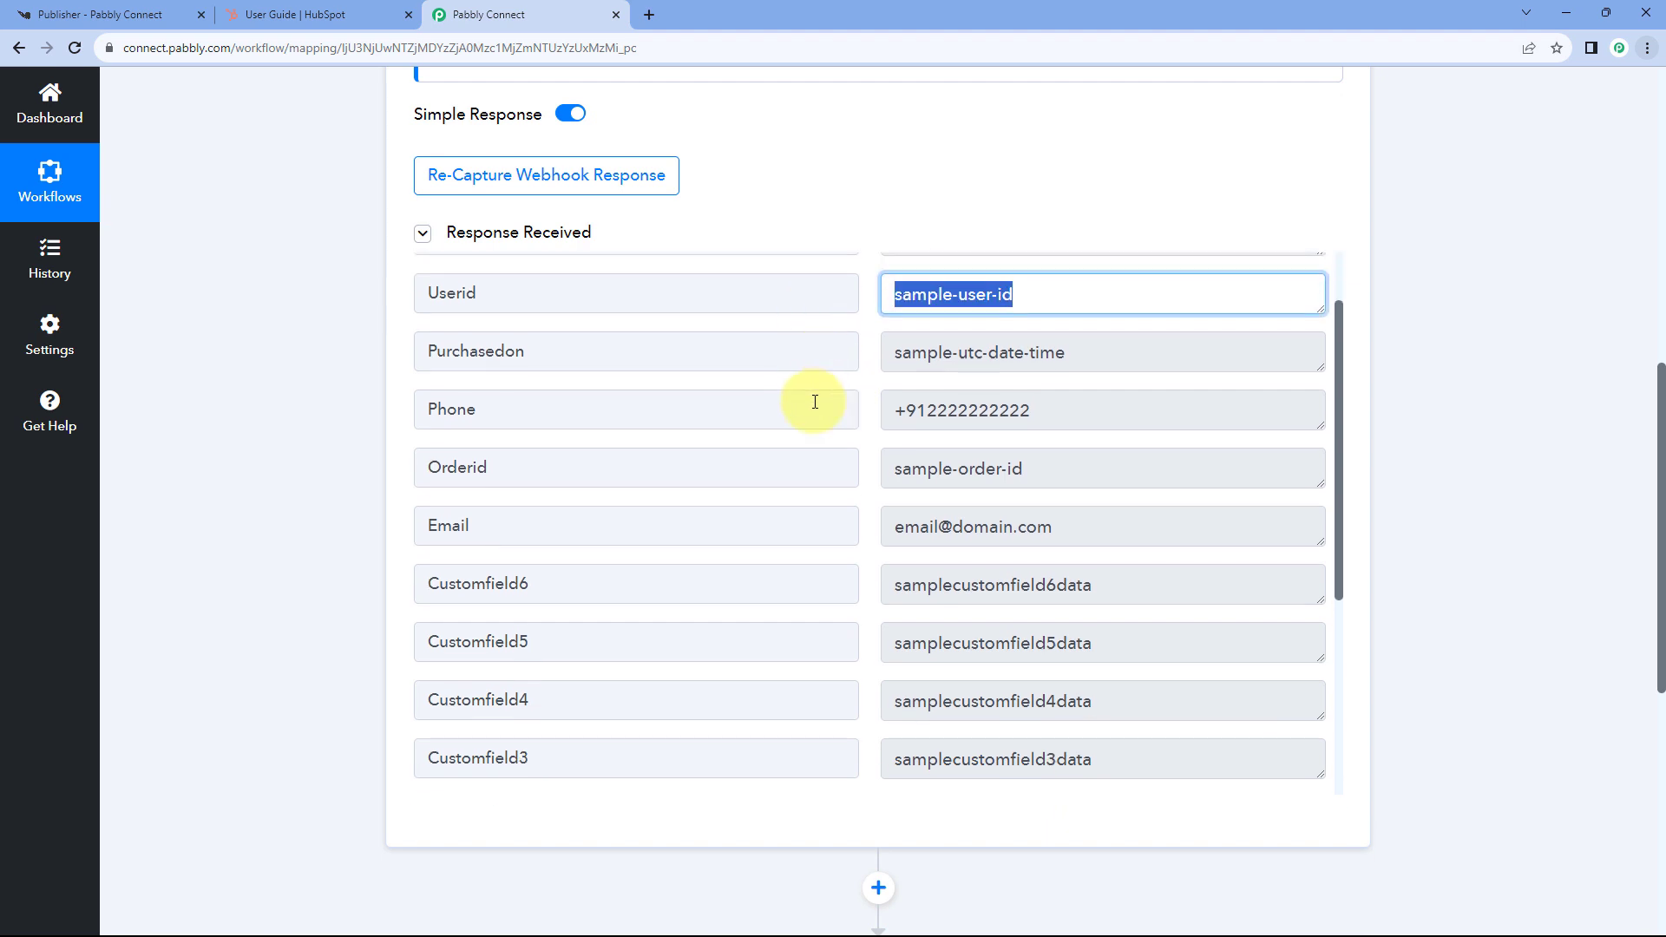
drag(1061, 413, 838, 405)
drag(1046, 468, 818, 472)
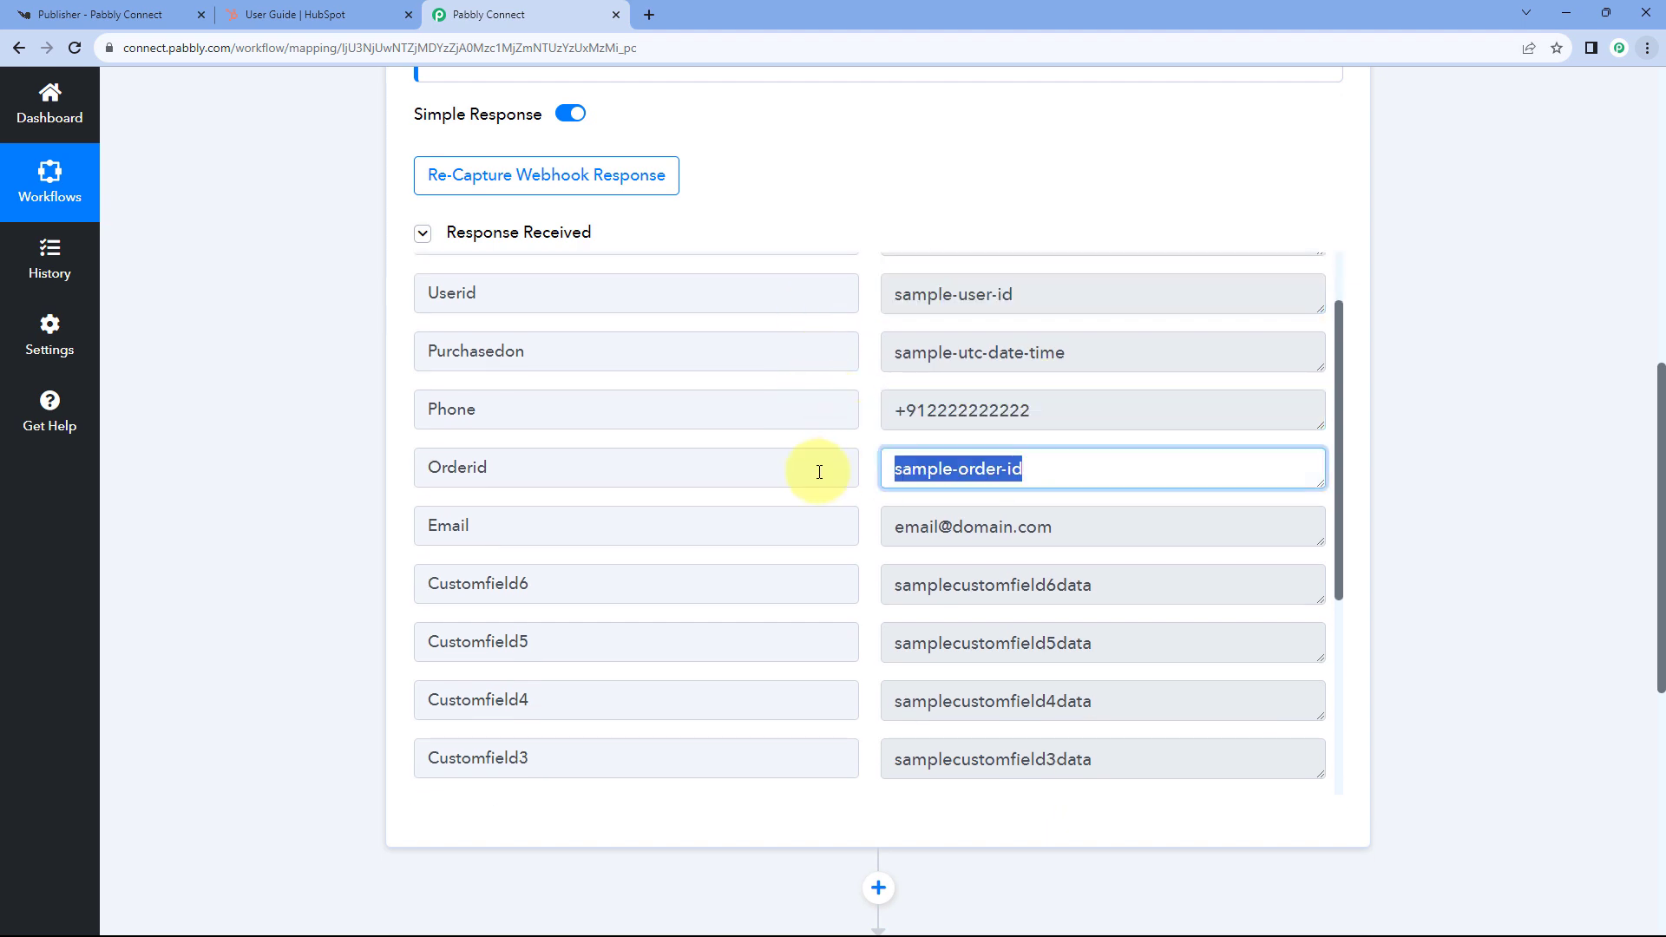
drag(1095, 527, 844, 481)
scroll(855, 480, down, 2)
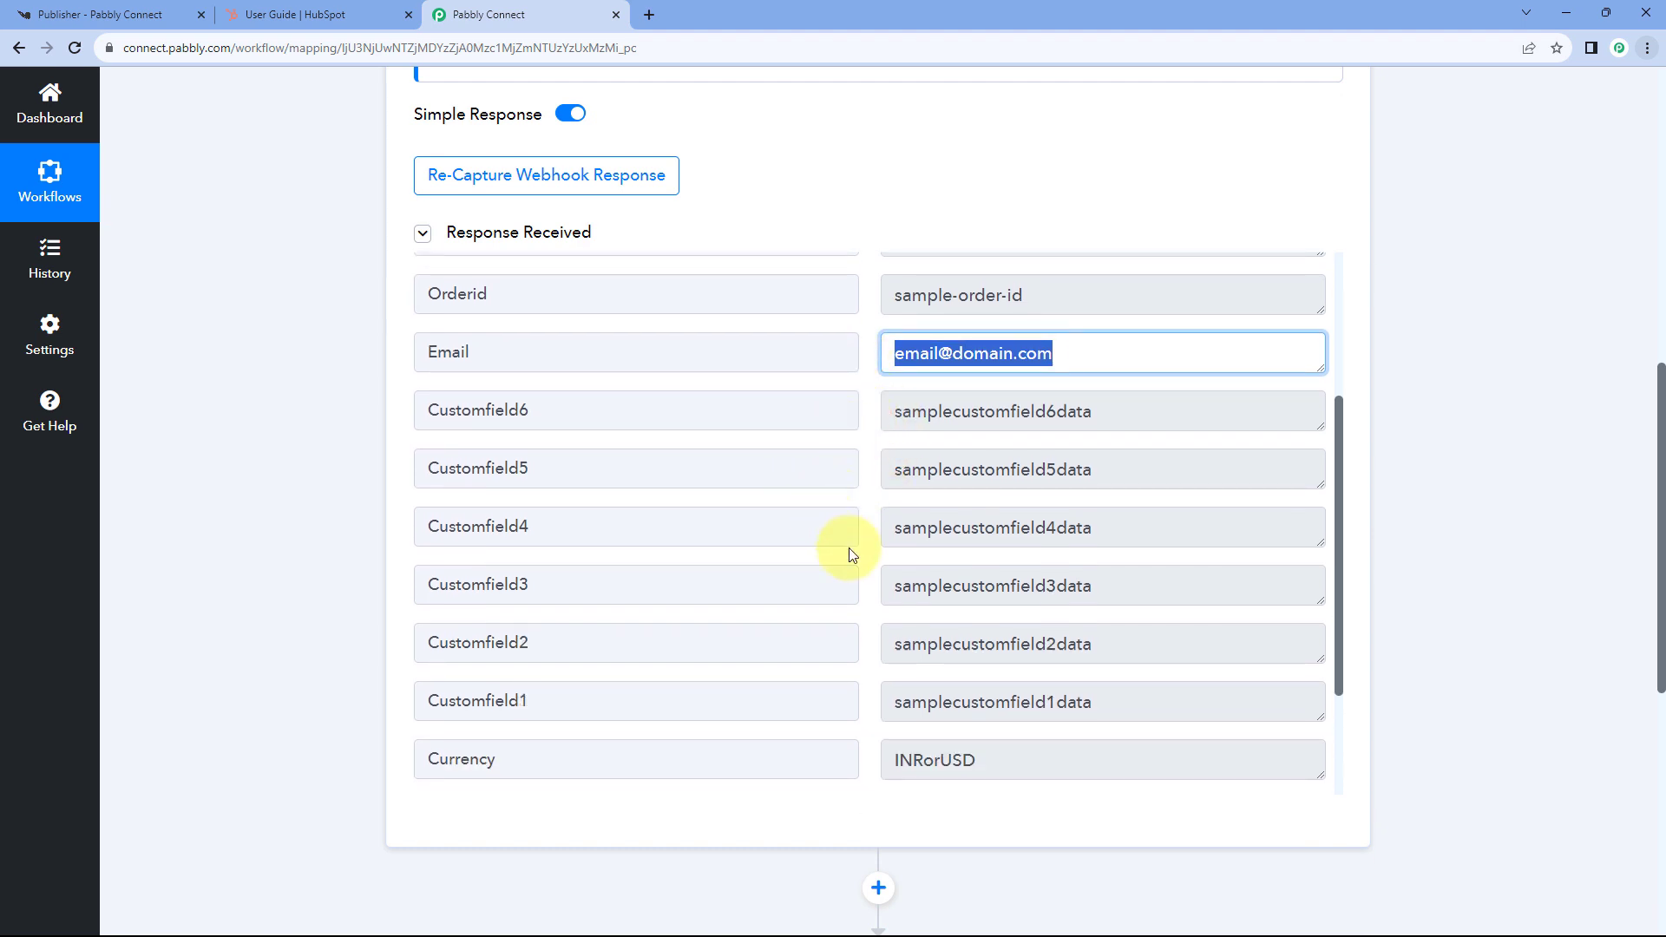
scroll(860, 499, down, 2)
scroll(845, 481, down, 1)
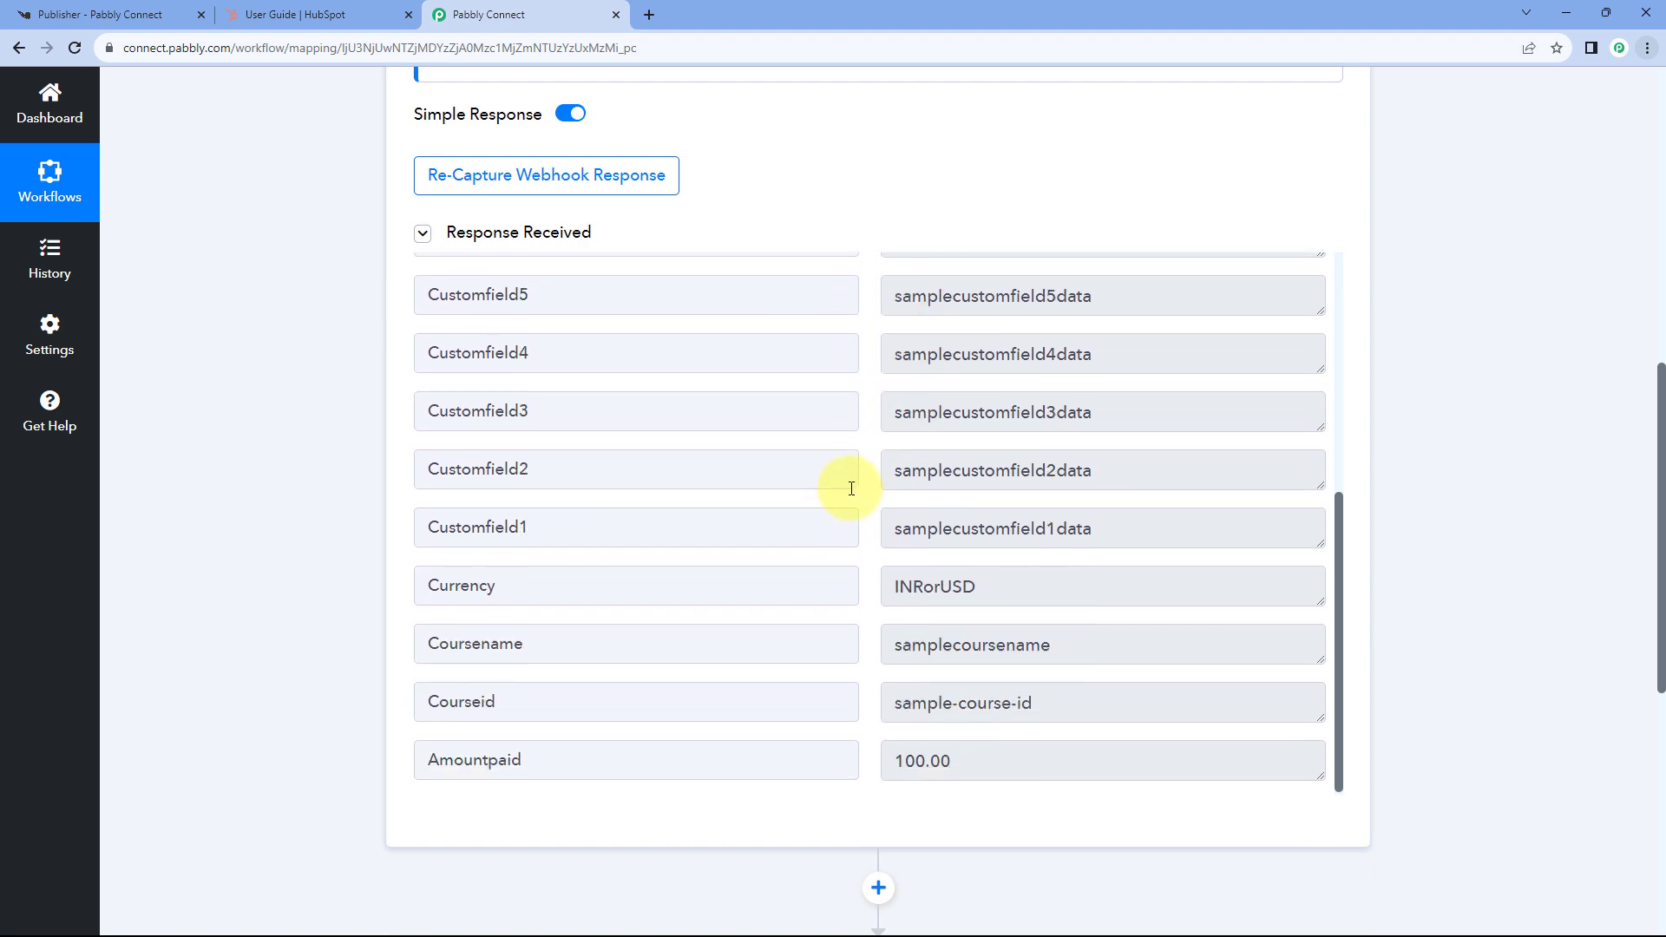
drag(1004, 581, 838, 591)
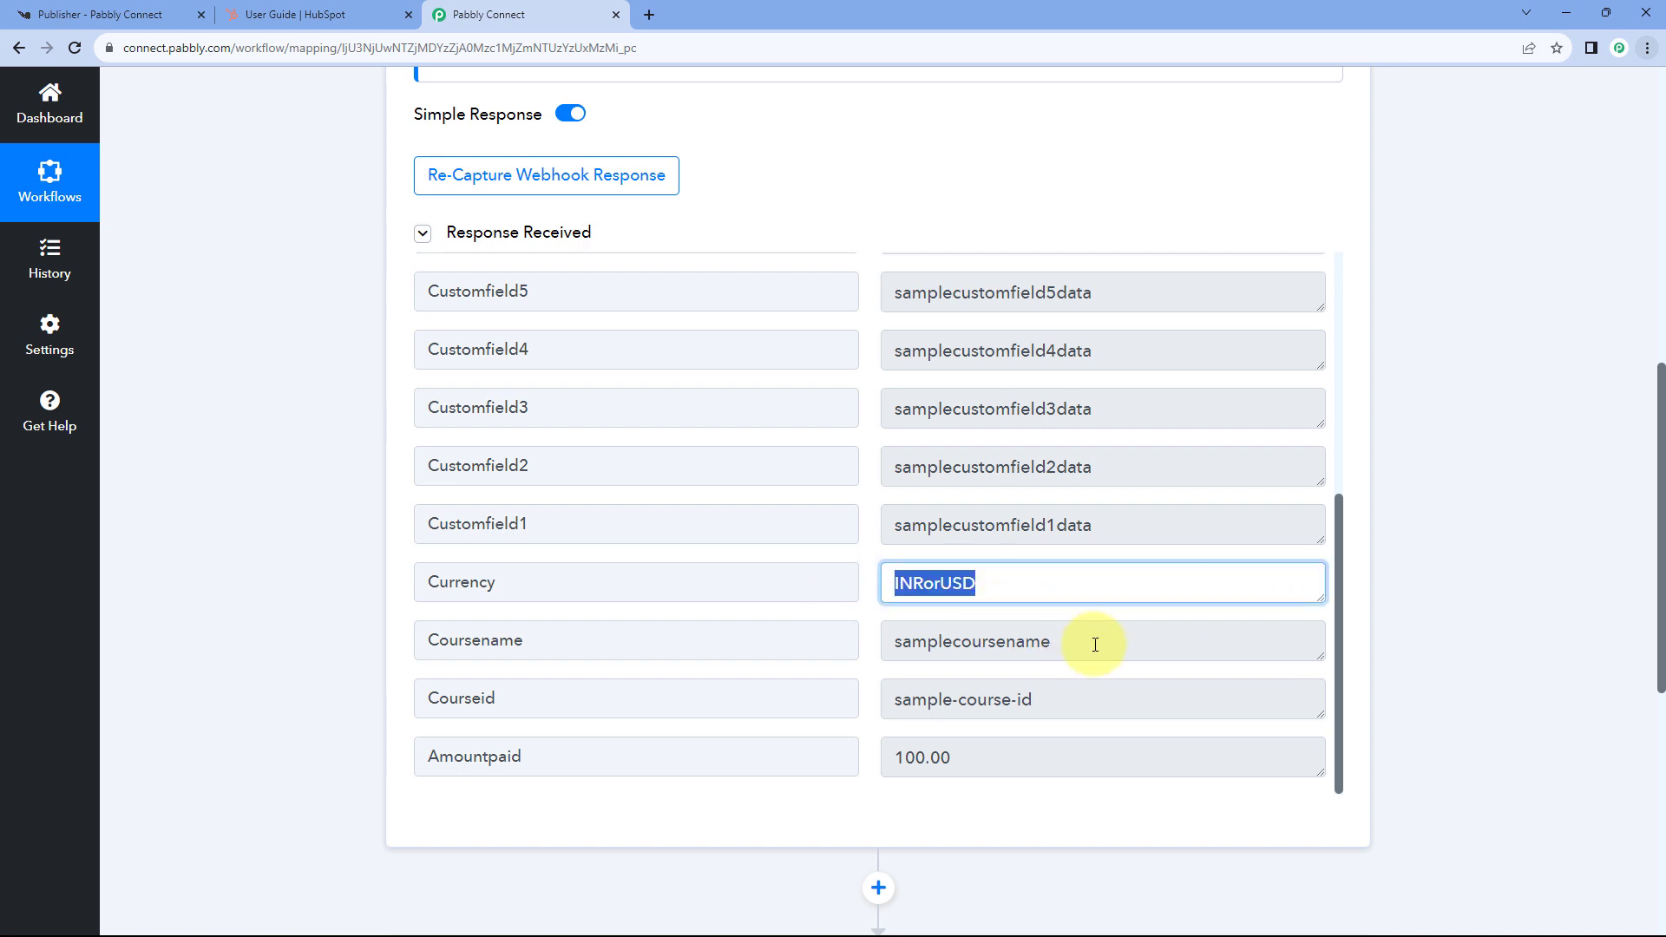
drag(1090, 640, 851, 643)
click(872, 583)
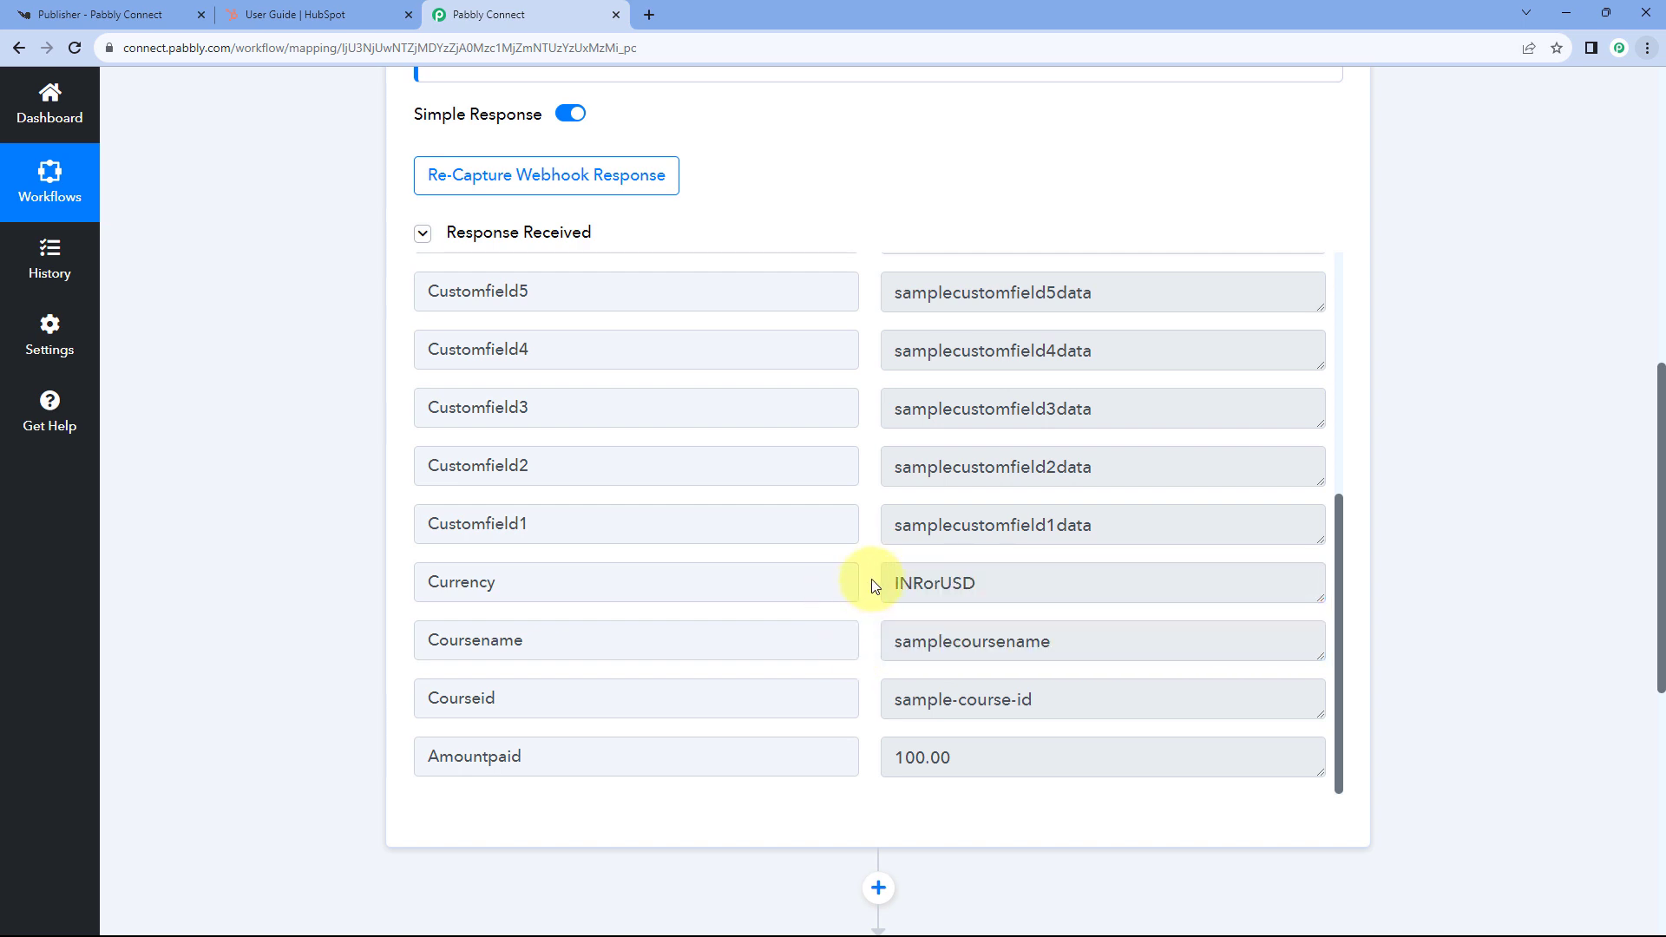
drag(1004, 695, 851, 612)
click(961, 736)
click(961, 742)
click(870, 583)
scroll(866, 575, up, 5)
scroll(840, 268, up, 1)
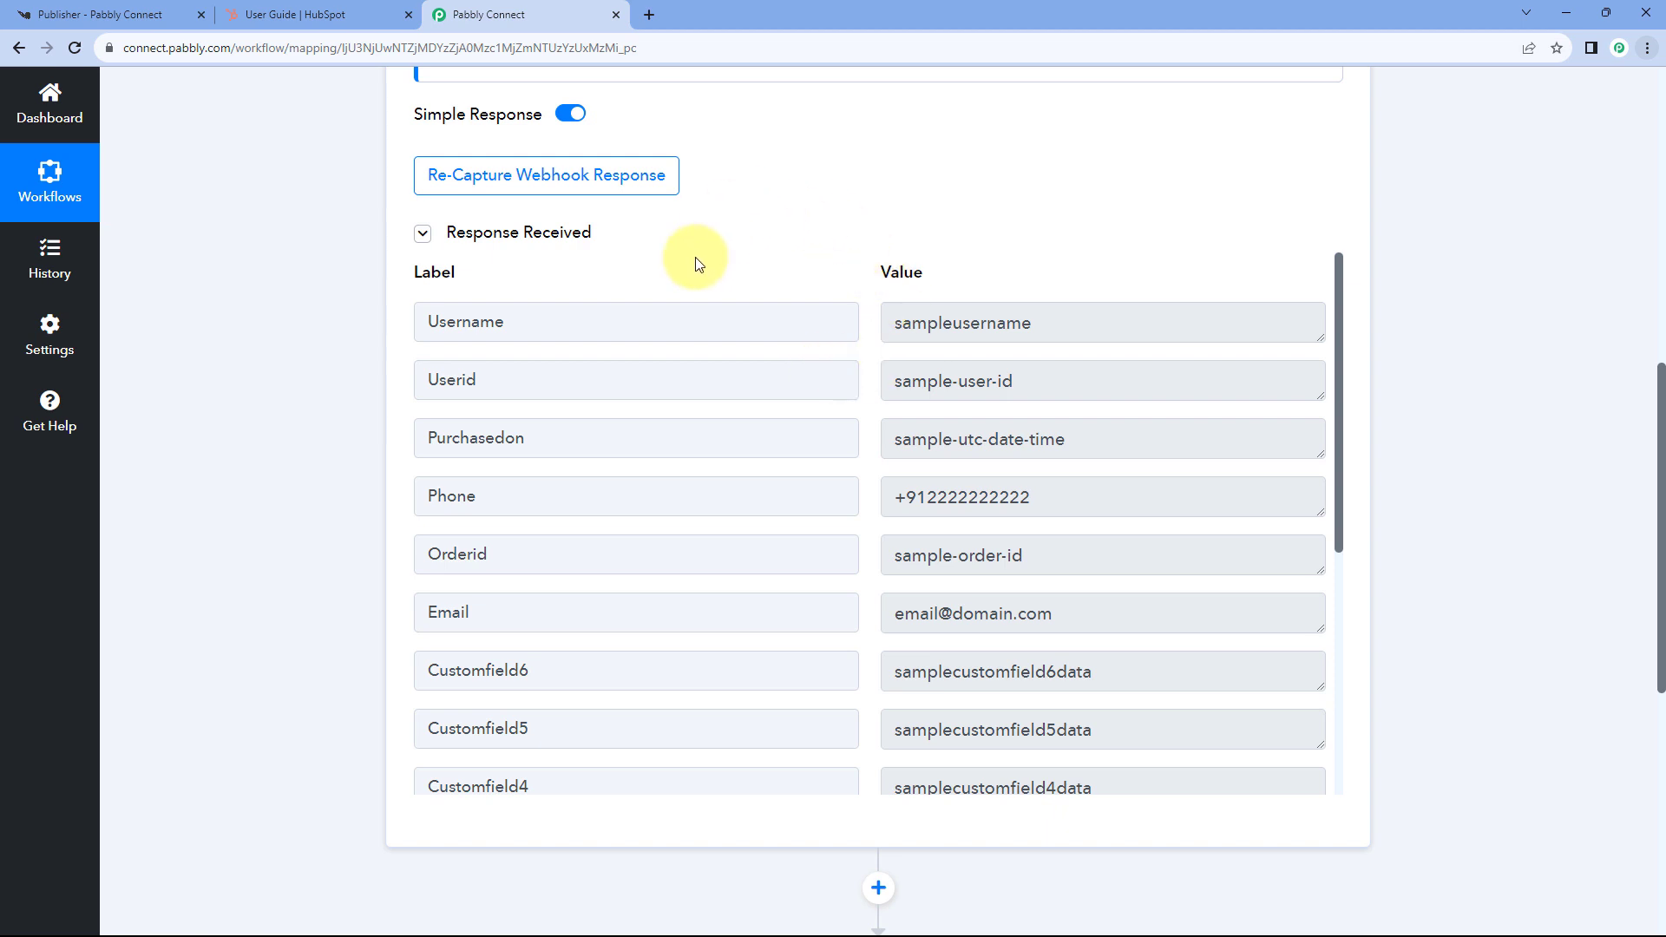
- Re-capture the Knorish trigger's webhook response, confirm Yes, and return to the Knorish integration page
click(530, 185)
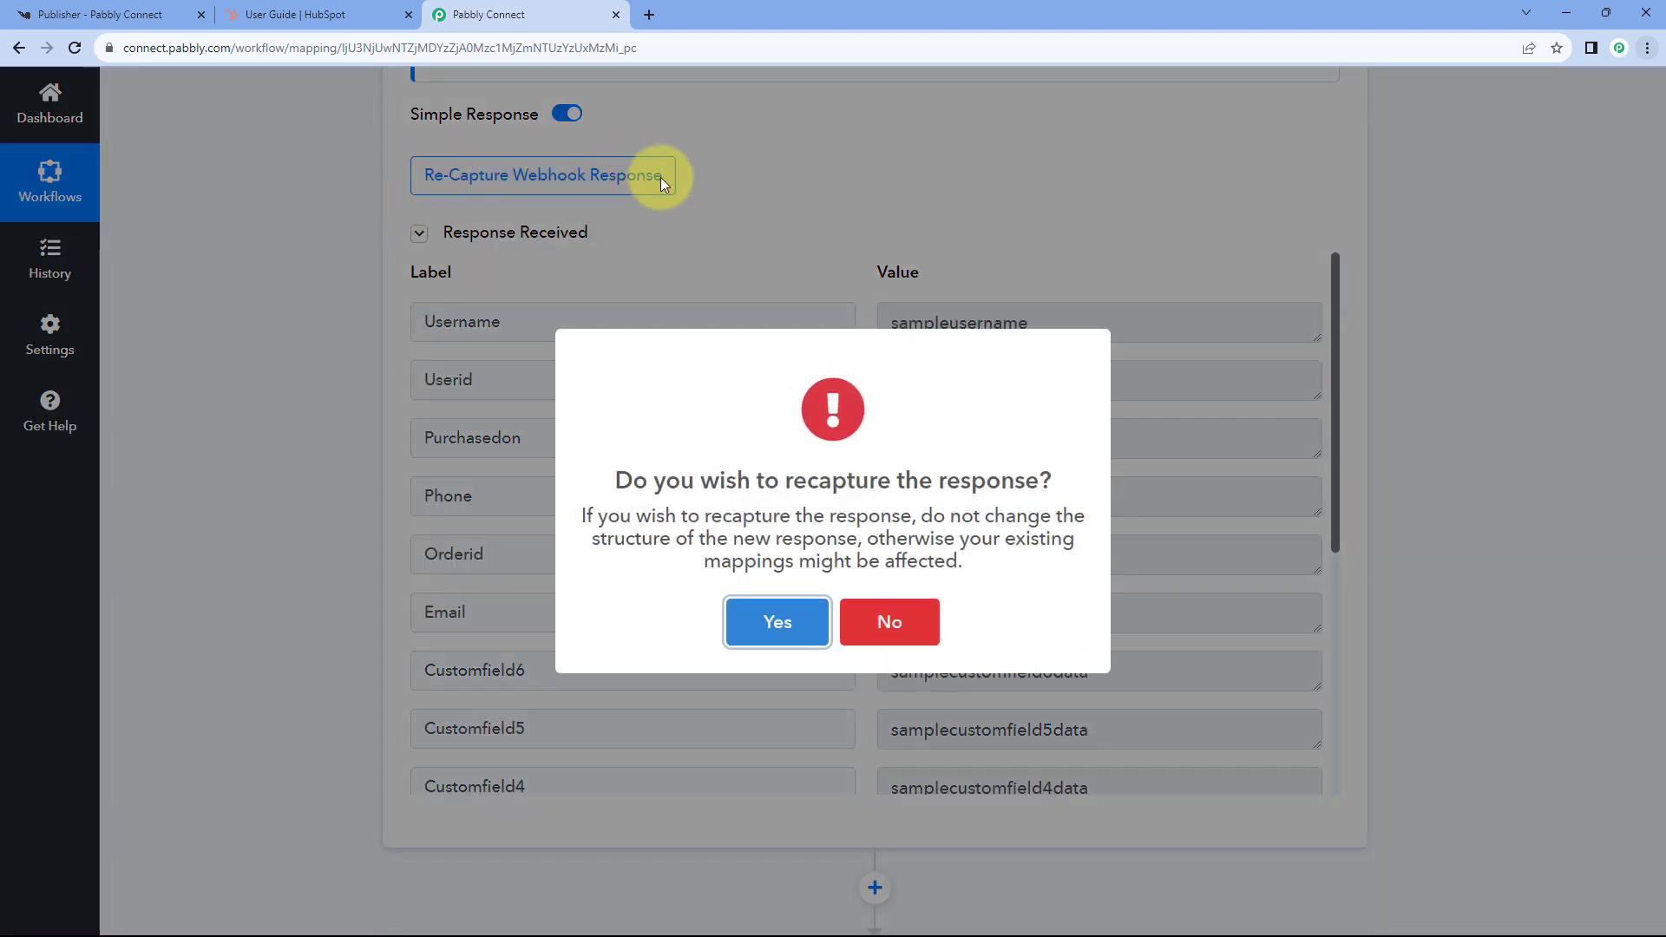
click(755, 623)
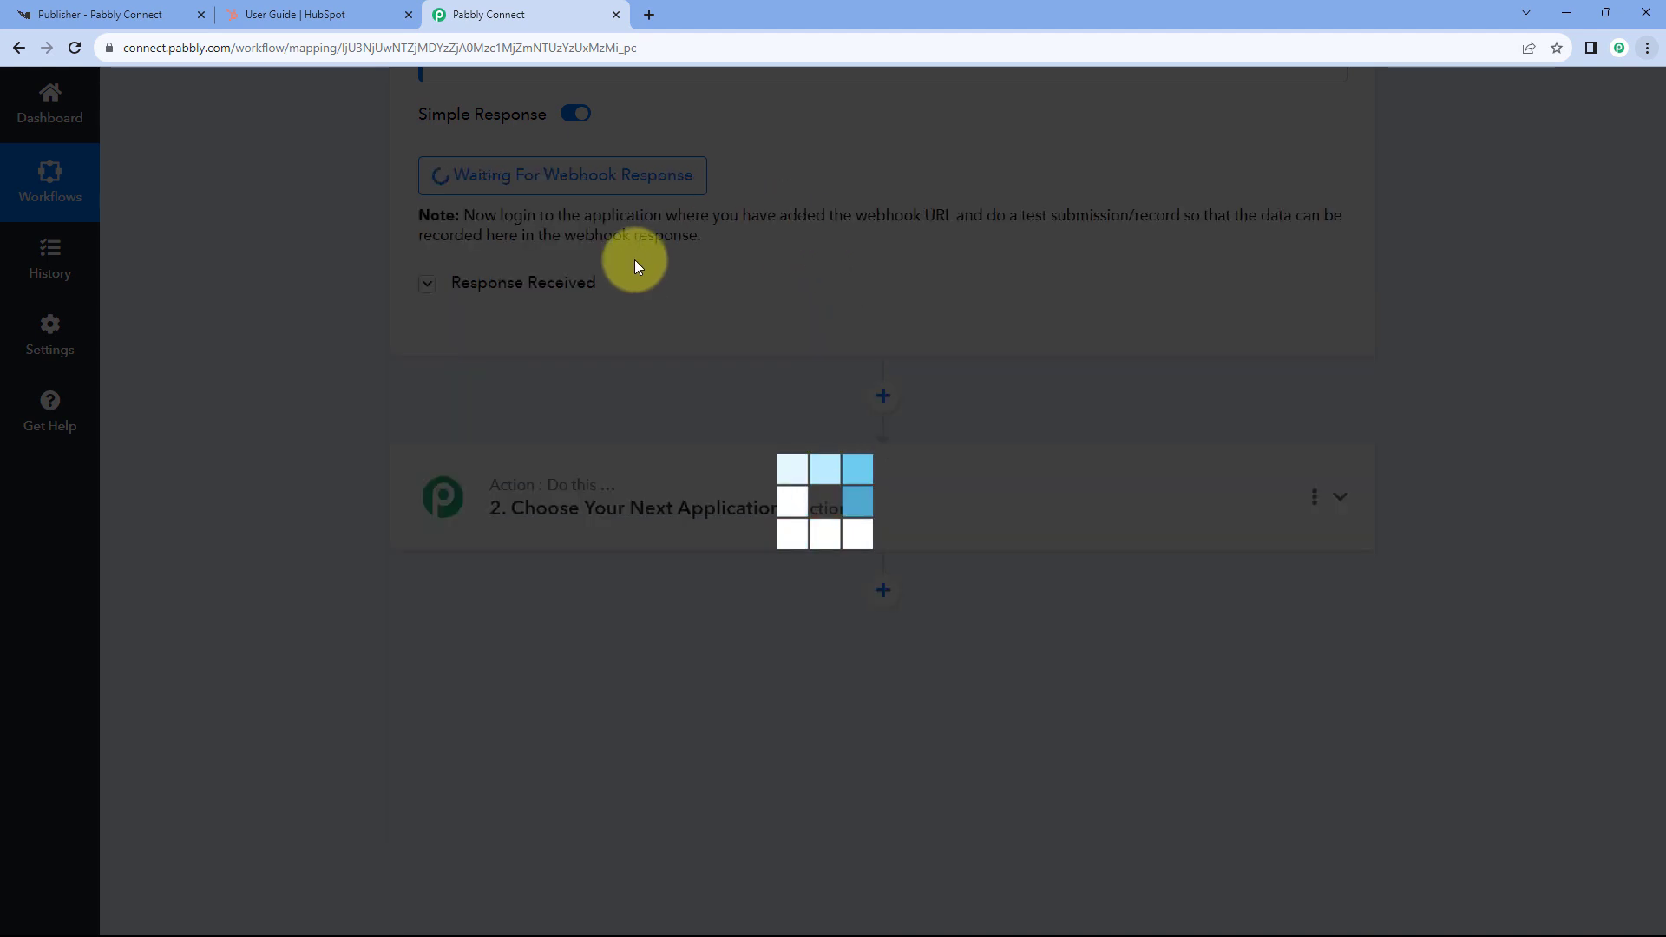
scroll(811, 304, up, 2)
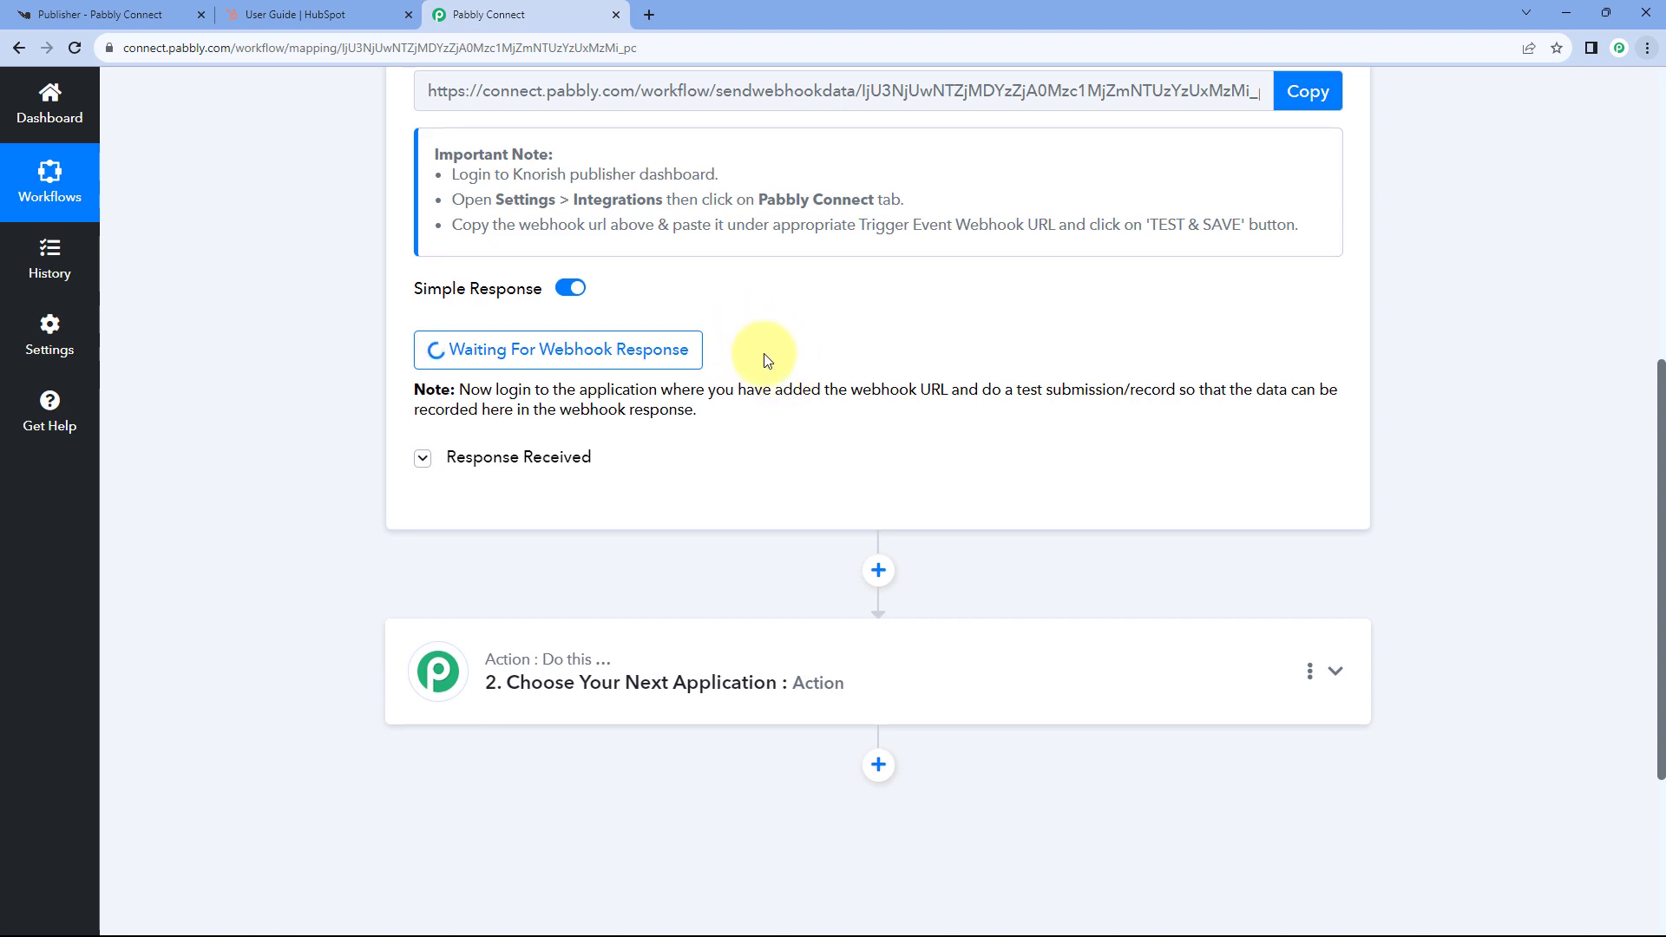
scroll(767, 360, up, 4)
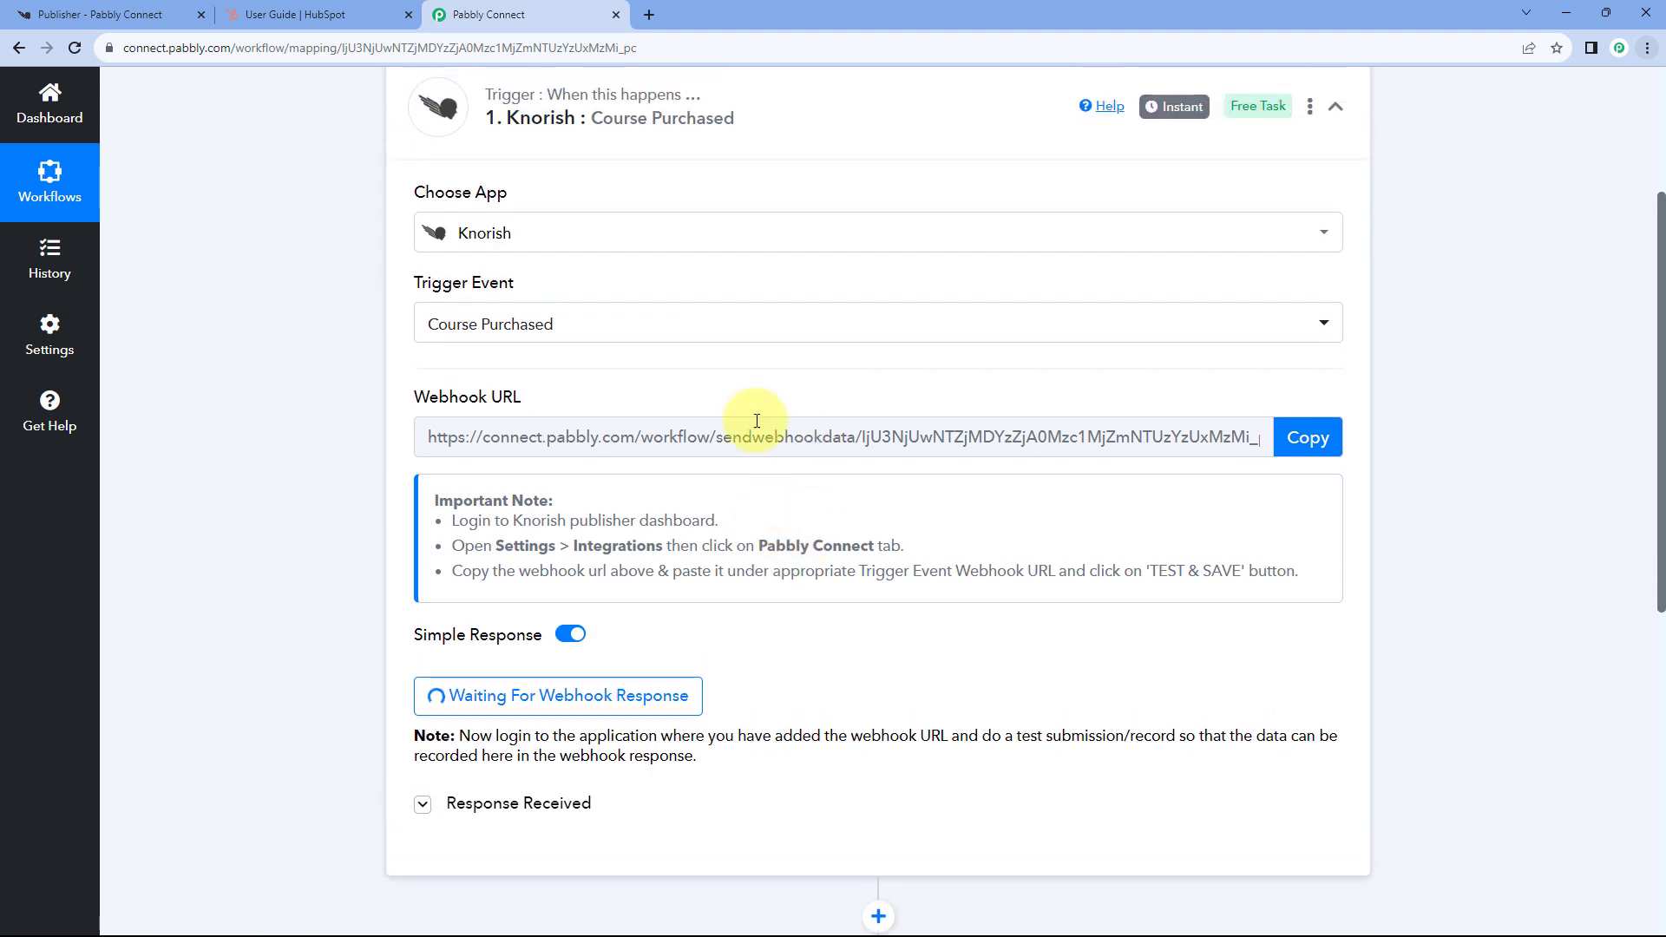
click(170, 10)
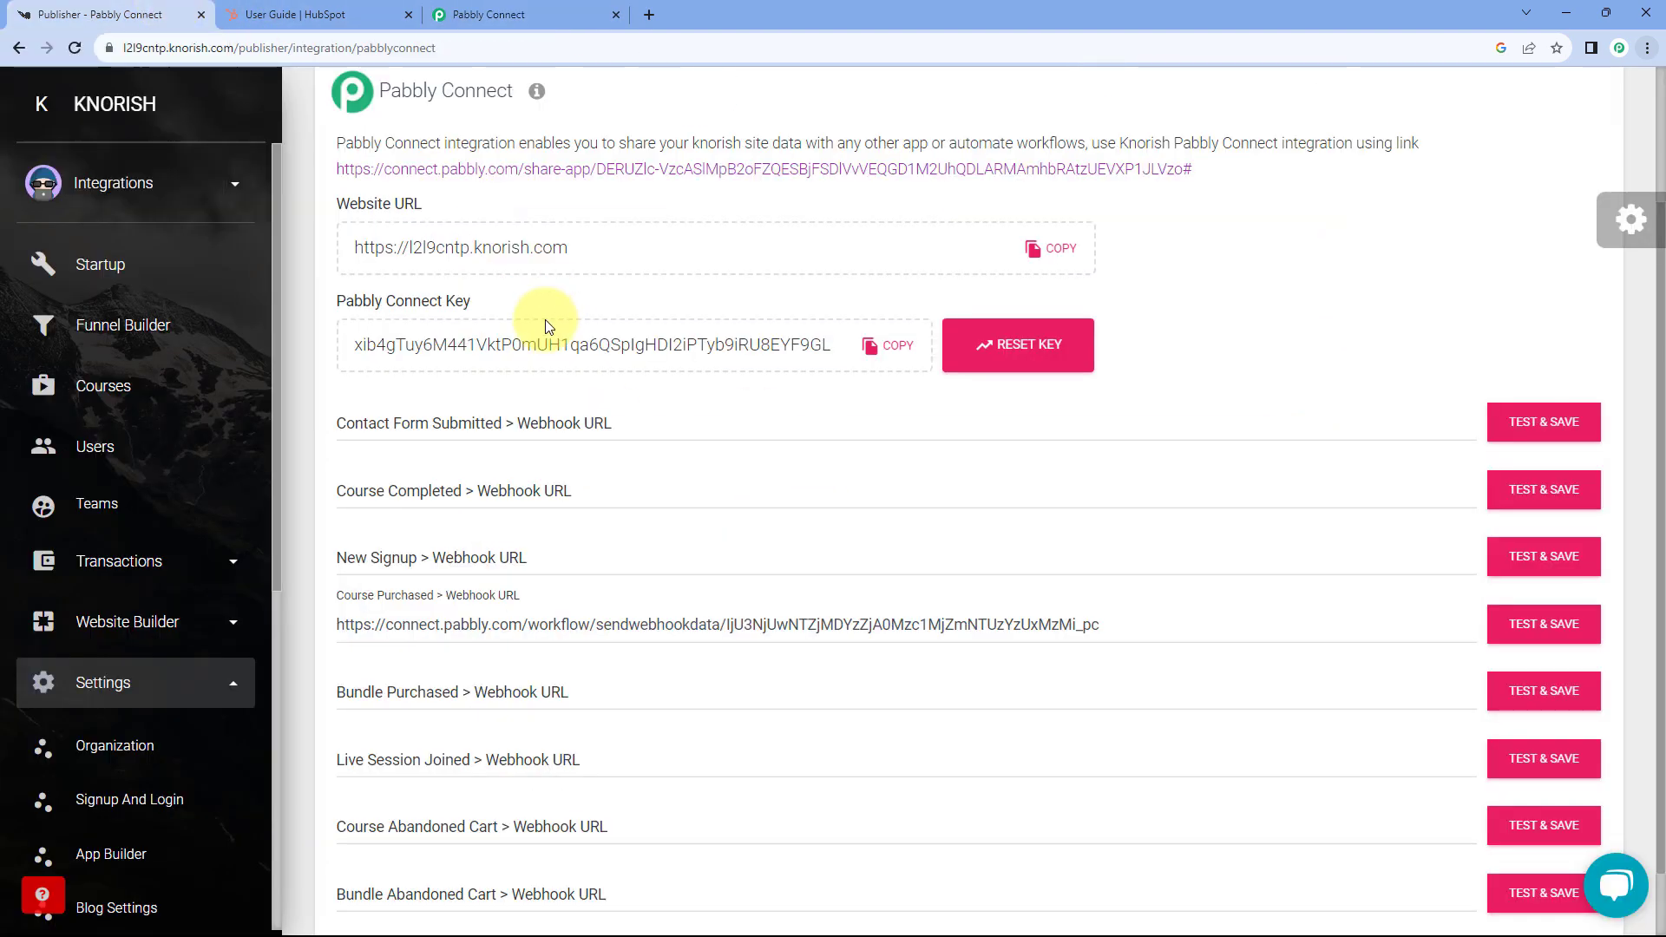
- Open the Fundamentals of Yoga page from Courses in a new tab, select its address, and open a private window
click(137, 383)
scroll(614, 453, down, 3)
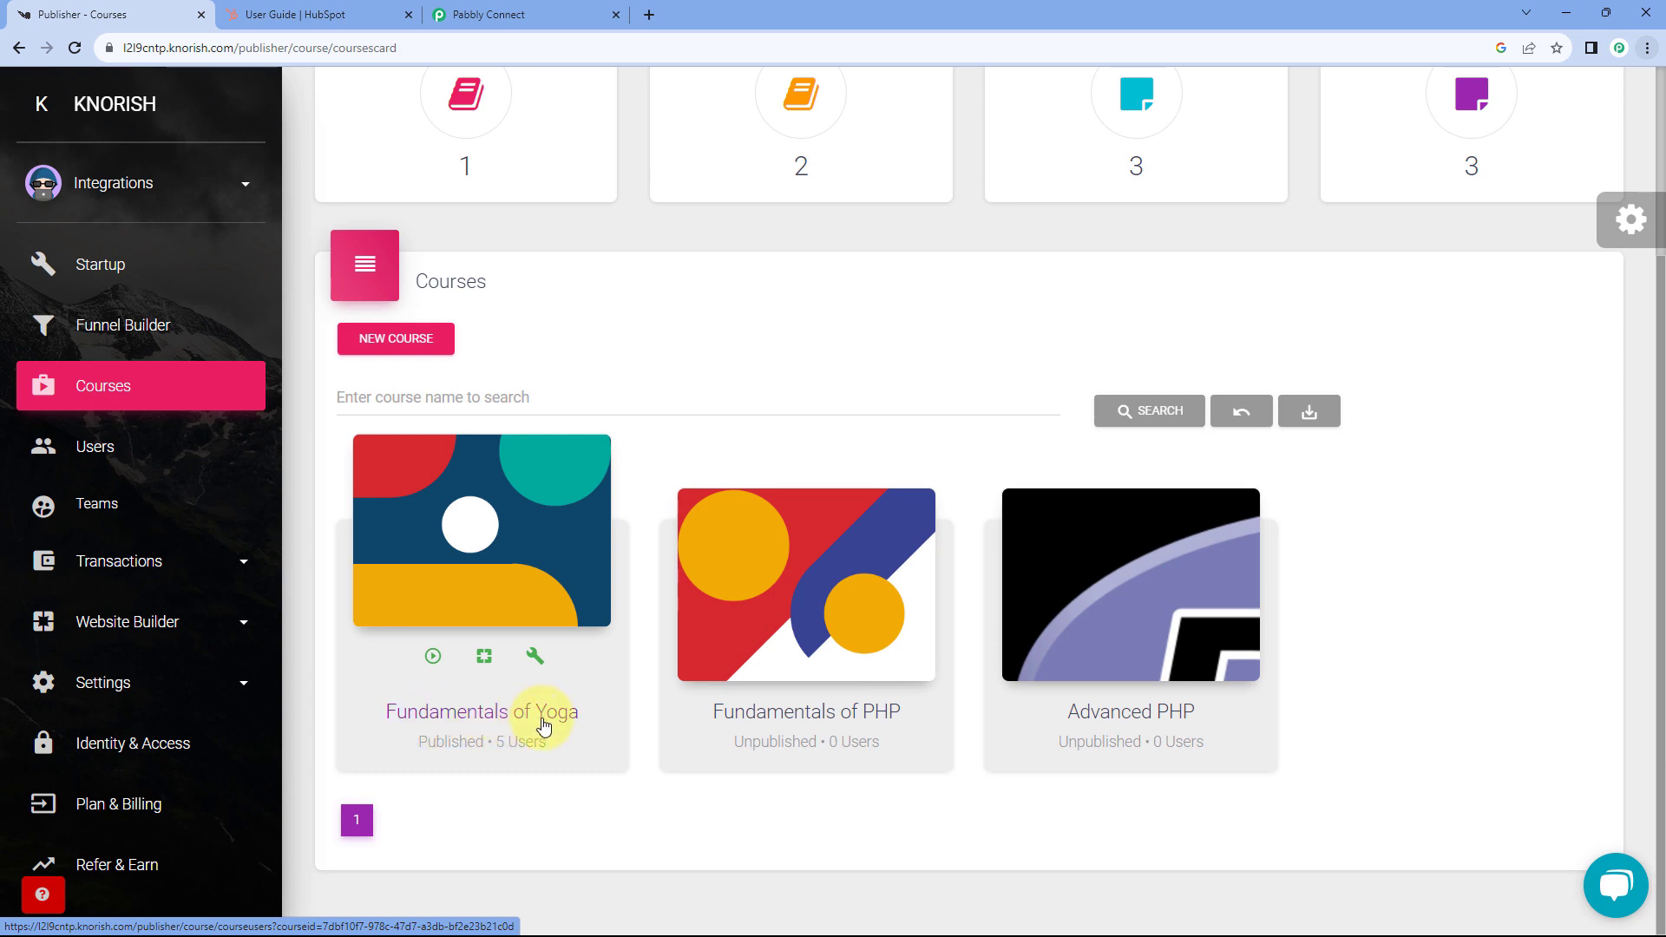
click(474, 661)
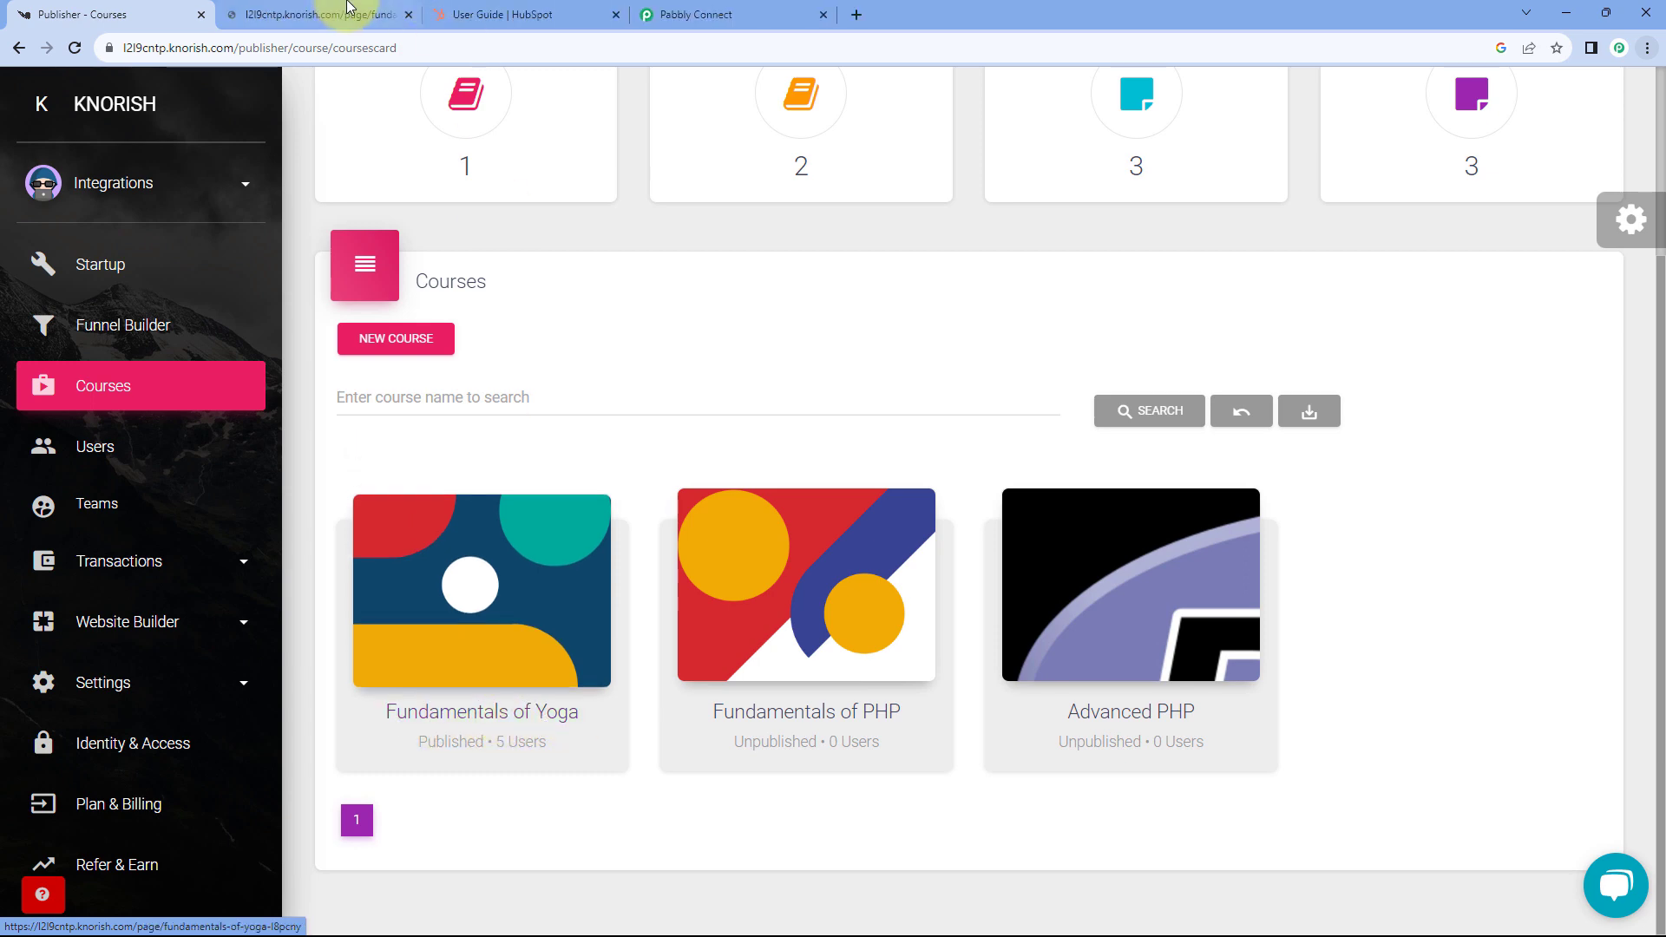
click(335, 15)
click(291, 48)
click(121, 50)
key(ctrl+c)
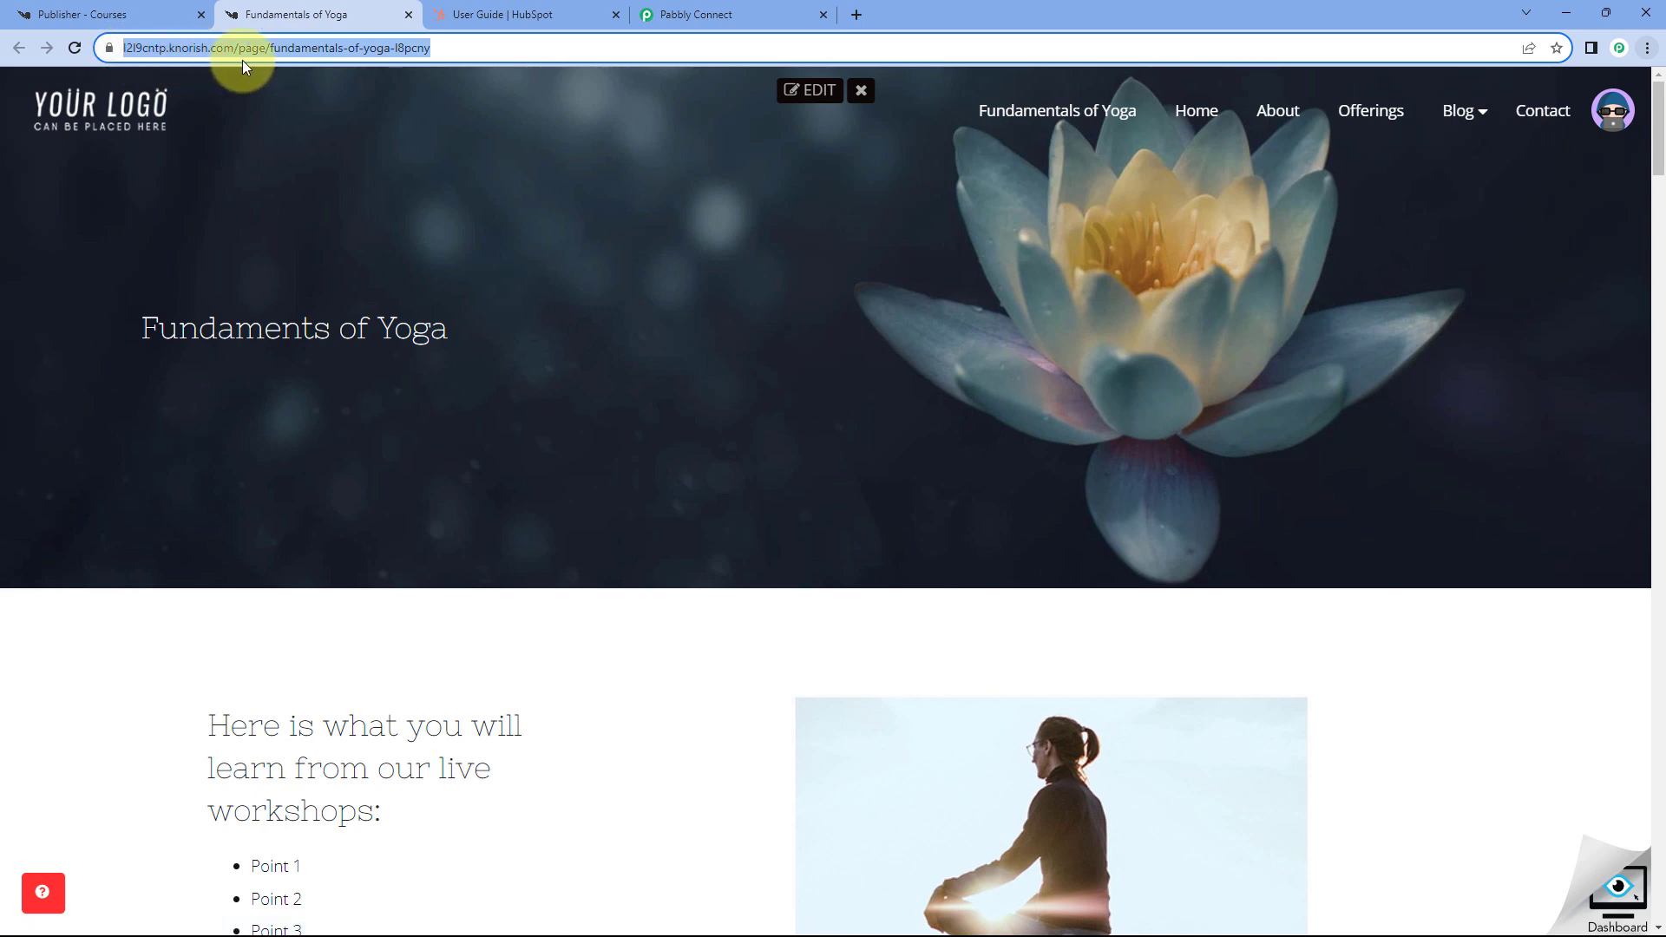
key(ctrl+shift+n)
- Load the yoga course address in the private window and click Enroll Now for the INR 500 checkout
key(ctrl+v)
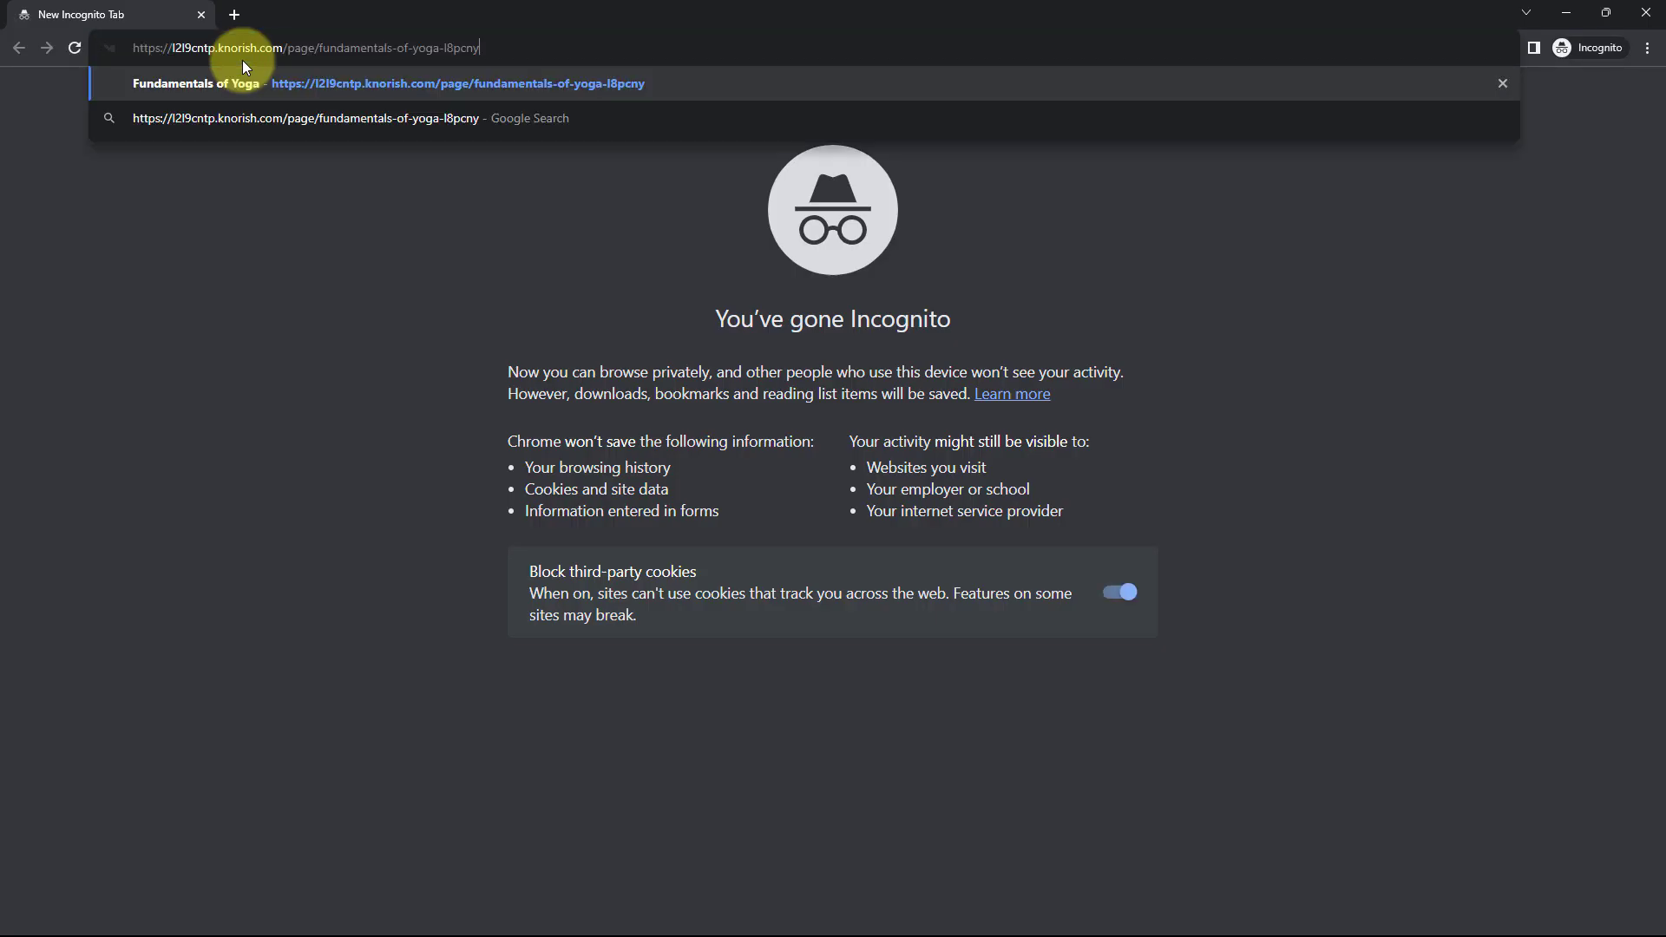
key(Return)
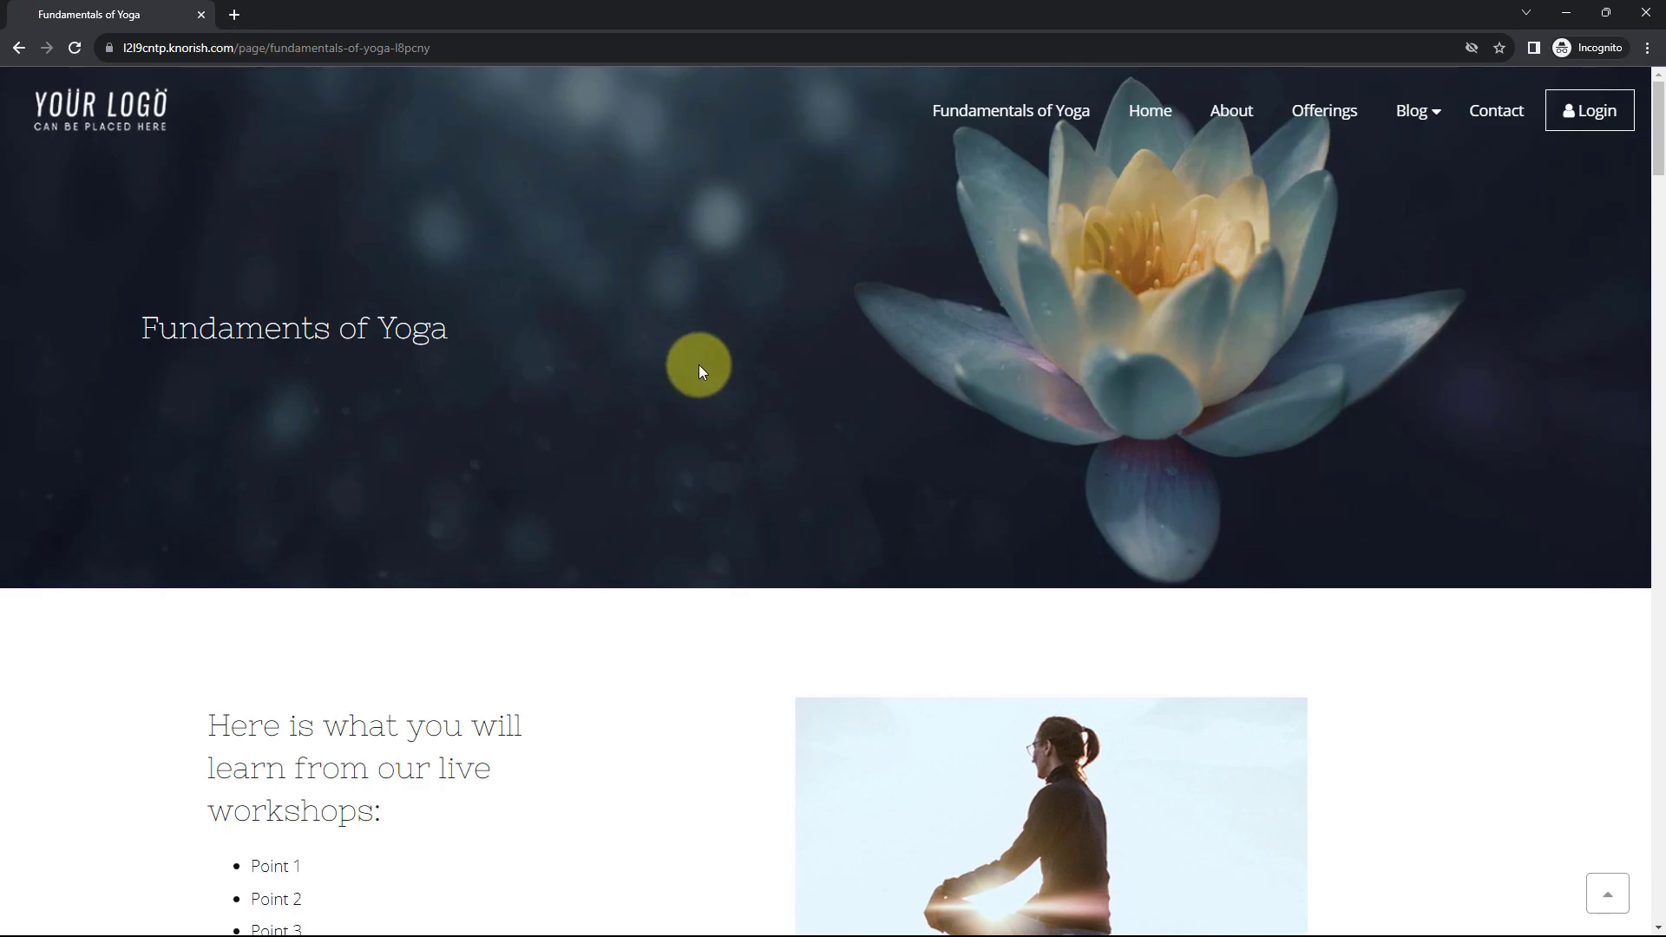
scroll(700, 364, down, 5)
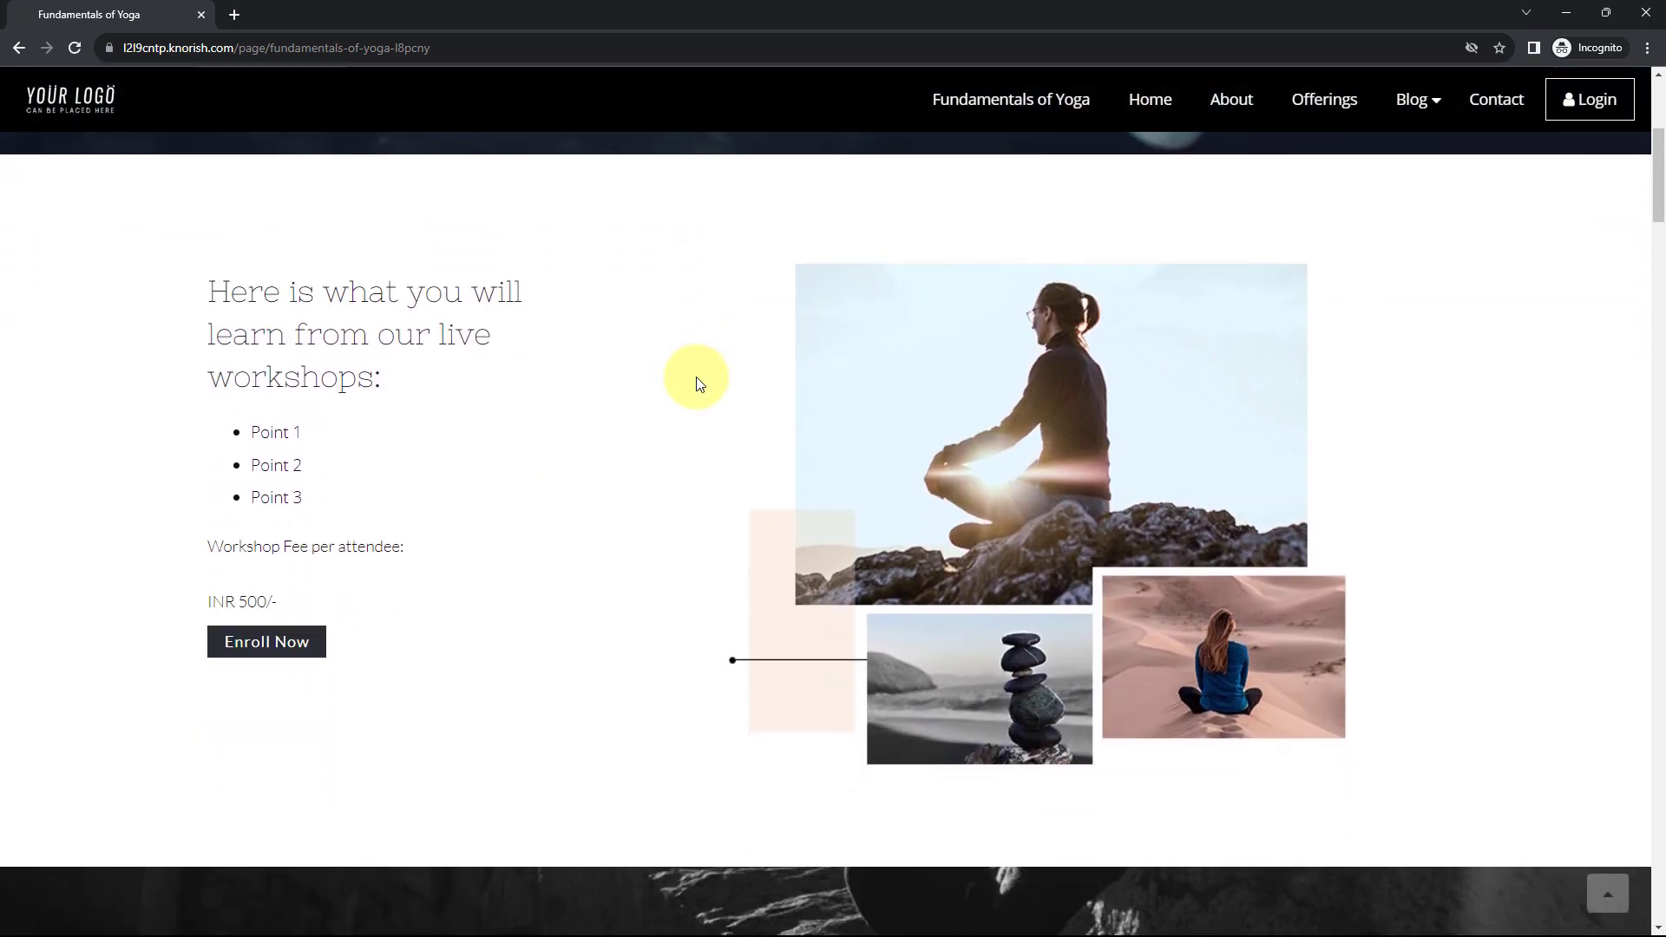
scroll(659, 379, down, 2)
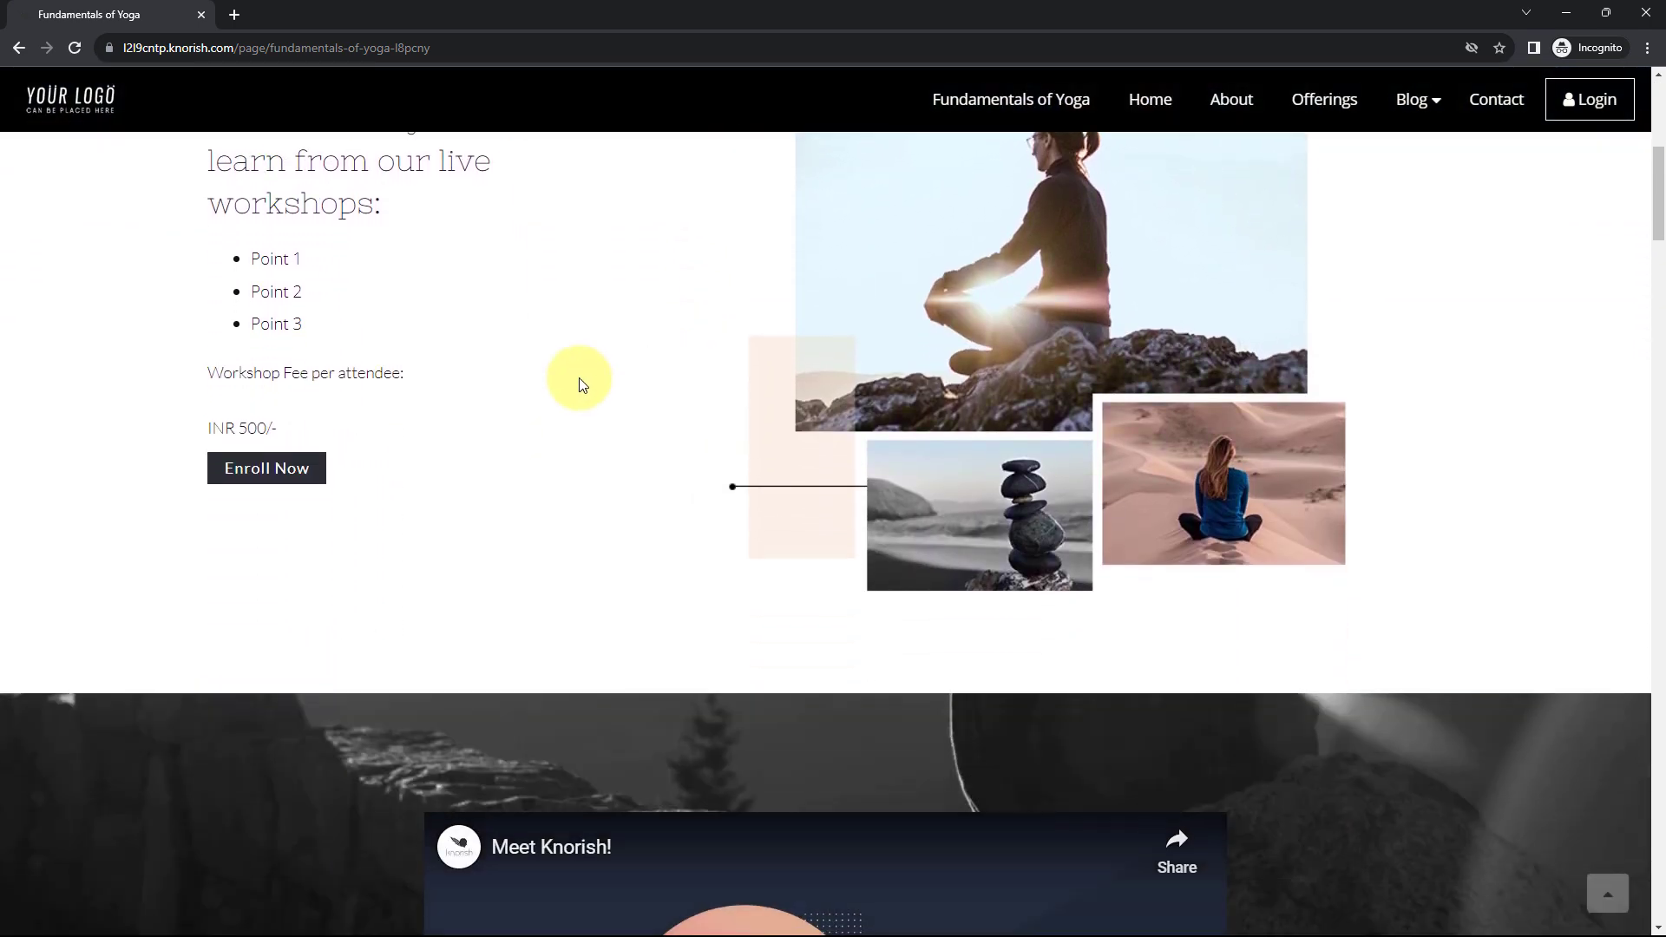
click(261, 468)
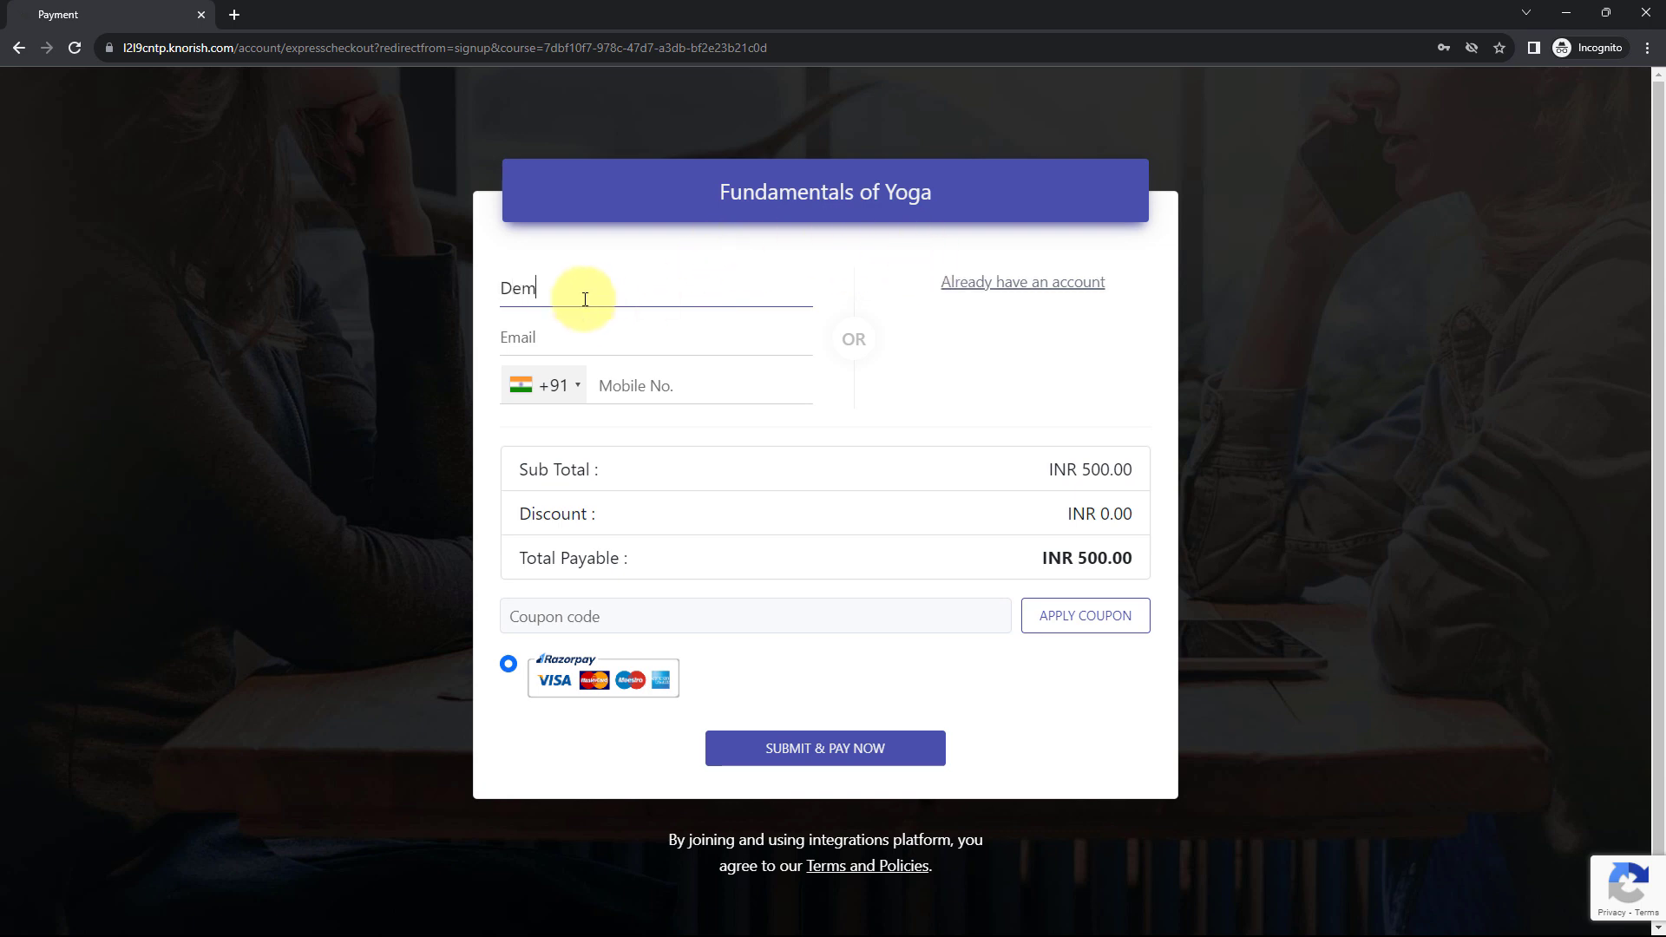
- Enter the buyer's name, e-mail address and mobile number at checkout, fixing an e-mail typo
key(Tab)
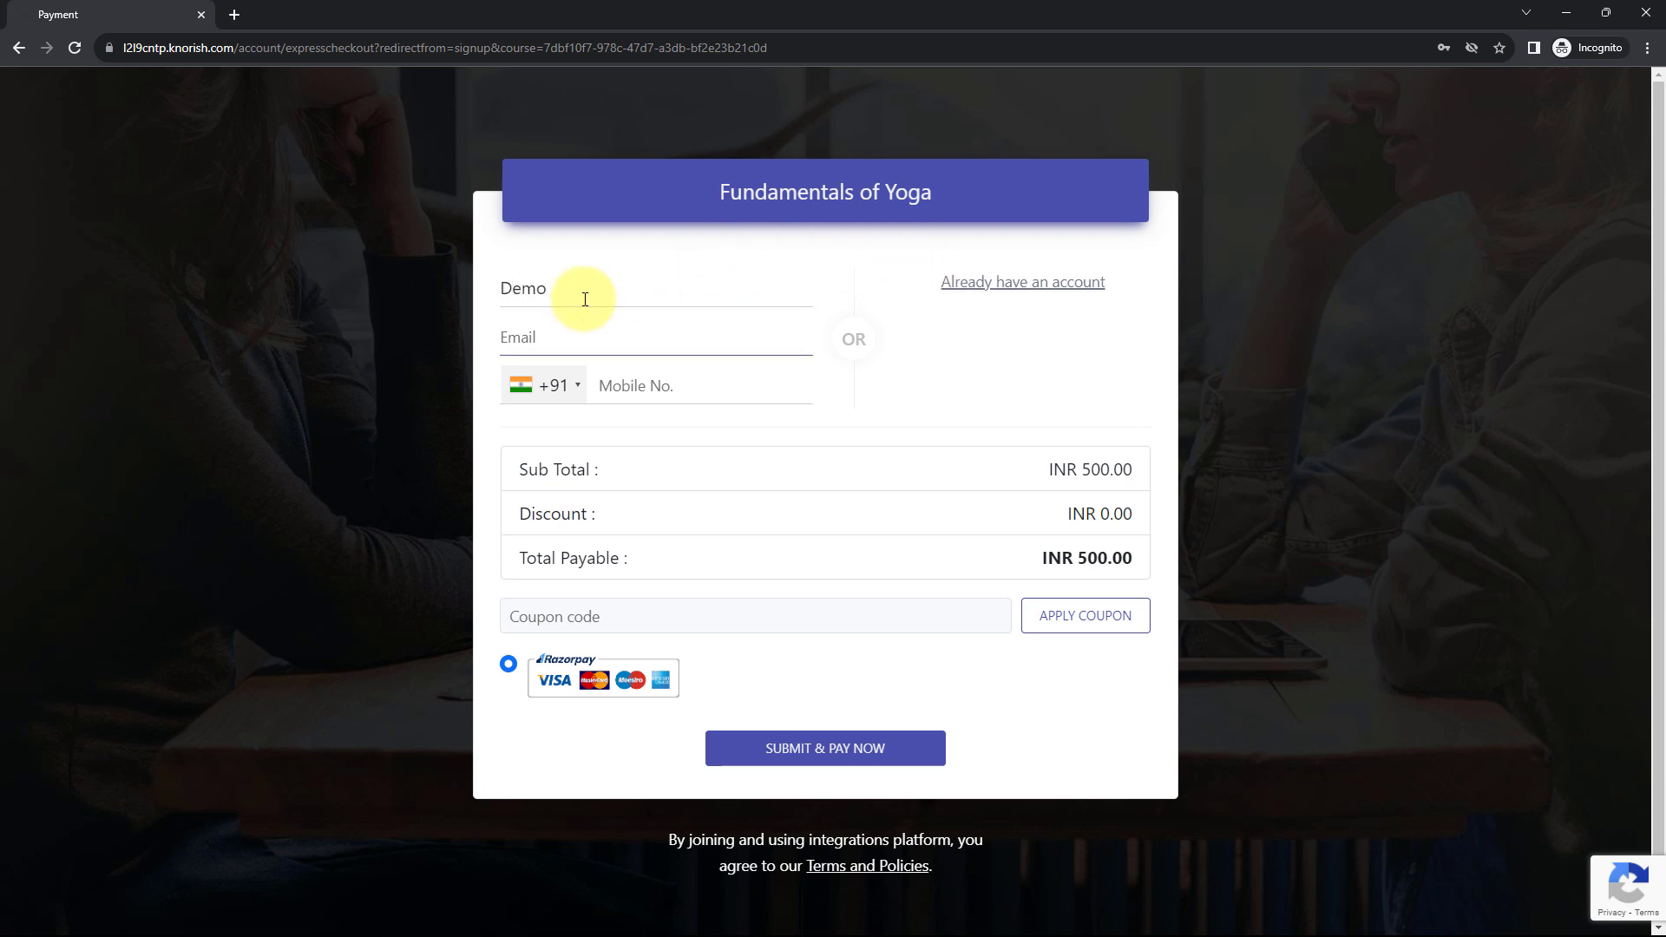
click(630, 311)
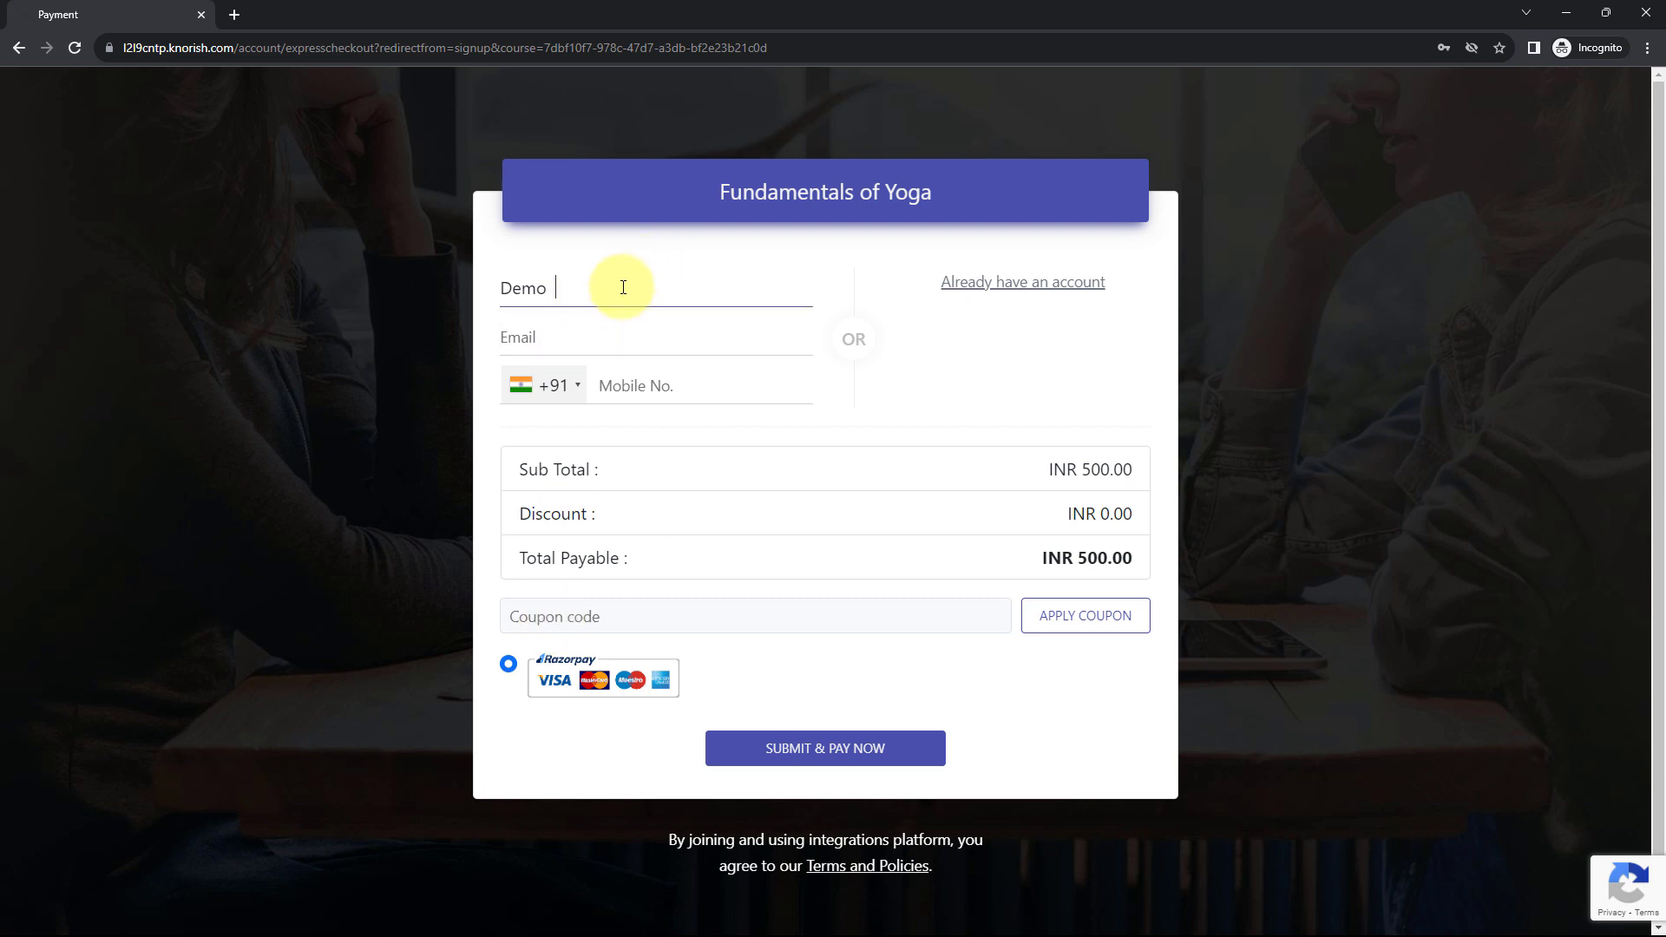
text(User)
click(578, 346)
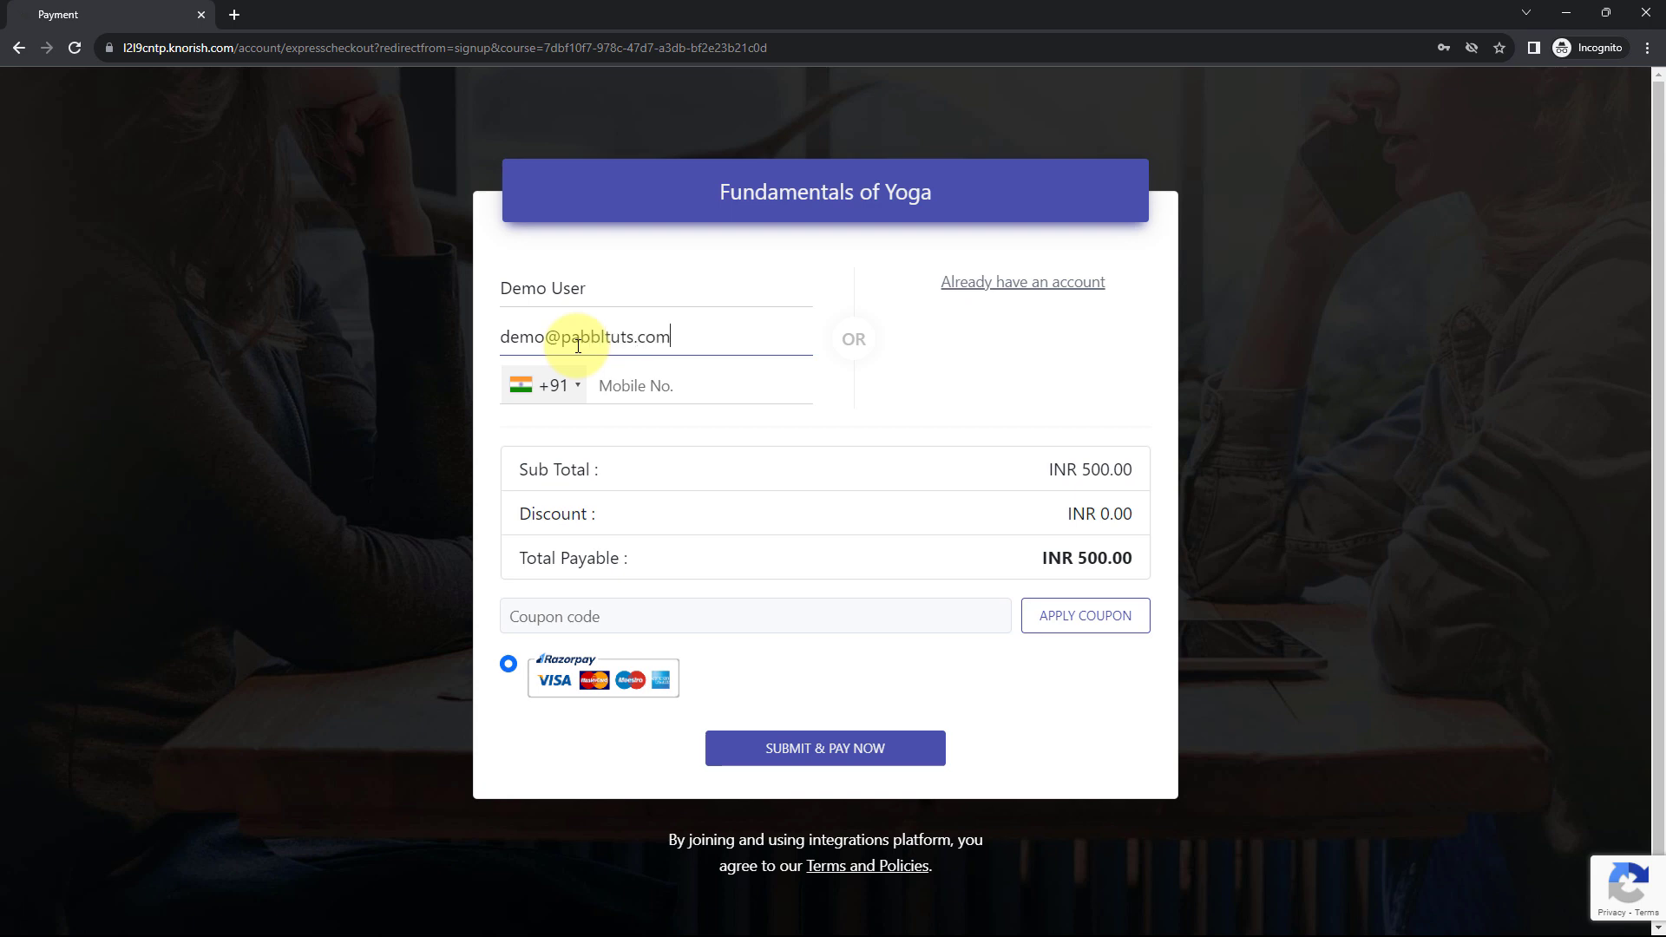
click(633, 380)
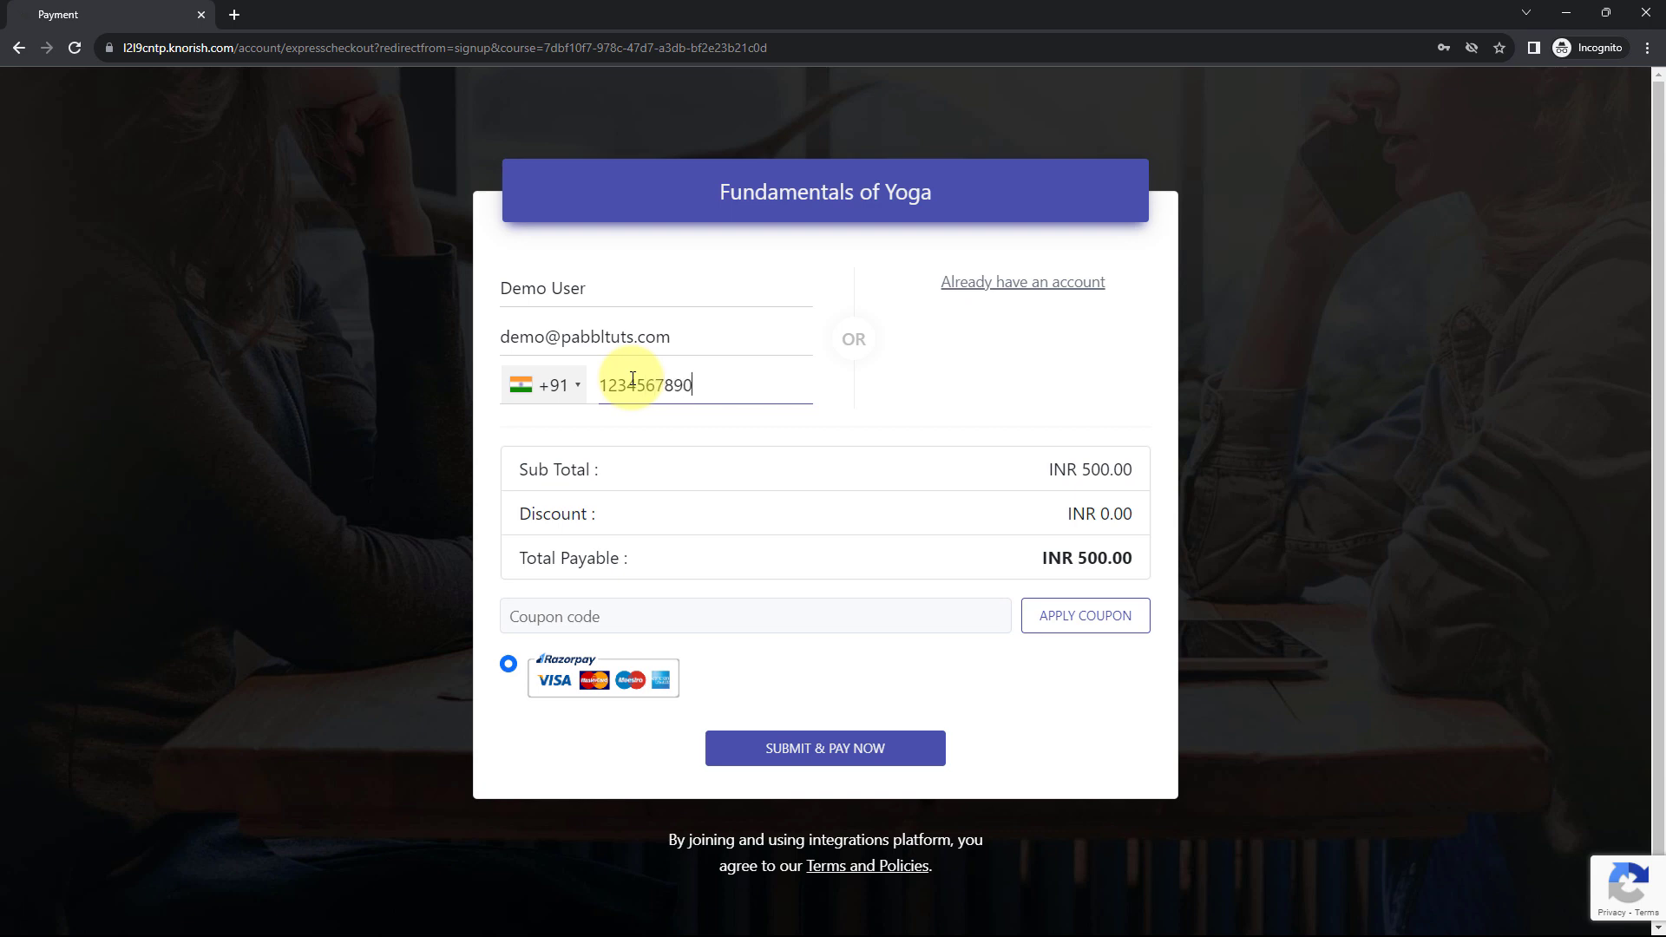
click(605, 335)
text(y)
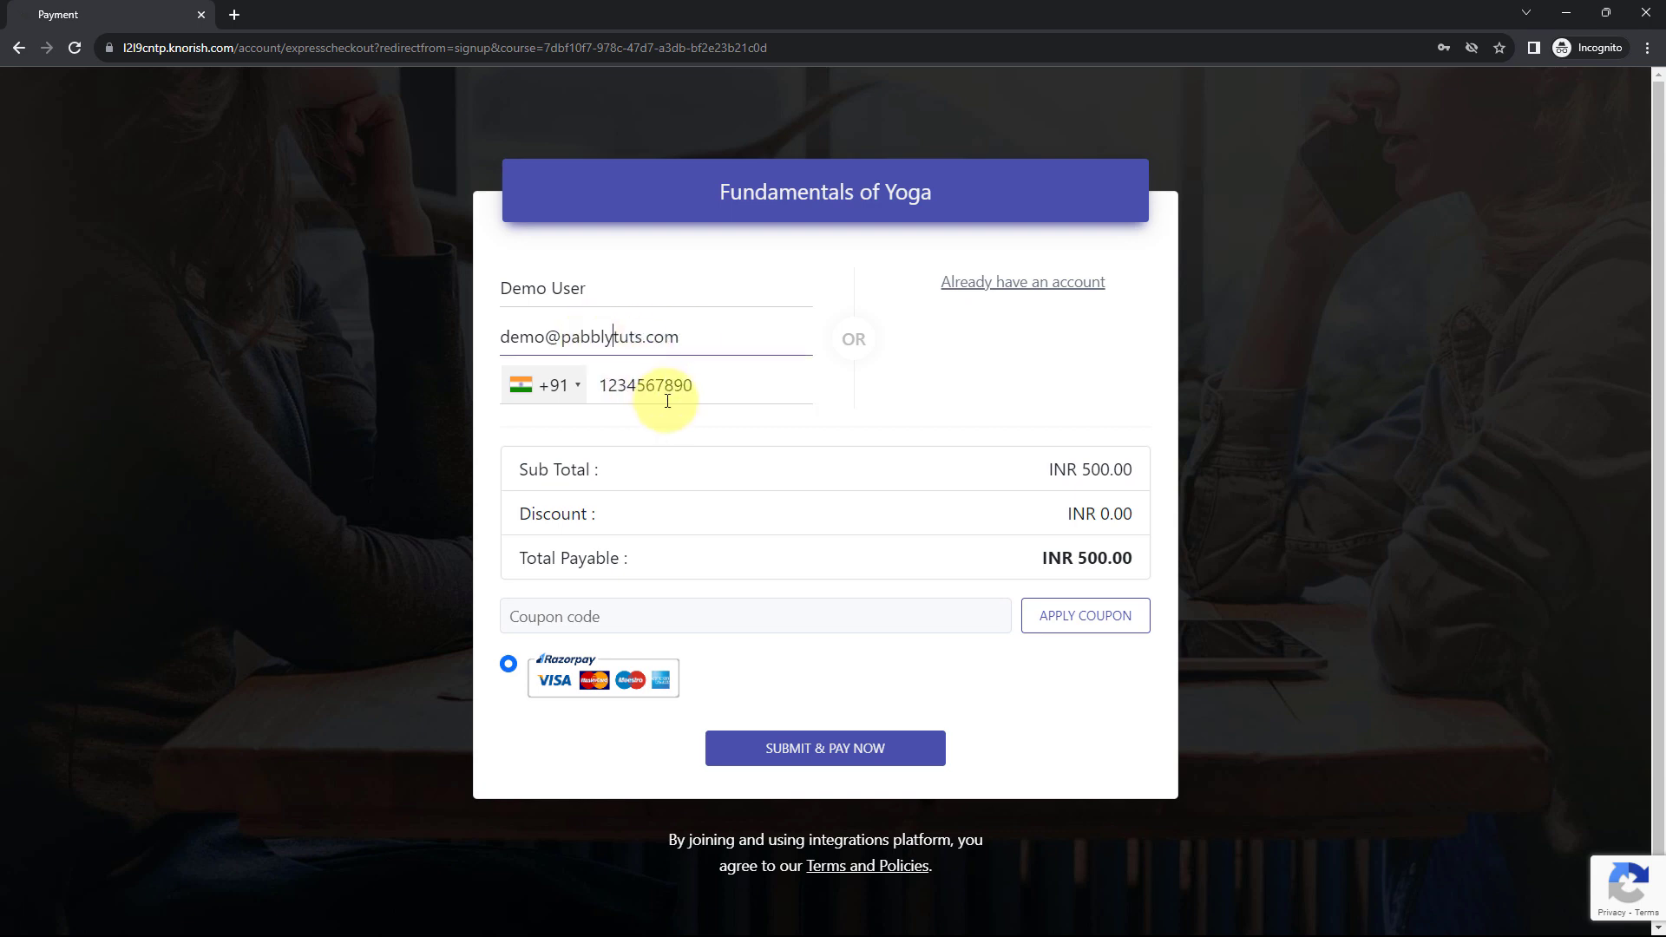
click(662, 415)
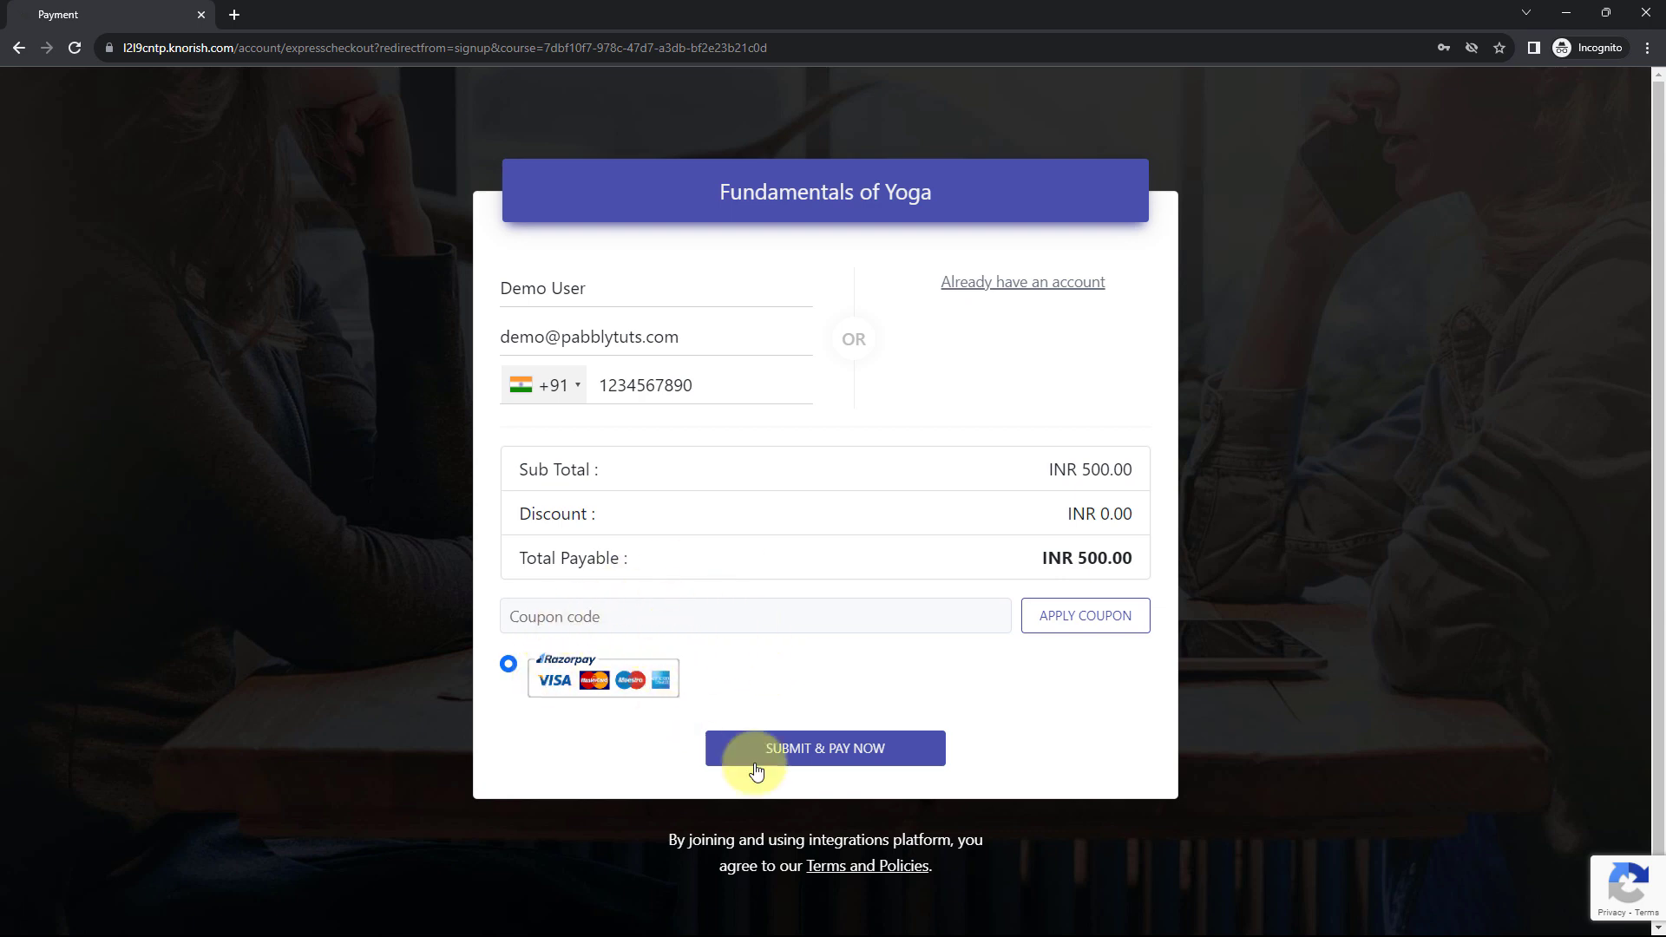
- Submit the checkout and solve the fire hydrant reCAPTCHA challenge
click(842, 750)
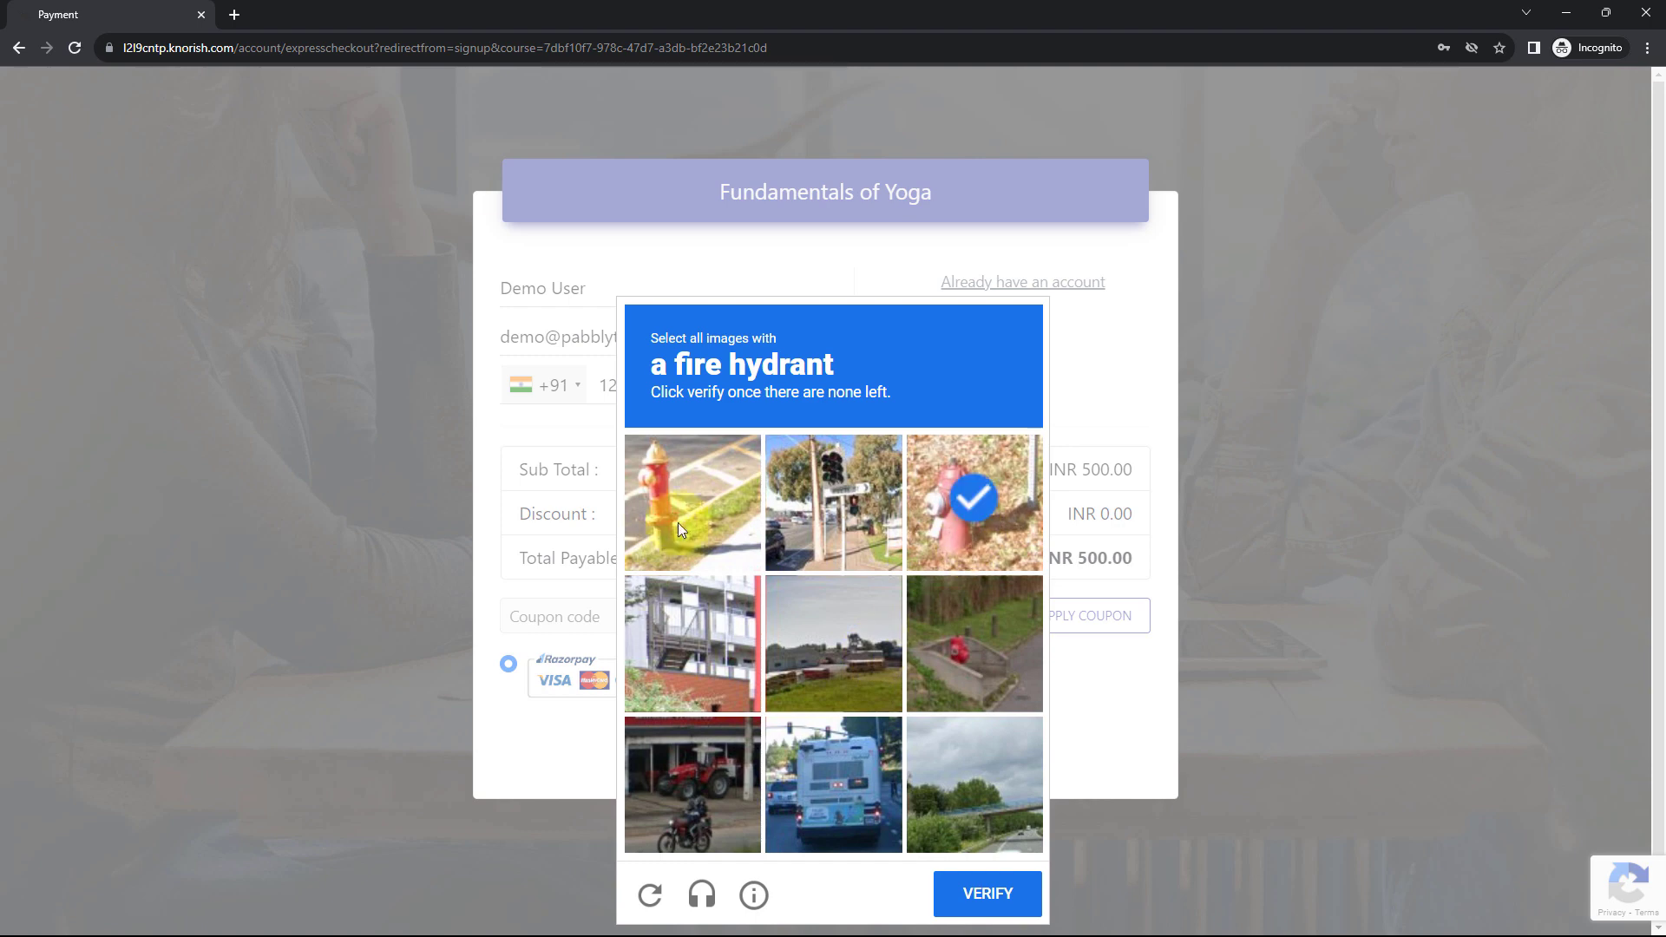
click(678, 522)
click(954, 648)
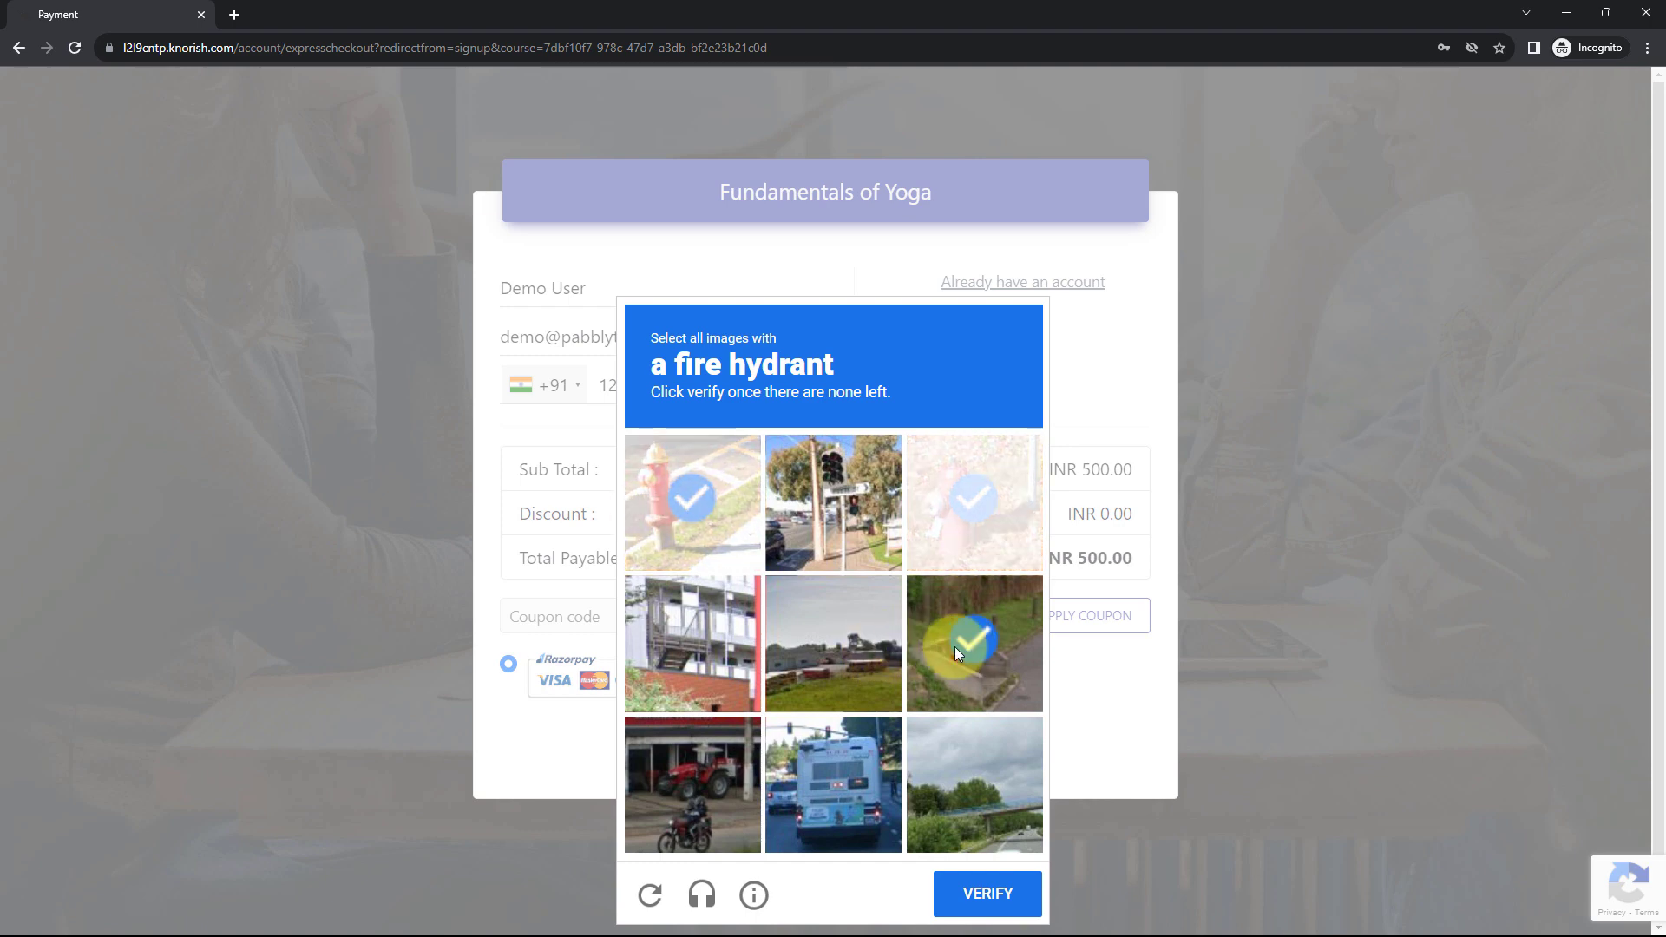
click(656, 519)
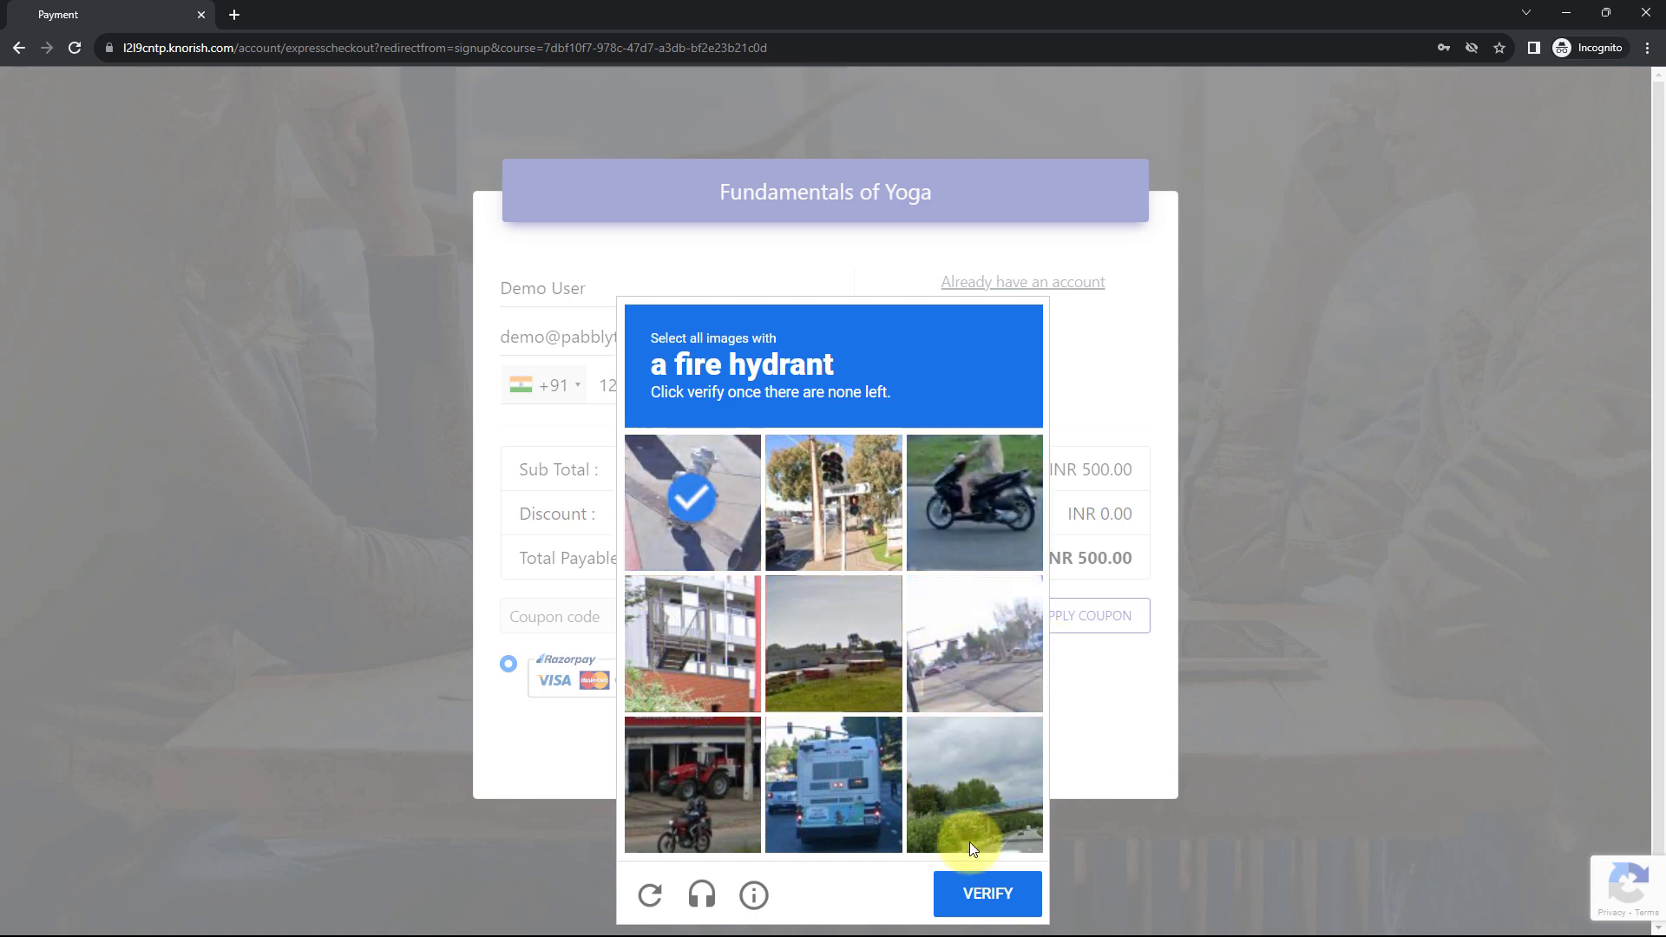
click(1000, 890)
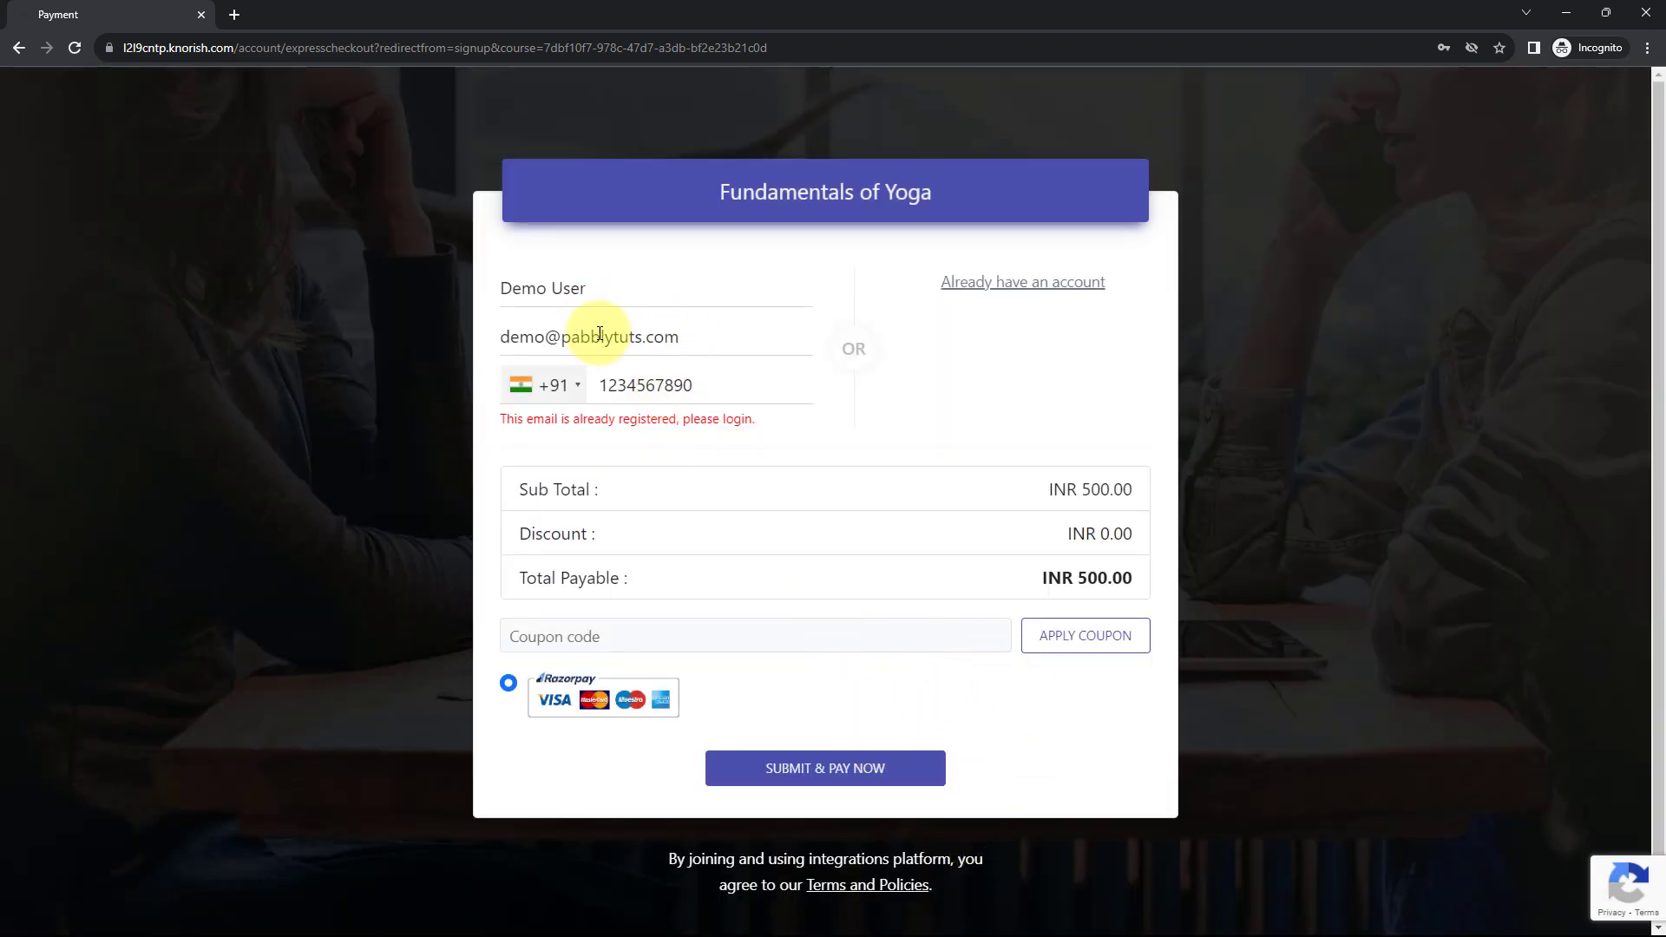
- Change the already registered e-mail to a new address and resubmit the checkout
click(545, 336)
text(159)
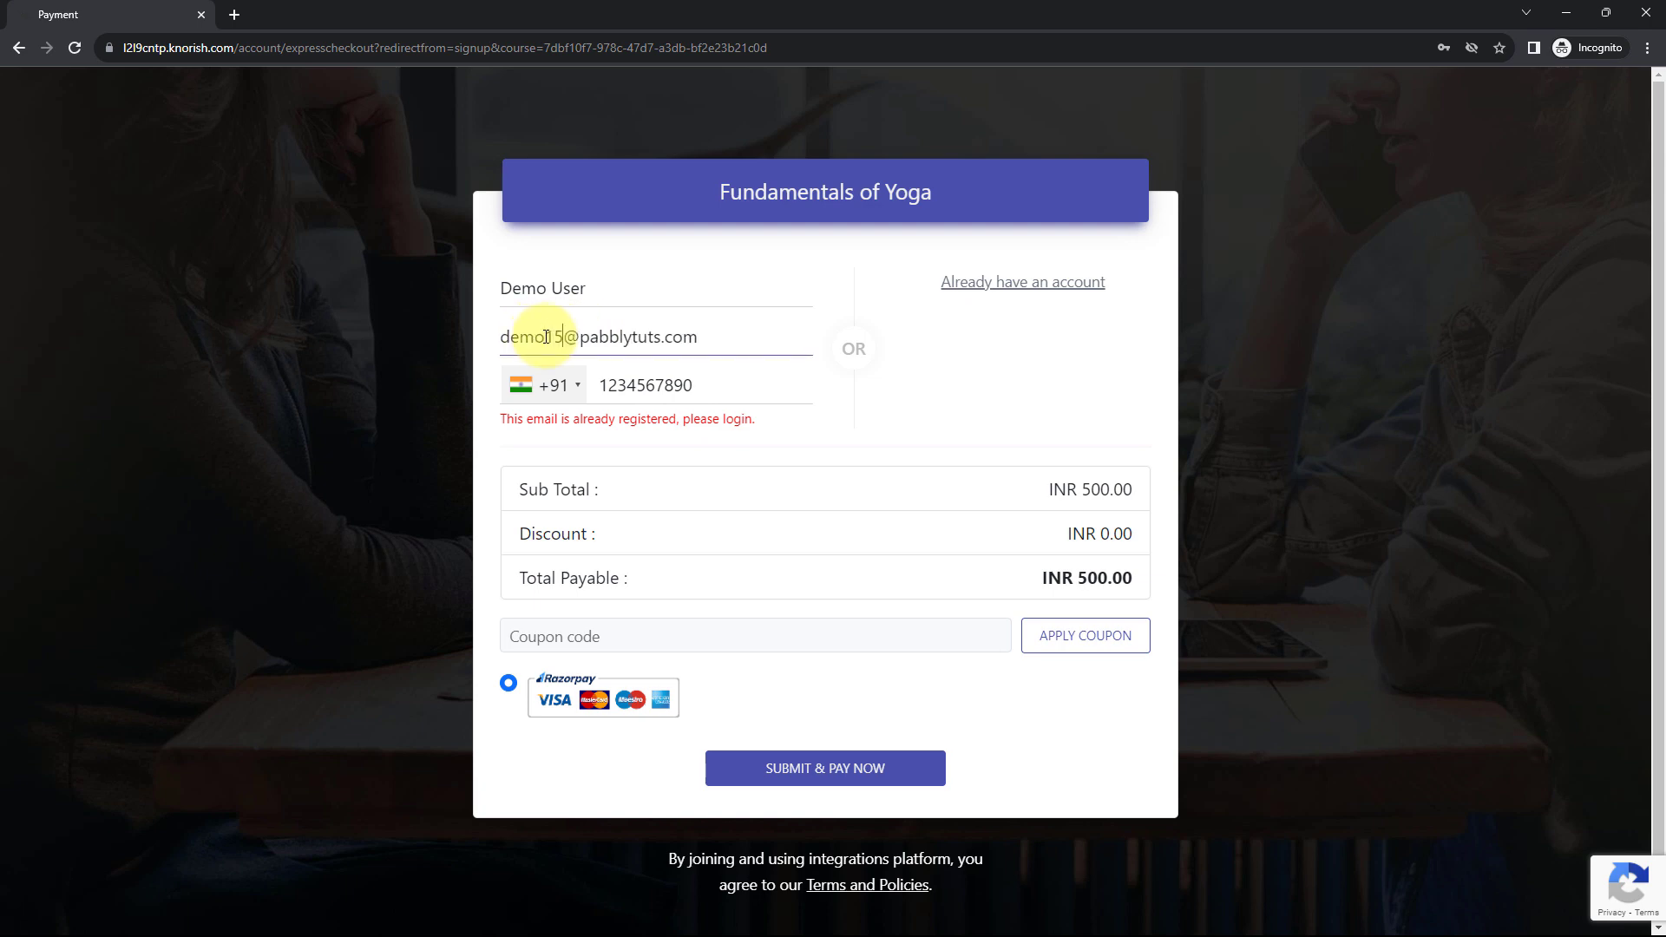
click(862, 767)
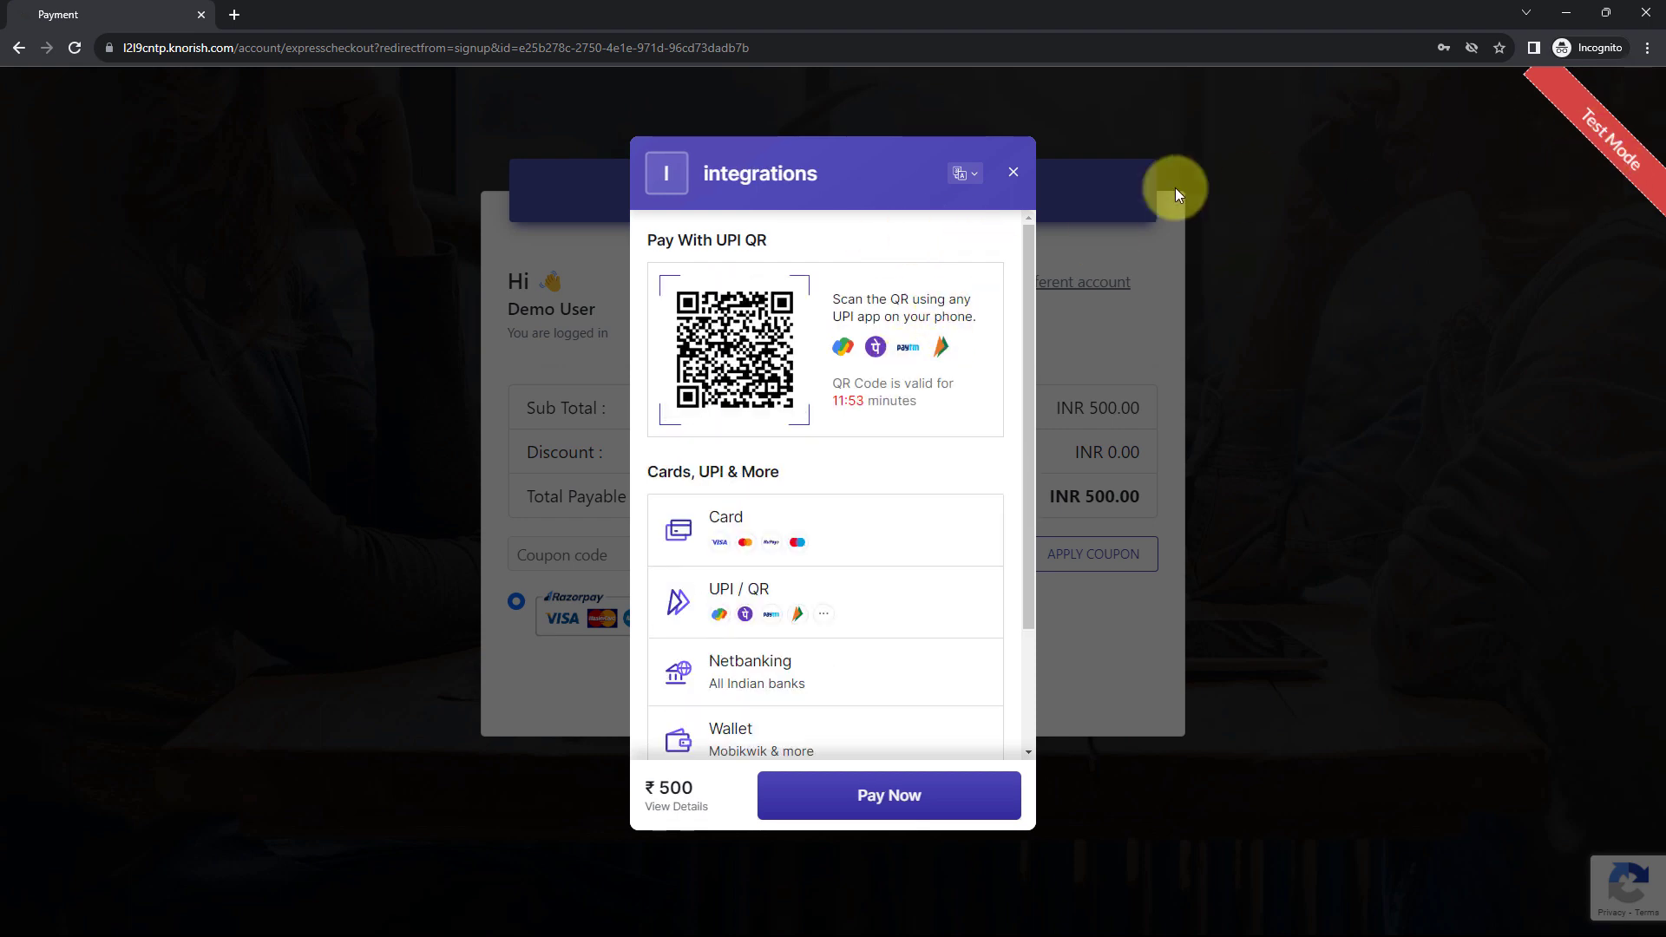
- Pay the ₹500 with a test card expiring 12/25 and confirm the one-time password
click(820, 519)
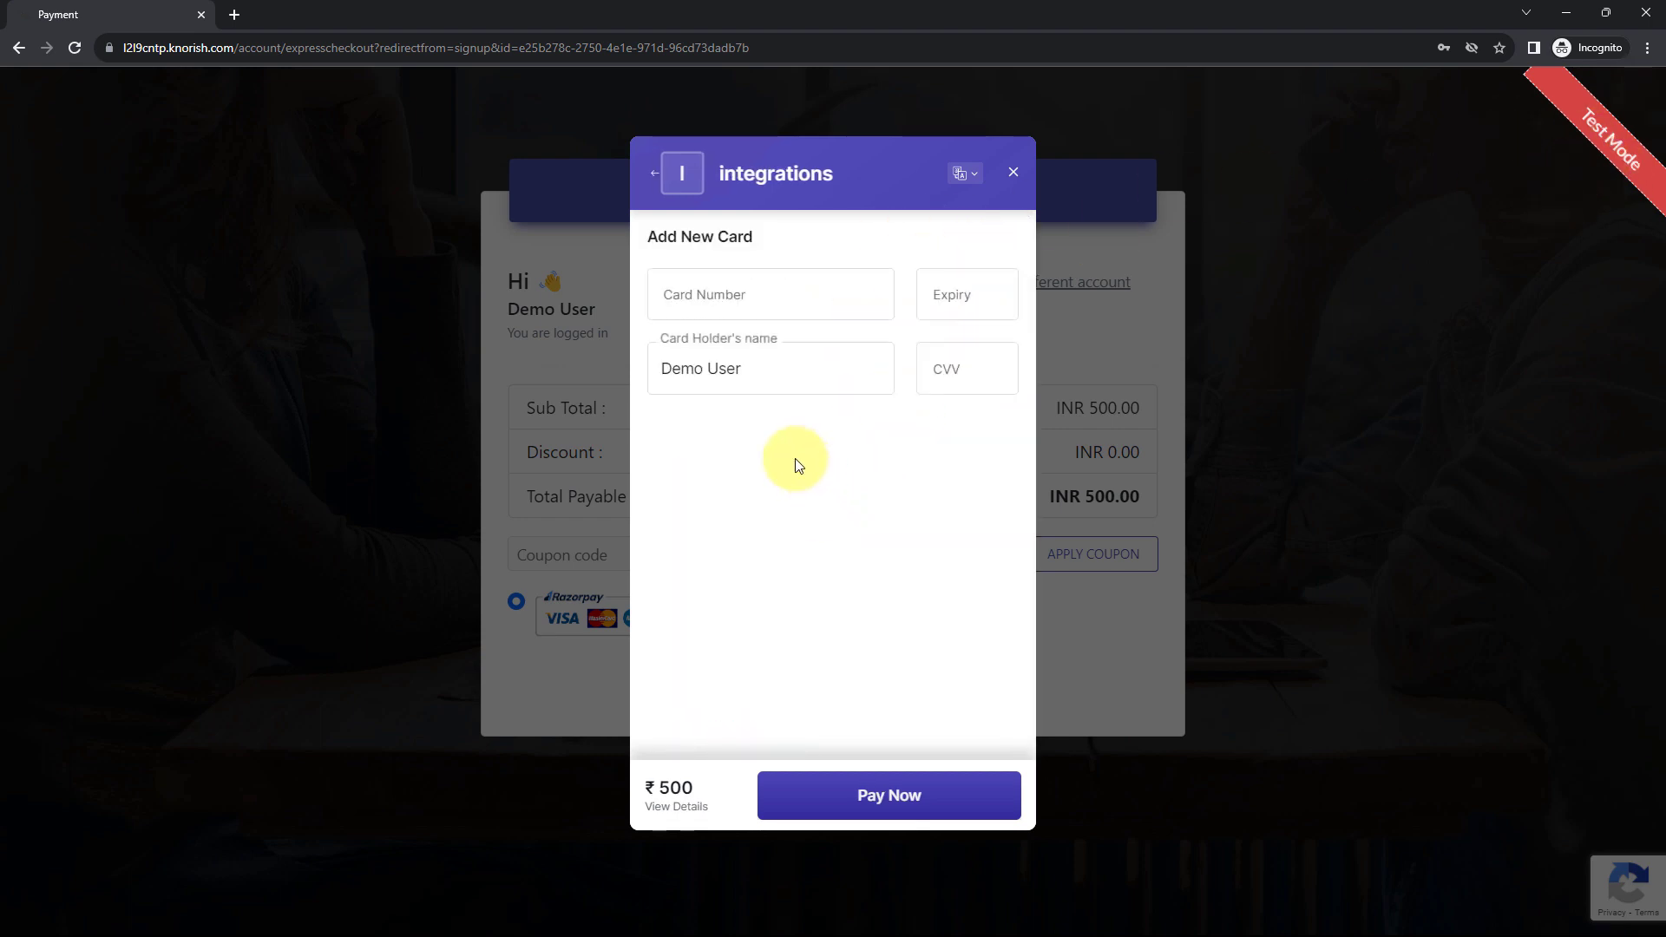
click(737, 276)
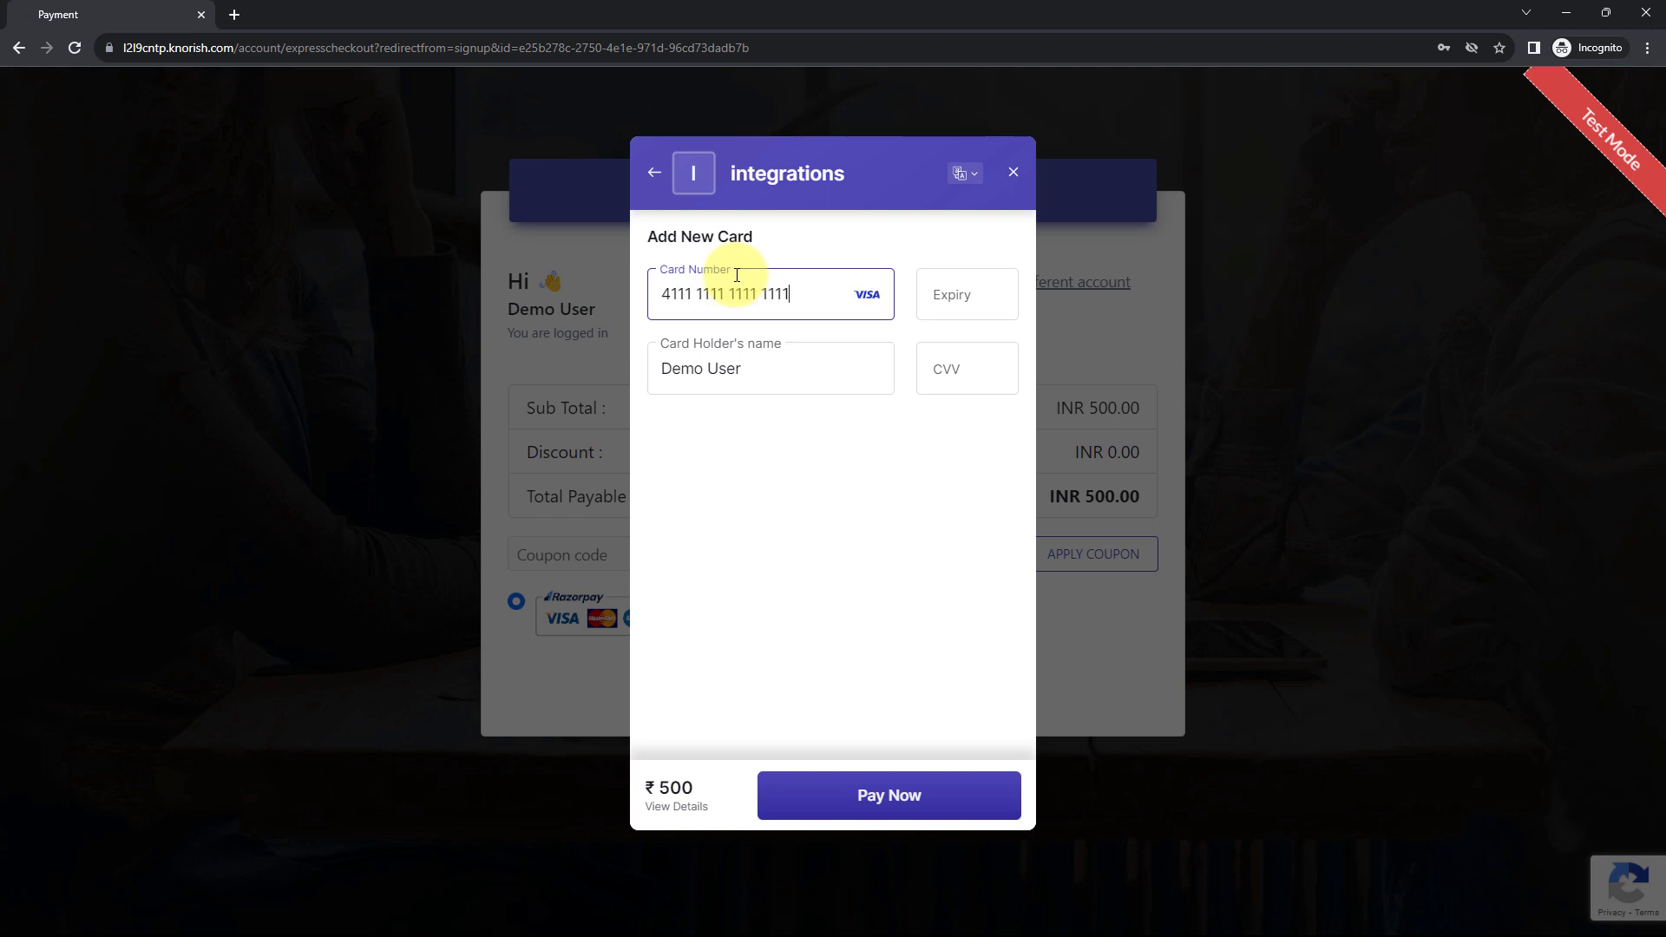
text(12 / 25)
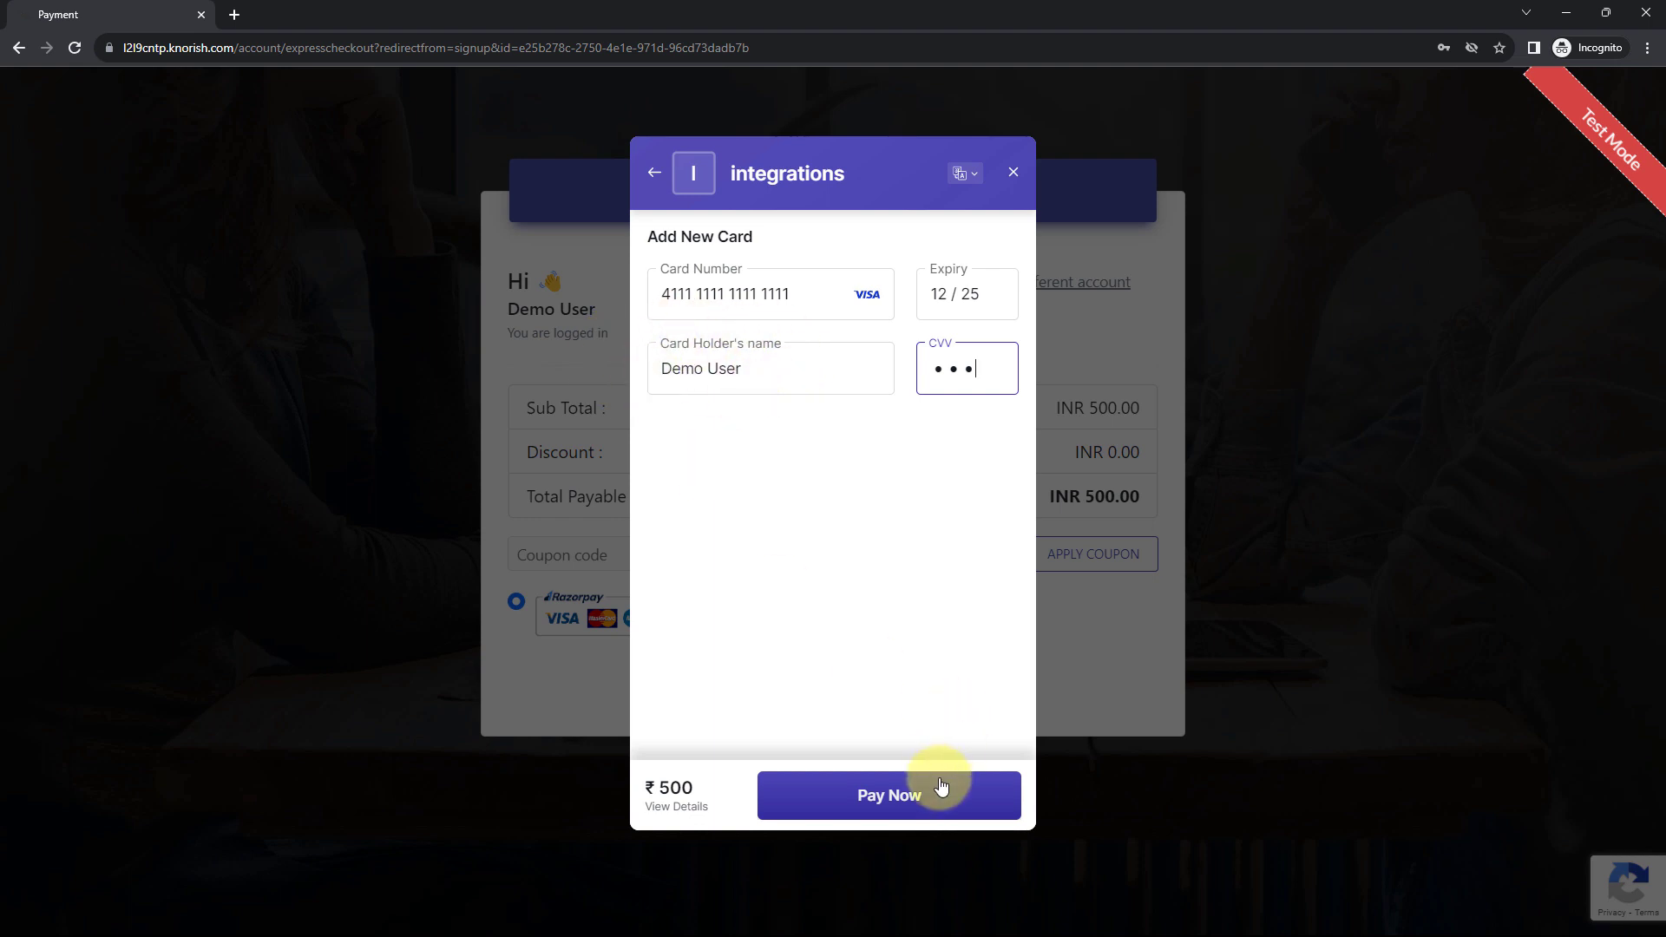
click(941, 792)
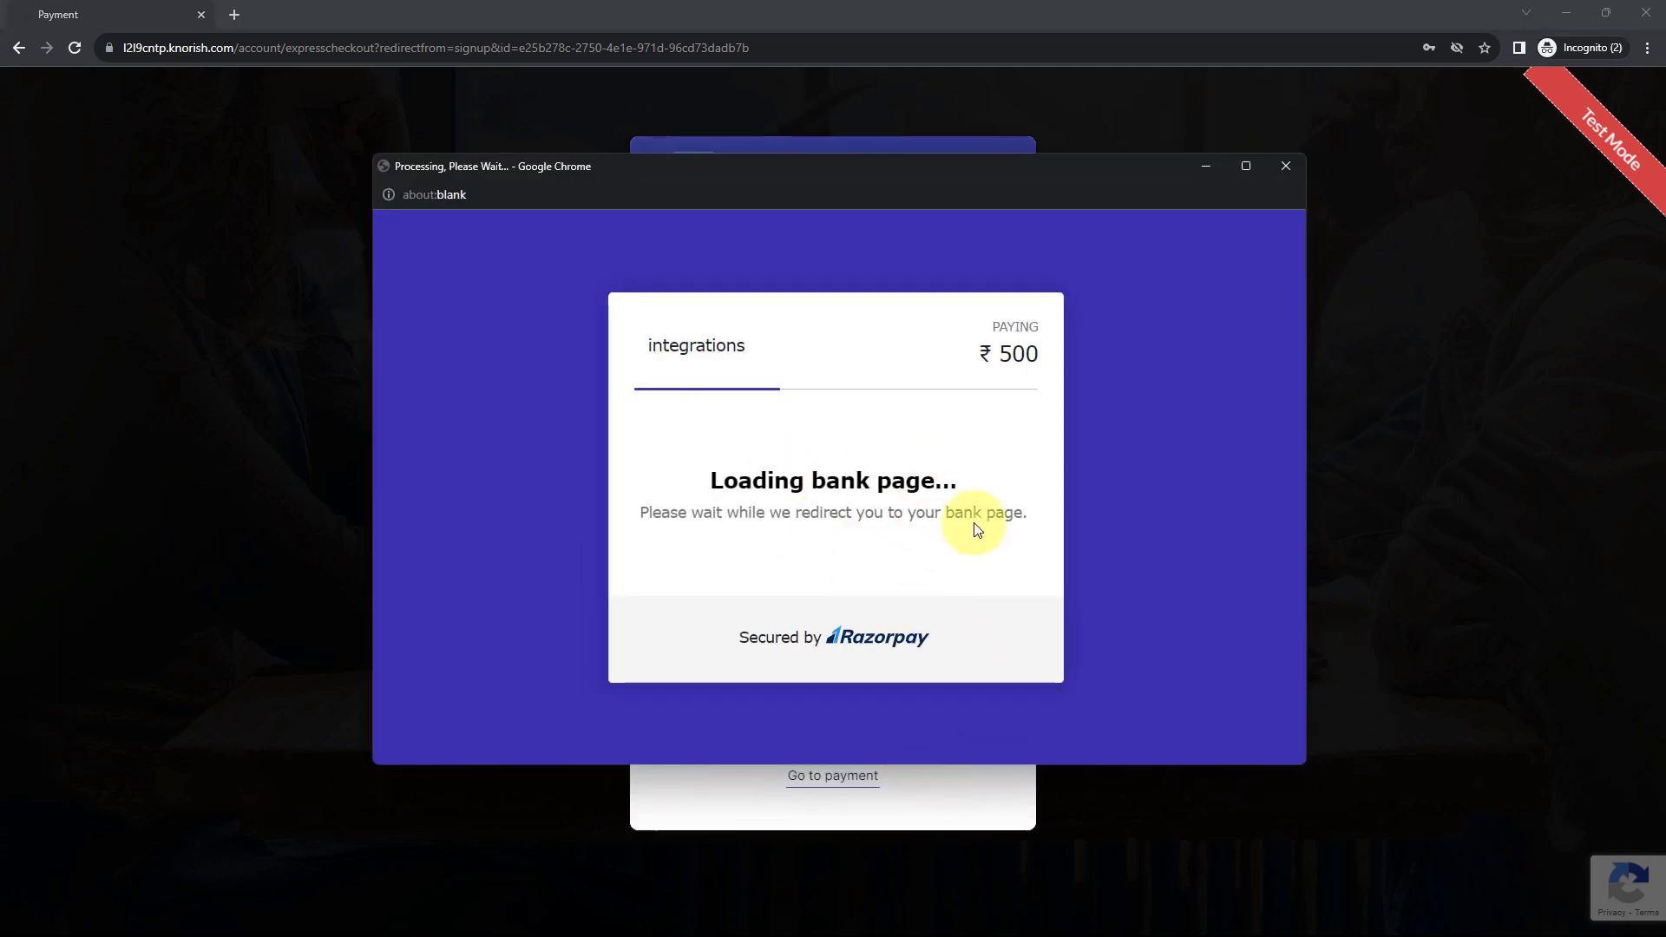
text(1111)
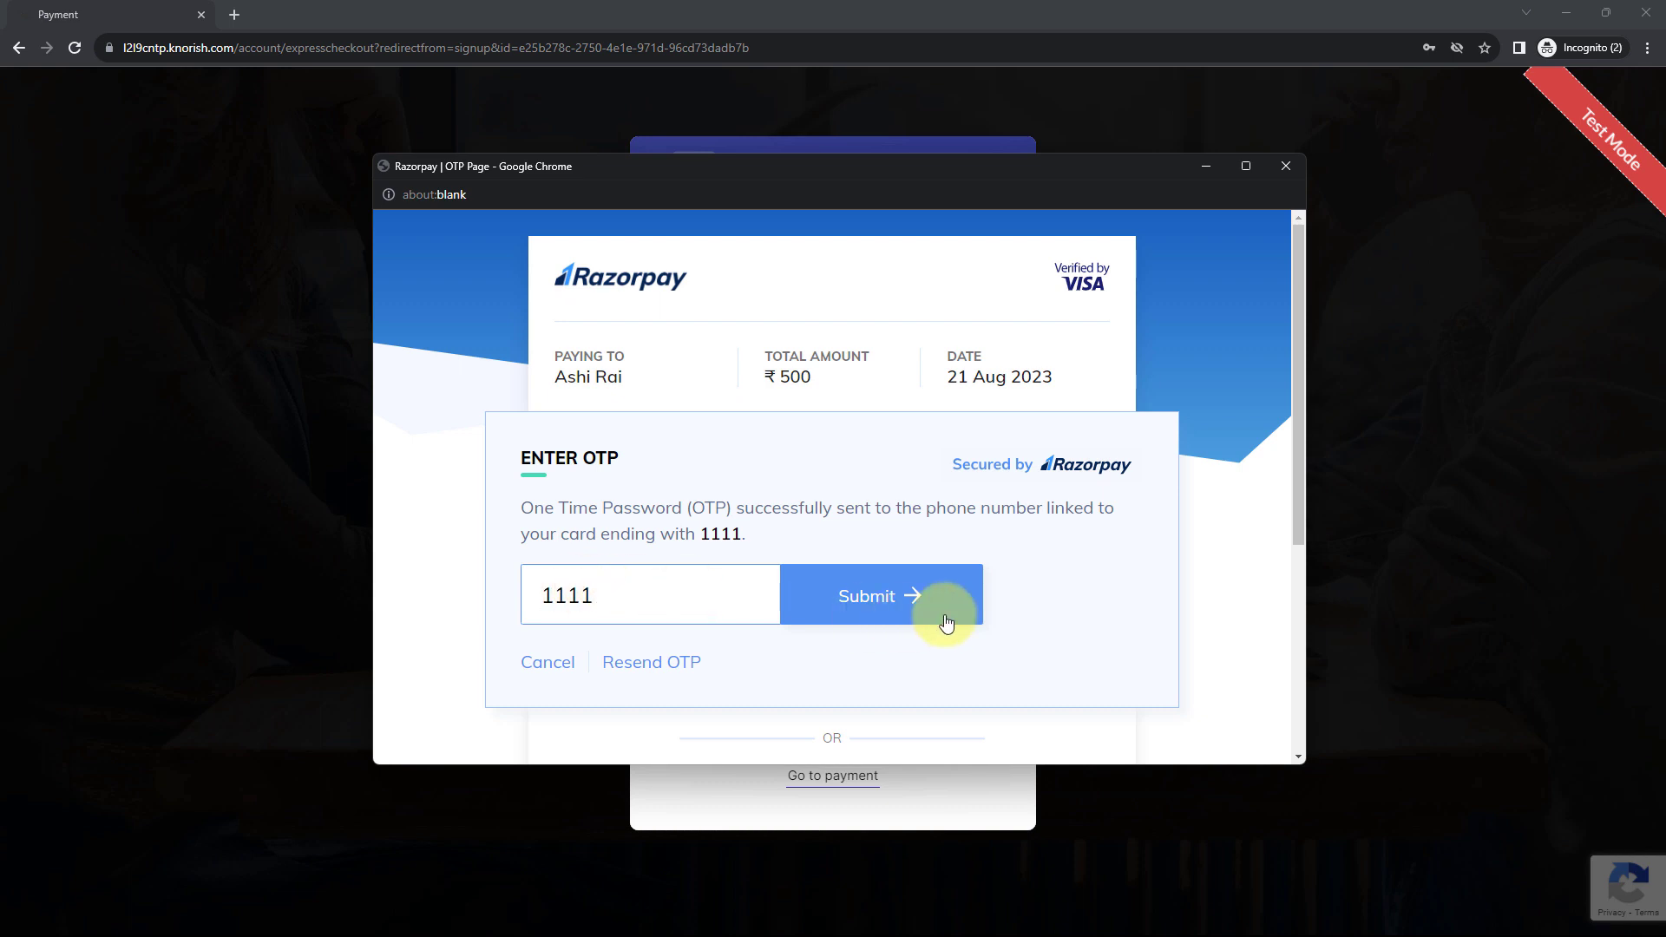
click(912, 588)
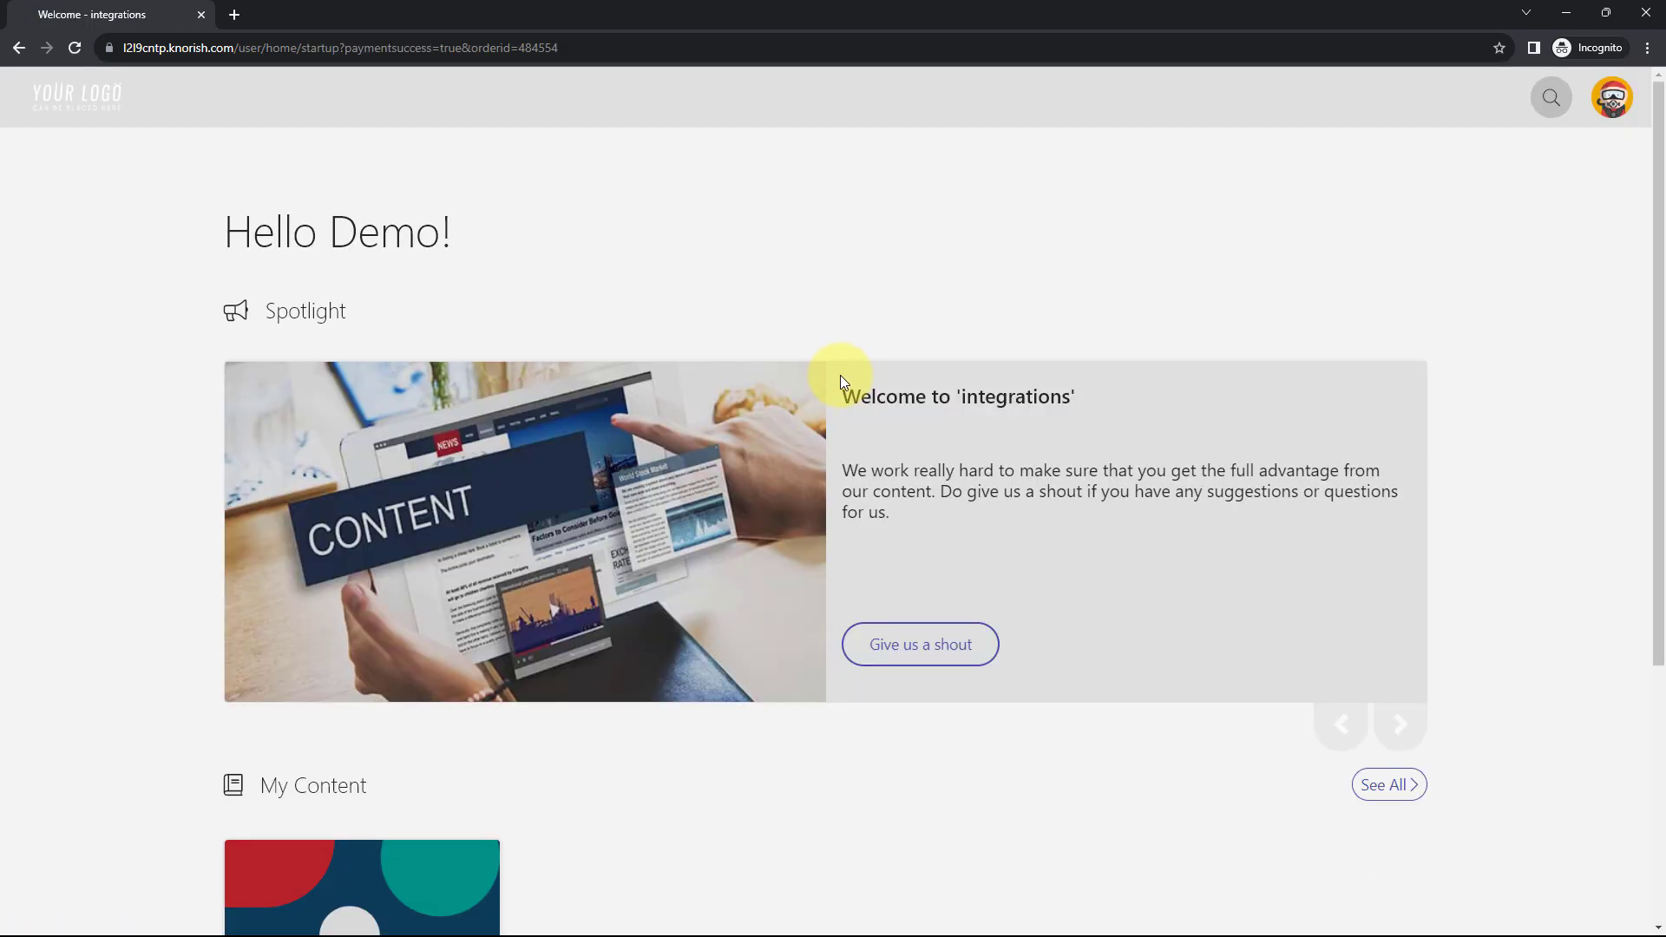
- Acknowledge the 'Payment was successful.' message and minimize the incognito test window
click(1612, 97)
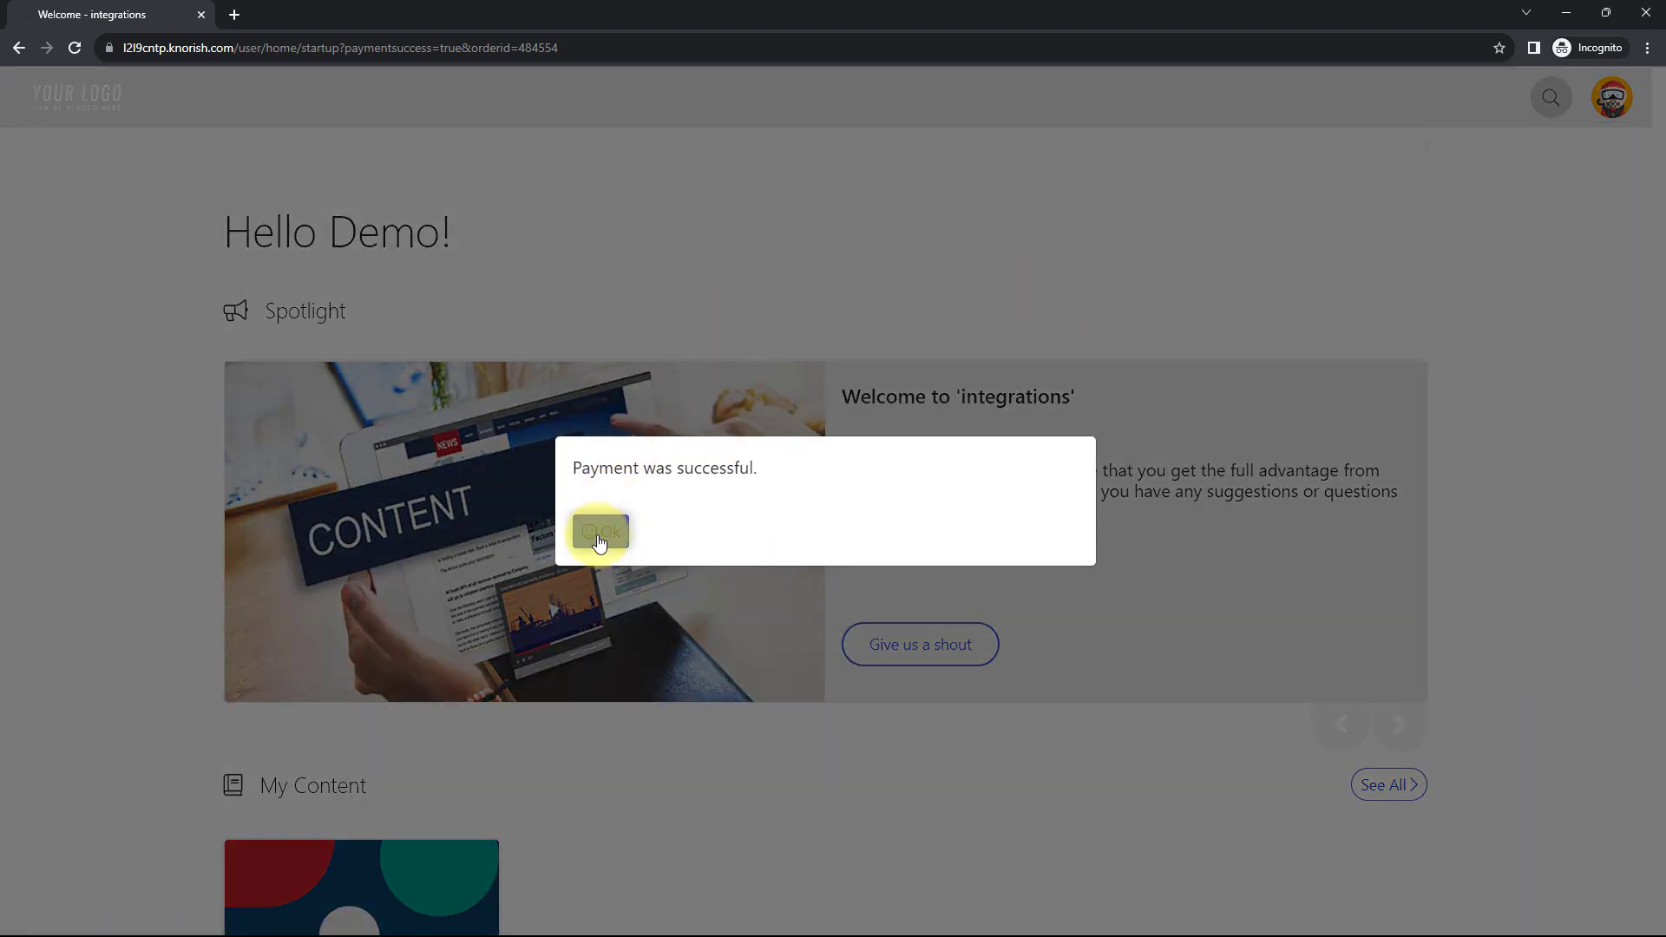
click(600, 528)
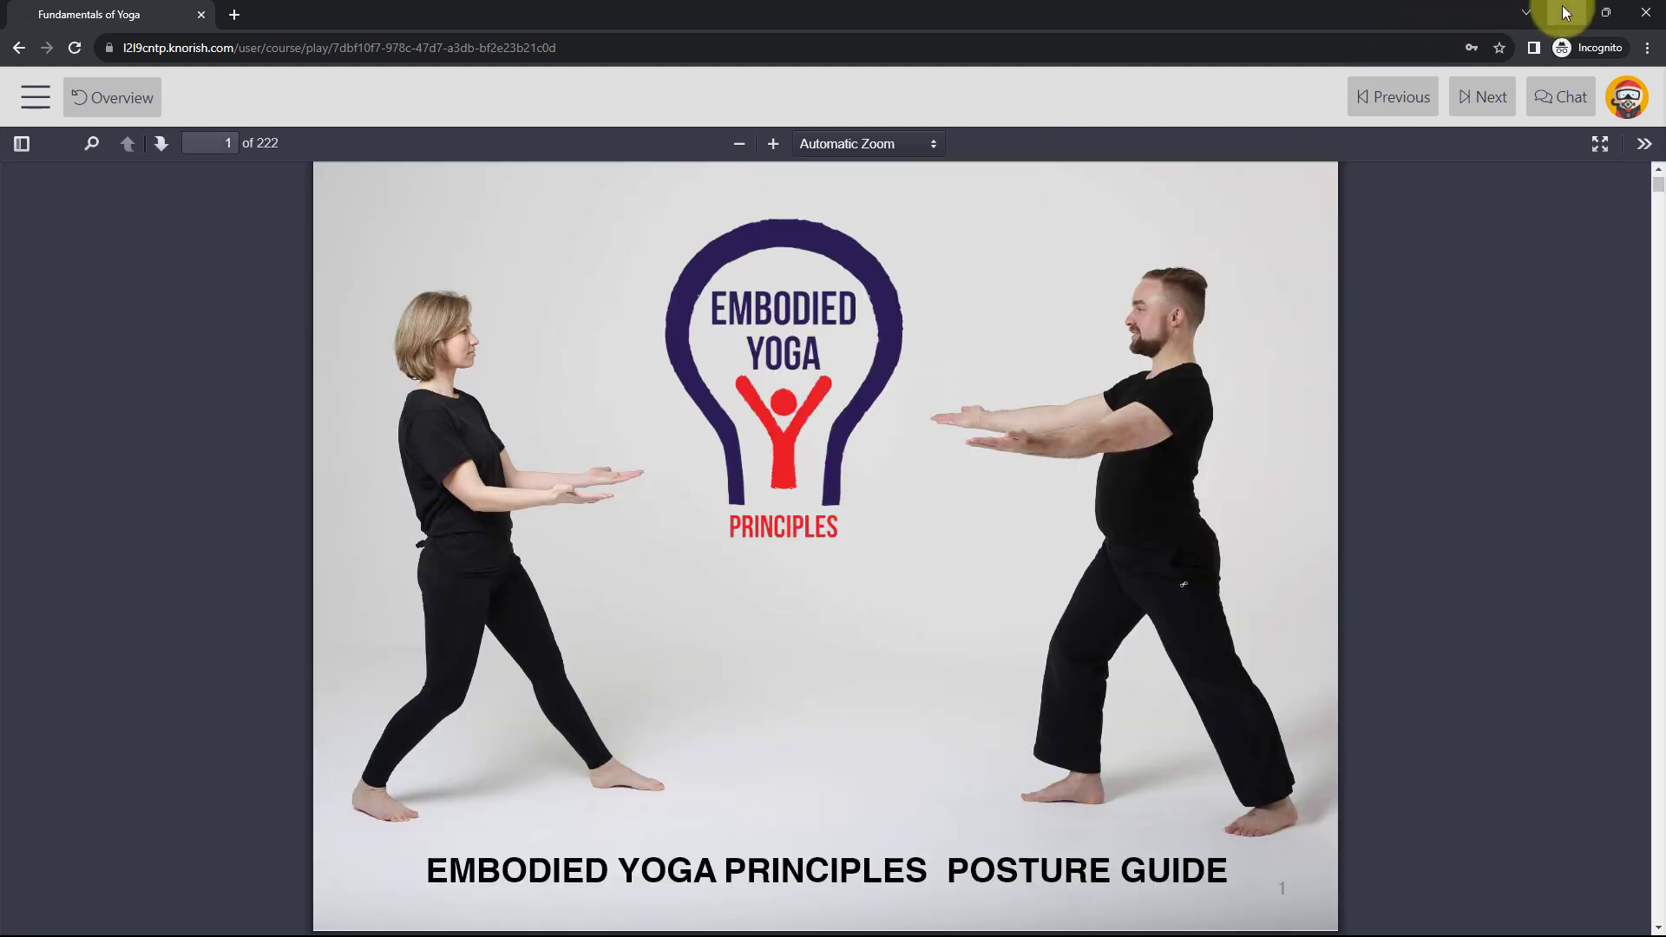
click(1562, 5)
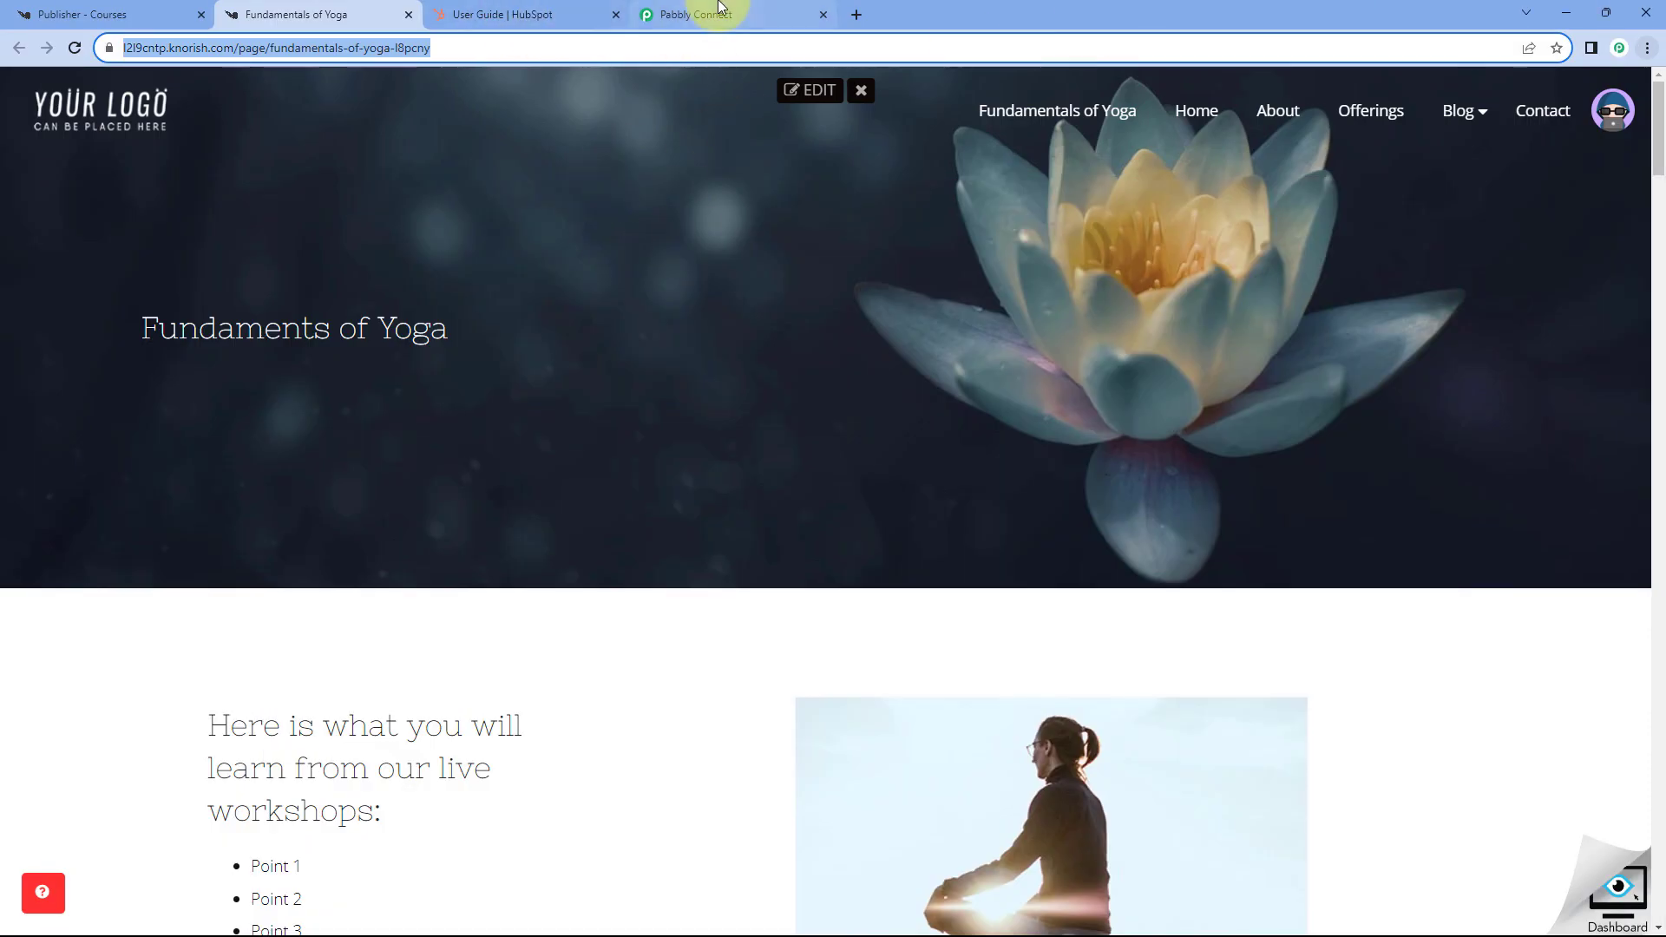
- In the Knorish trigger response, highlight the captured buyer name, Userid and Purchasedon values
click(668, 16)
scroll(790, 639, down, 4)
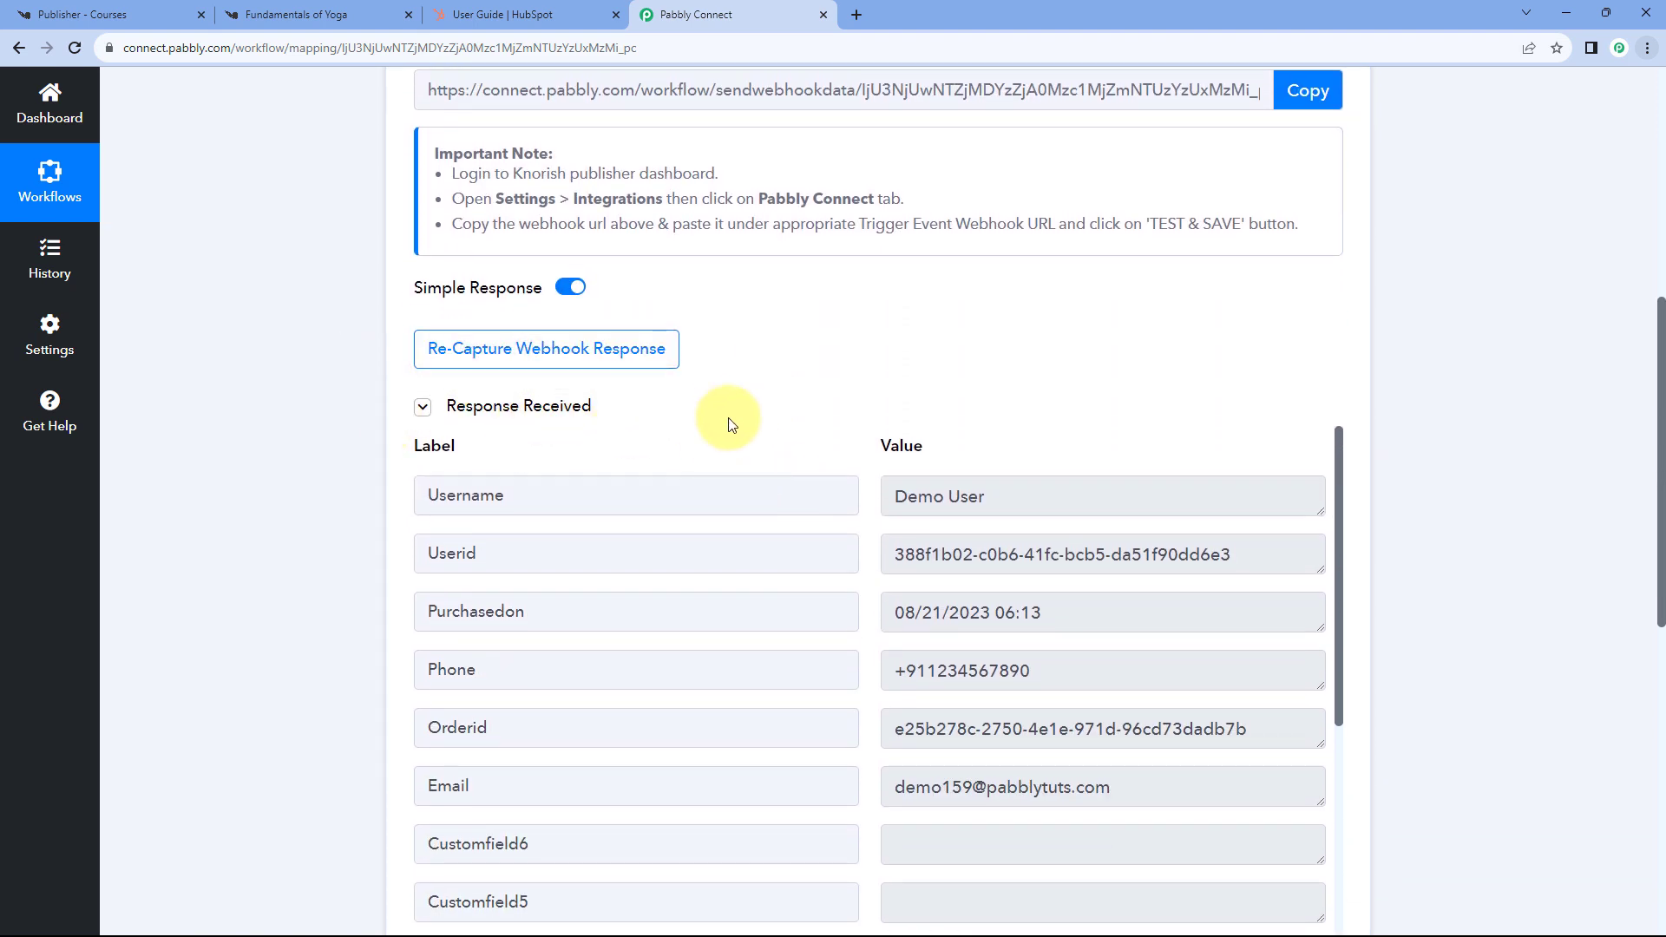
scroll(733, 408, down, 1)
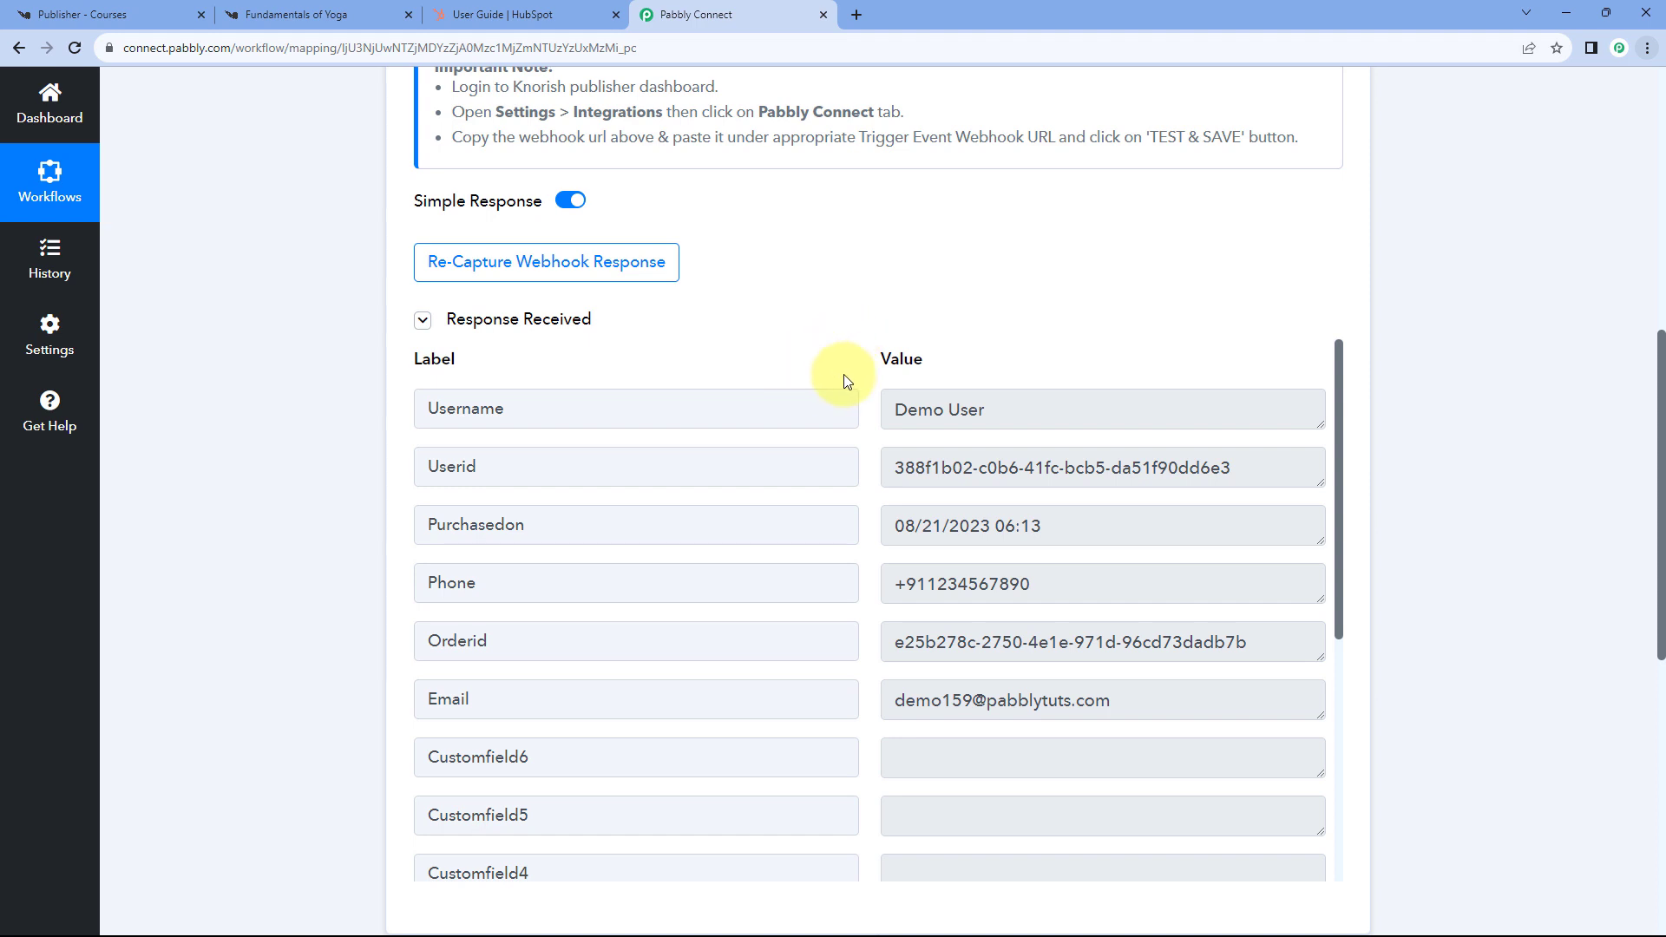
drag(1009, 409, 848, 400)
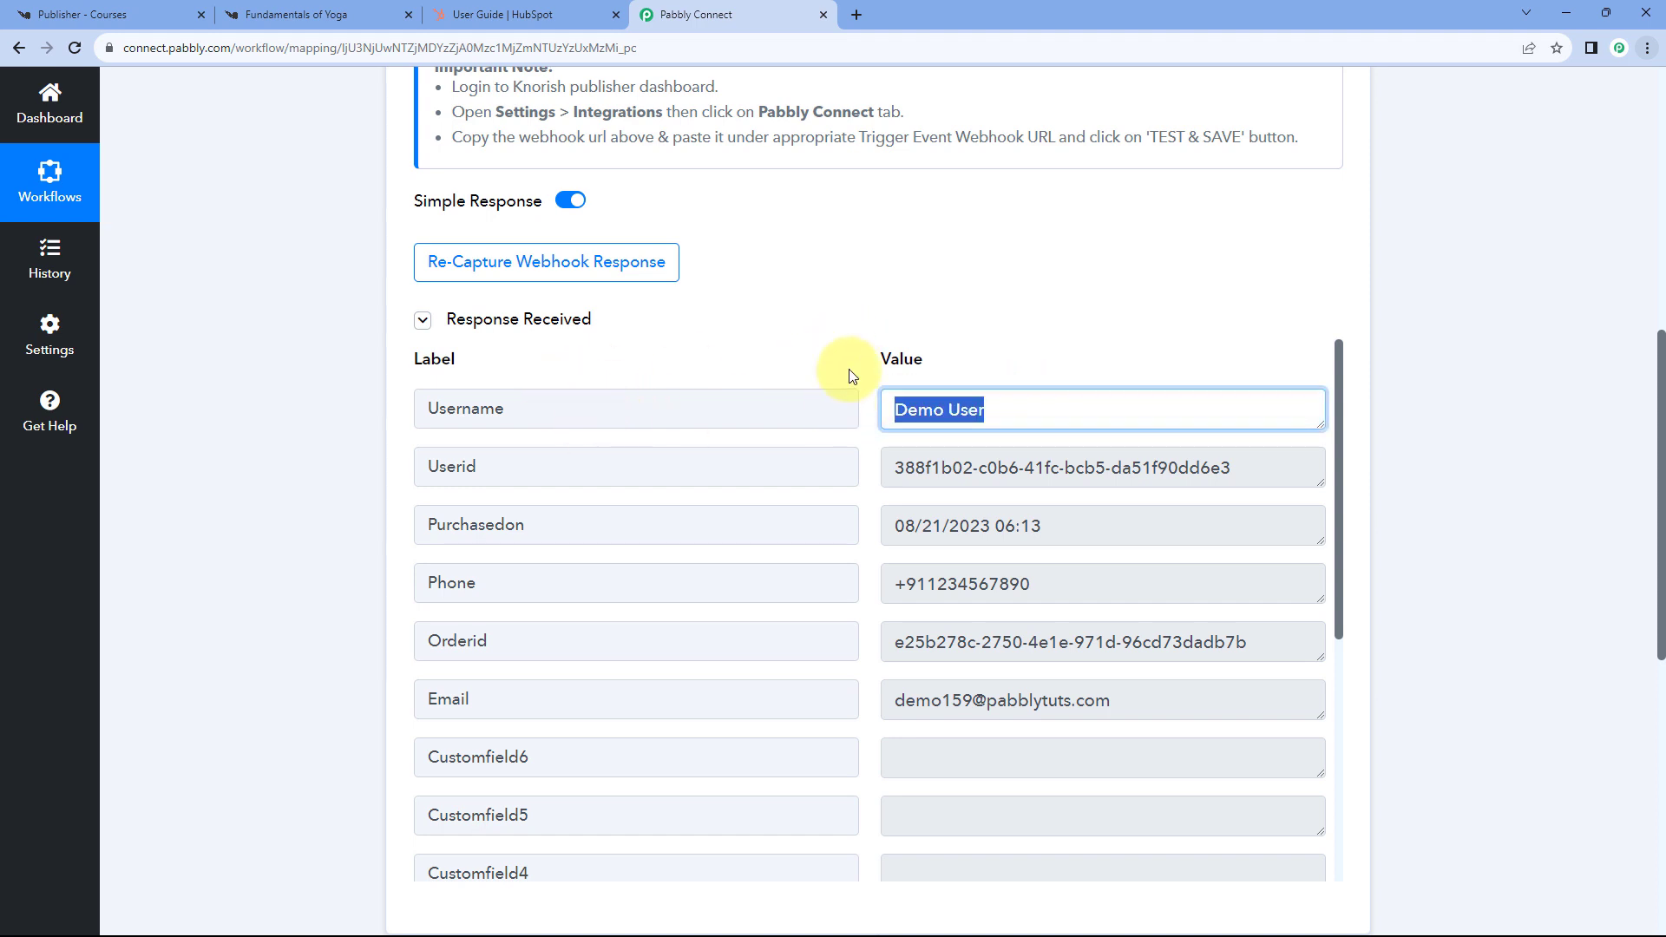
click(848, 373)
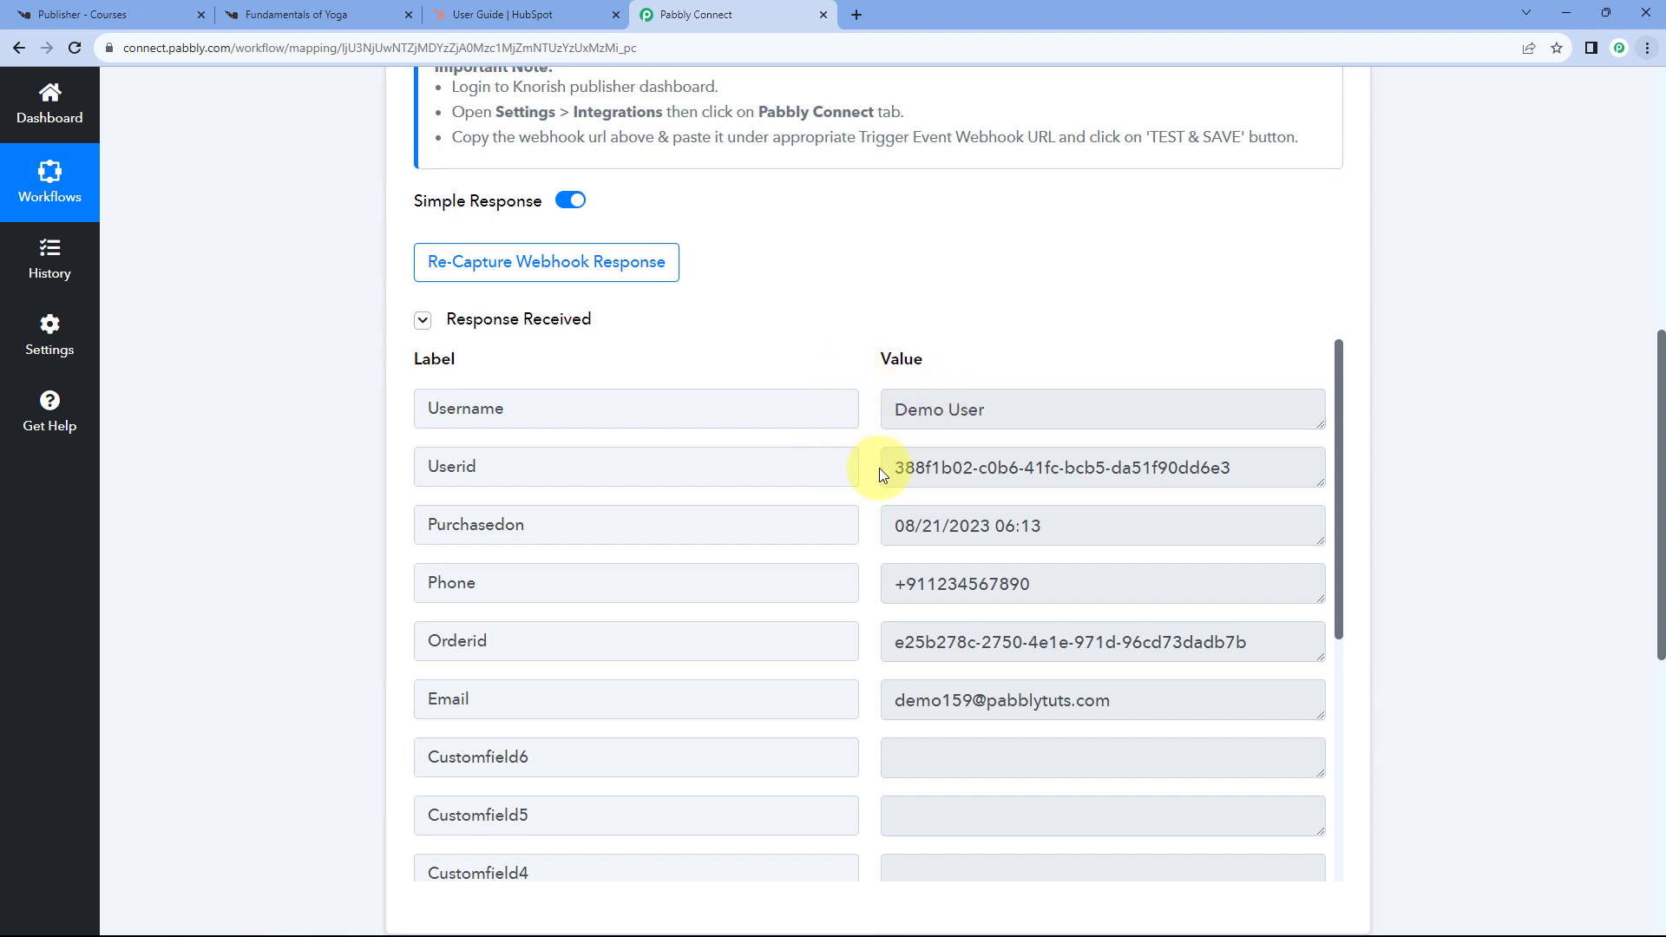
drag(882, 468, 1221, 468)
drag(1069, 534, 863, 524)
click(870, 530)
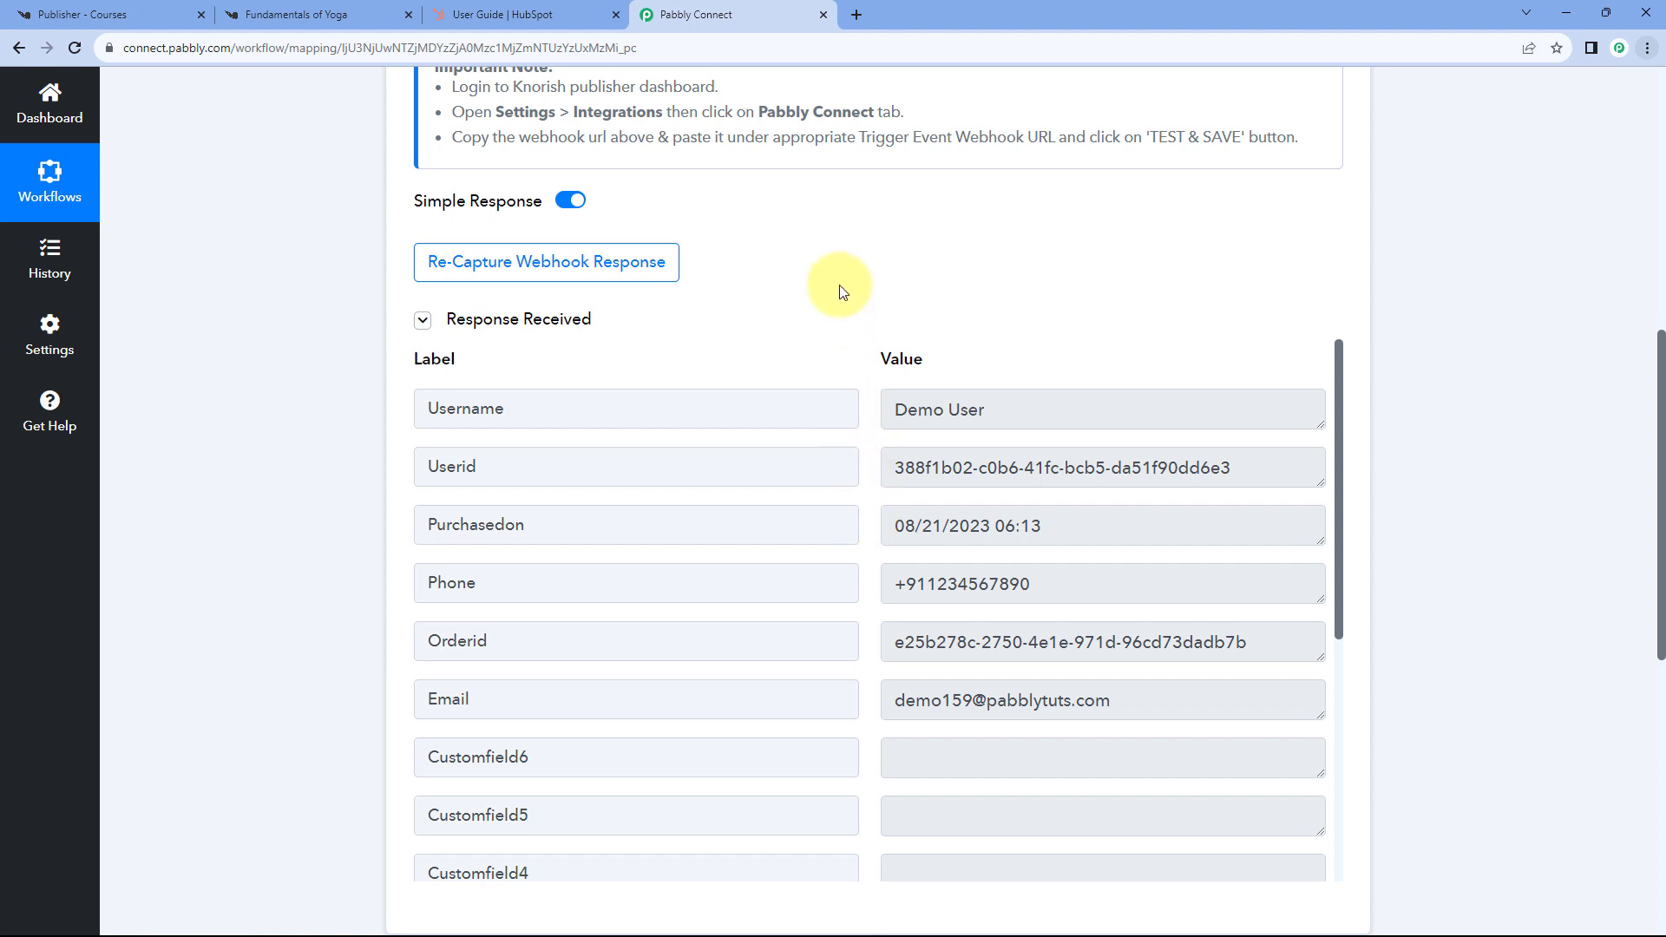
- Highlight the Purchasedon date and 06:13 time, then the captured phone number
scroll(840, 288, down, 1)
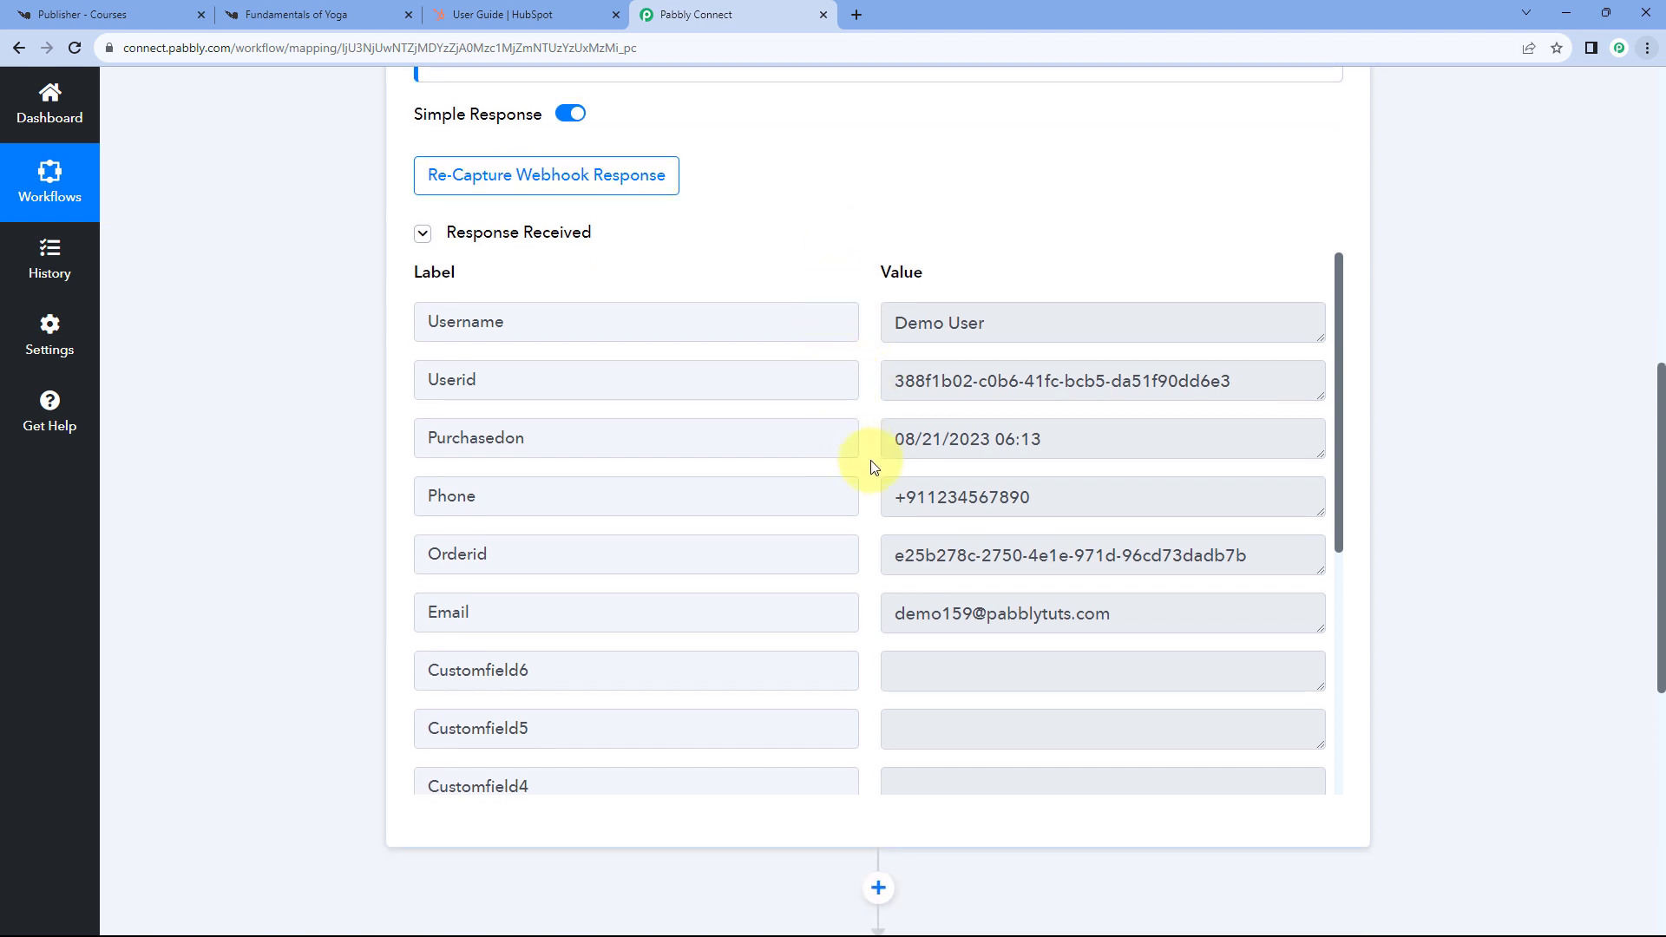
drag(891, 440, 984, 438)
click(901, 441)
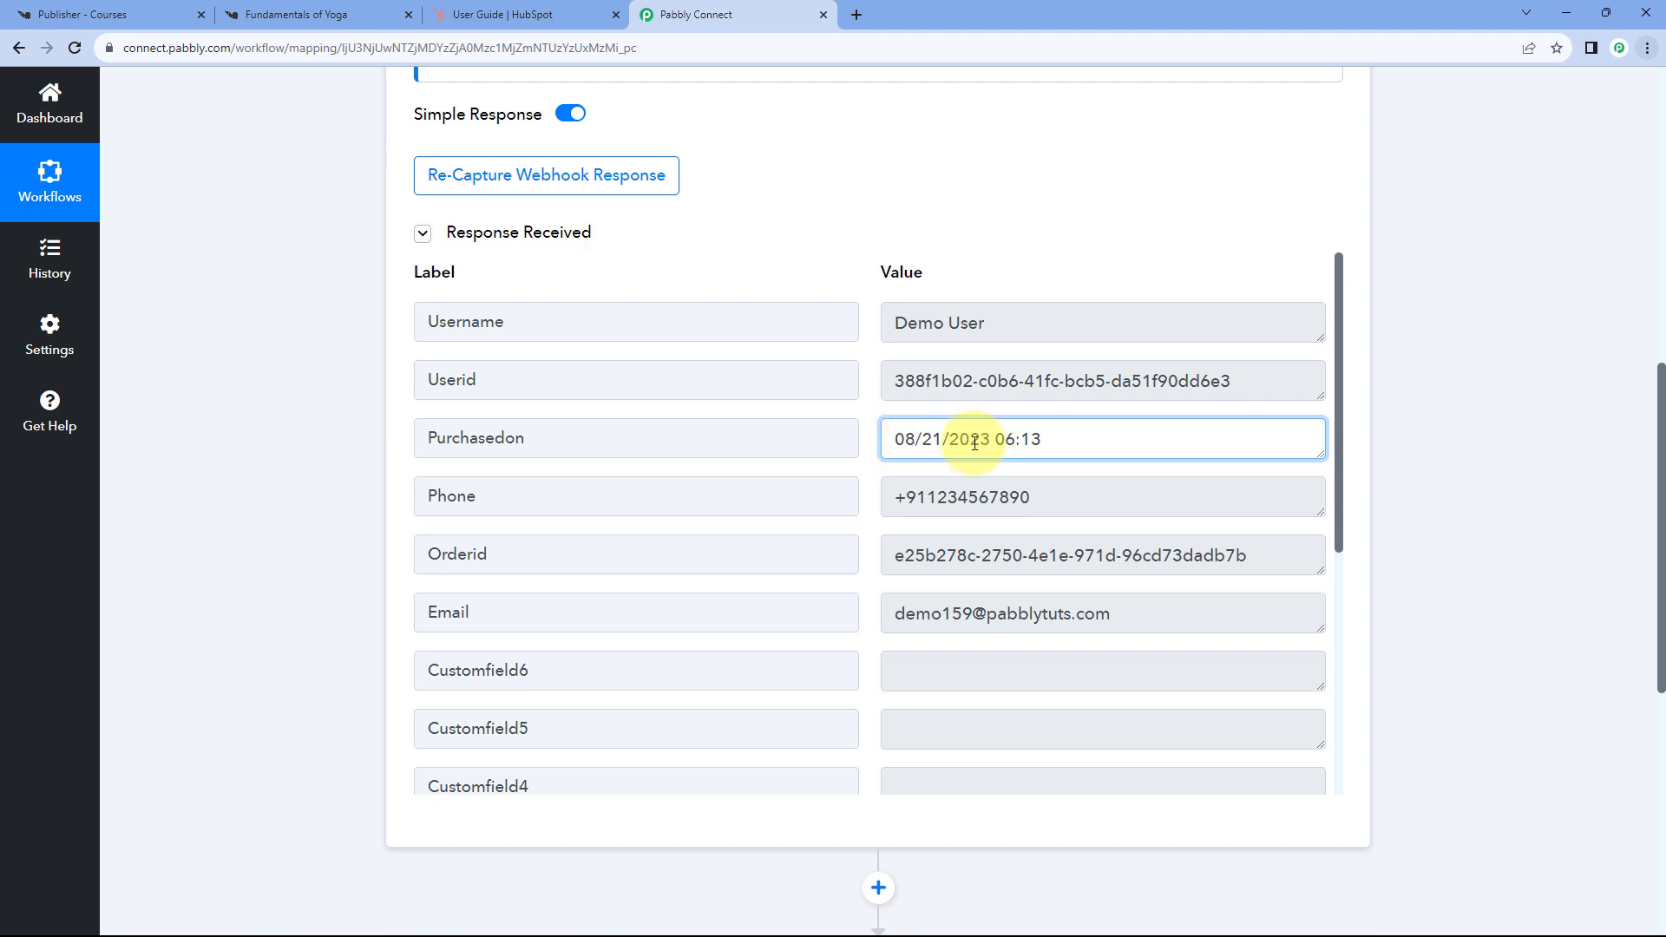
drag(998, 441, 1050, 441)
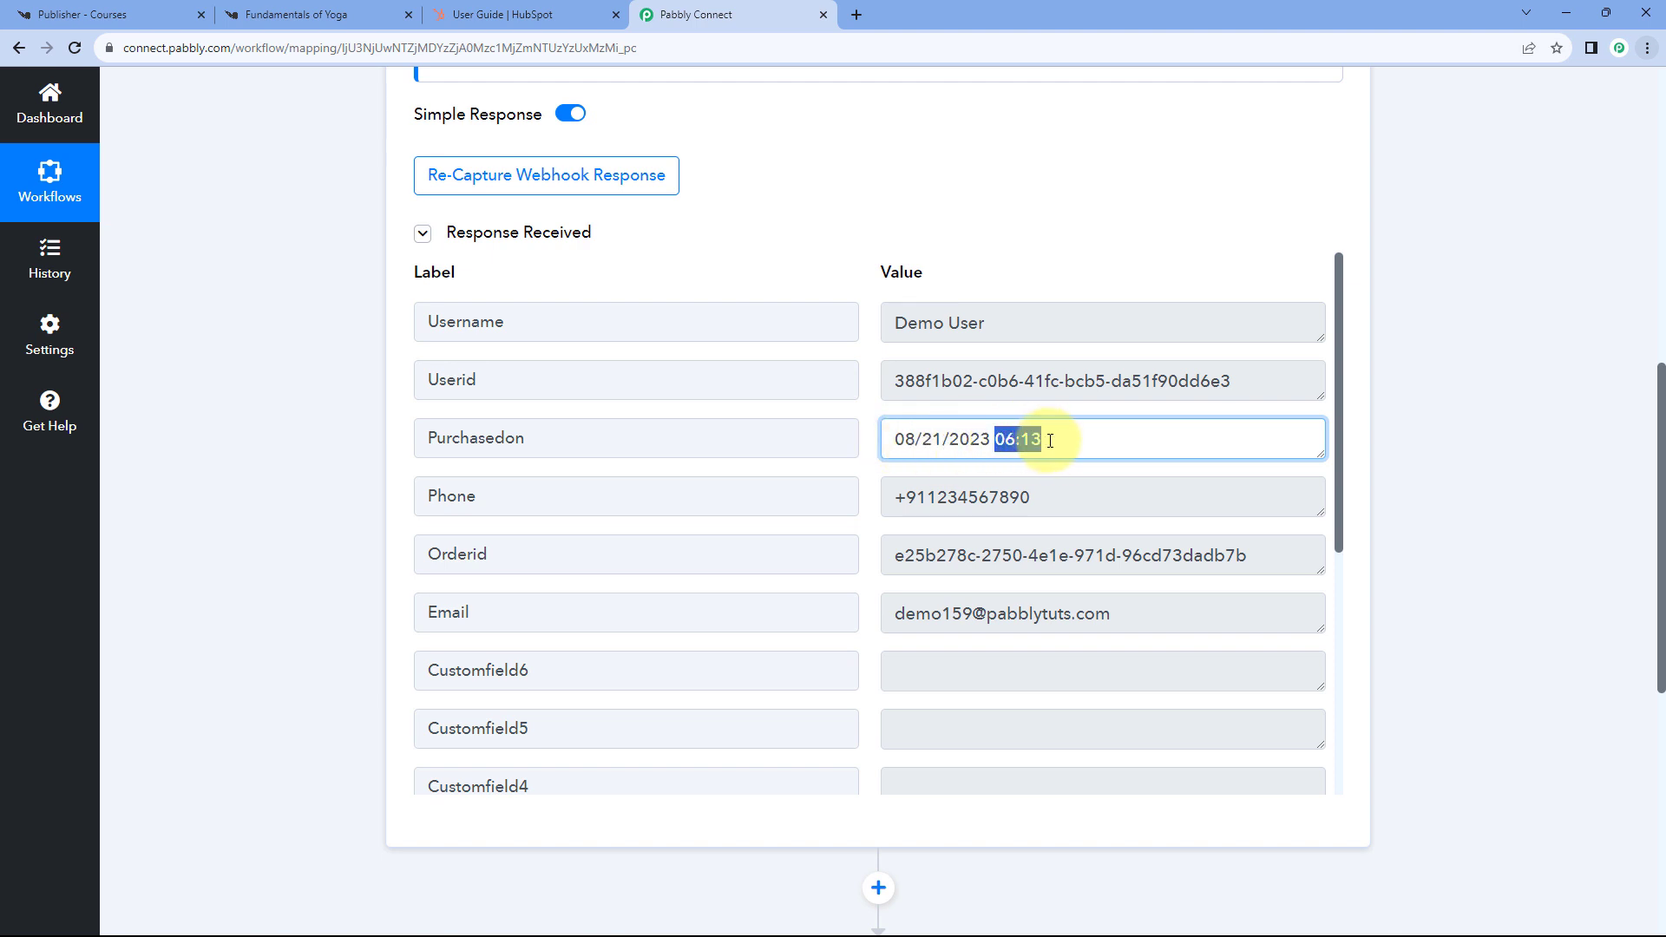
click(1049, 441)
drag(1050, 443, 871, 450)
click(865, 447)
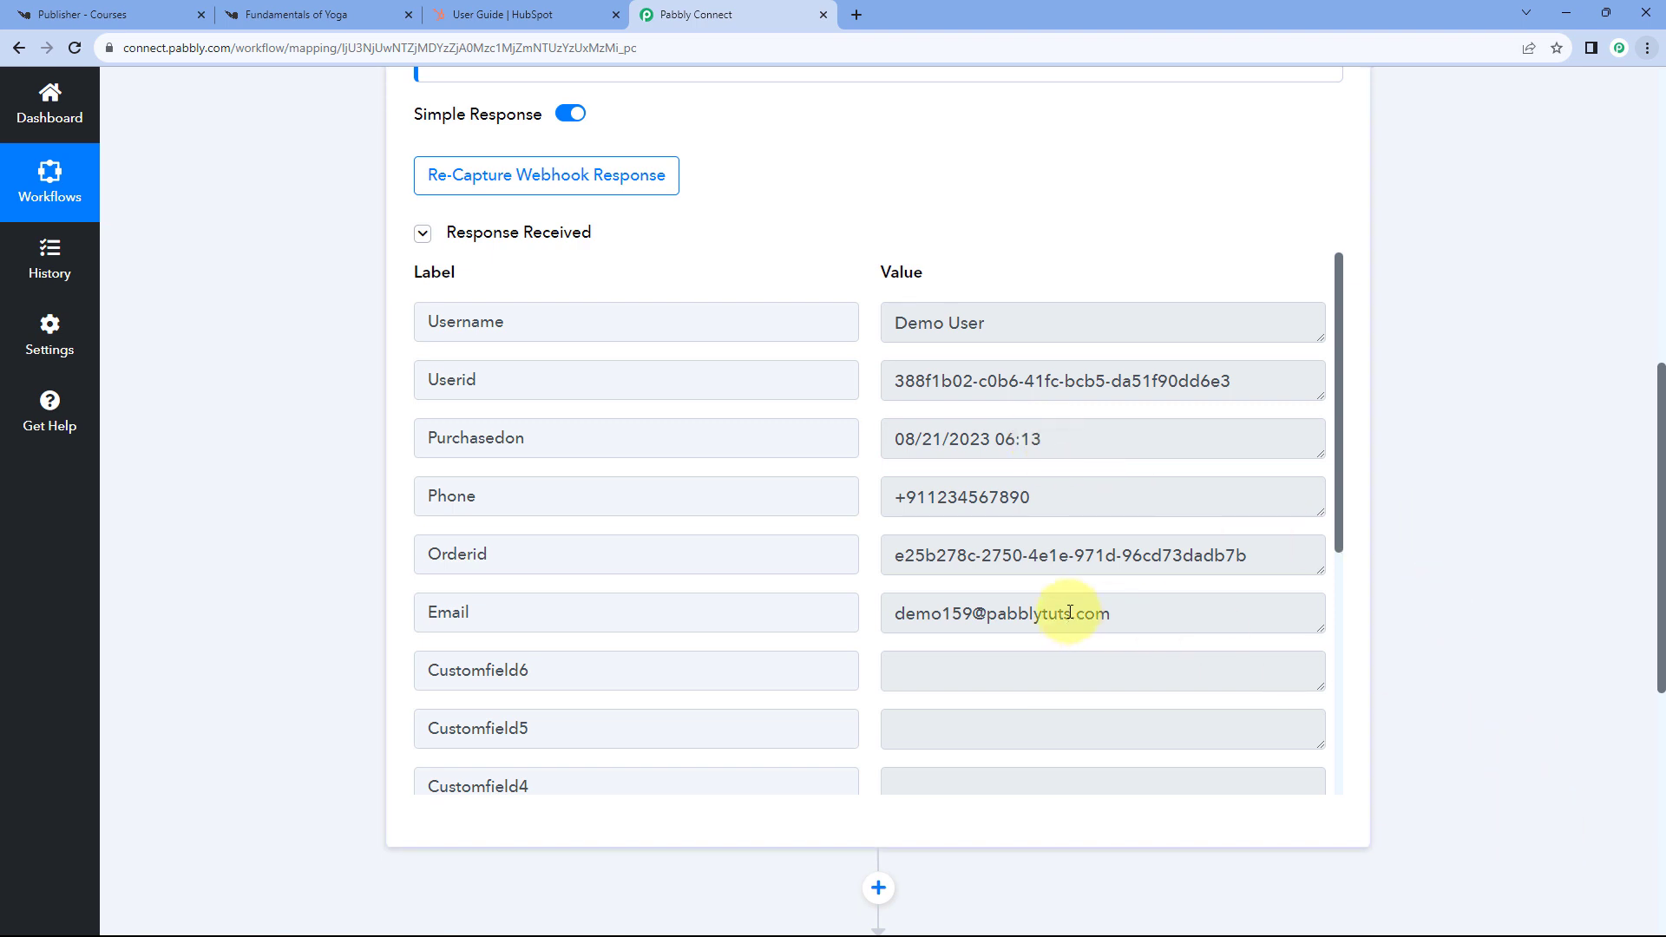
mouse_move(1635, 925)
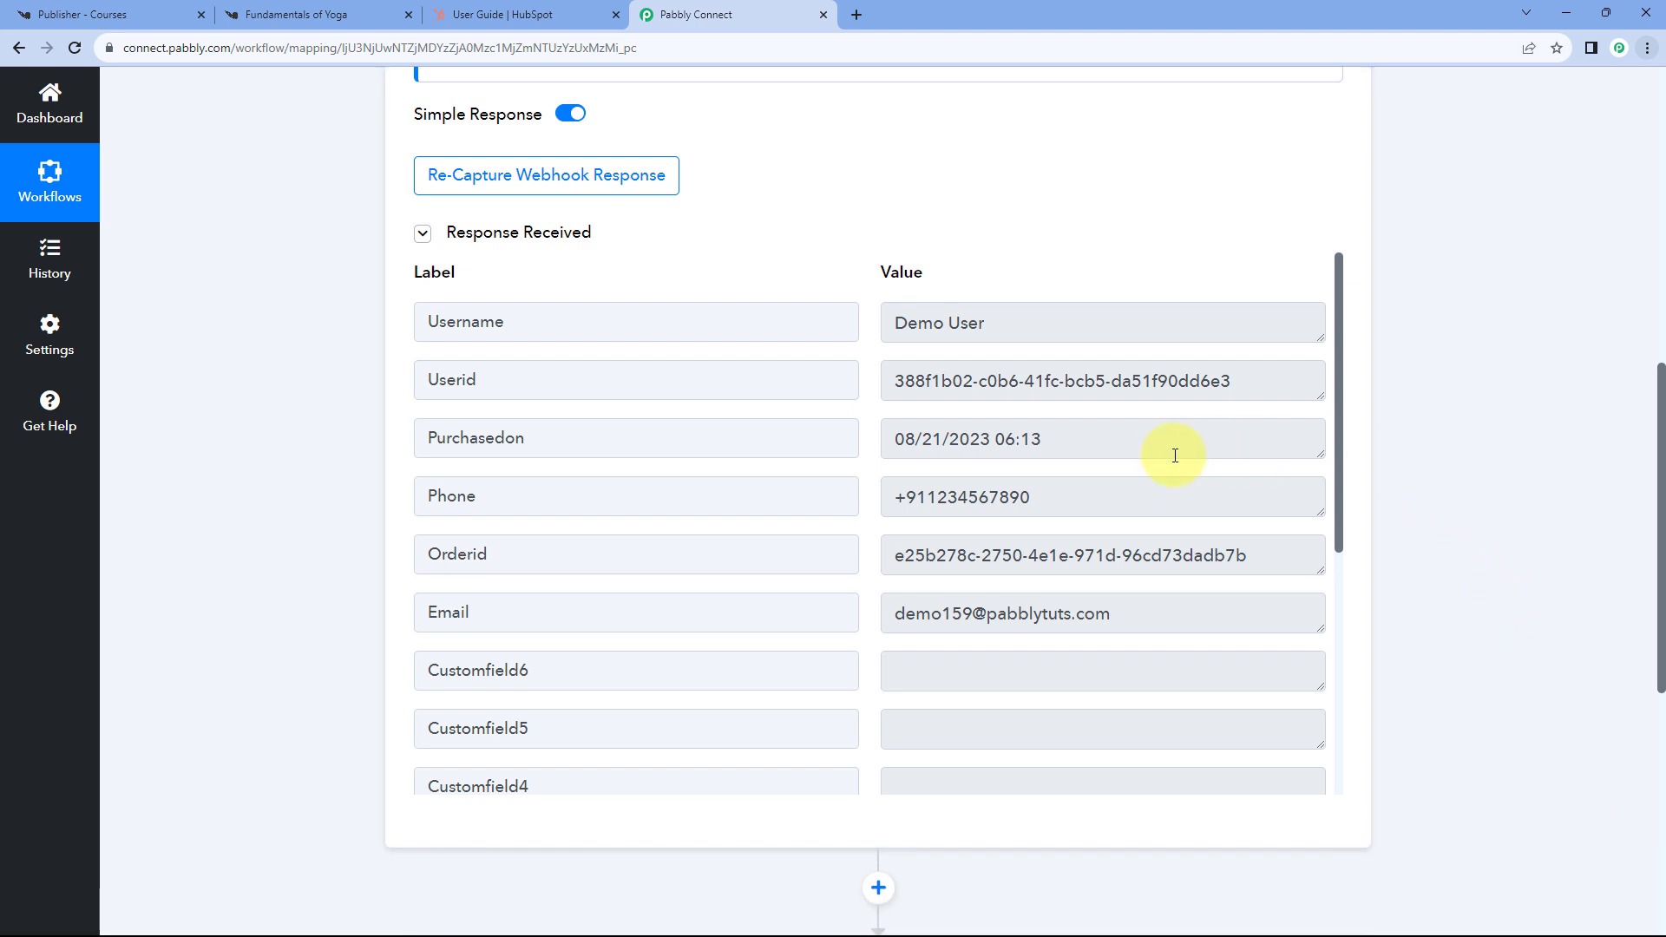
drag(1042, 444, 862, 444)
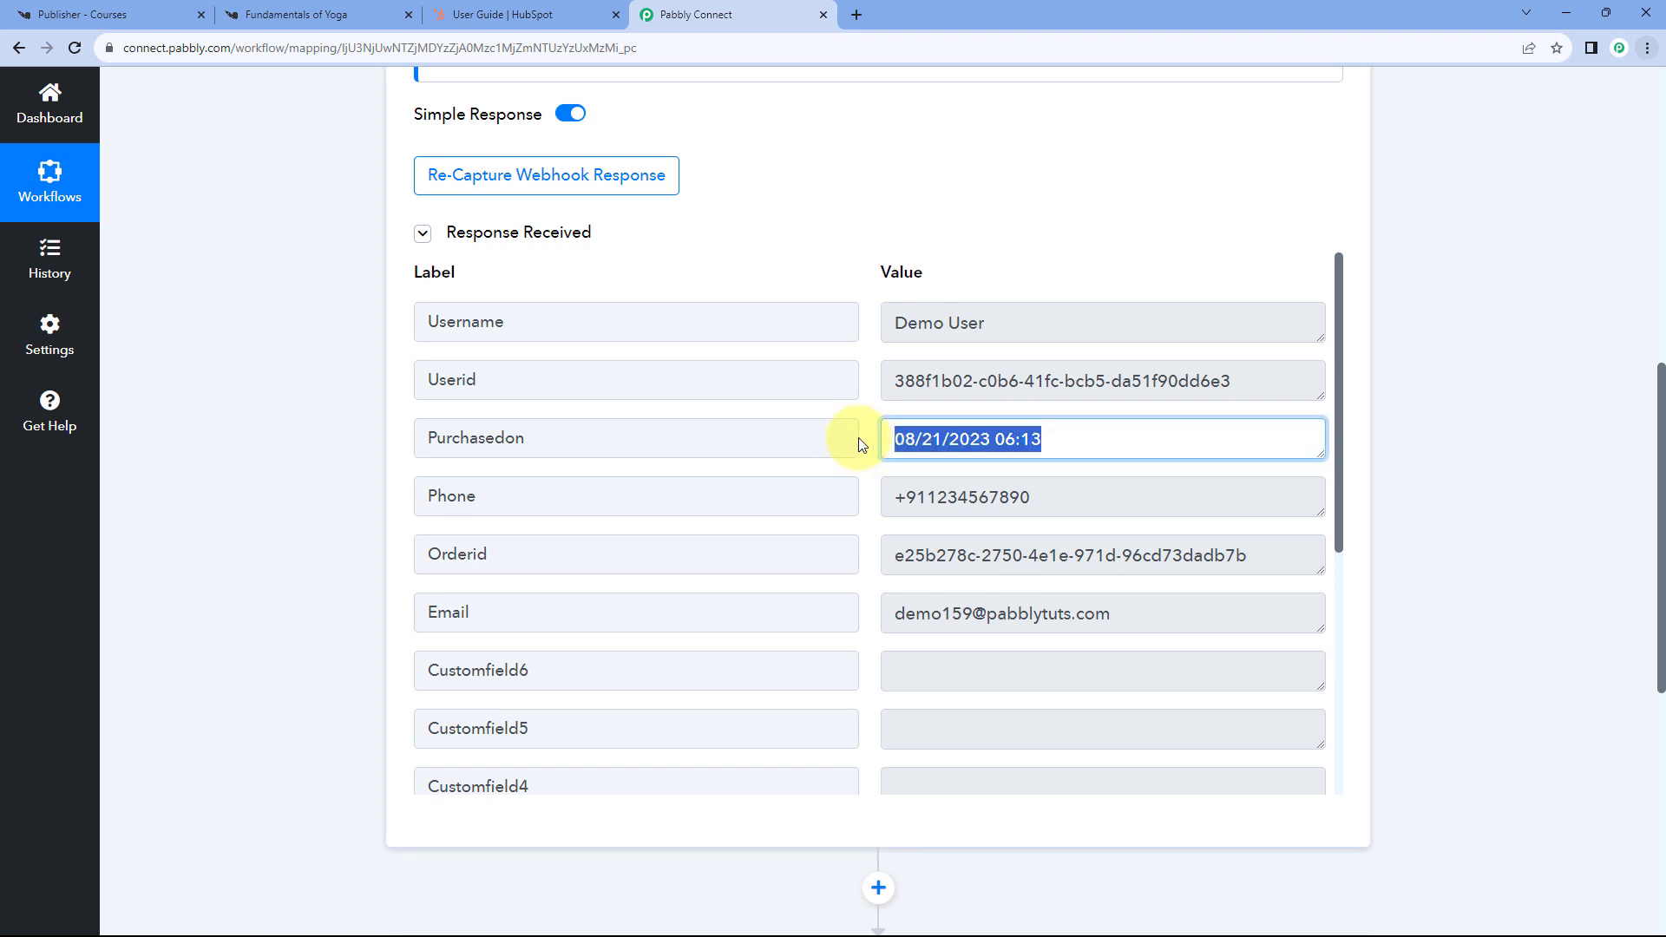
click(867, 447)
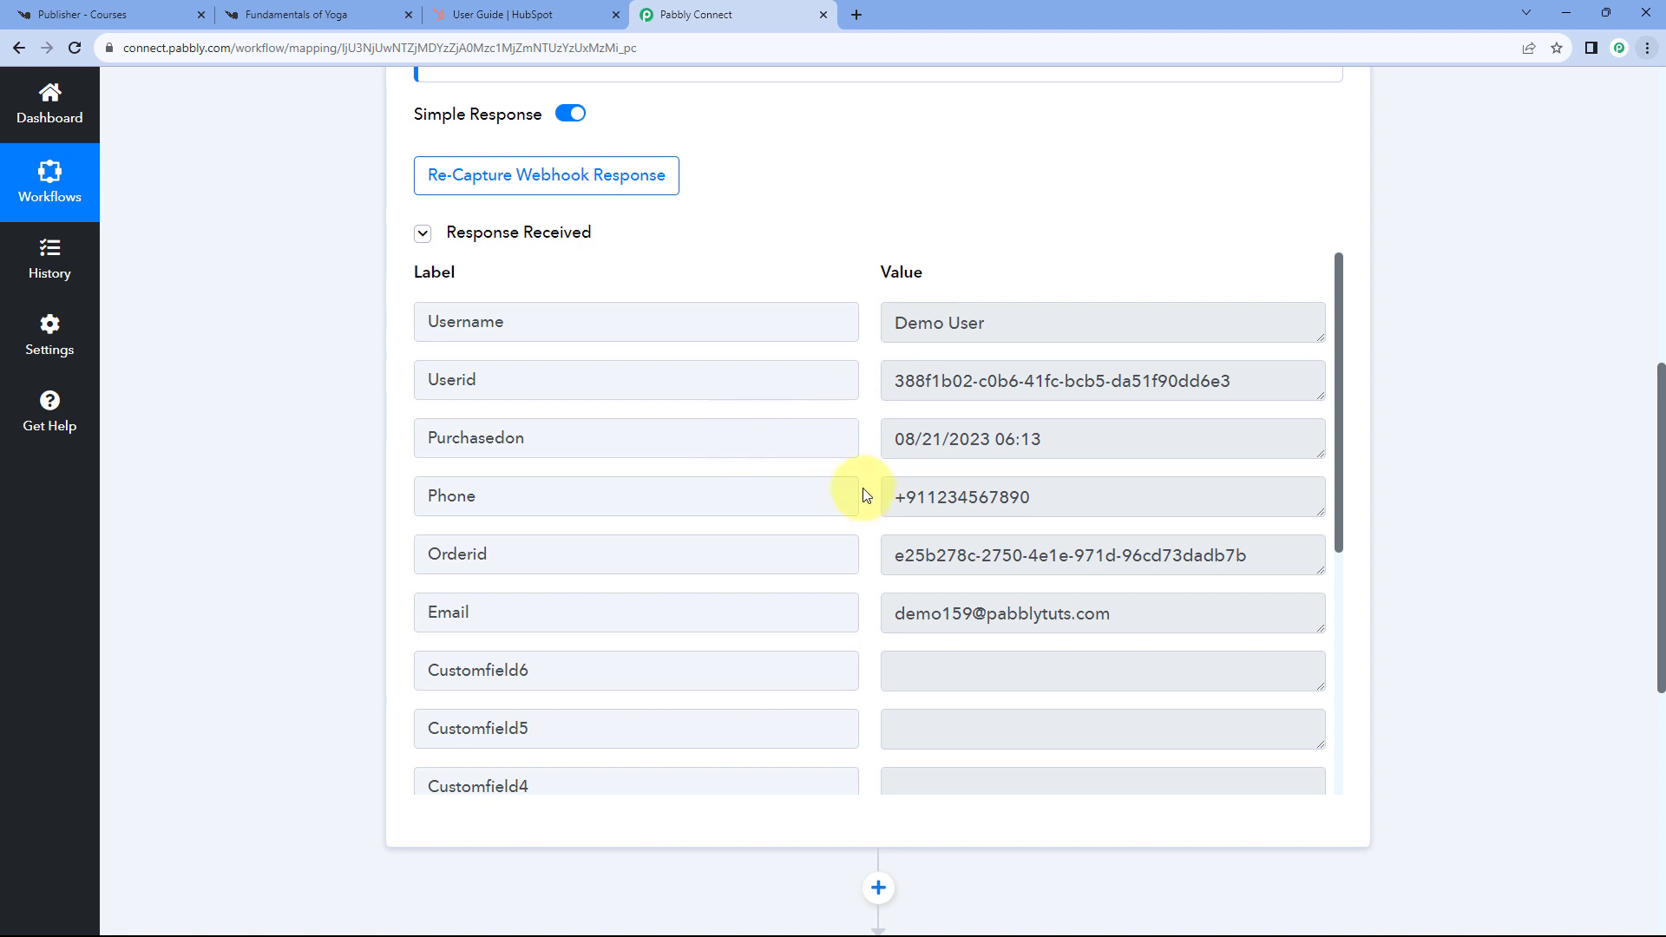
drag(1049, 507, 878, 507)
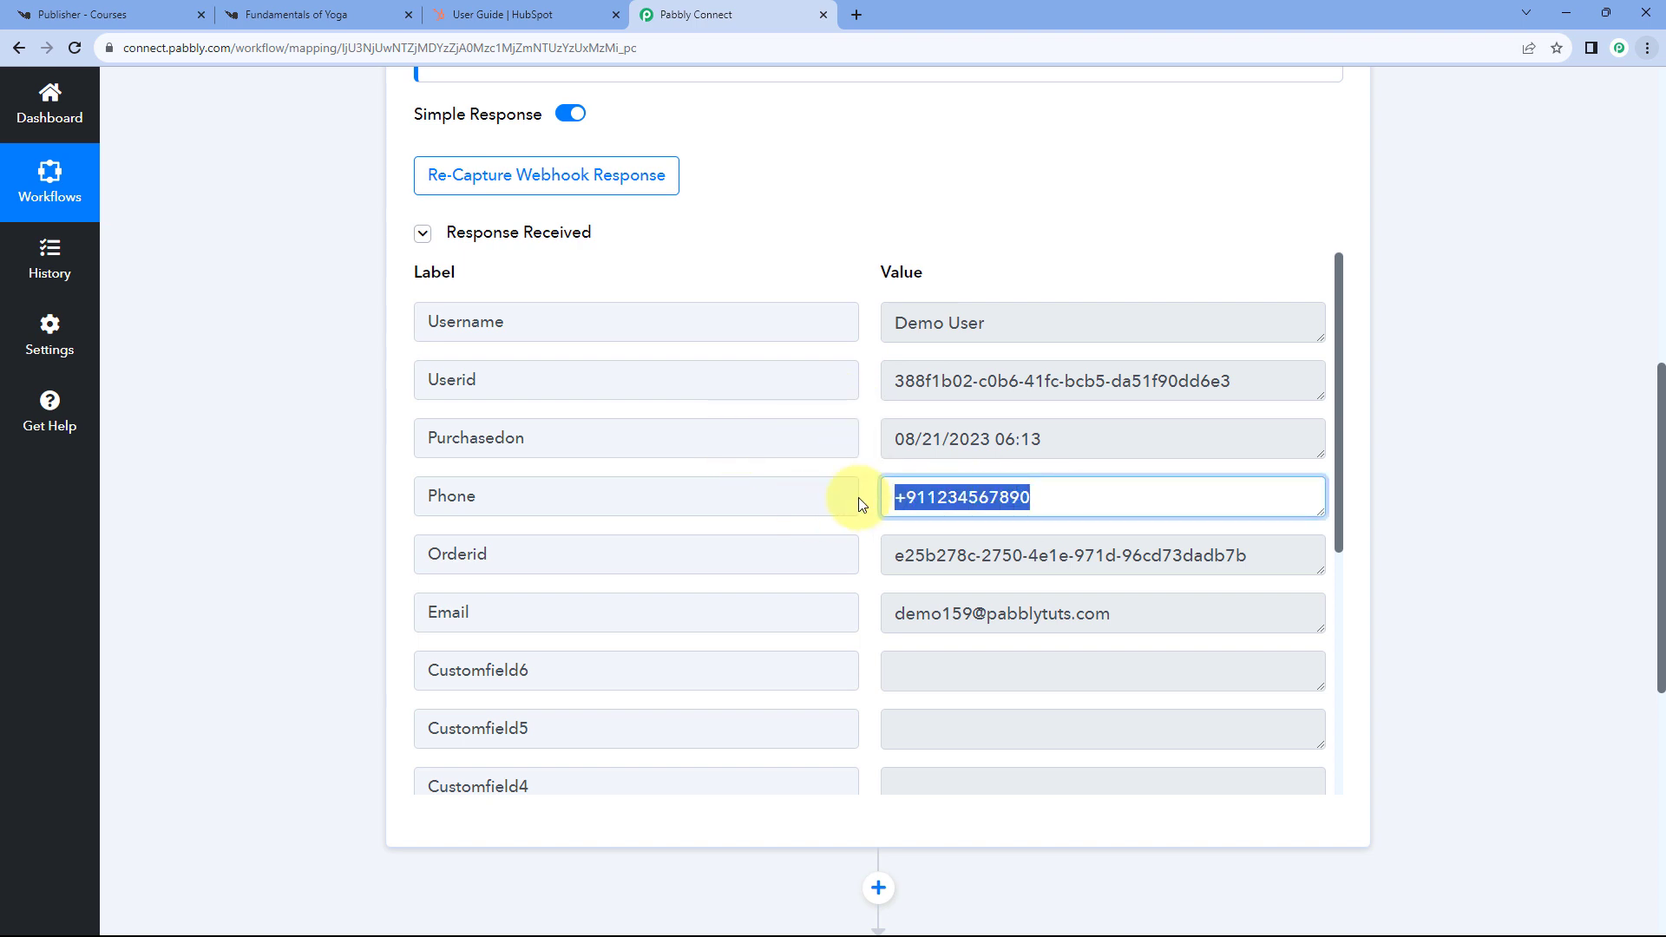
click(863, 503)
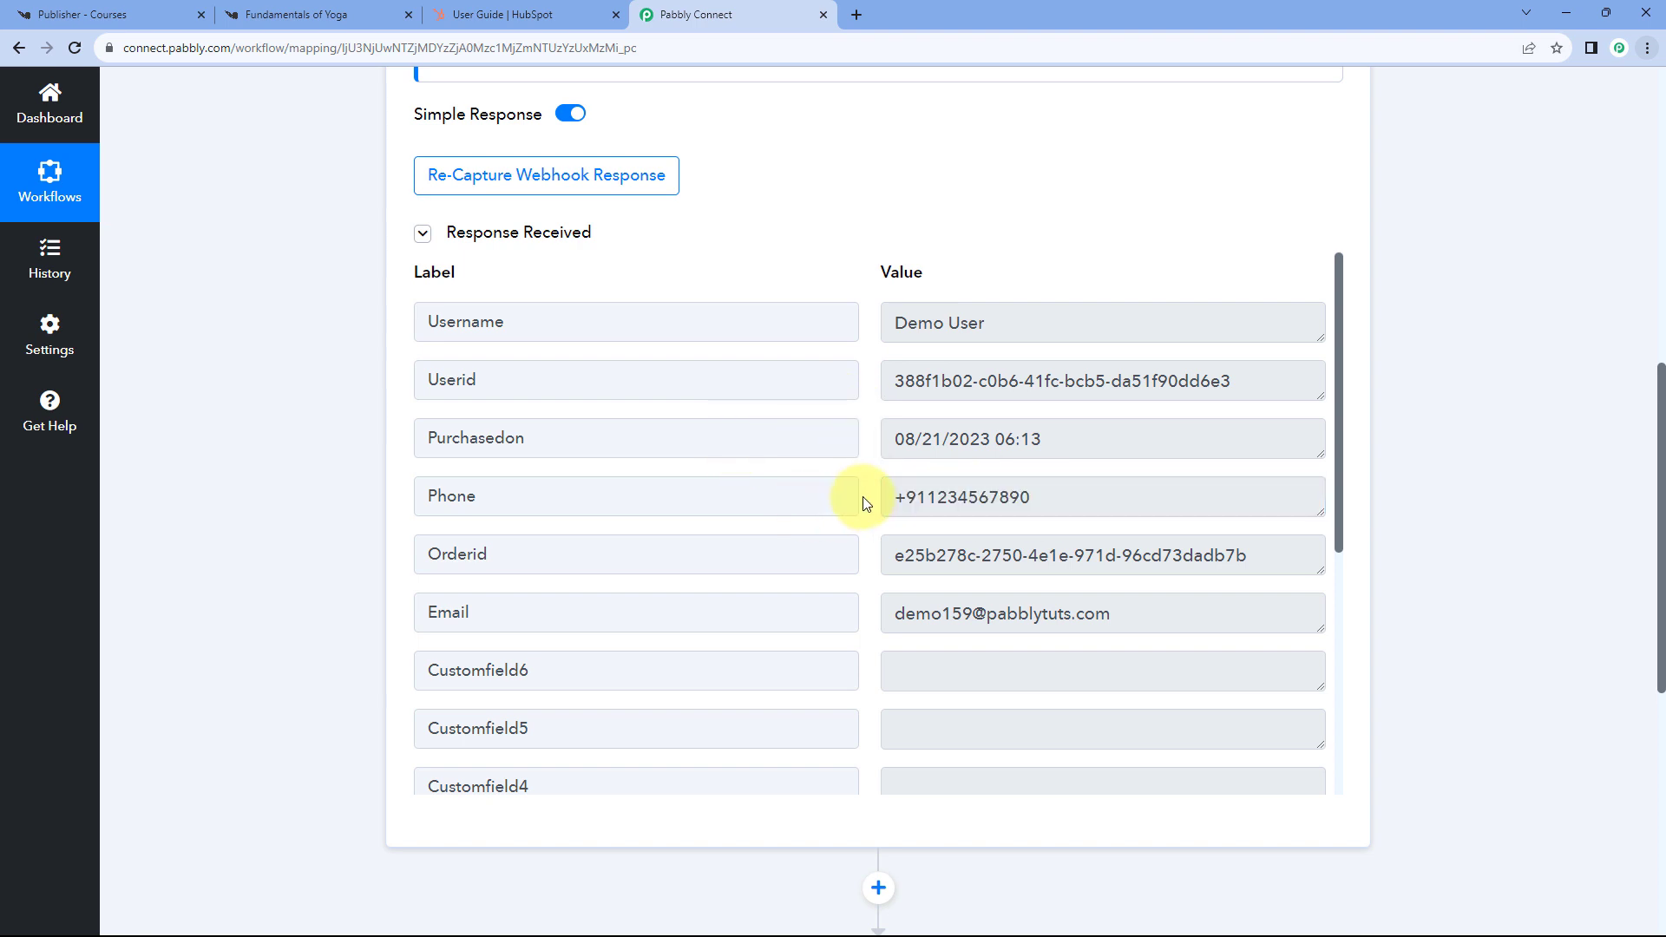
- Highlight the order id, email, Customfield2 phone, course name, INR currency, course id and 500.00 amount
scroll(863, 495, down, 1)
drag(893, 481, 1250, 473)
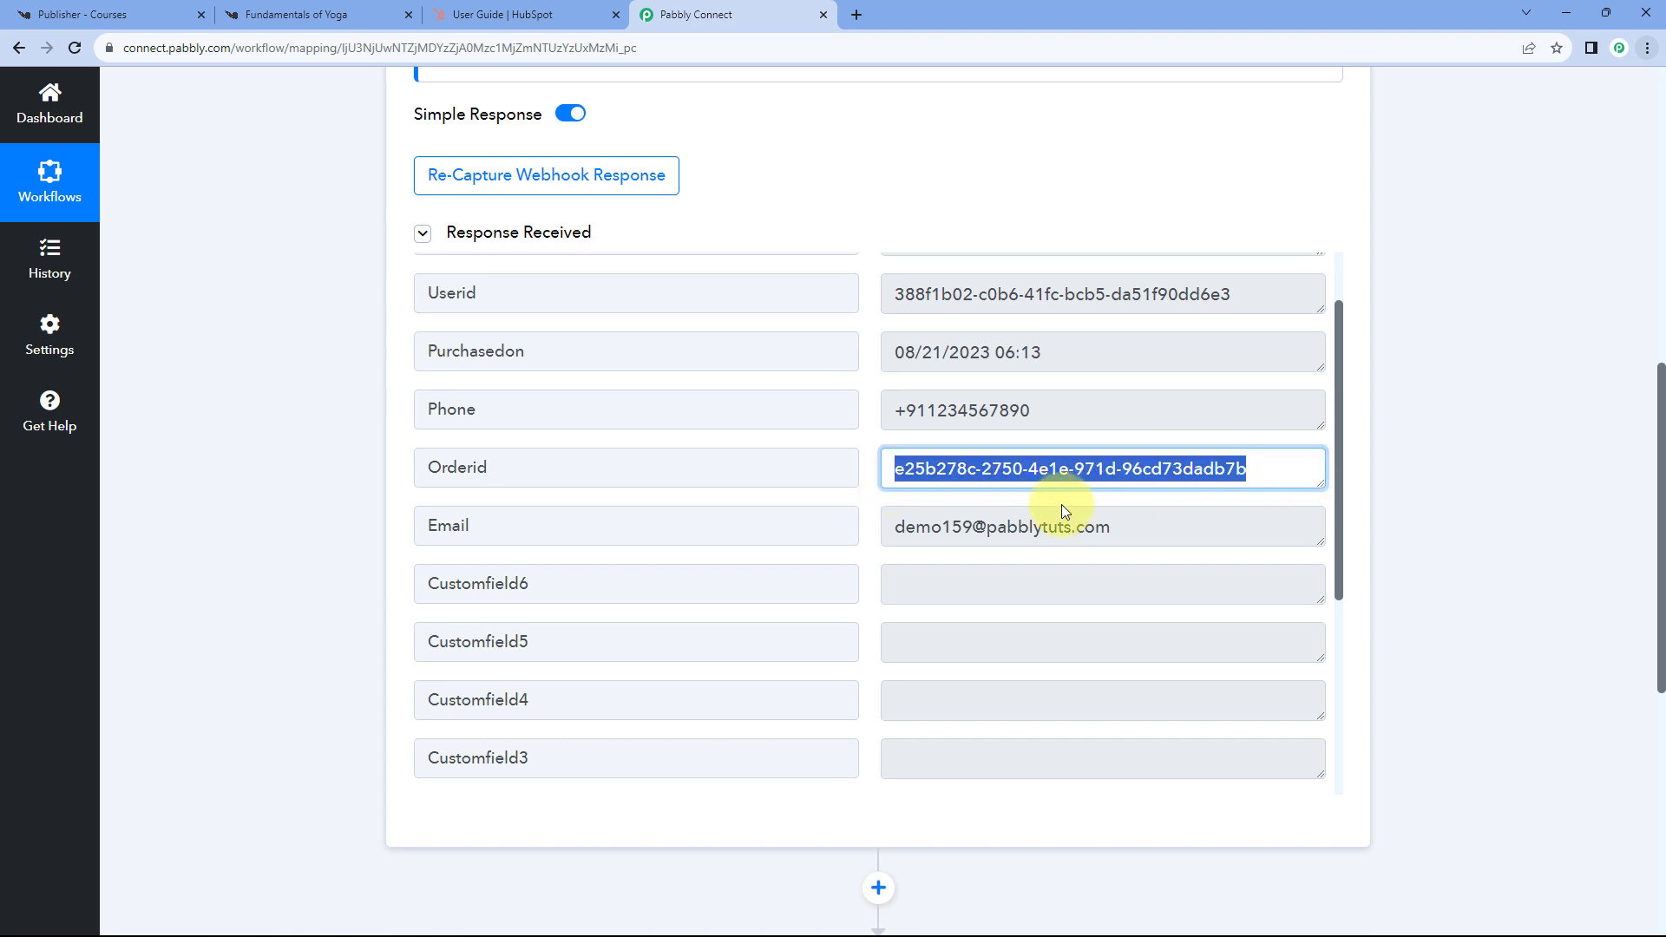
drag(1146, 524, 868, 533)
click(861, 501)
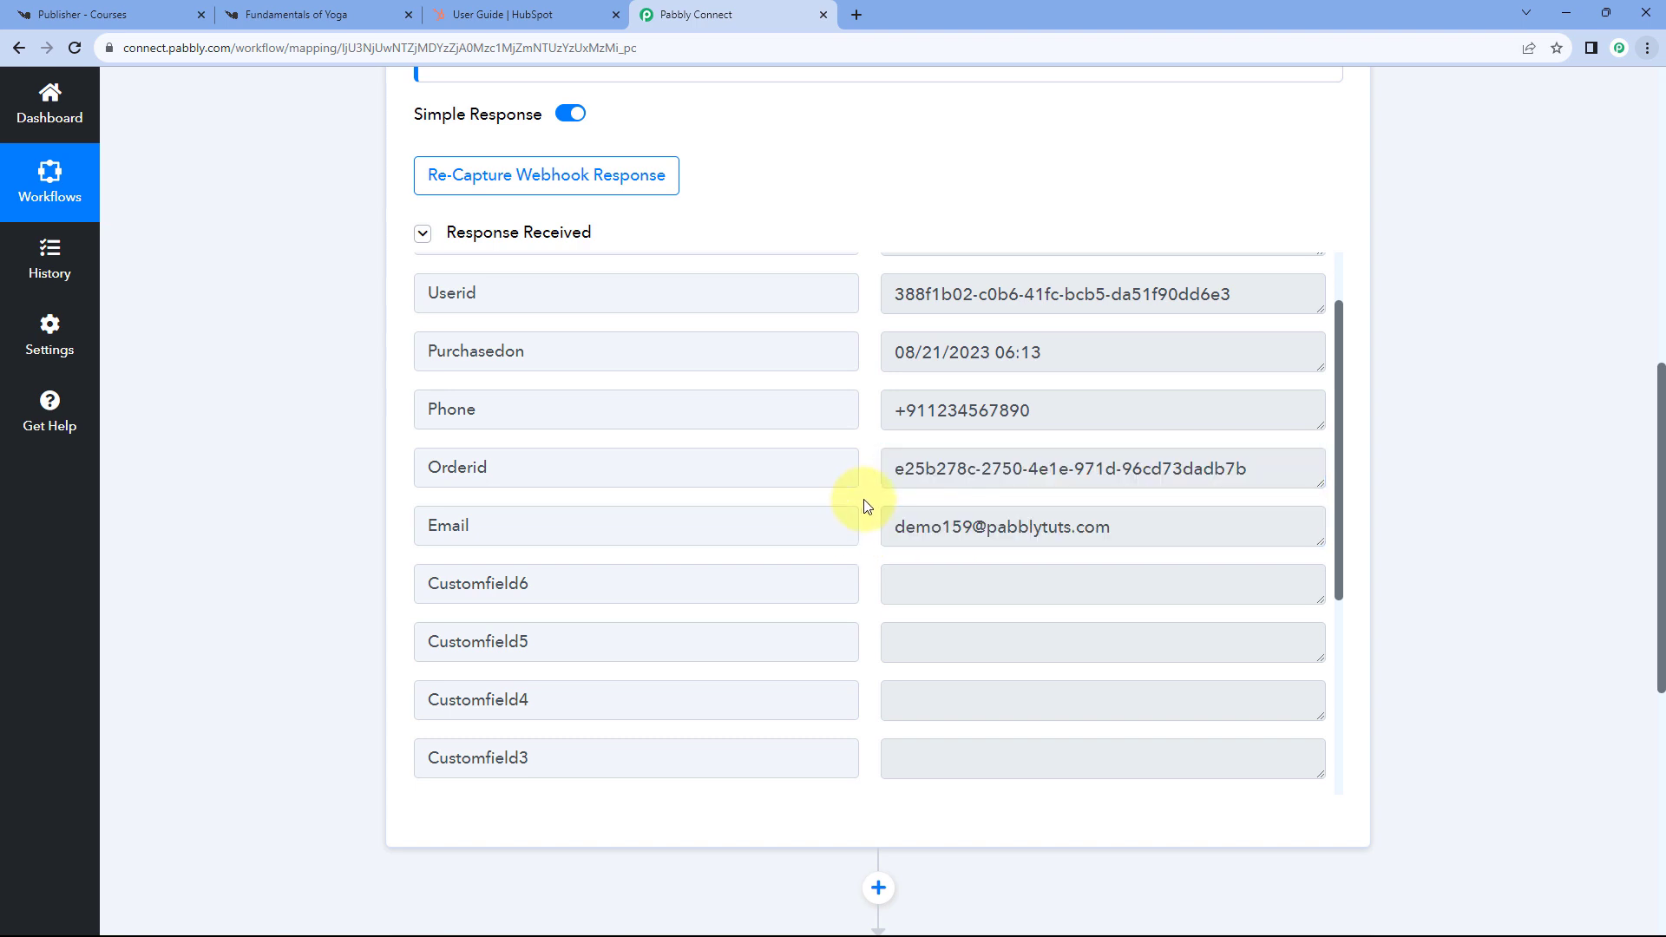
scroll(867, 505, down, 4)
drag(1039, 471, 859, 470)
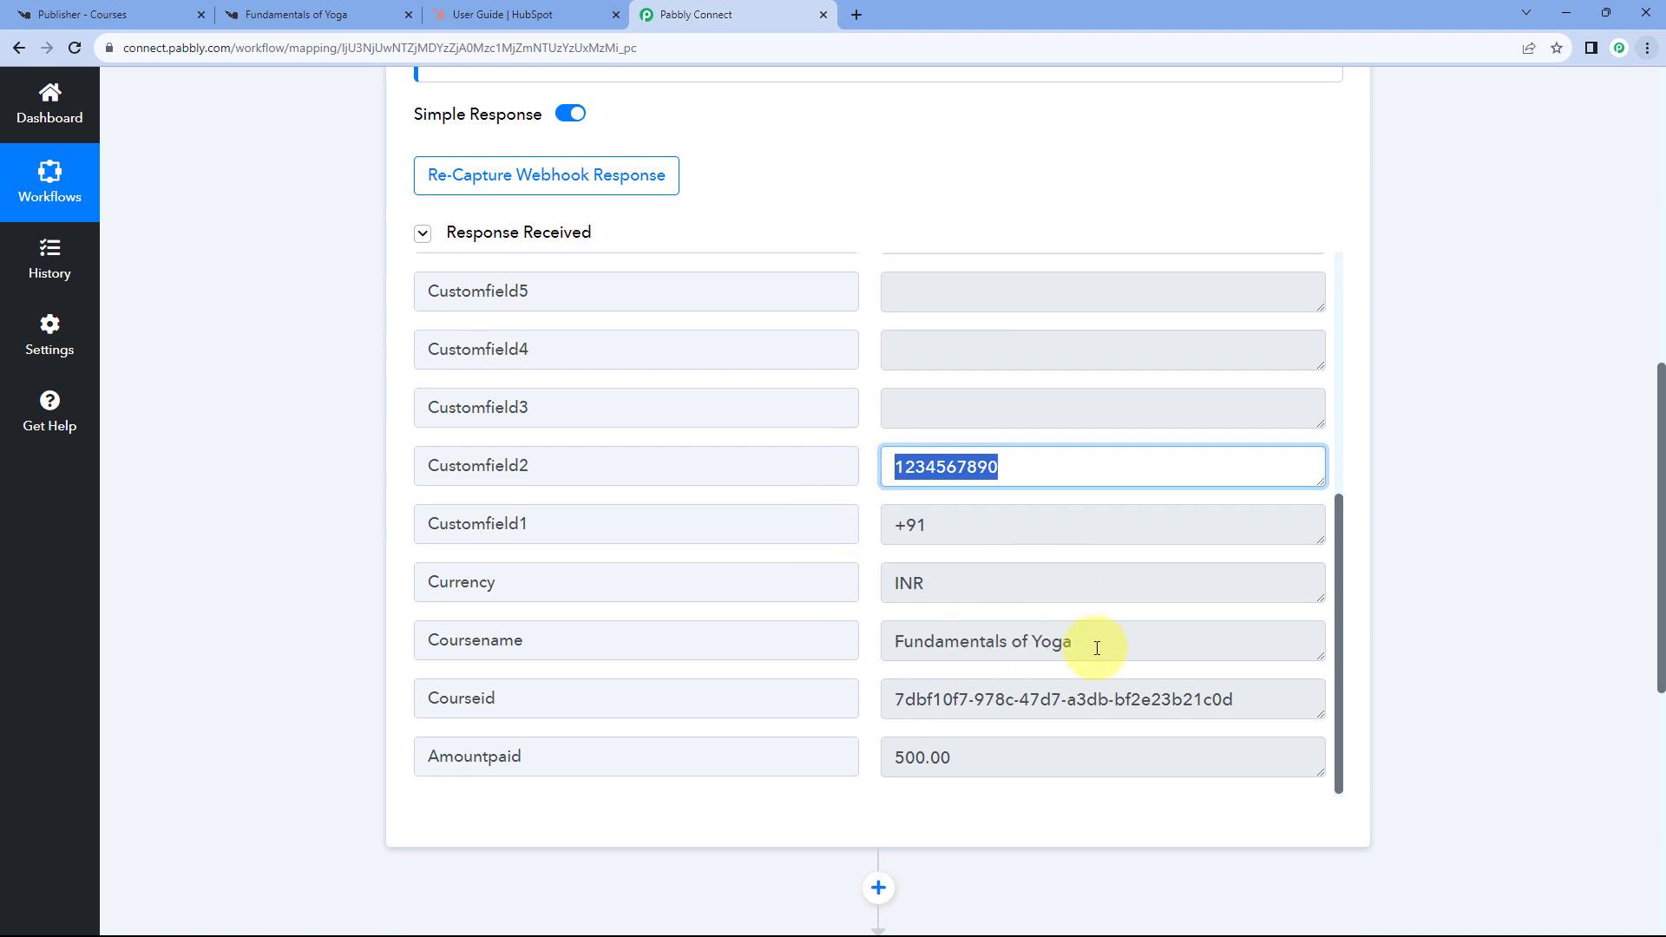
drag(1085, 646, 852, 647)
drag(891, 593, 967, 597)
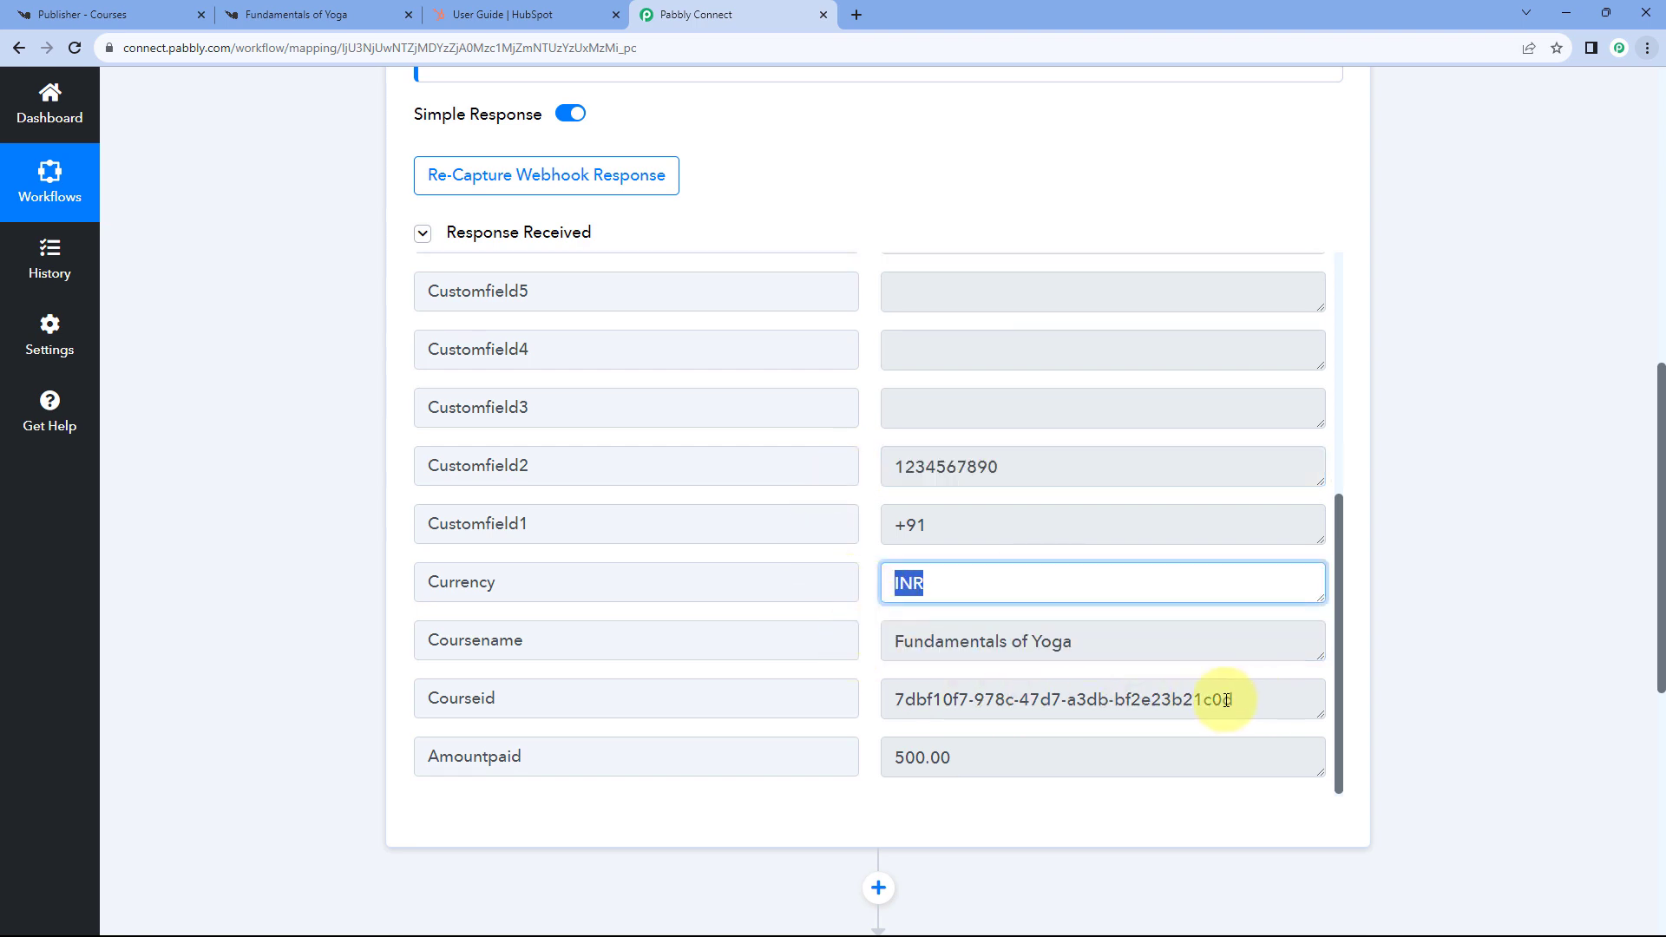
drag(1232, 700, 894, 701)
drag(954, 758, 877, 759)
click(867, 590)
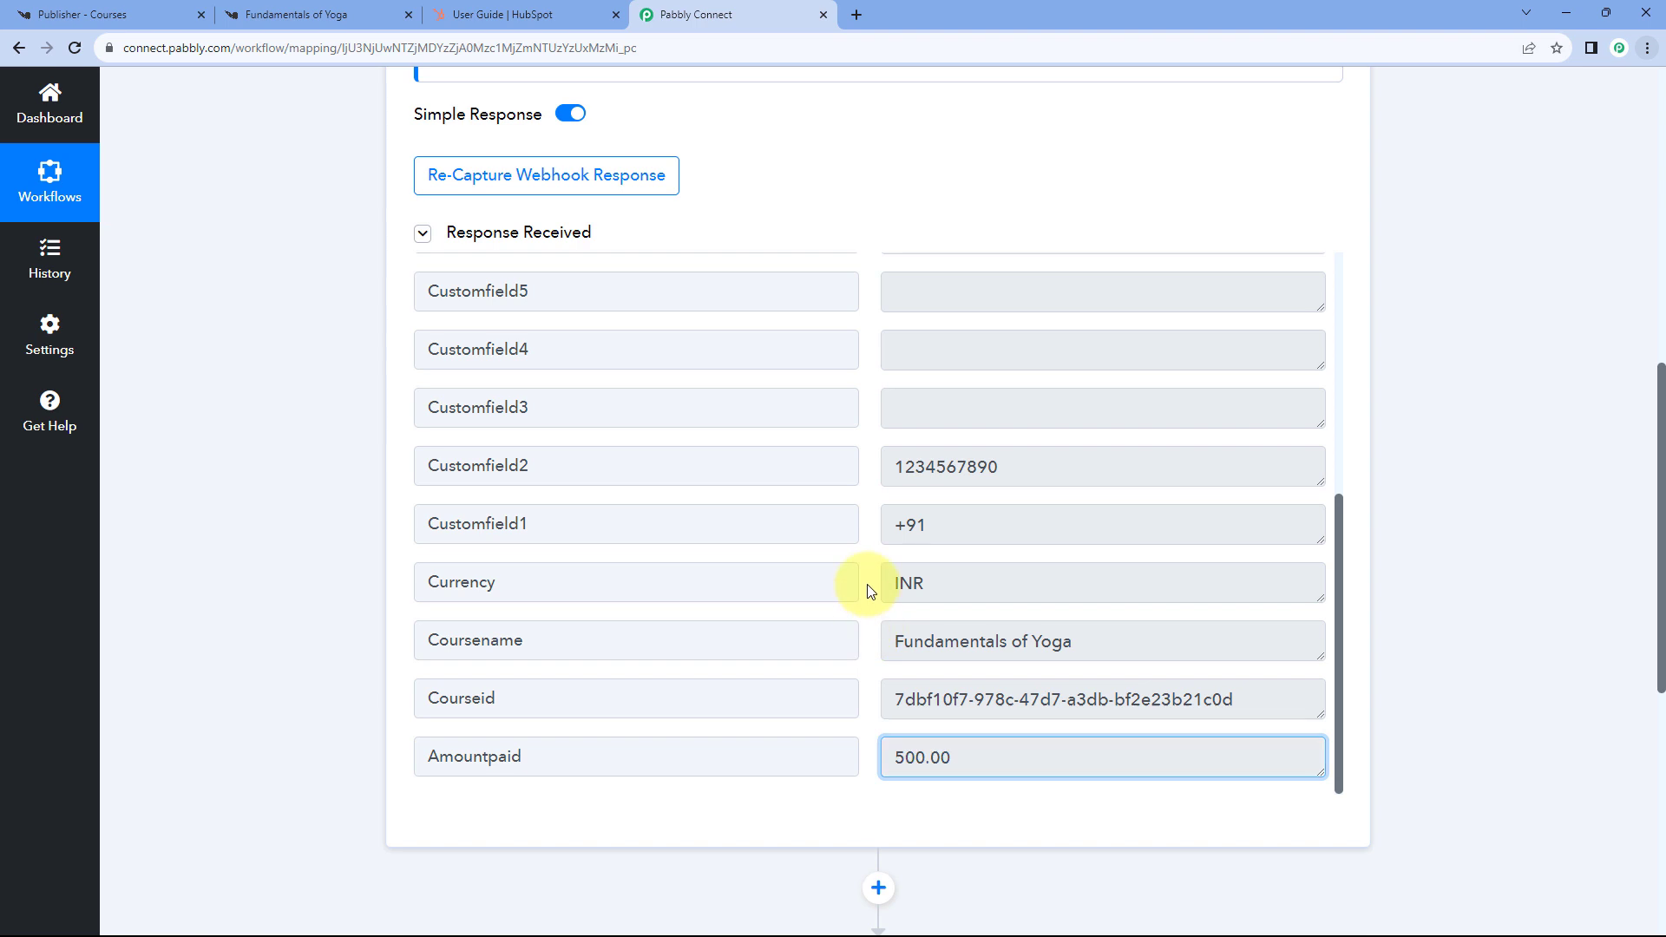
- Scroll back up and highlight the captured buyer name once more
scroll(867, 591, up, 5)
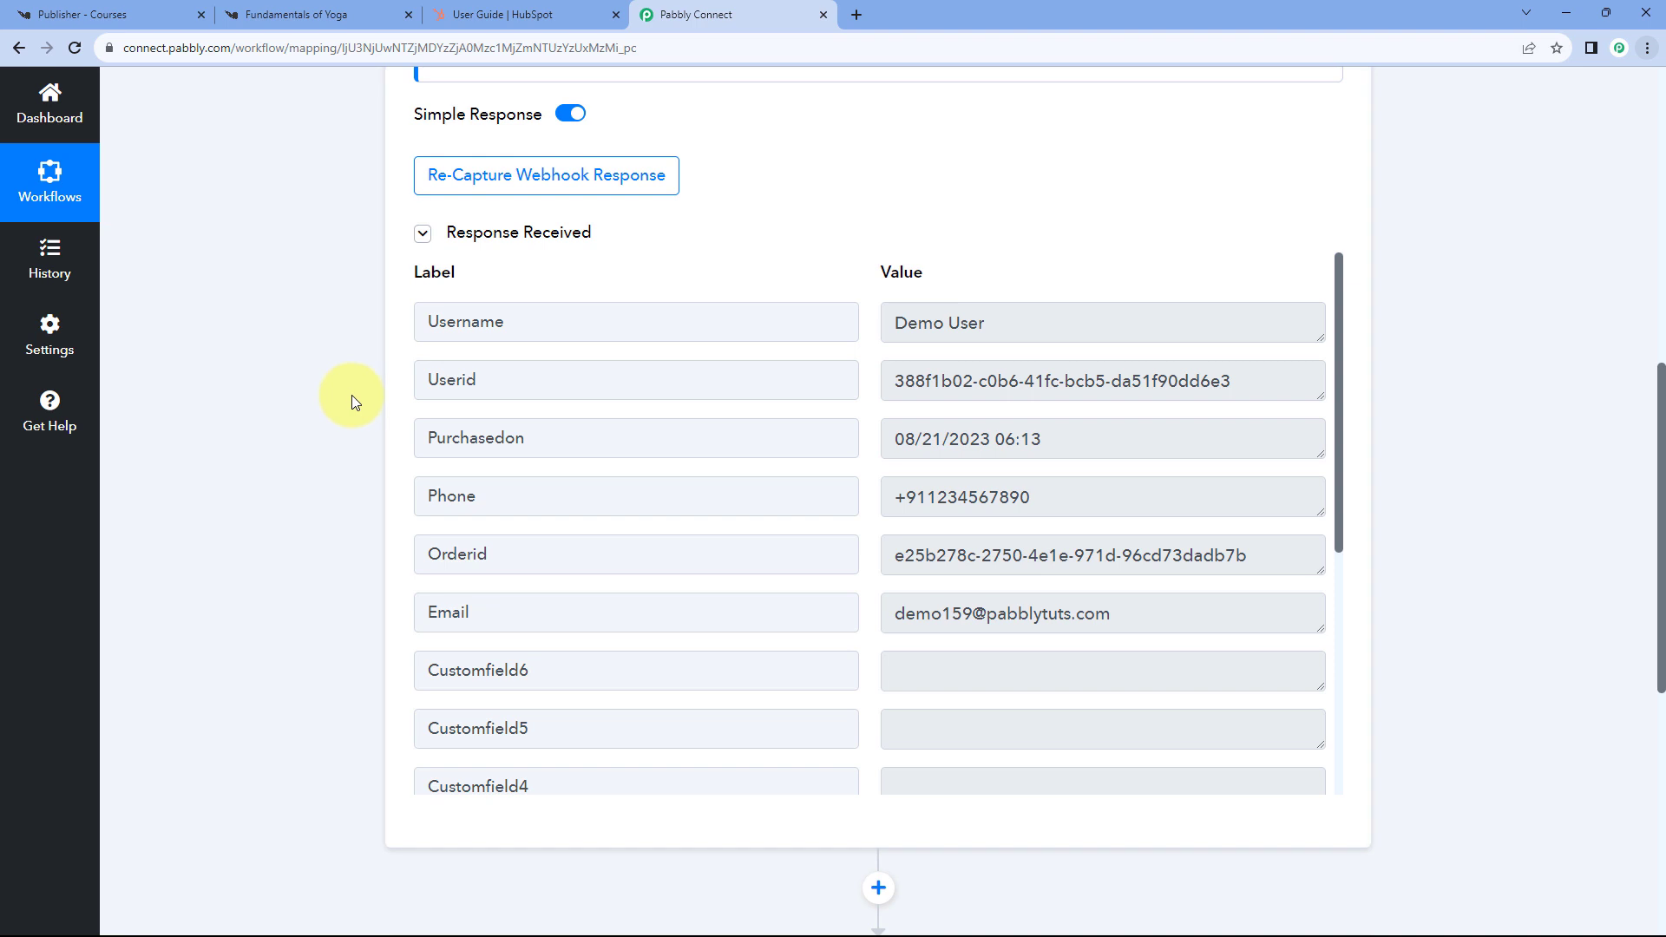
drag(1000, 322, 852, 294)
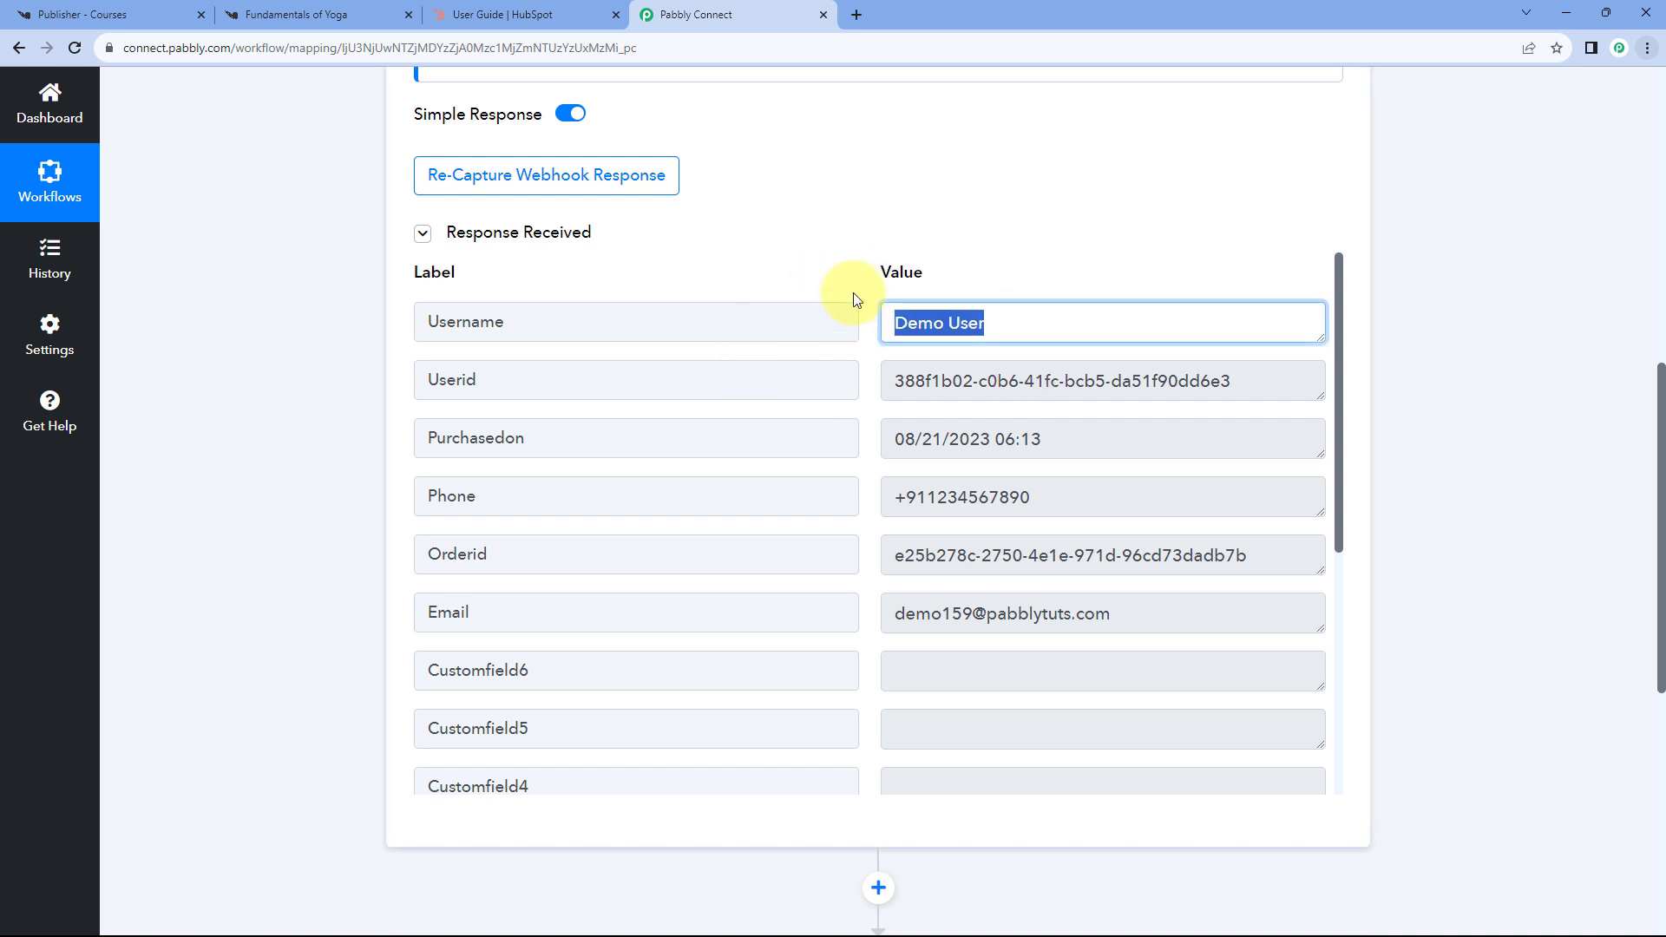
click(853, 297)
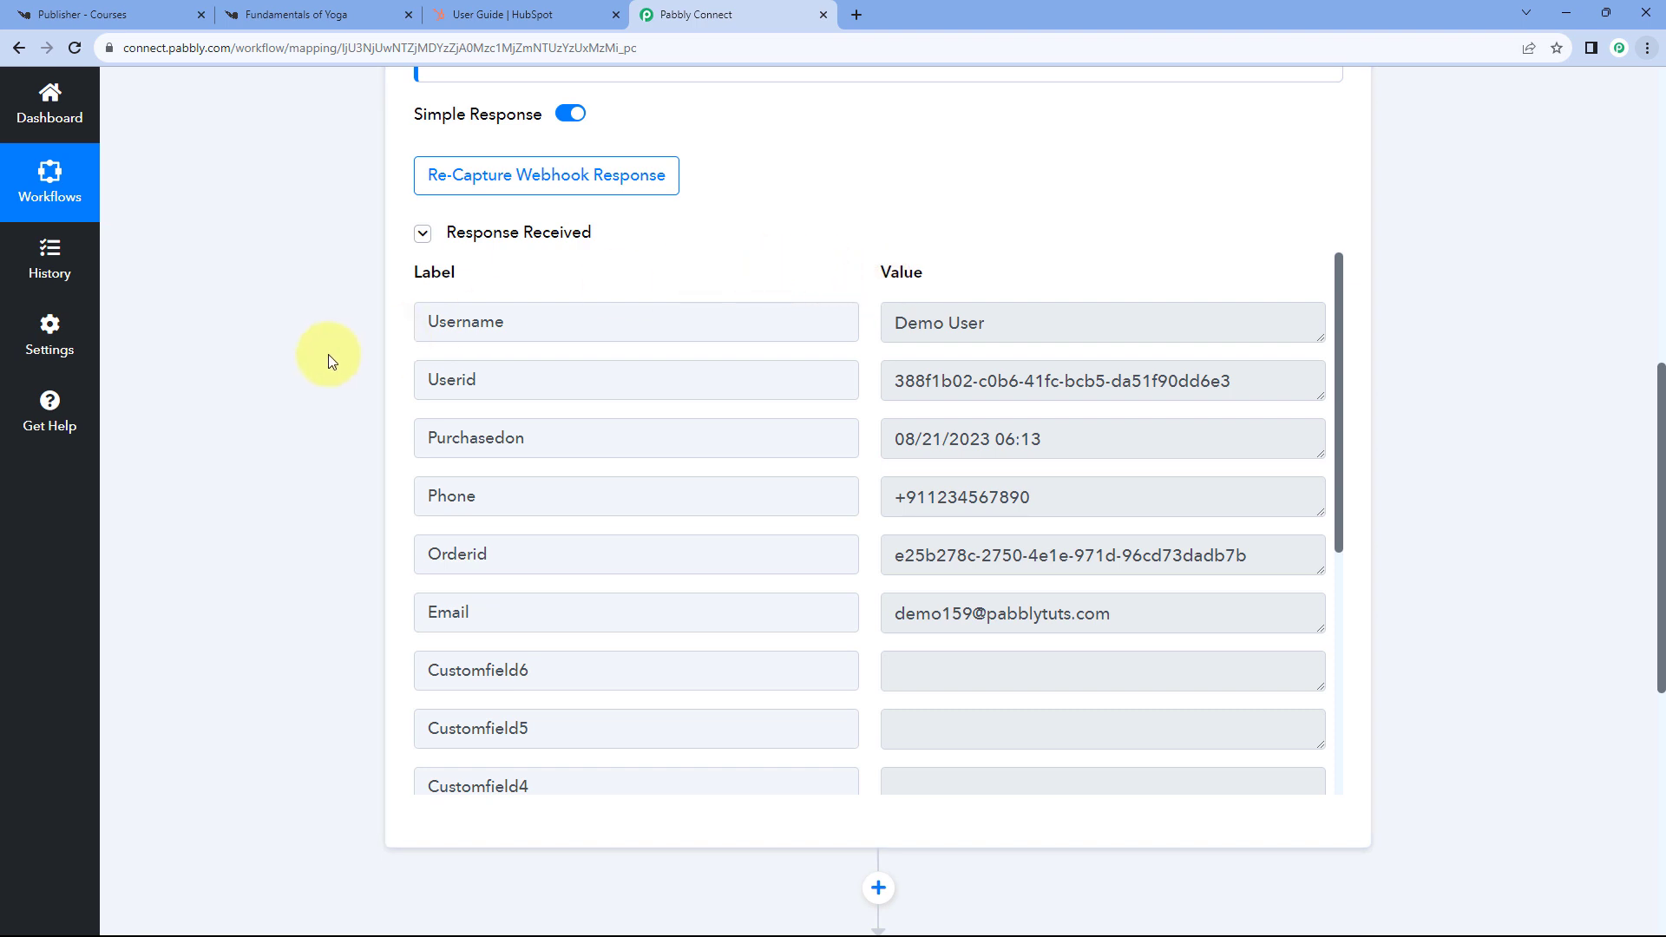
scroll(328, 357, down, 7)
- Make step 2 a HubSpot CRM 'Create a Contact' action and start its connection
click(929, 361)
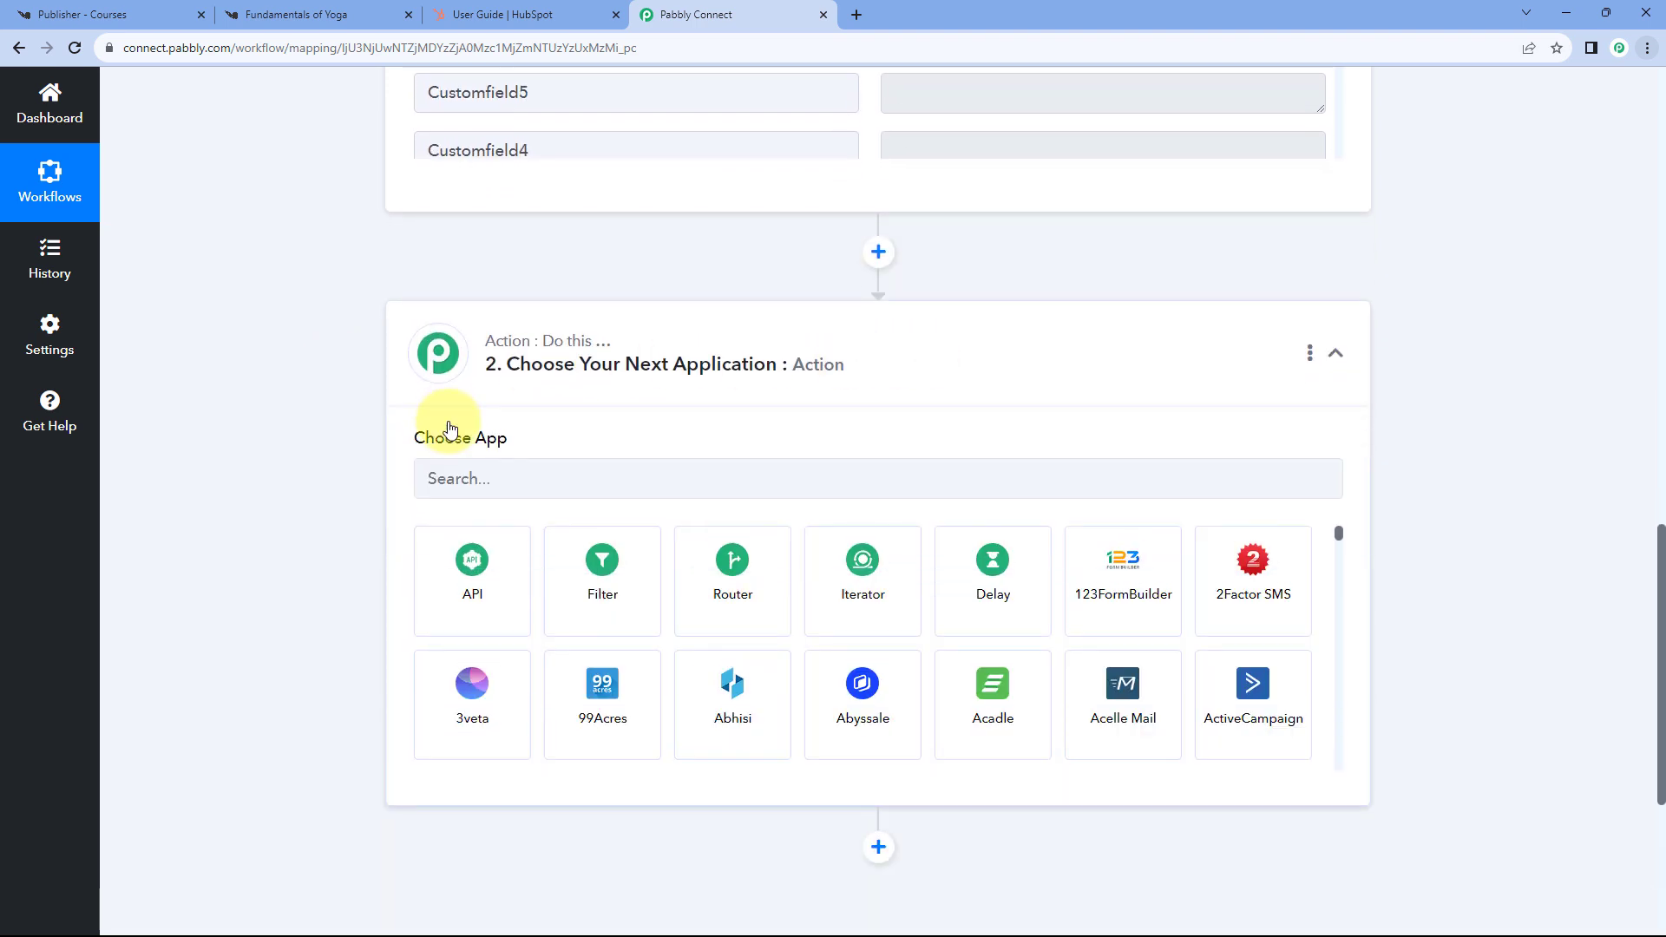
click(423, 462)
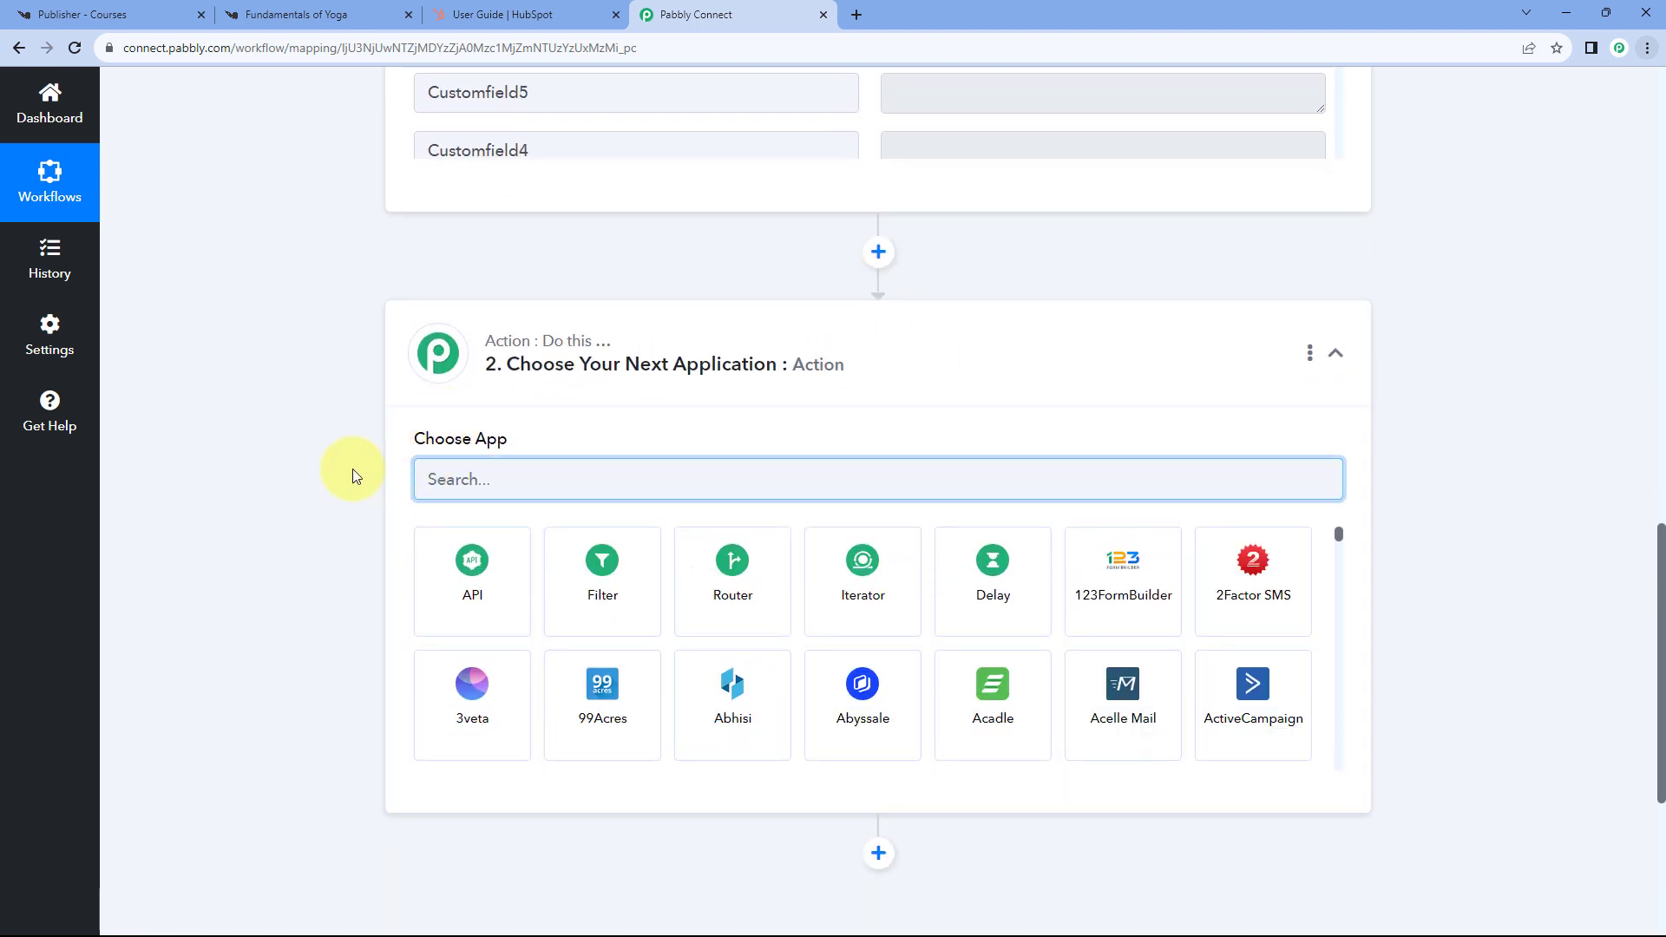
text(HubSpot)
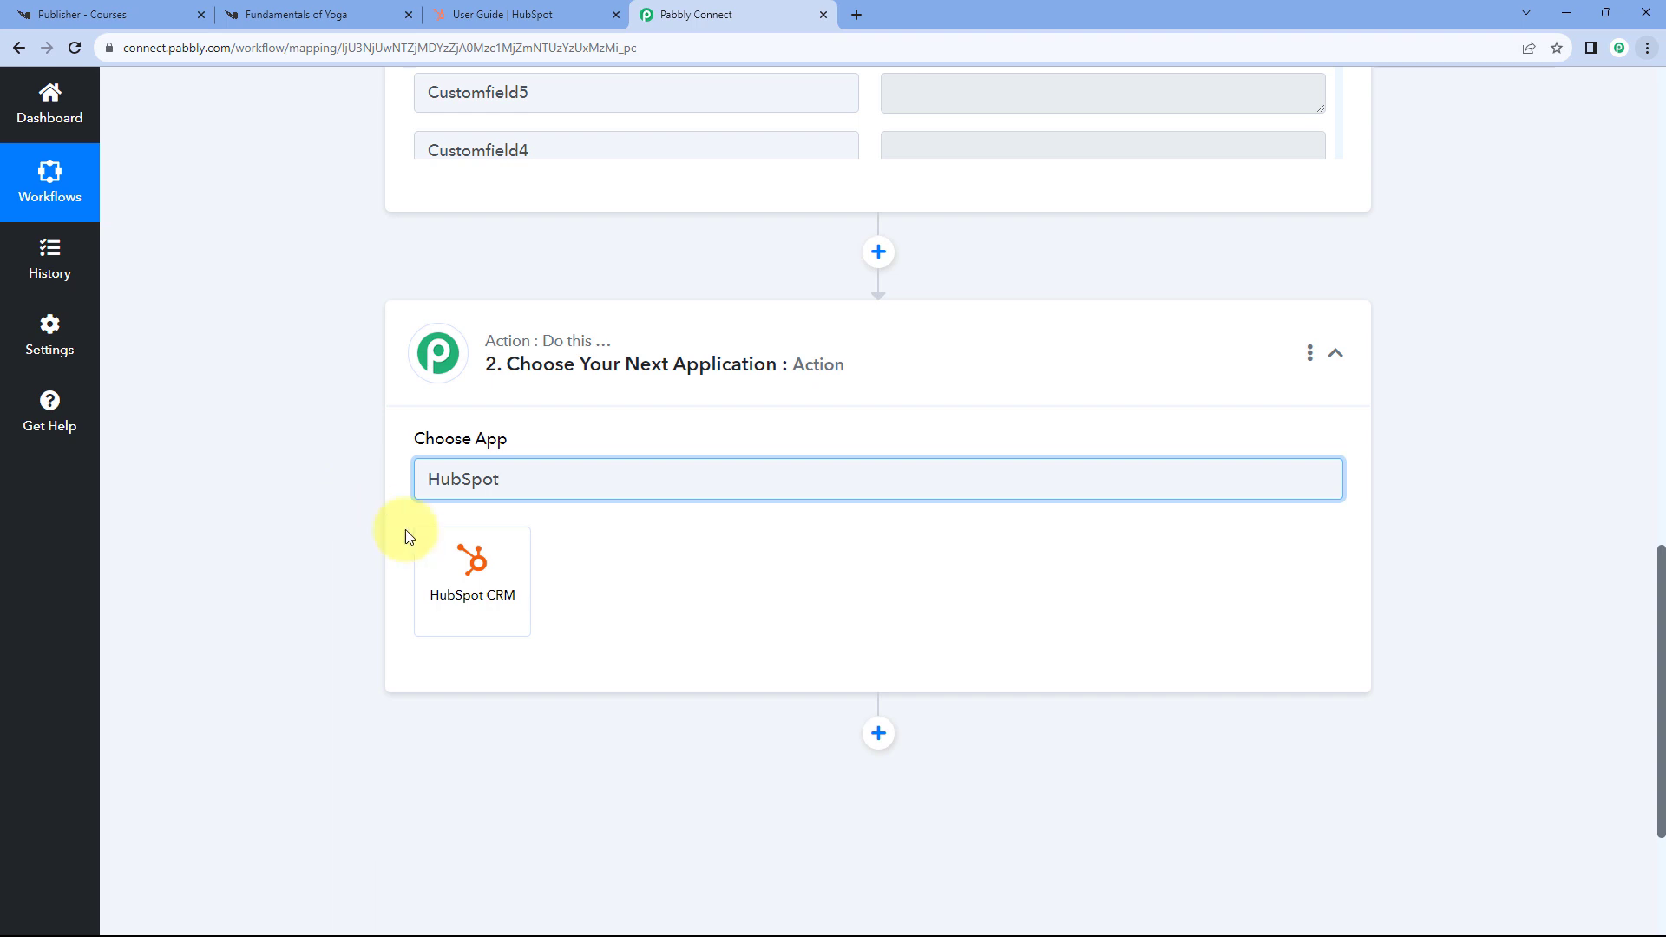
click(473, 560)
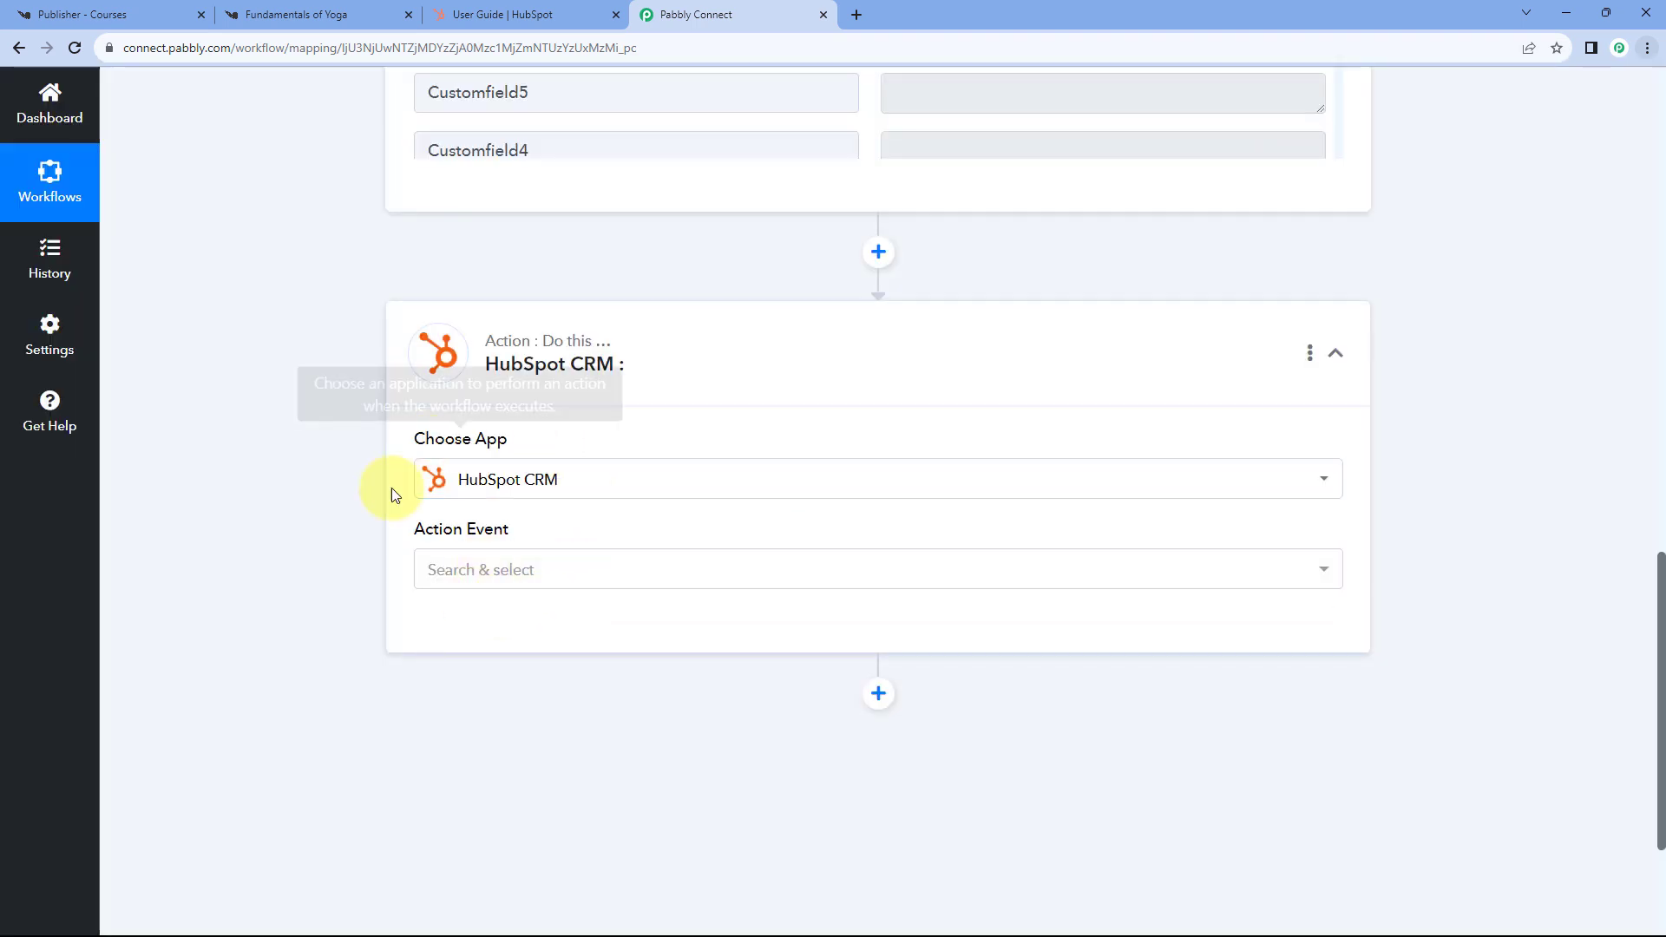
scroll(431, 365, down, 2)
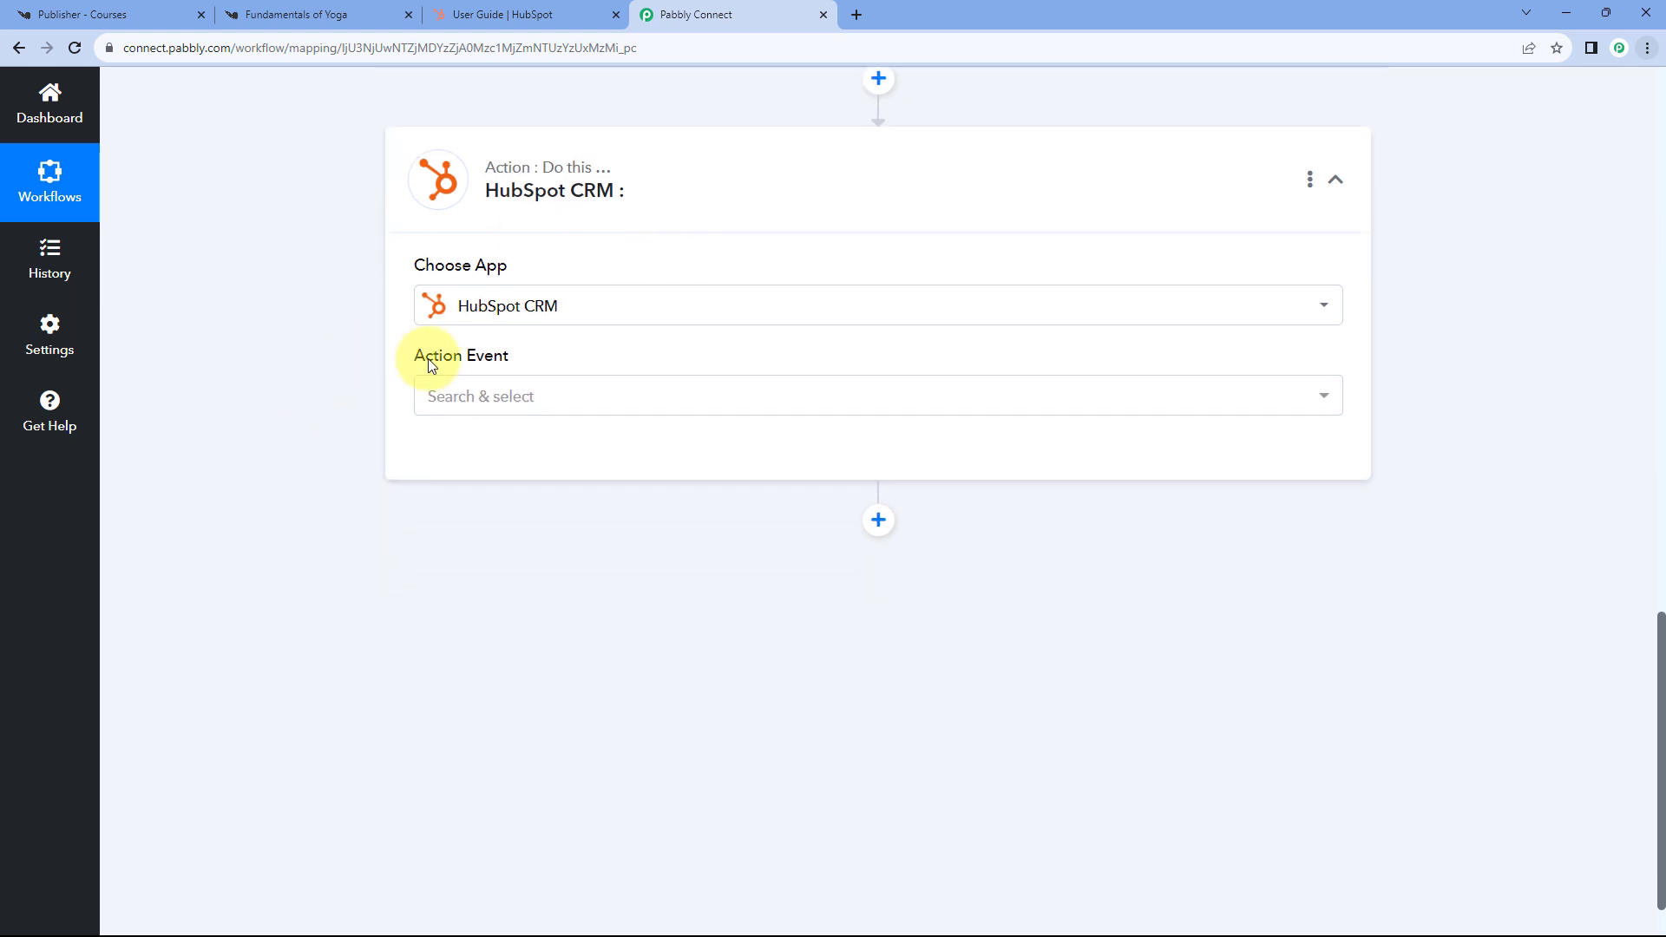
click(584, 394)
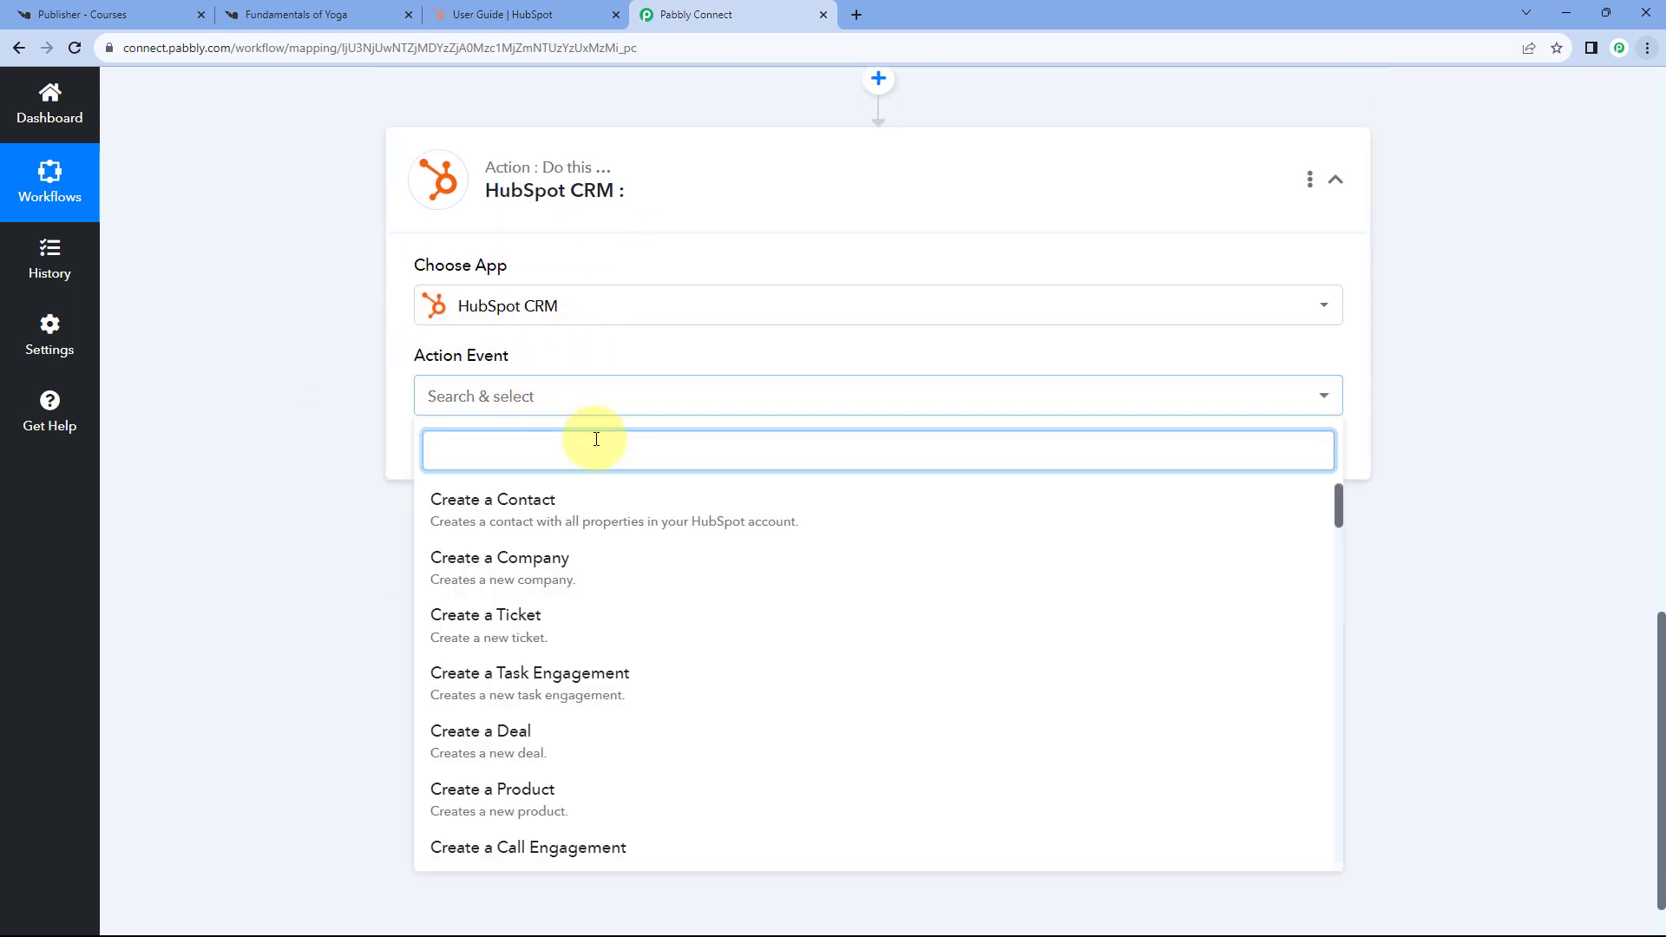
click(600, 500)
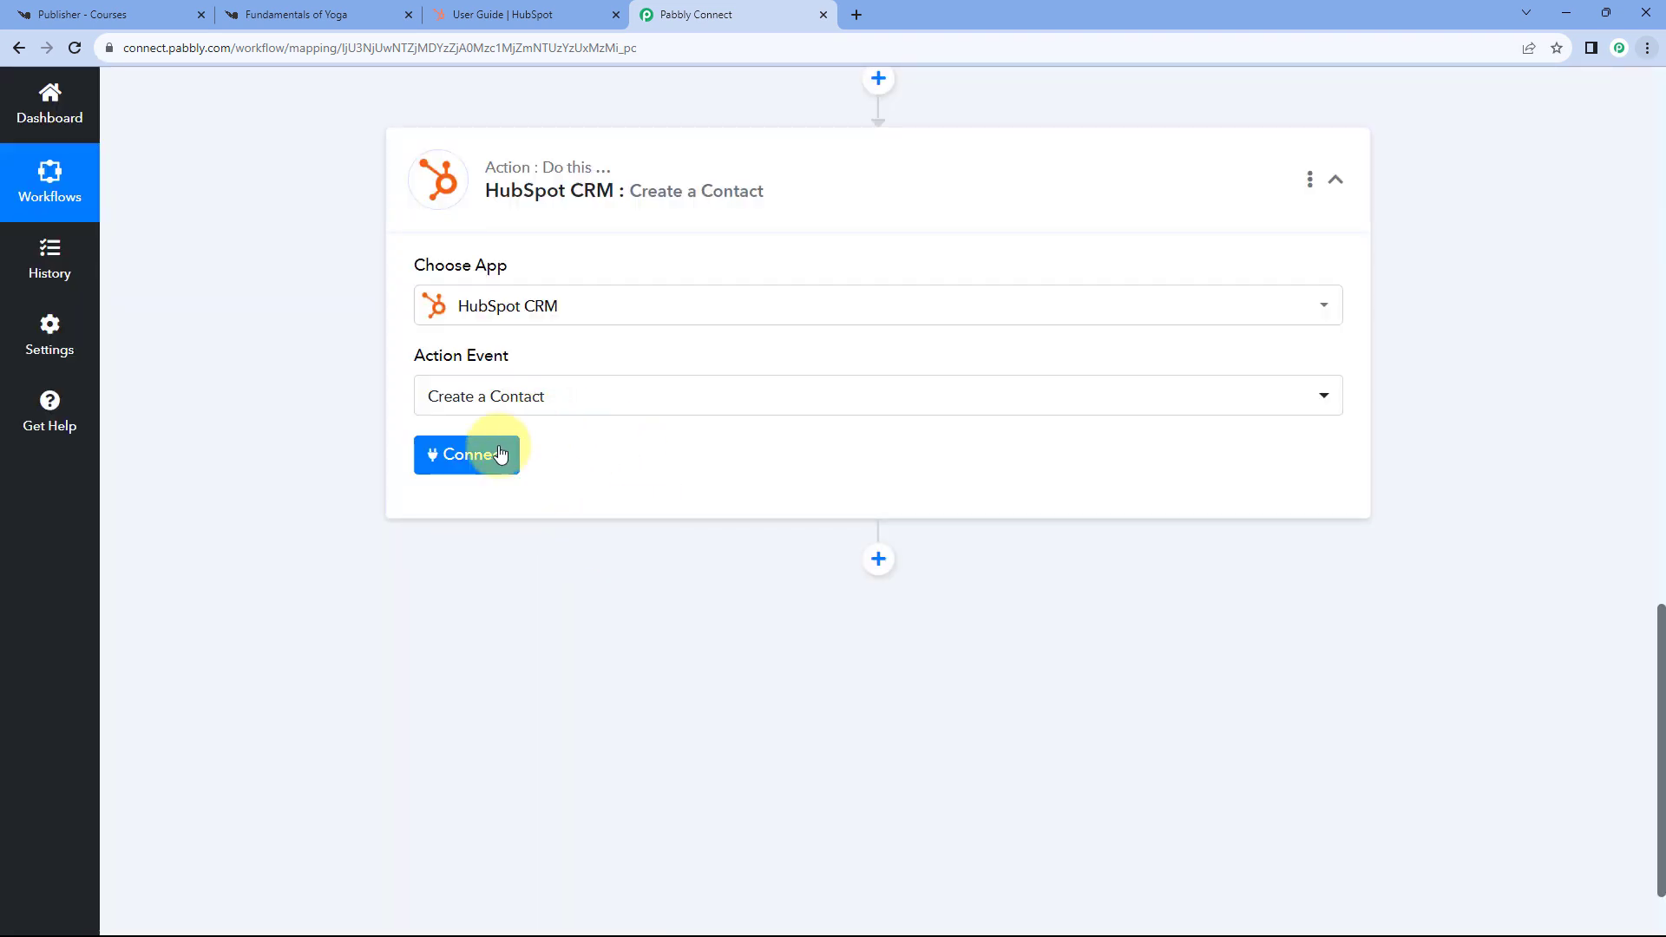
click(499, 452)
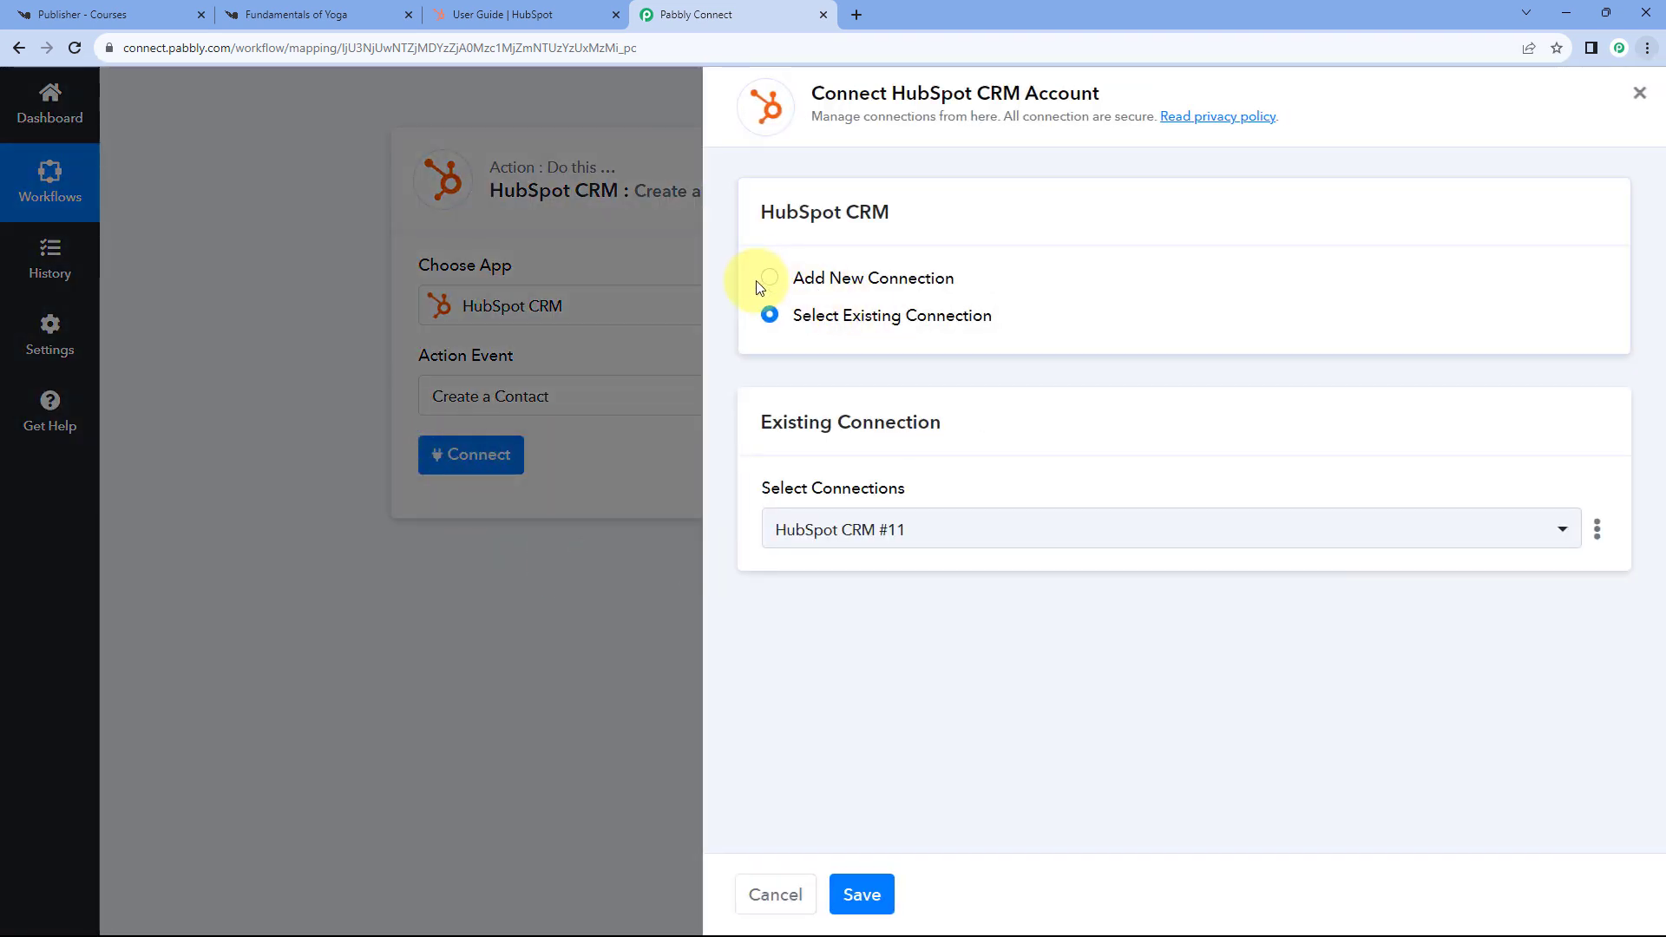
- Add a new HubSpot CRM connection, choosing and authorizing the HubSpot account in the OAuth window
click(807, 281)
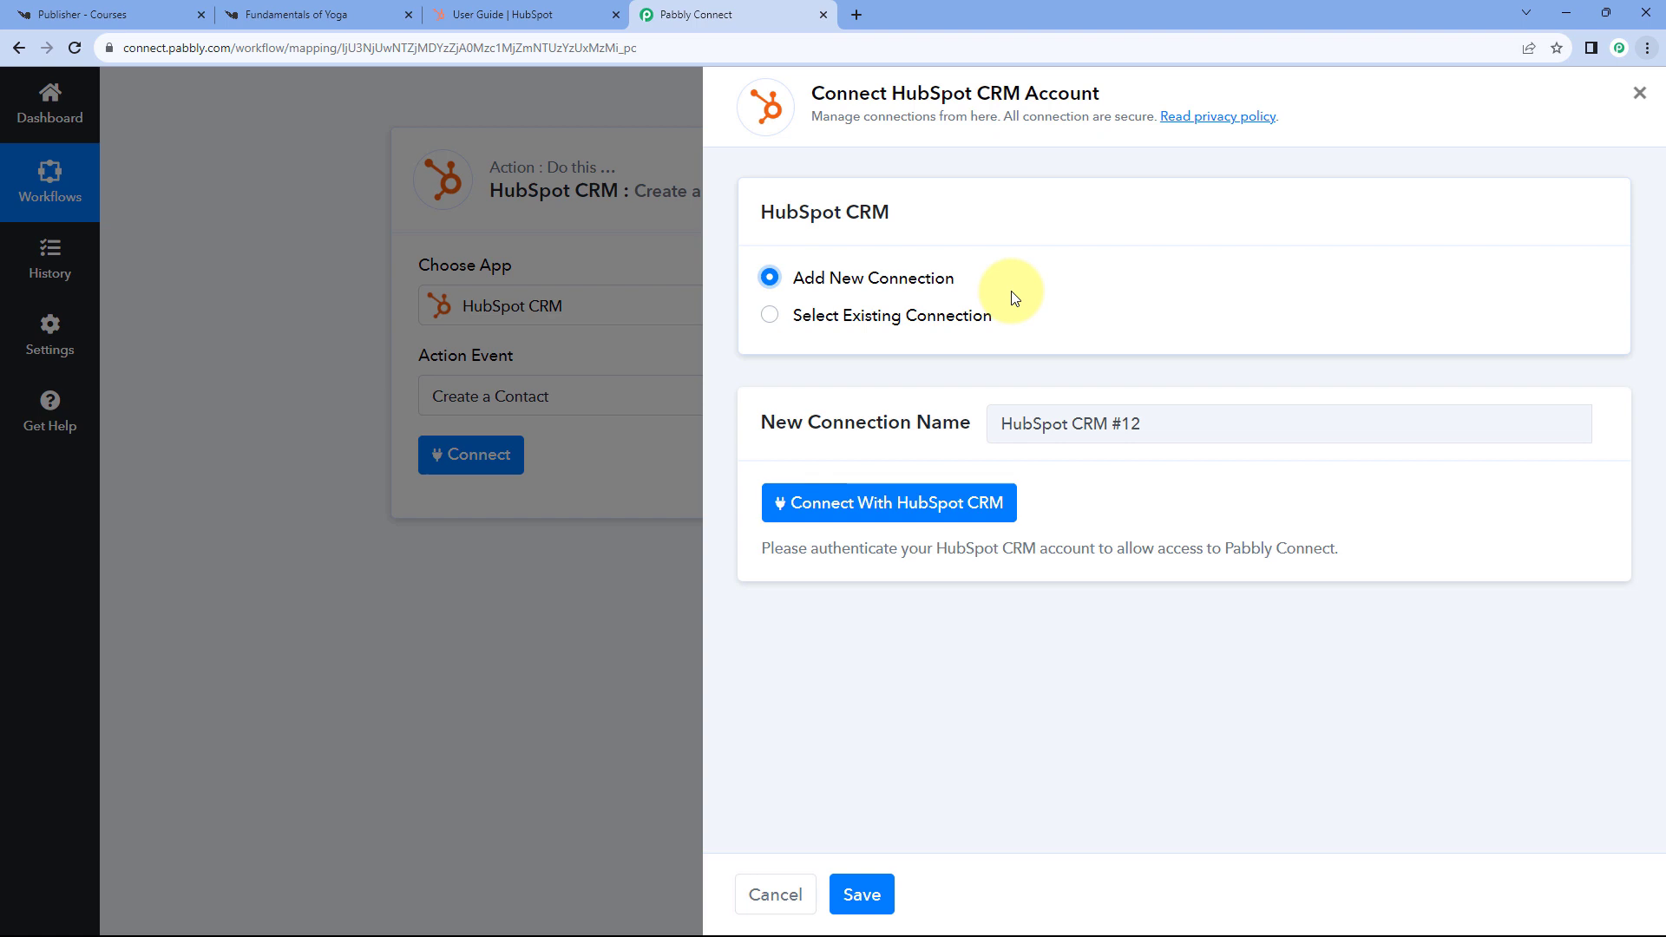
click(898, 507)
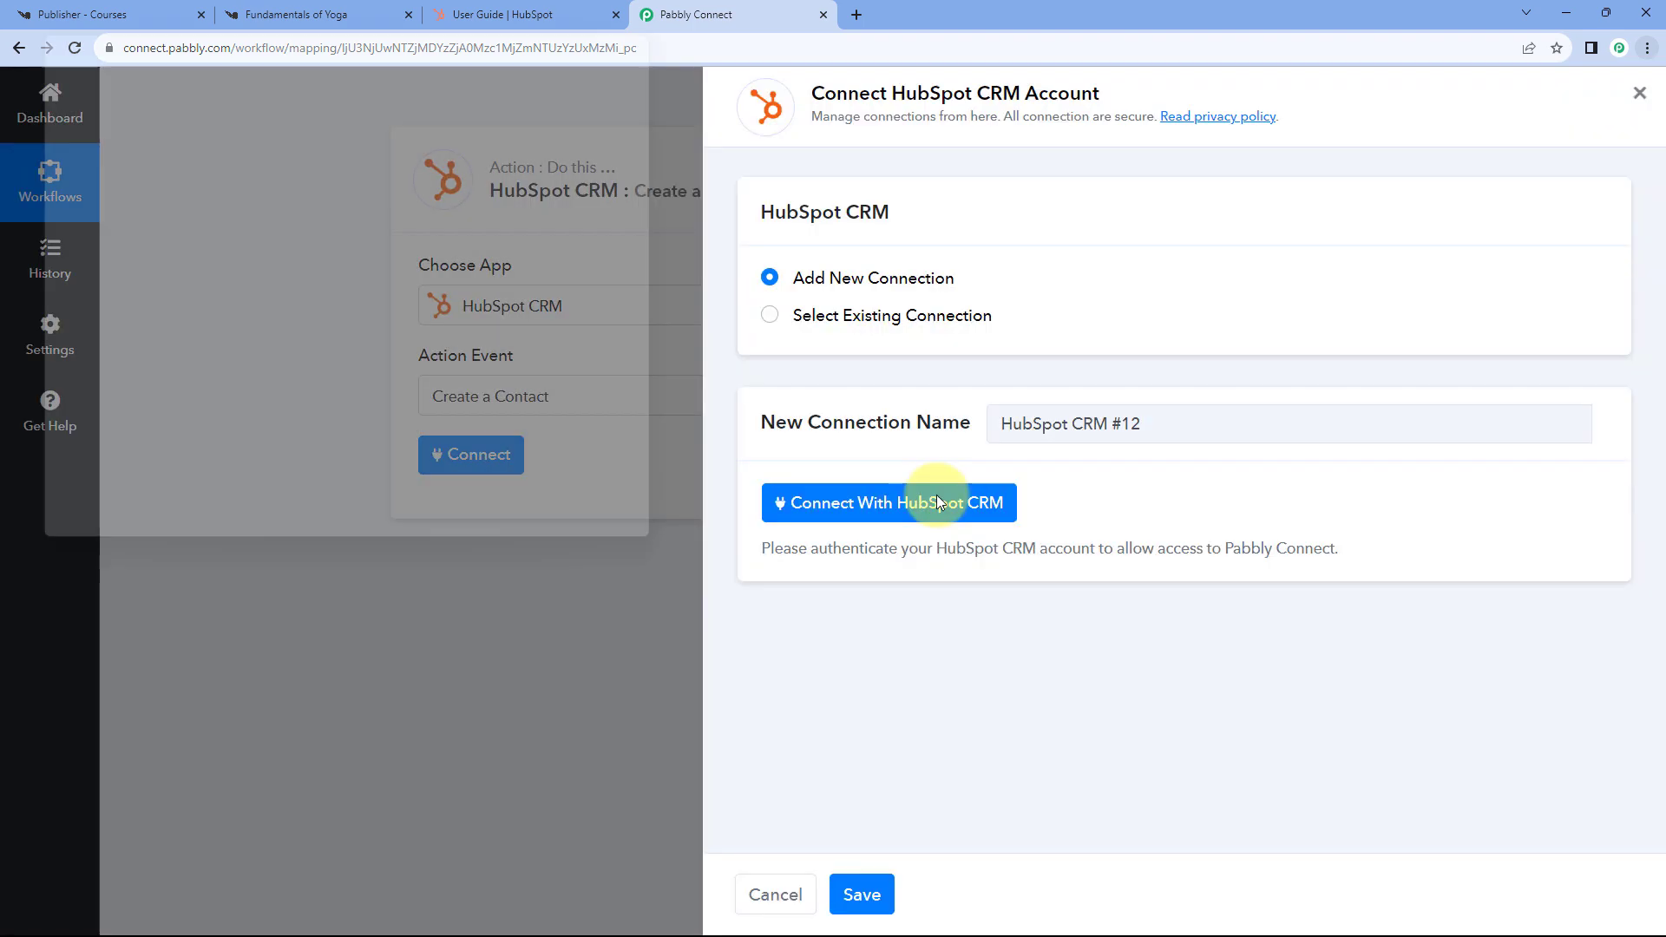
click(509, 12)
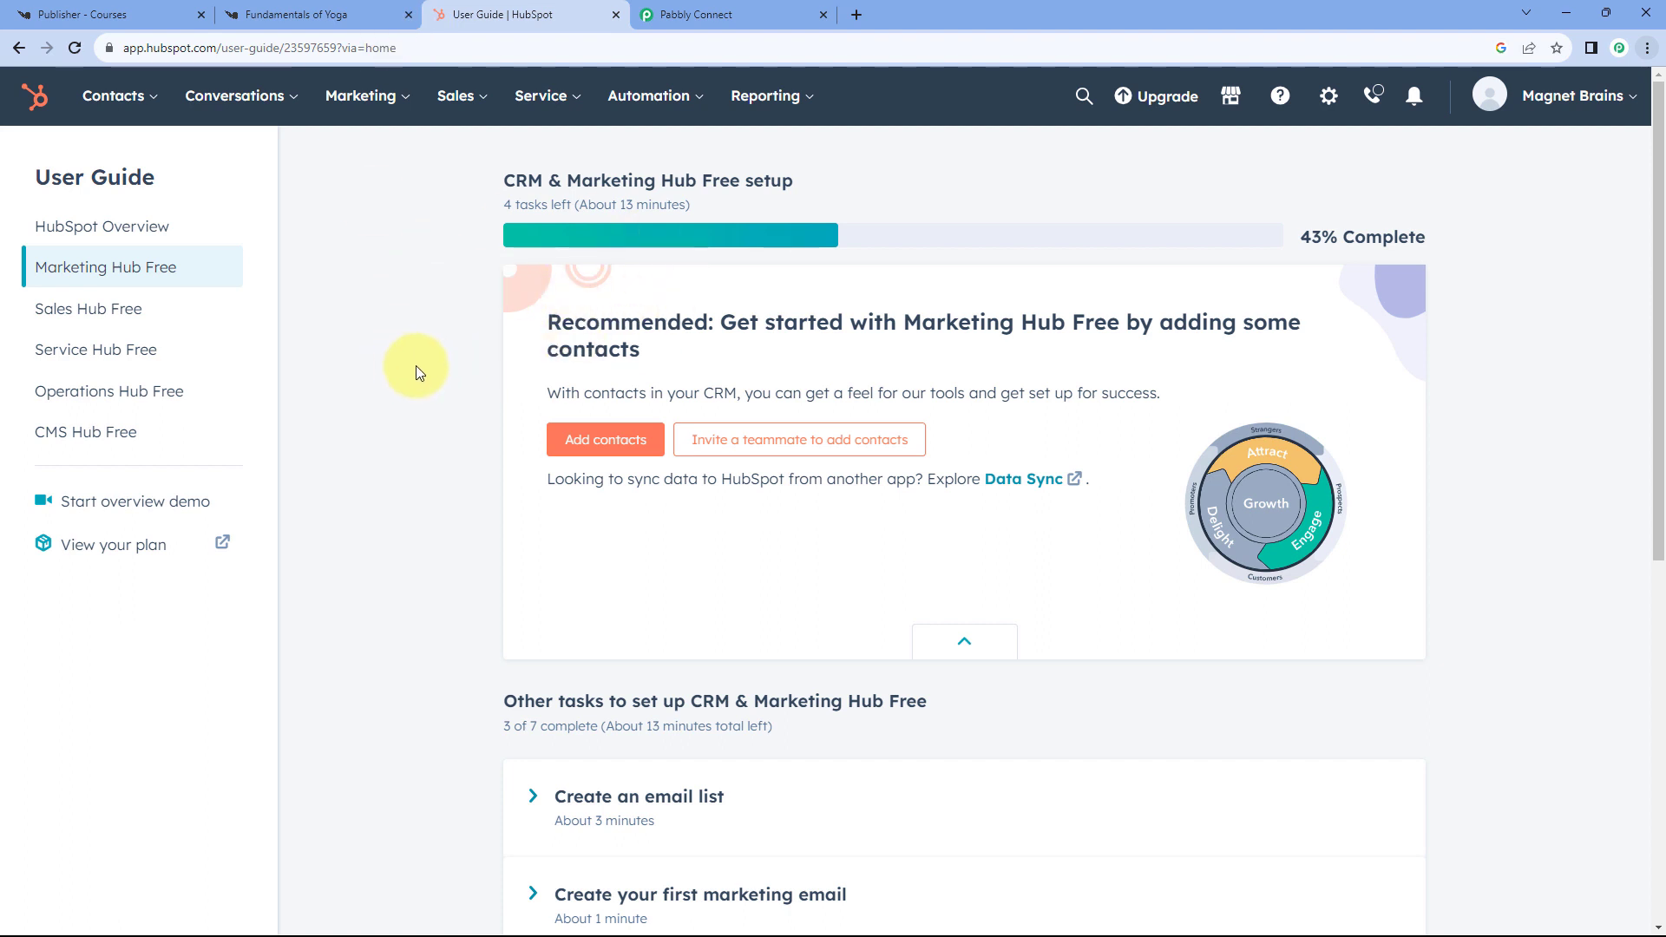
click(695, 14)
scroll(179, 451, down, 3)
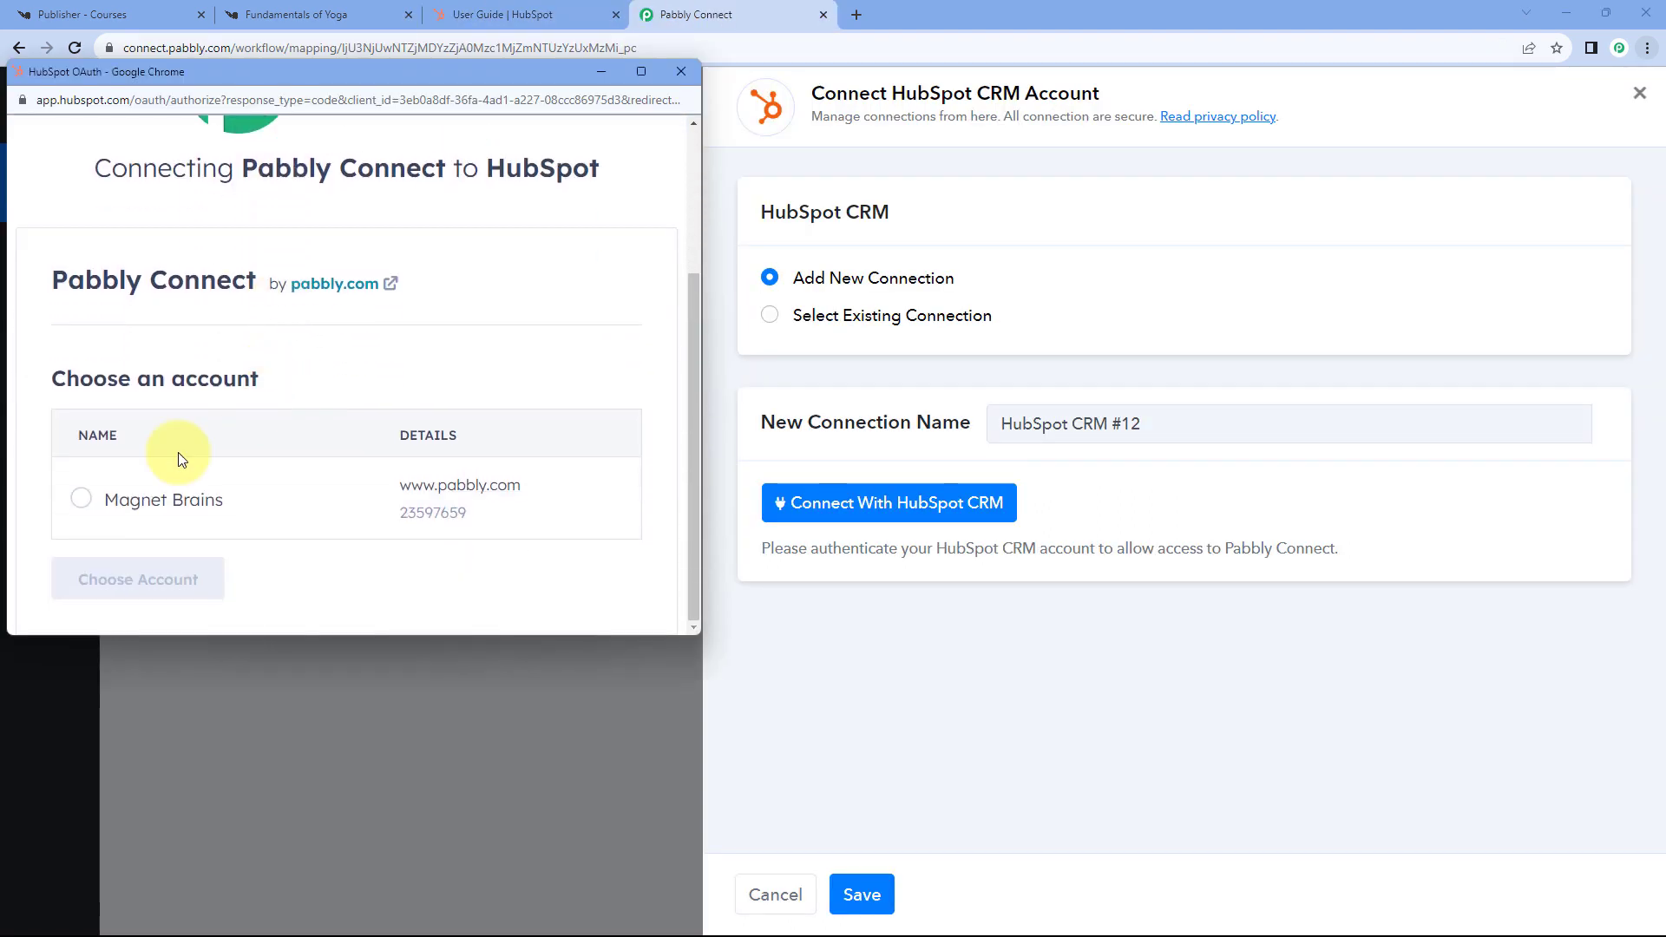
click(80, 498)
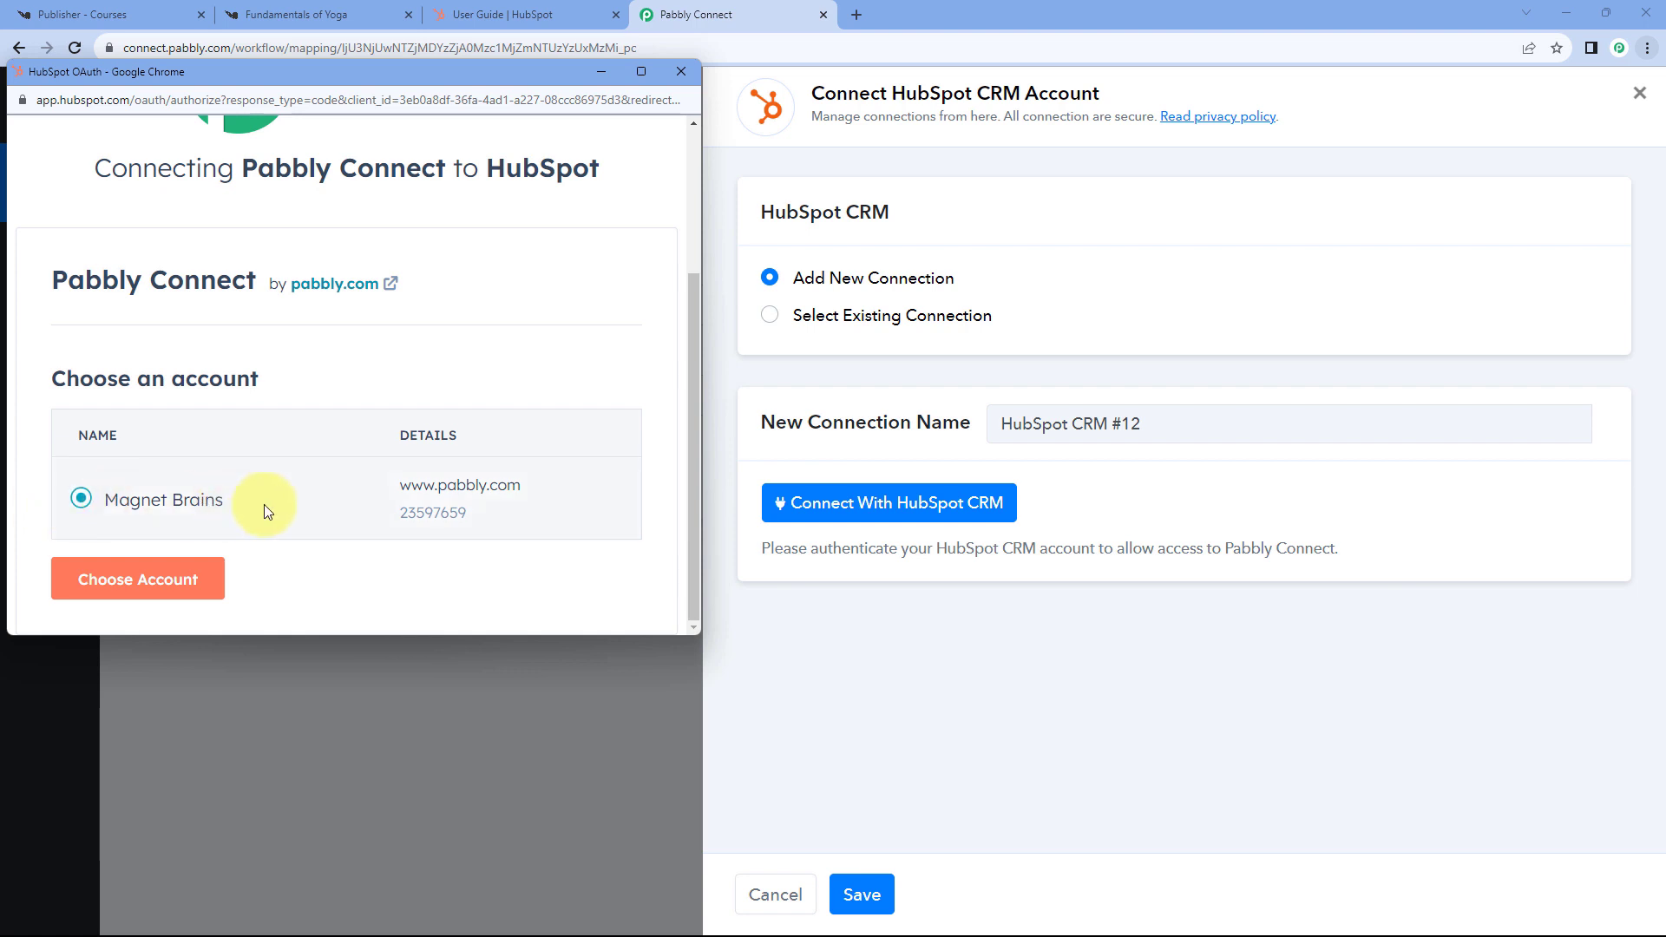
click(144, 580)
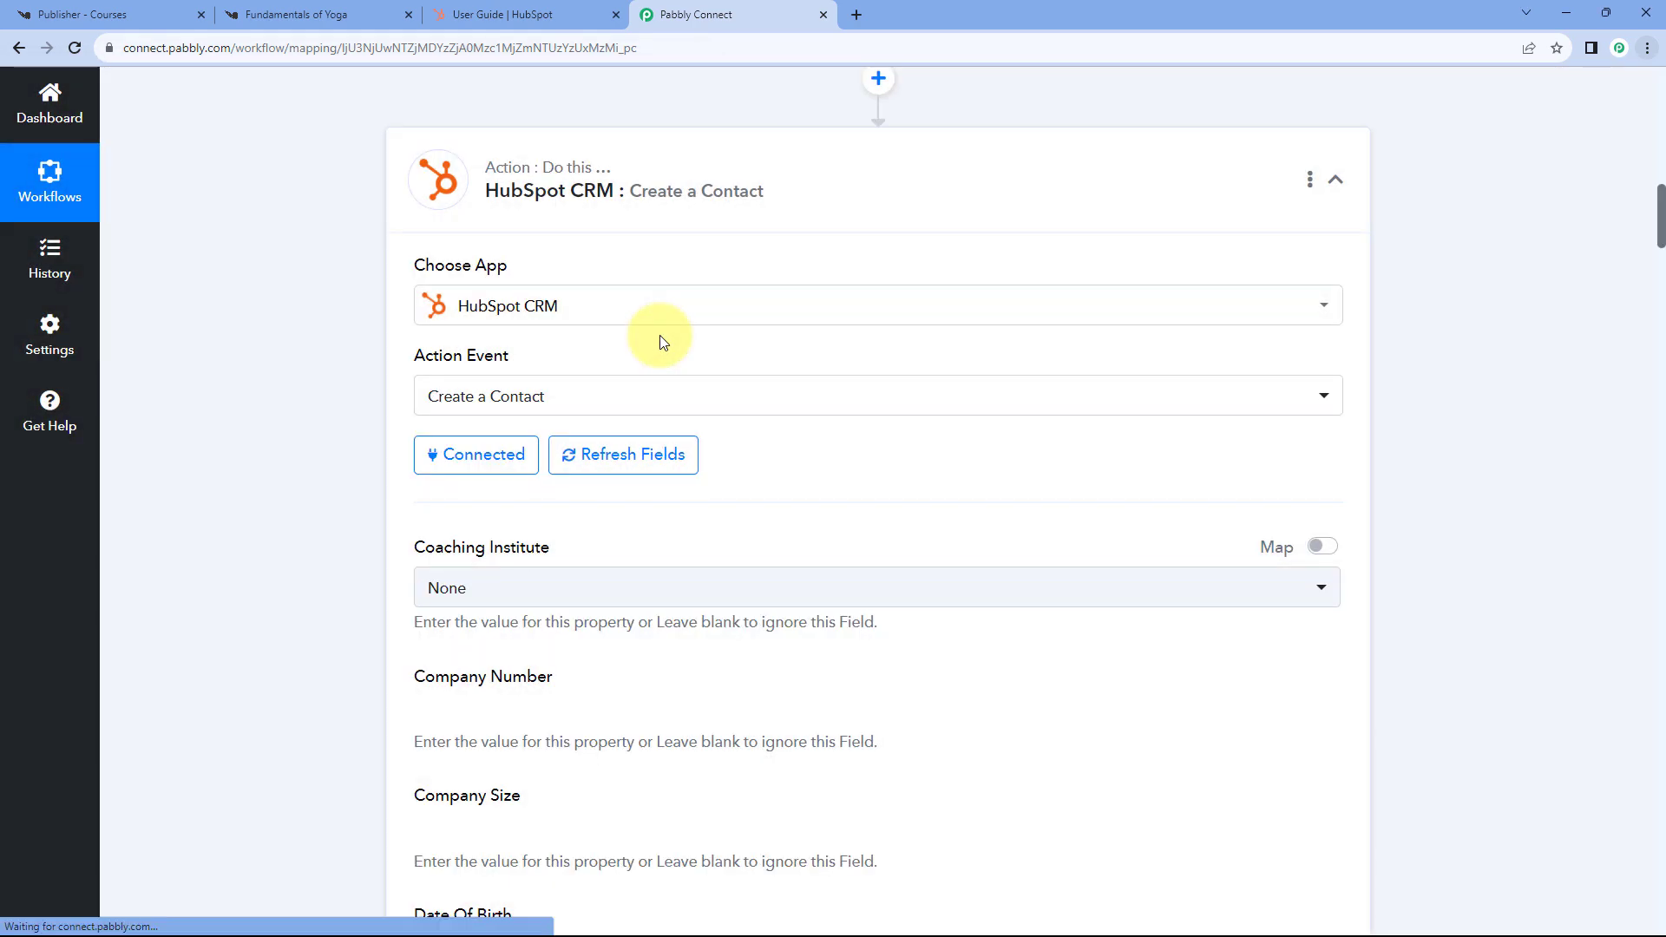
scroll(341, 399, down, 2)
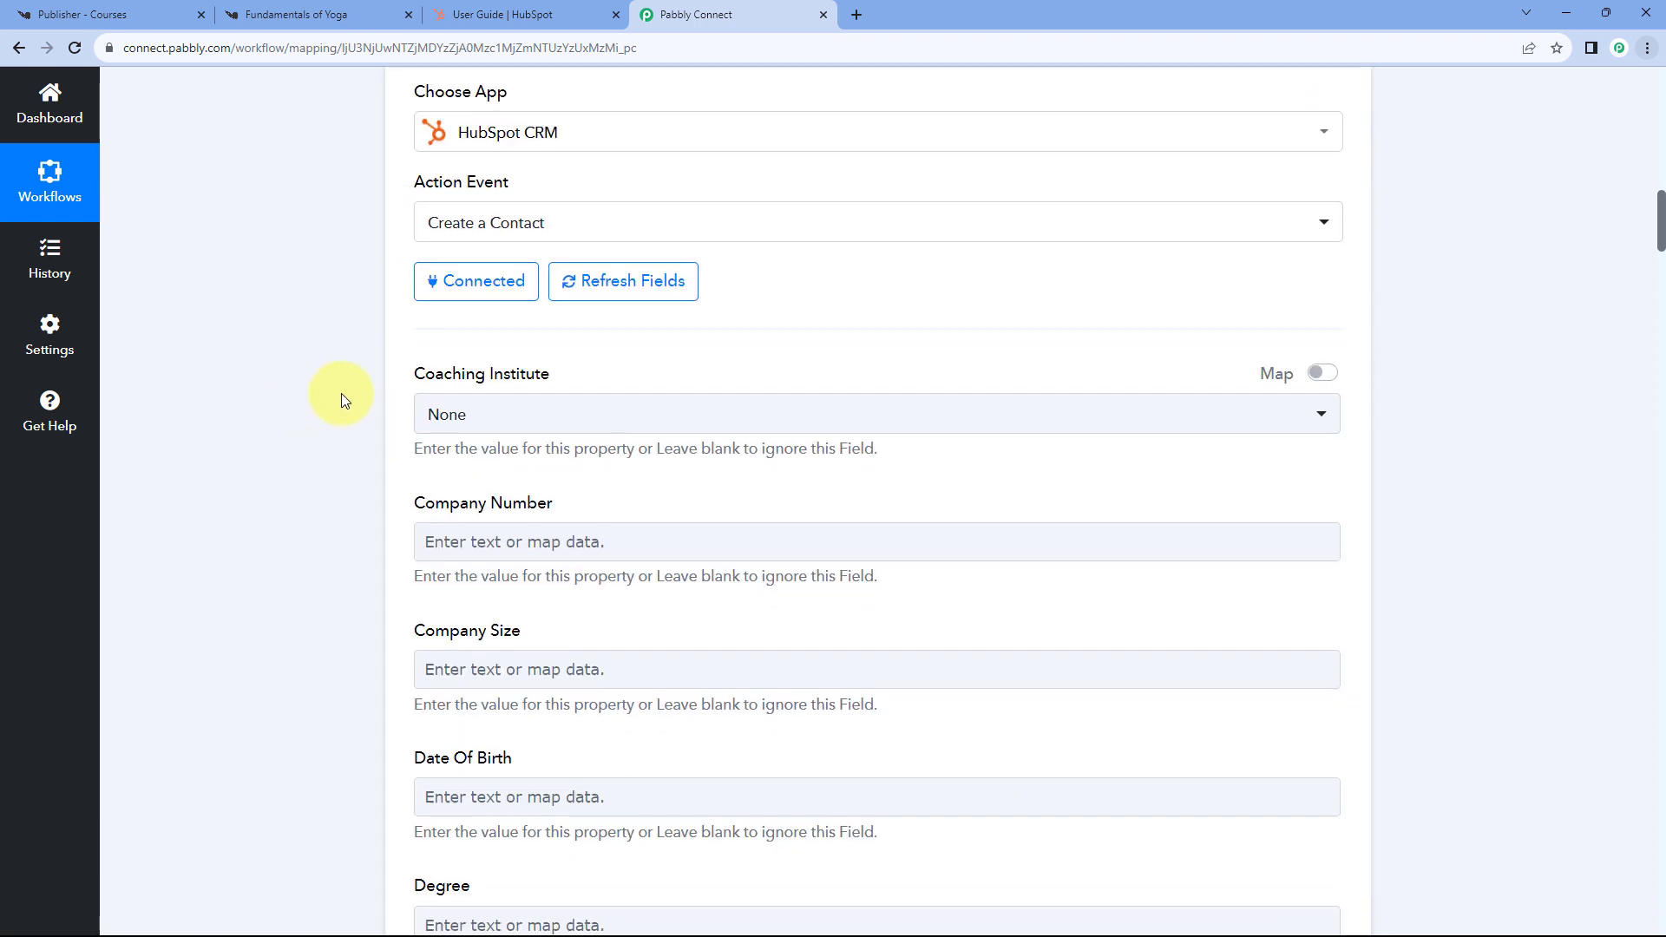
scroll(341, 399, down, 1)
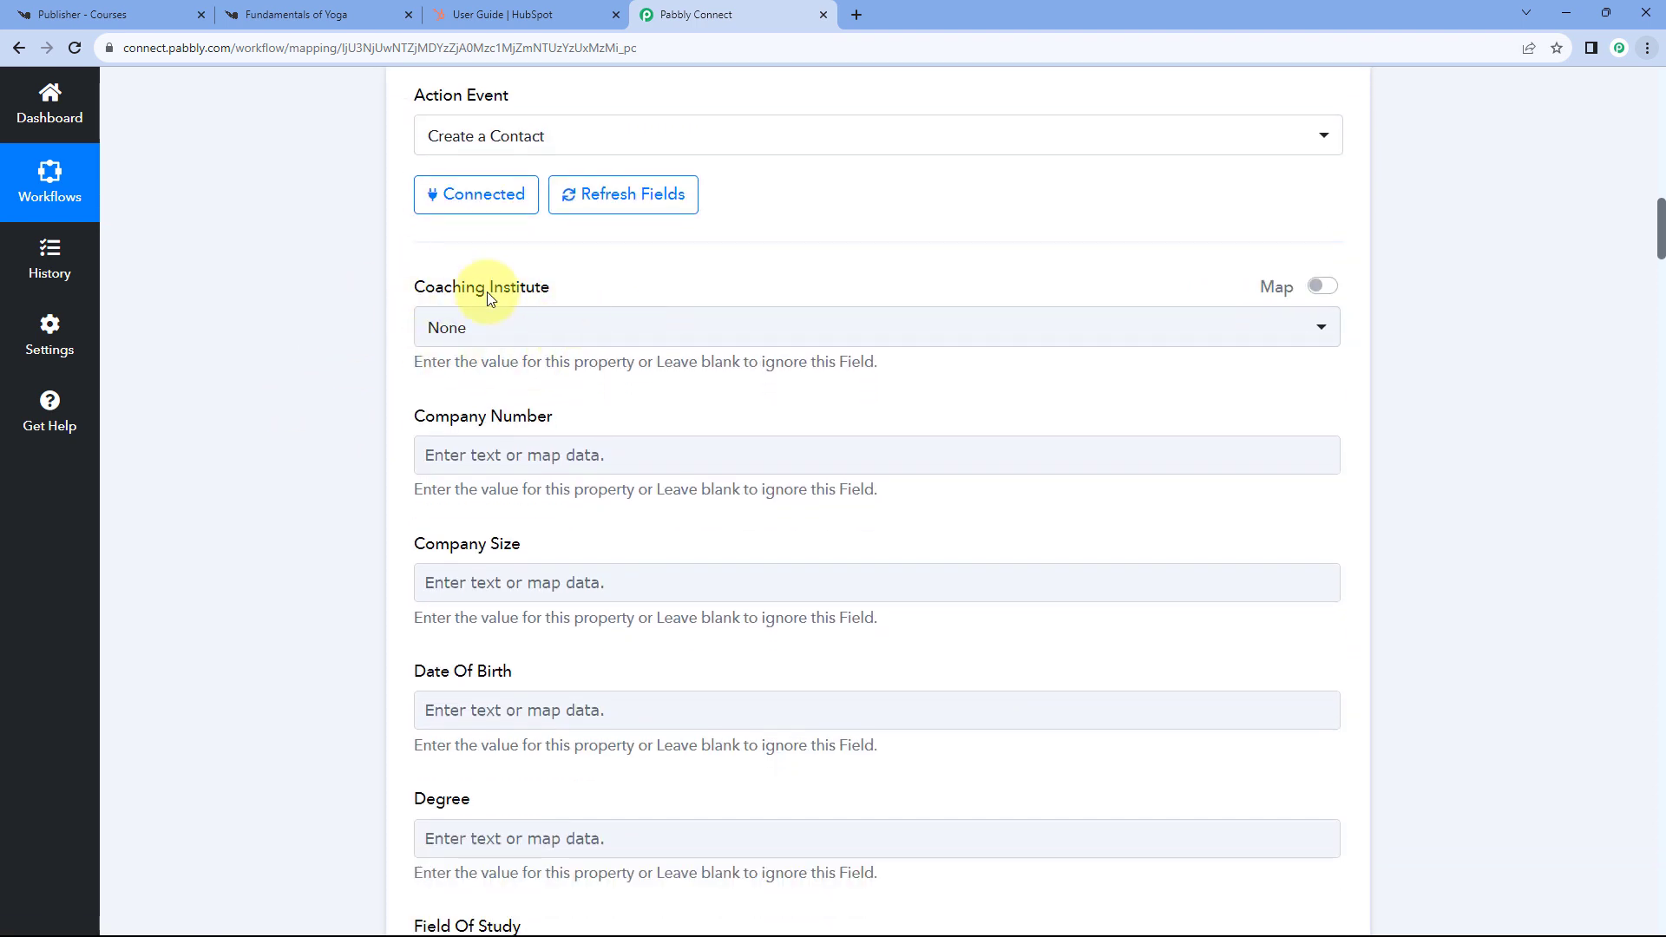
click(495, 14)
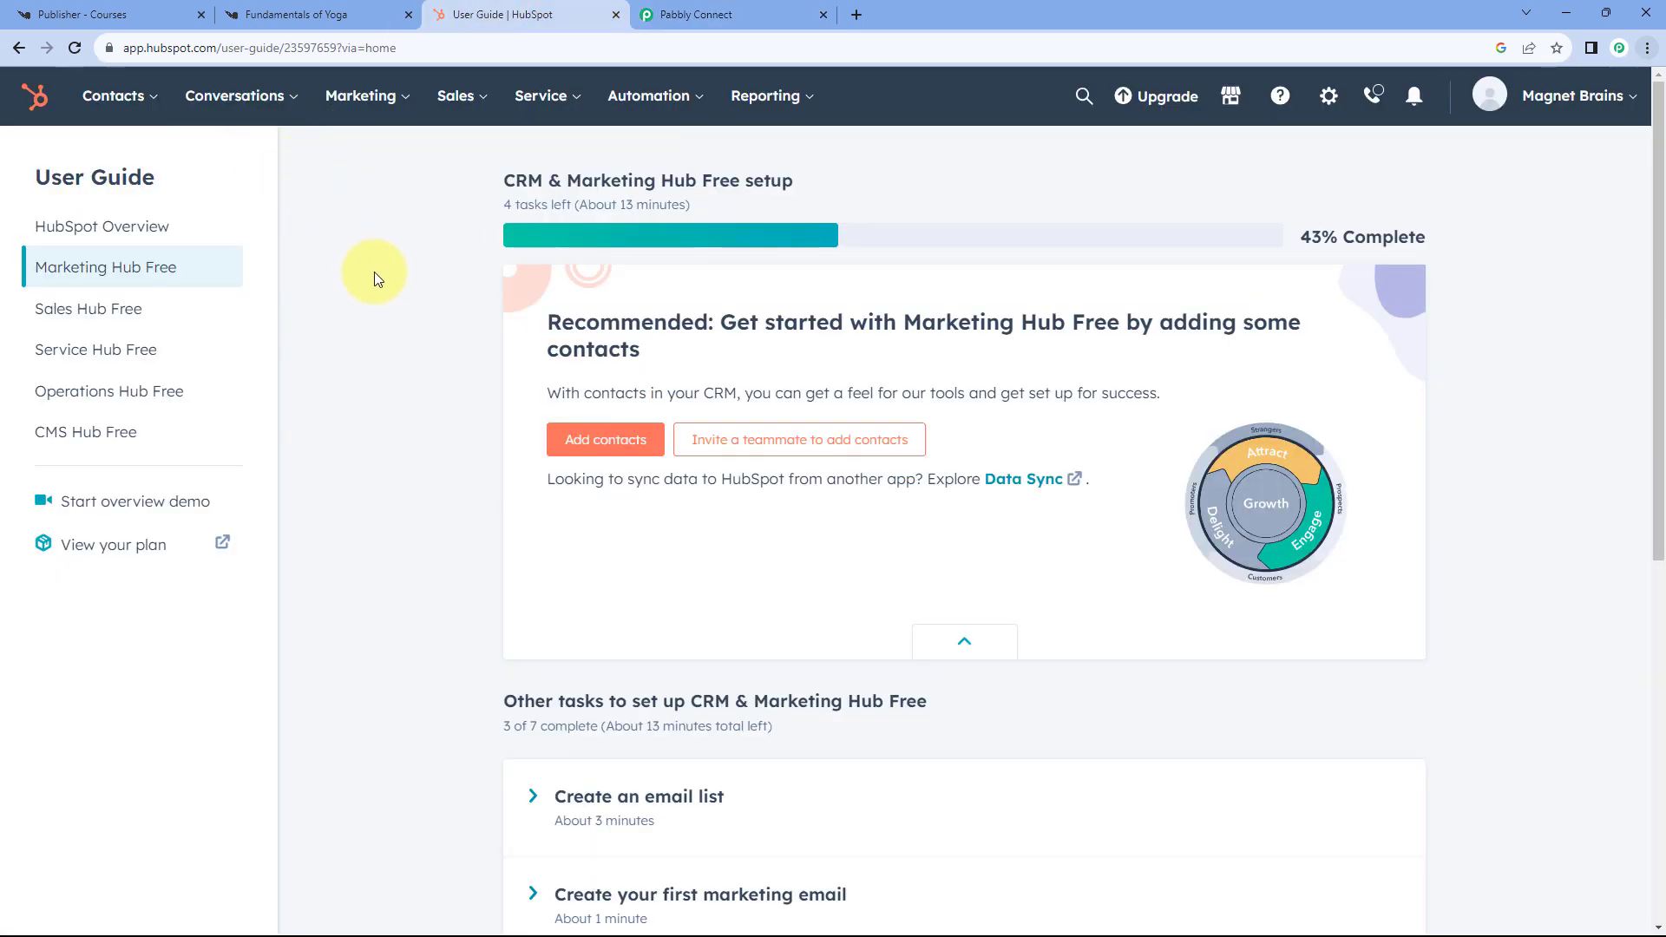
- Set the HubSpot contact's Coaching Institute field to Alpha
click(703, 15)
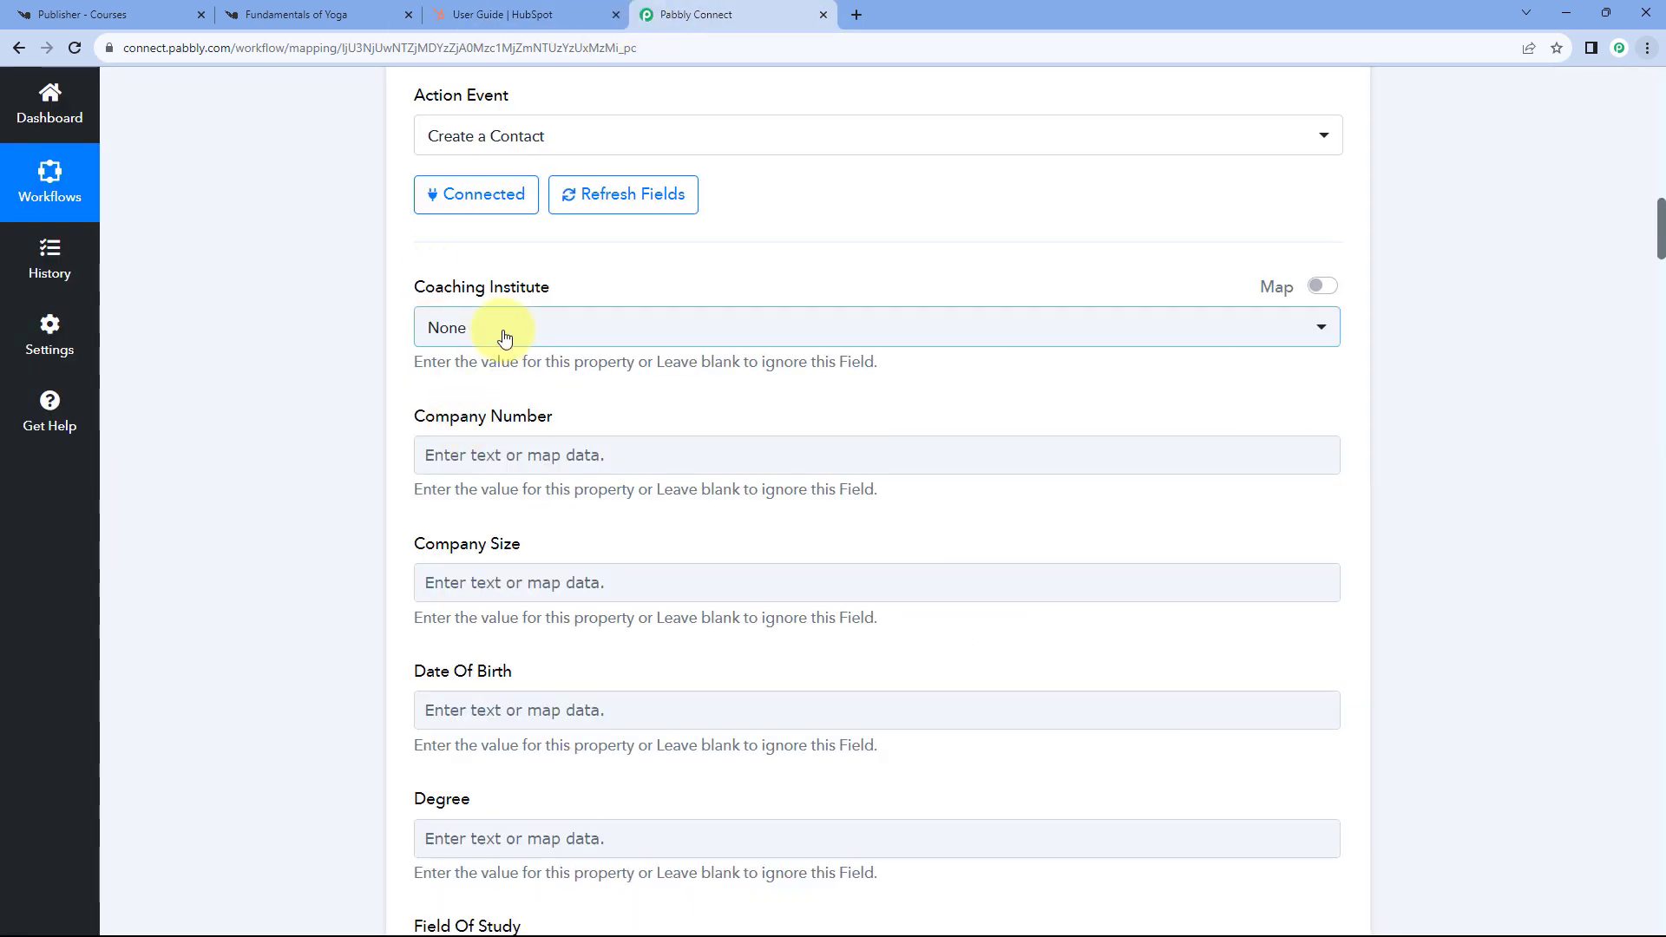
click(495, 327)
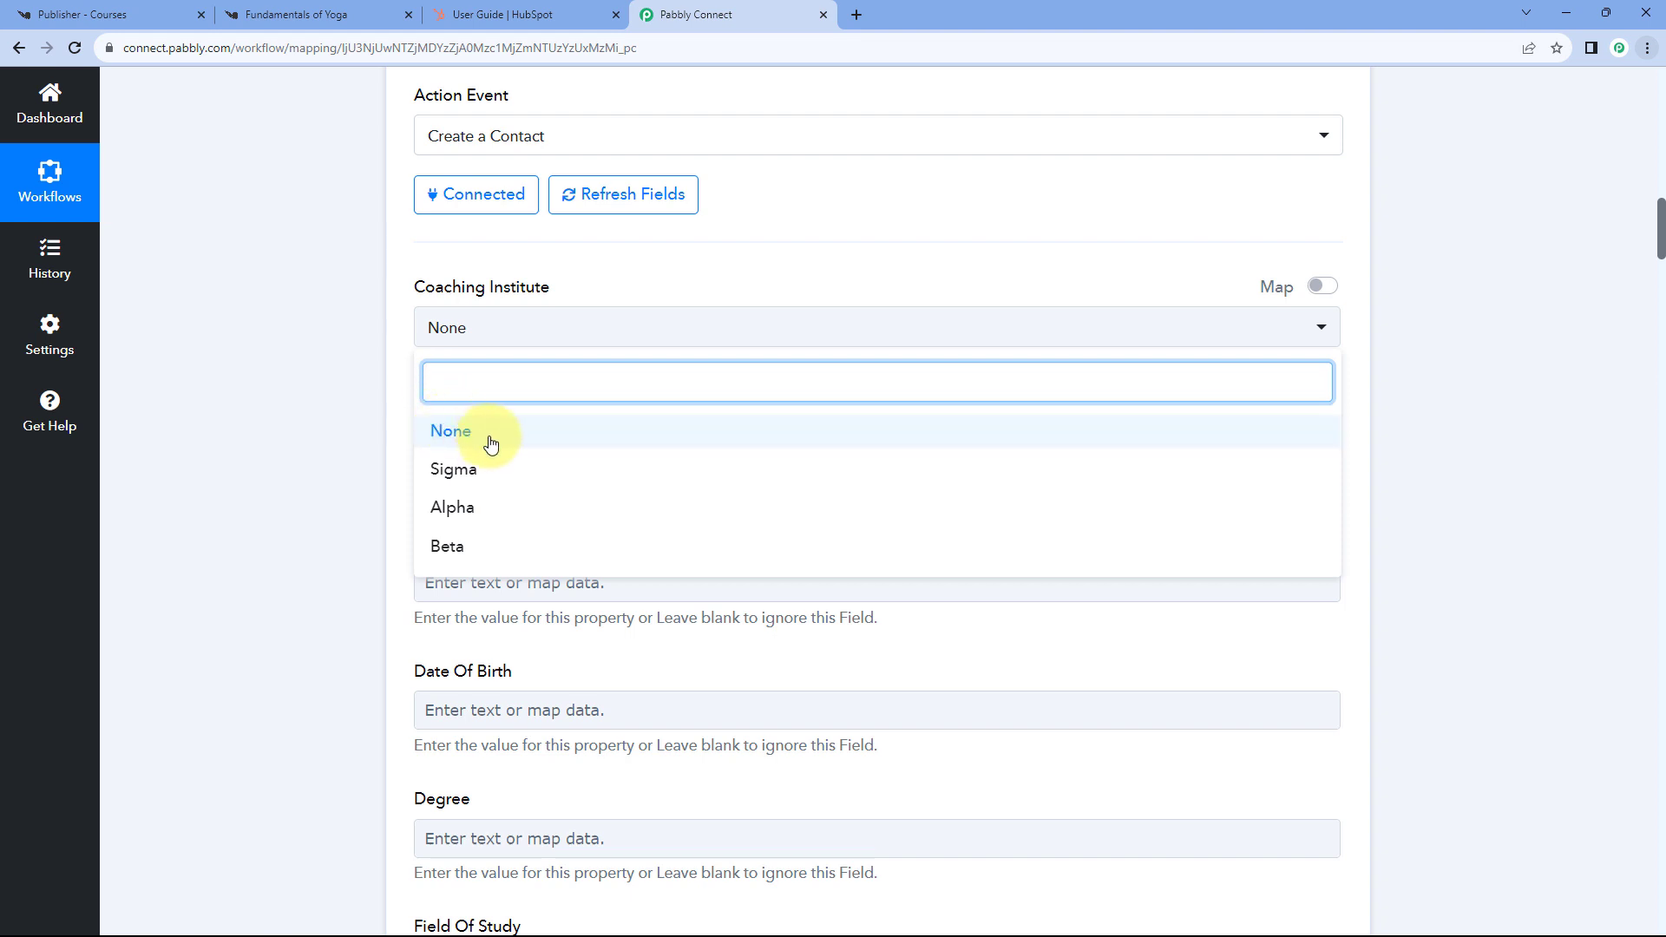
click(512, 513)
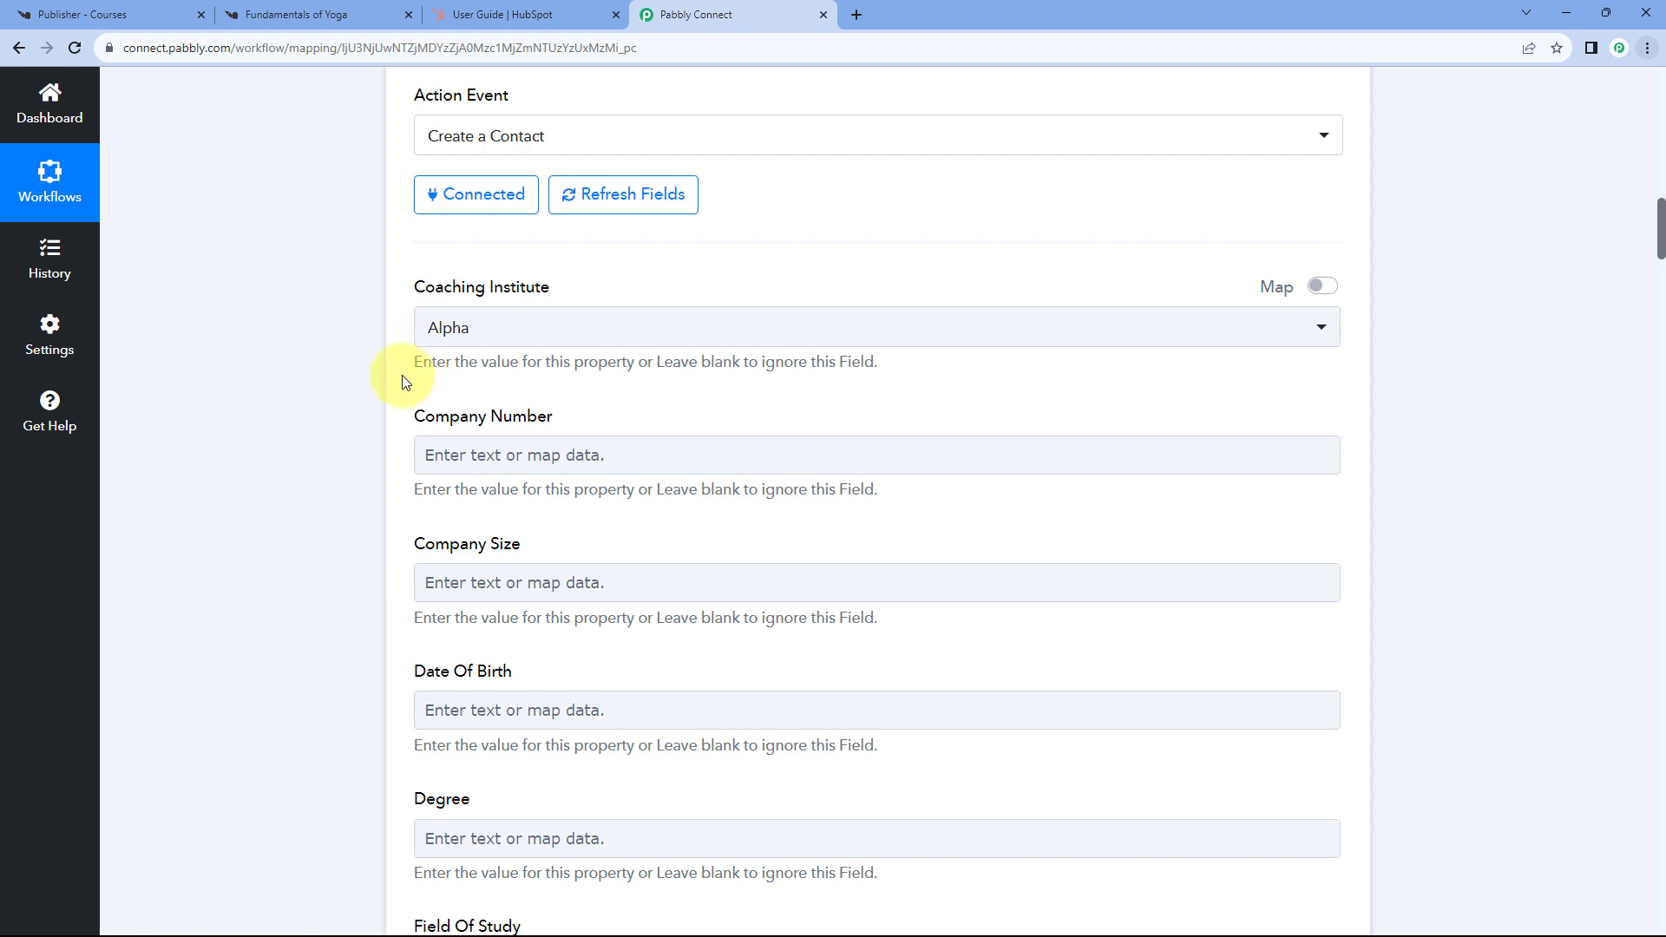
- Scroll through the remaining contact fields such as First Name, Last Name and Work Email, then back up
scroll(399, 397, down, 2)
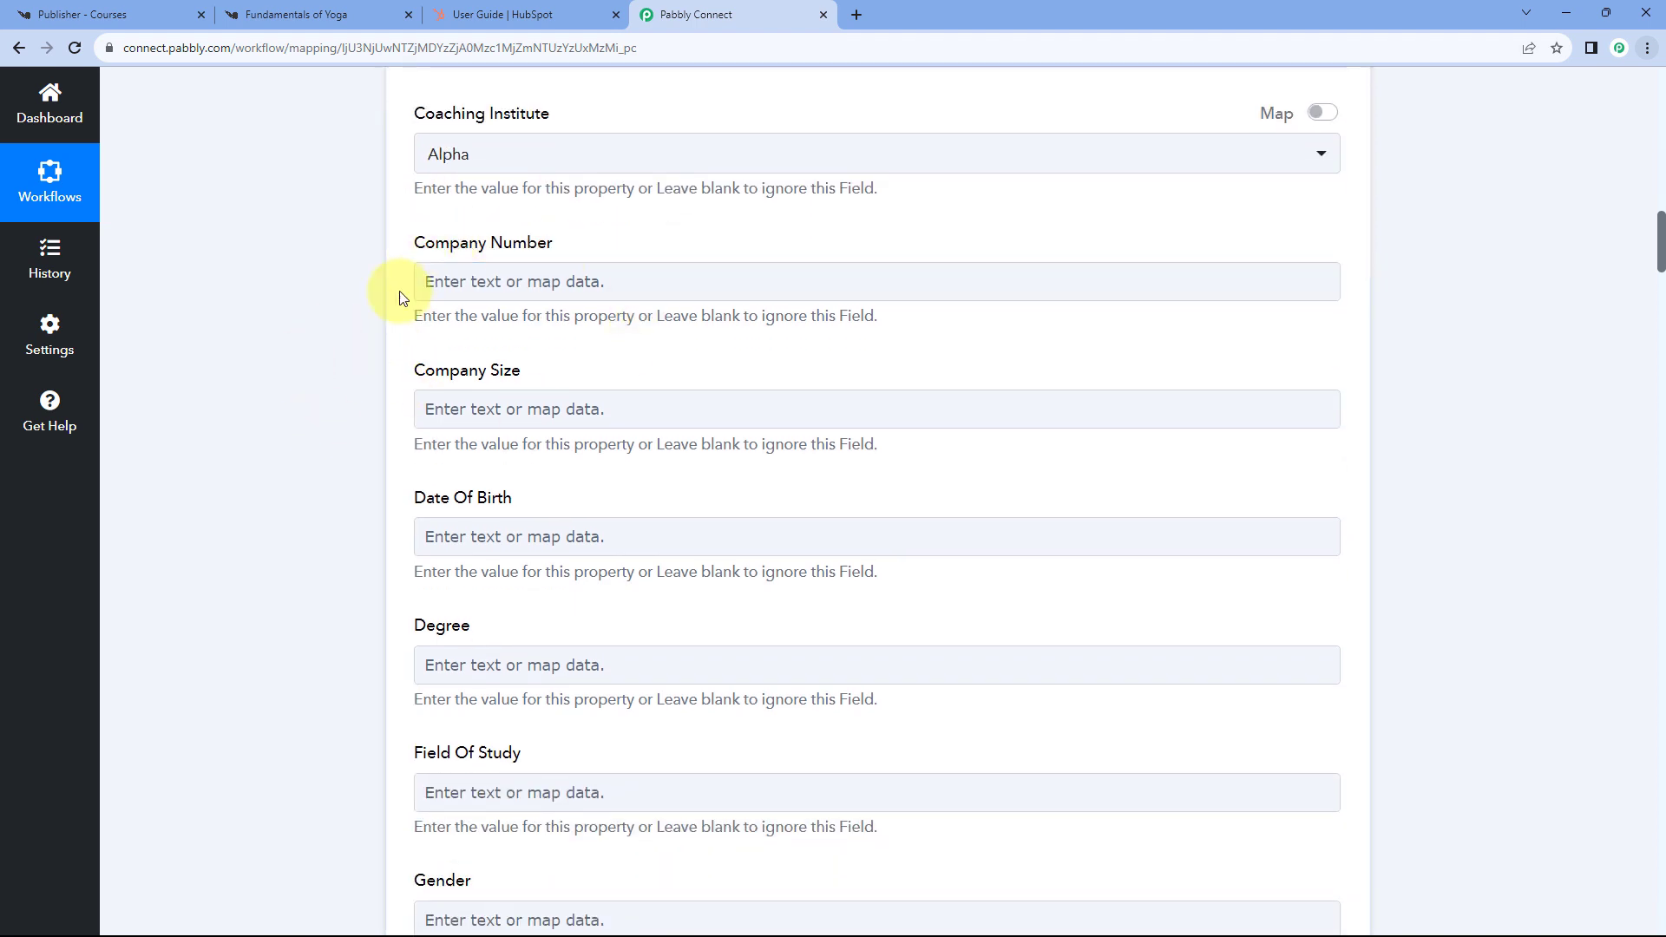
scroll(510, 372, down, 1)
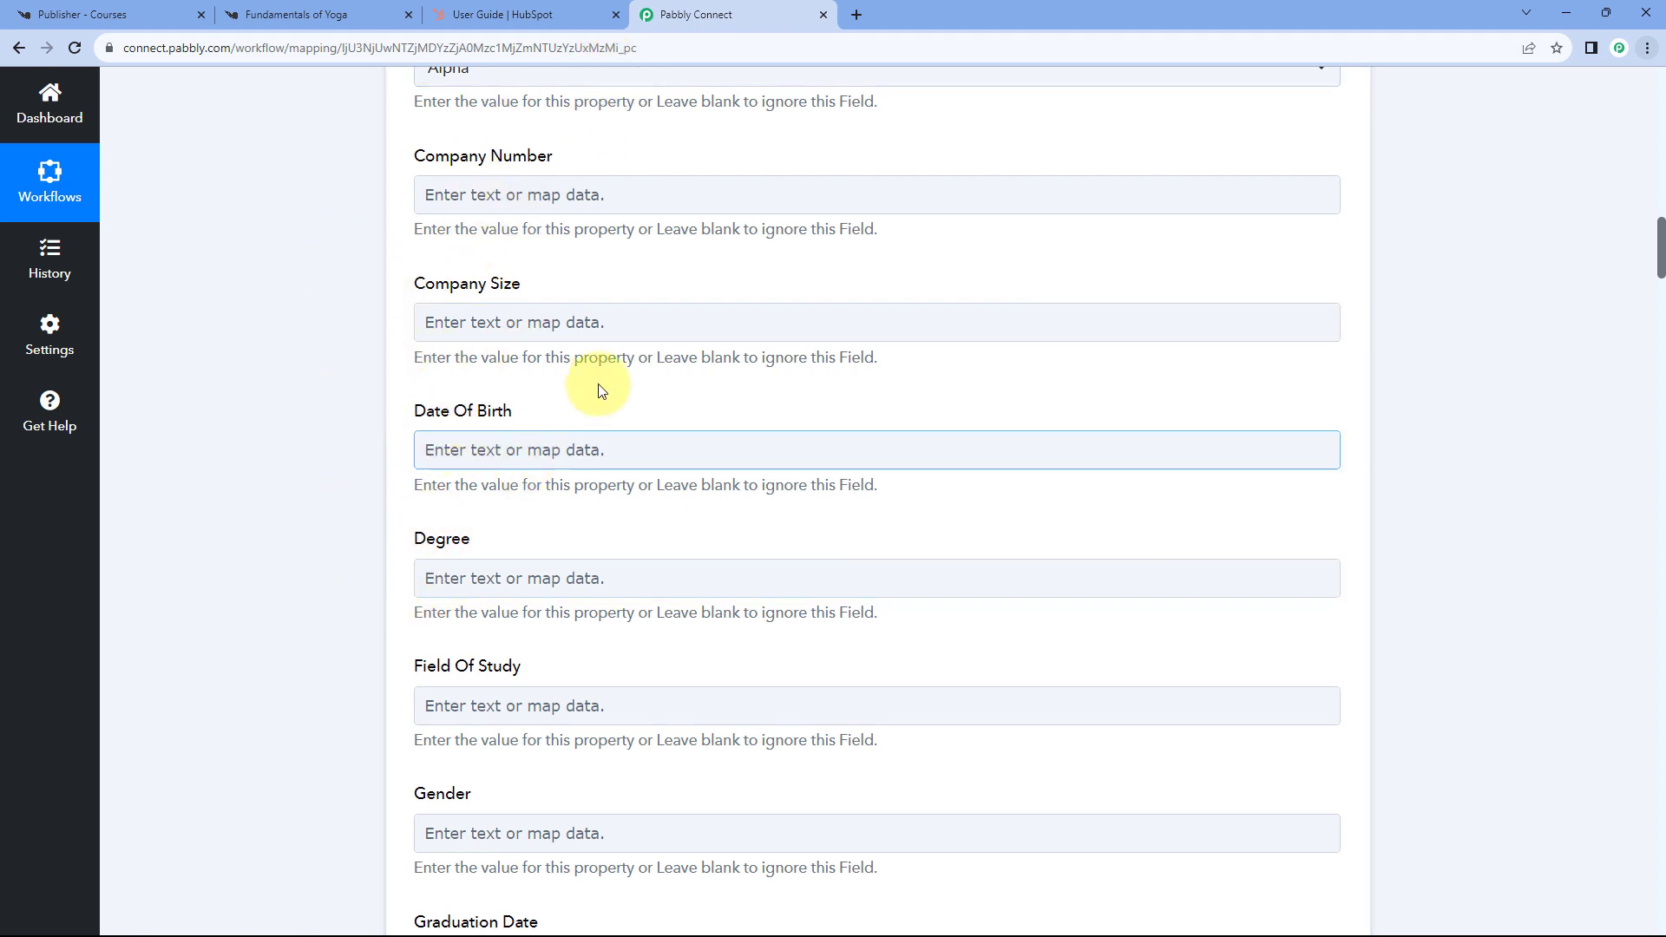
scroll(628, 397, down, 2)
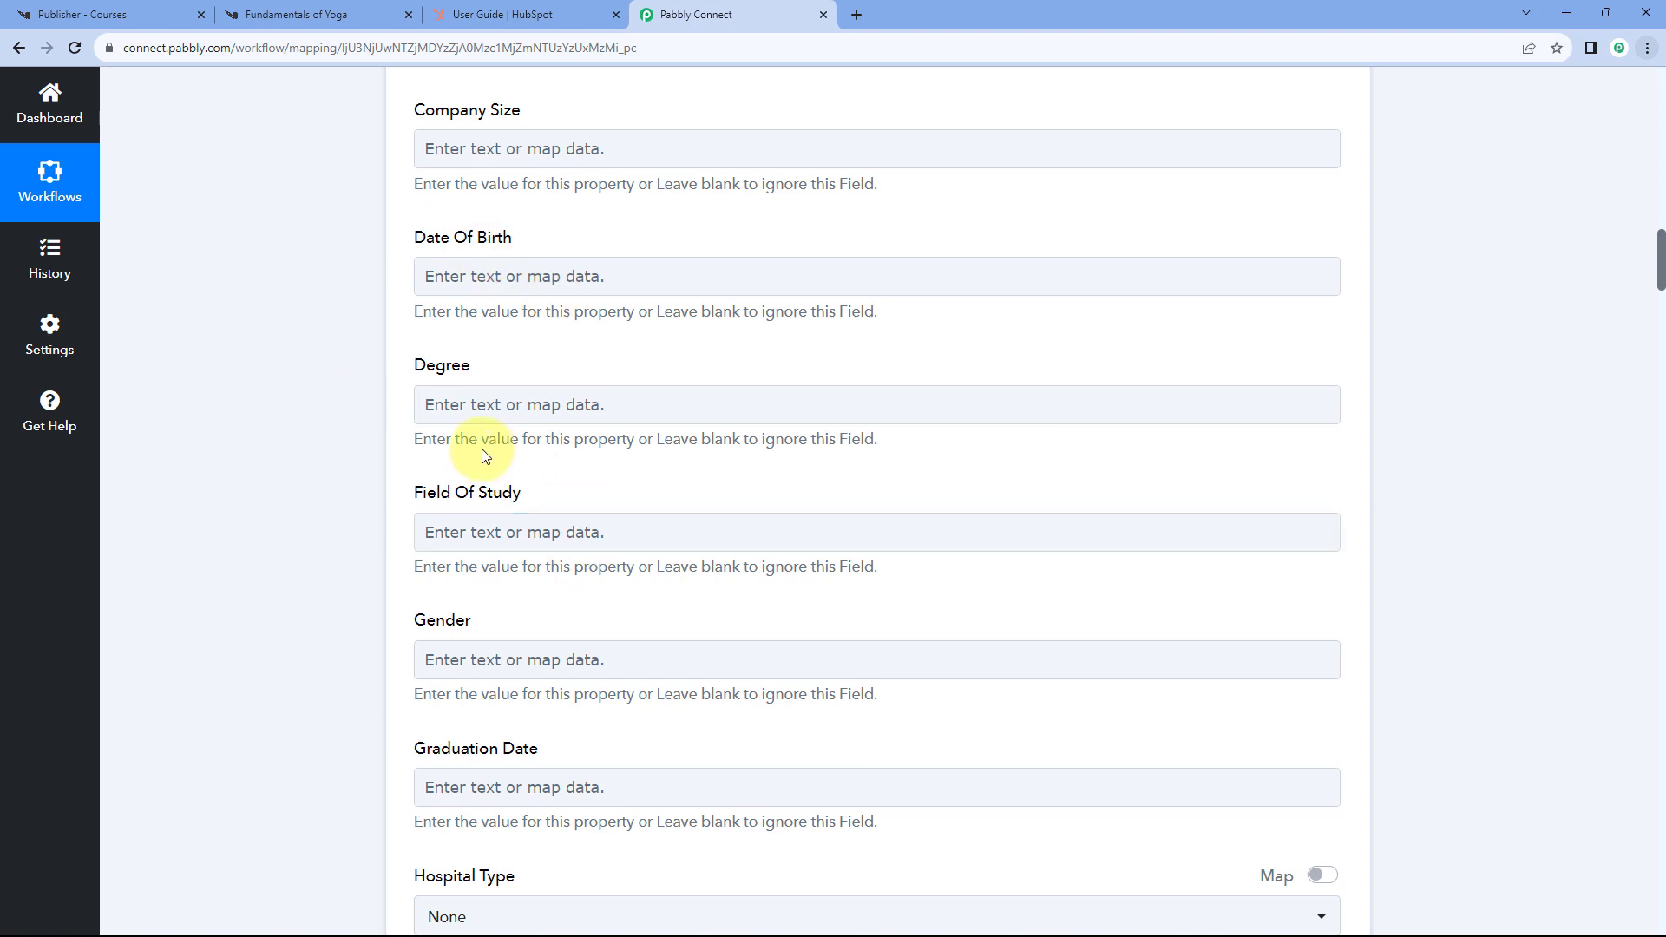
scroll(381, 521, down, 2)
scroll(384, 518, down, 10)
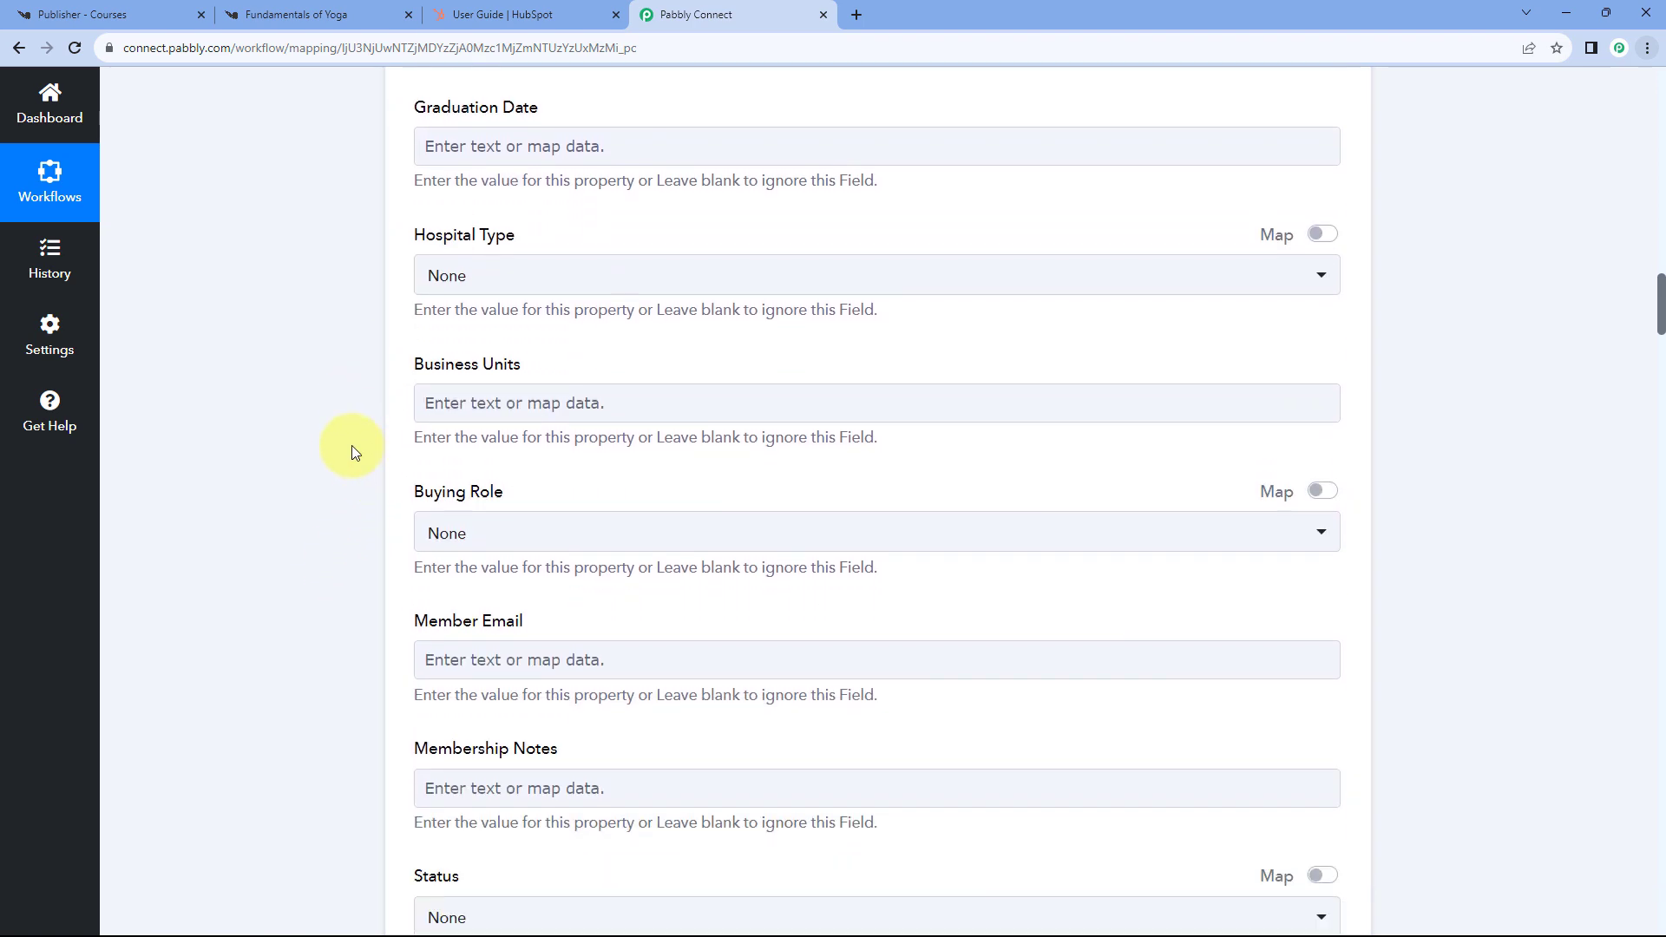
scroll(349, 442, down, 13)
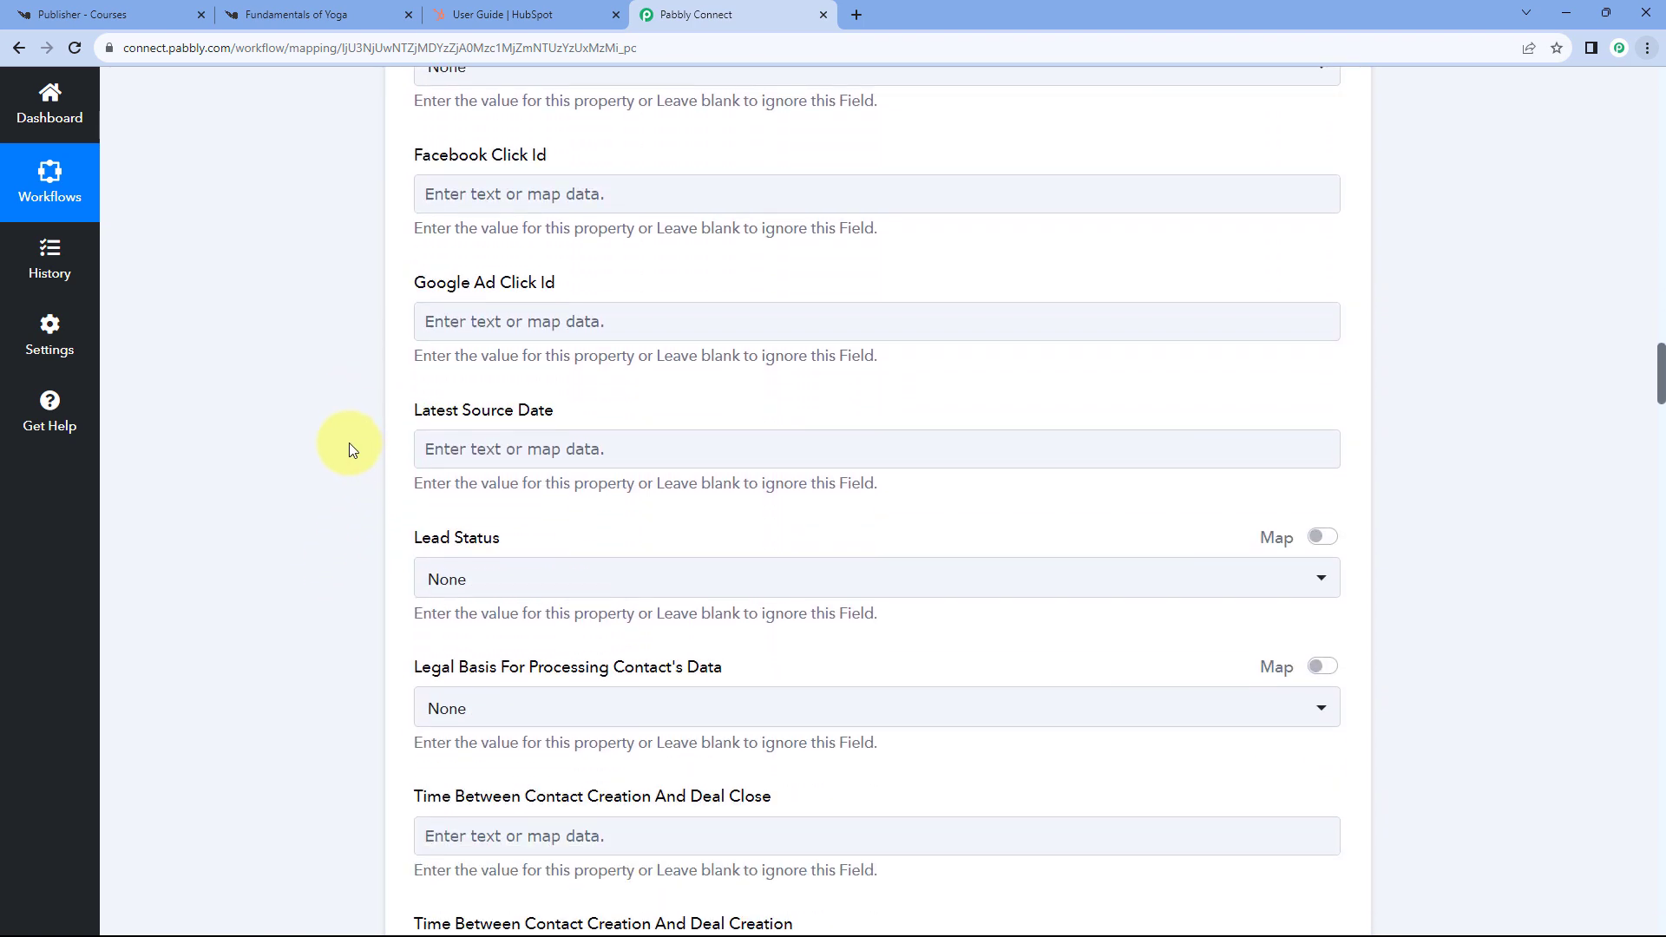
scroll(349, 441, down, 17)
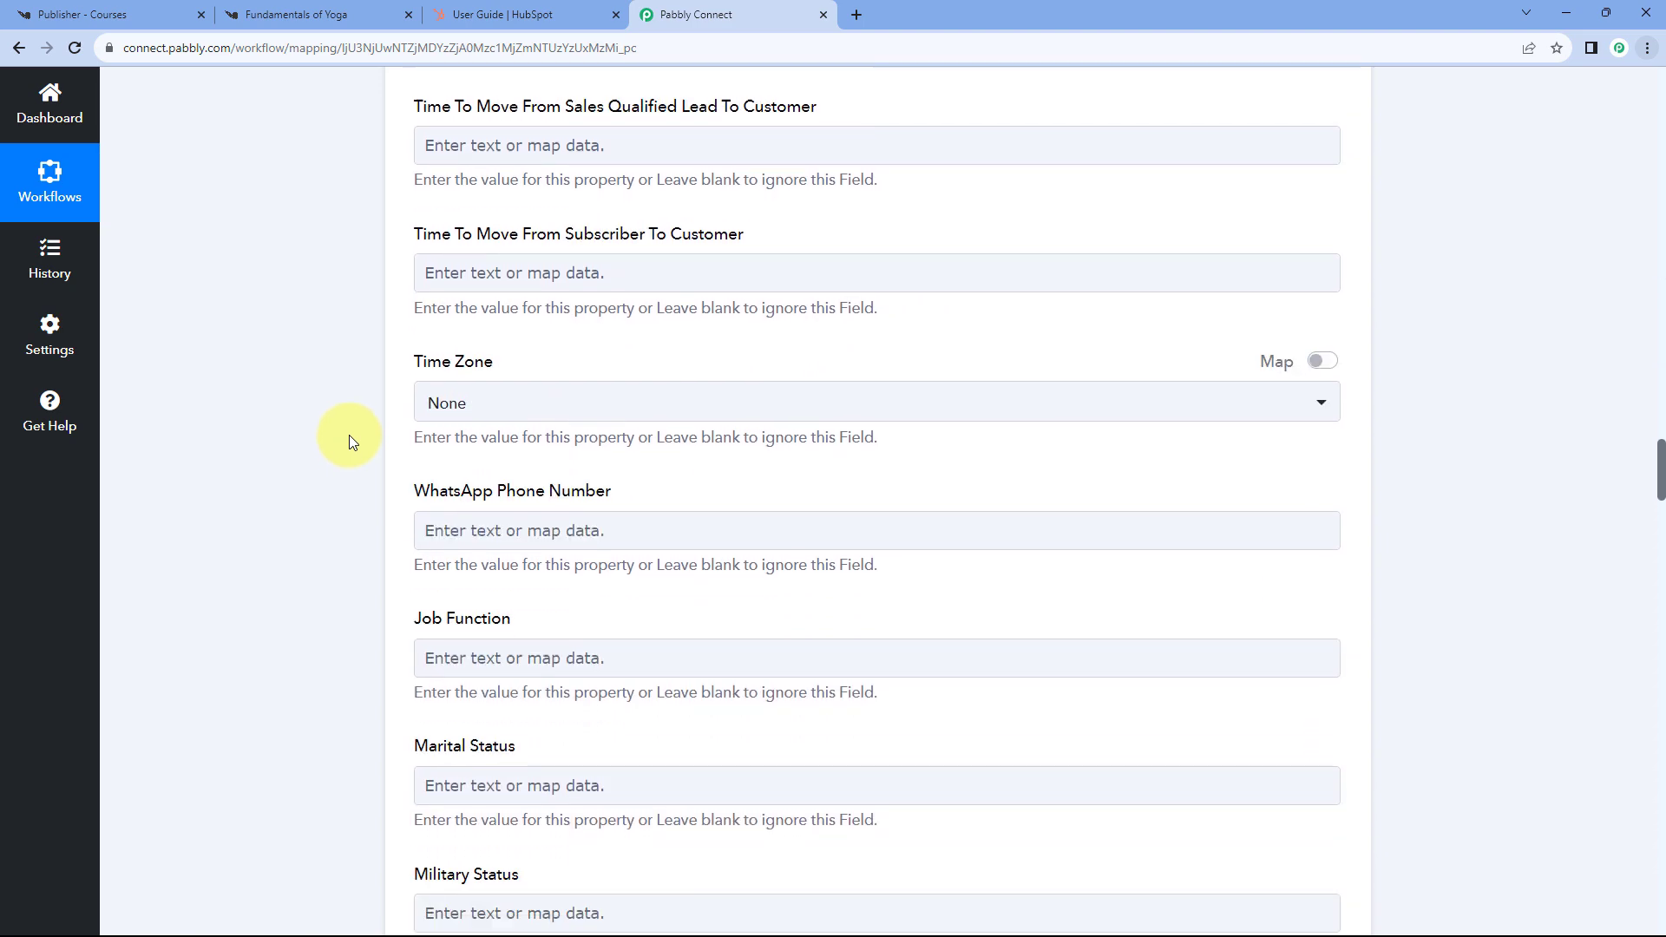
scroll(349, 441, down, 9)
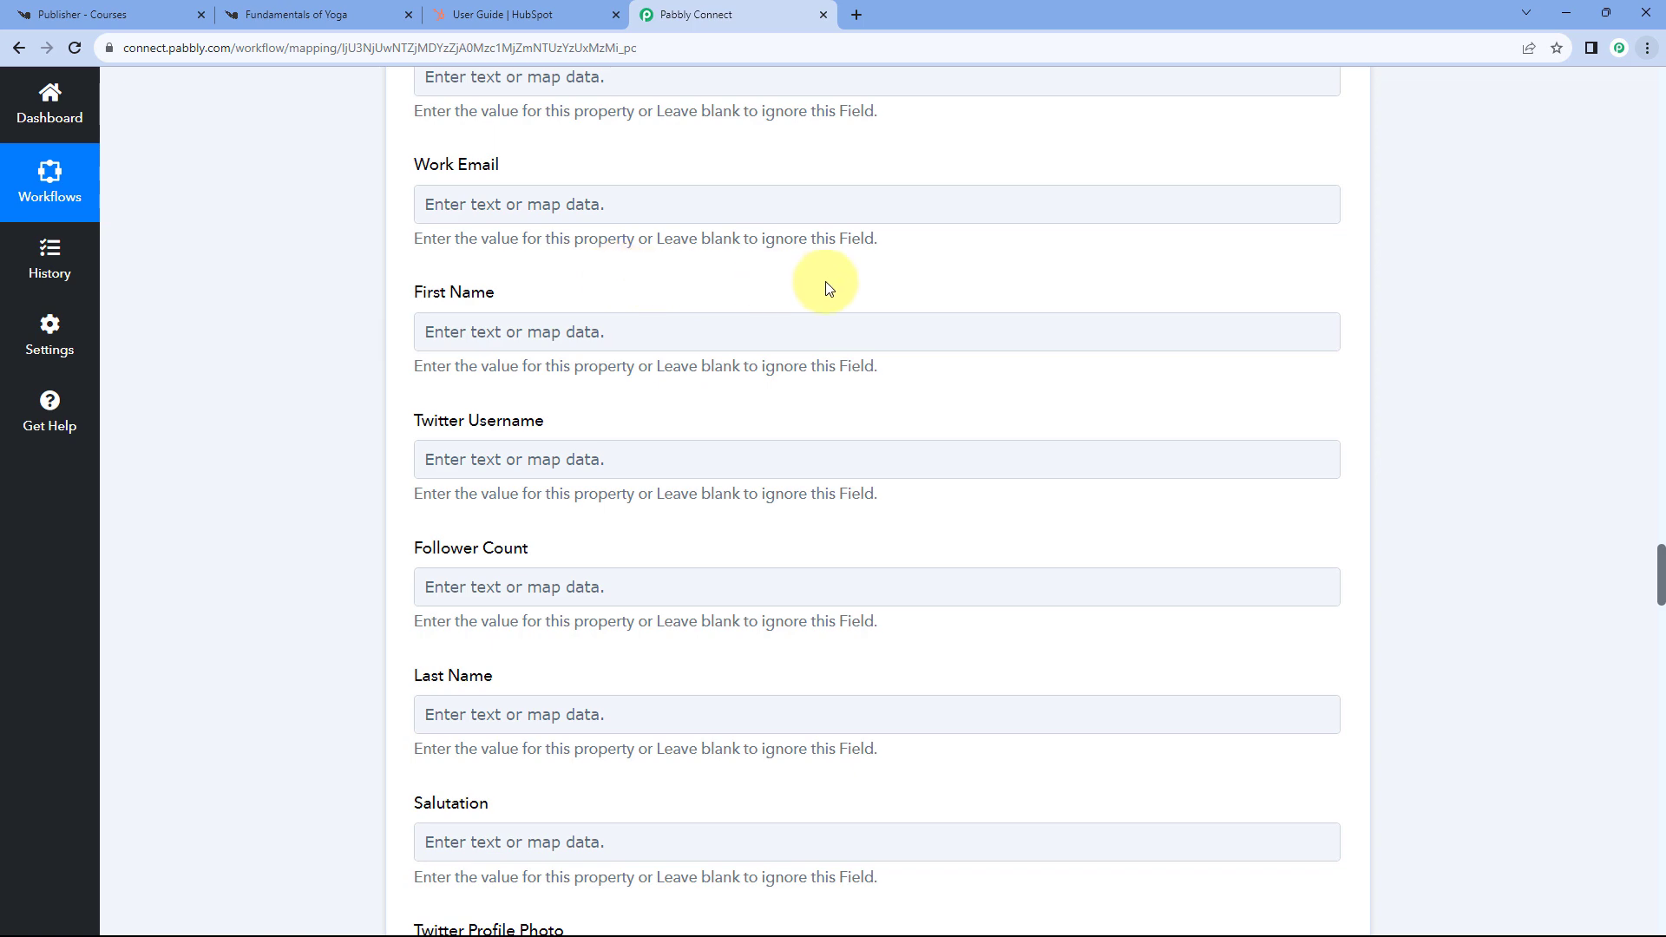
scroll(992, 294, up, 20)
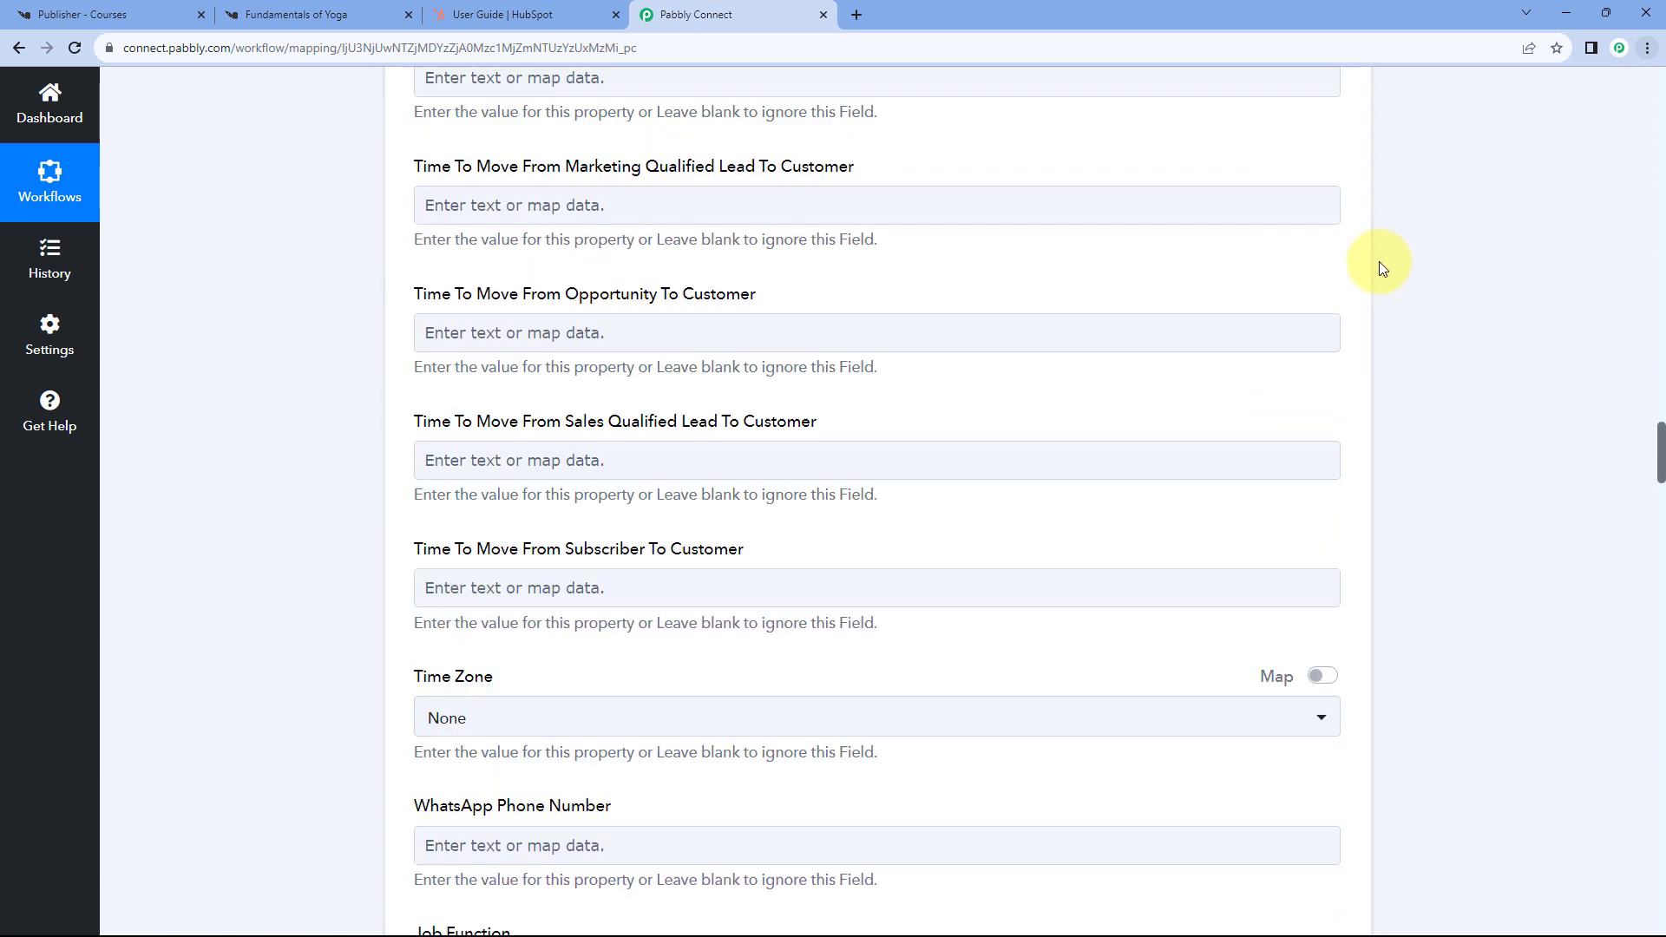
scroll(1380, 269, up, 20)
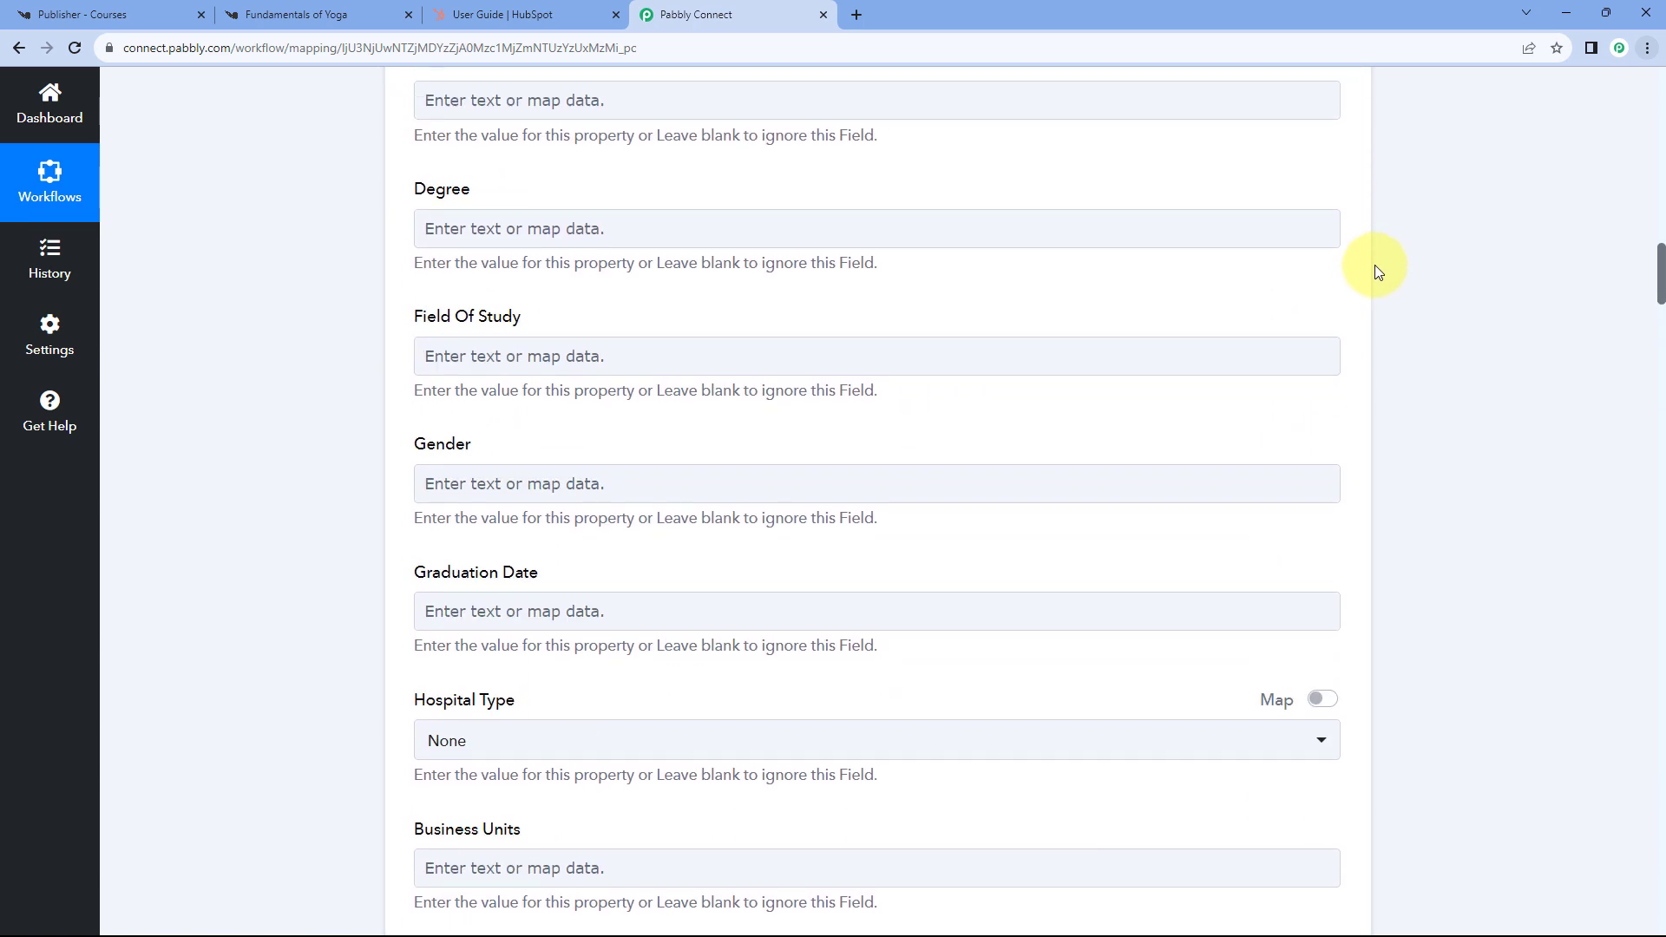
scroll(1374, 265, up, 20)
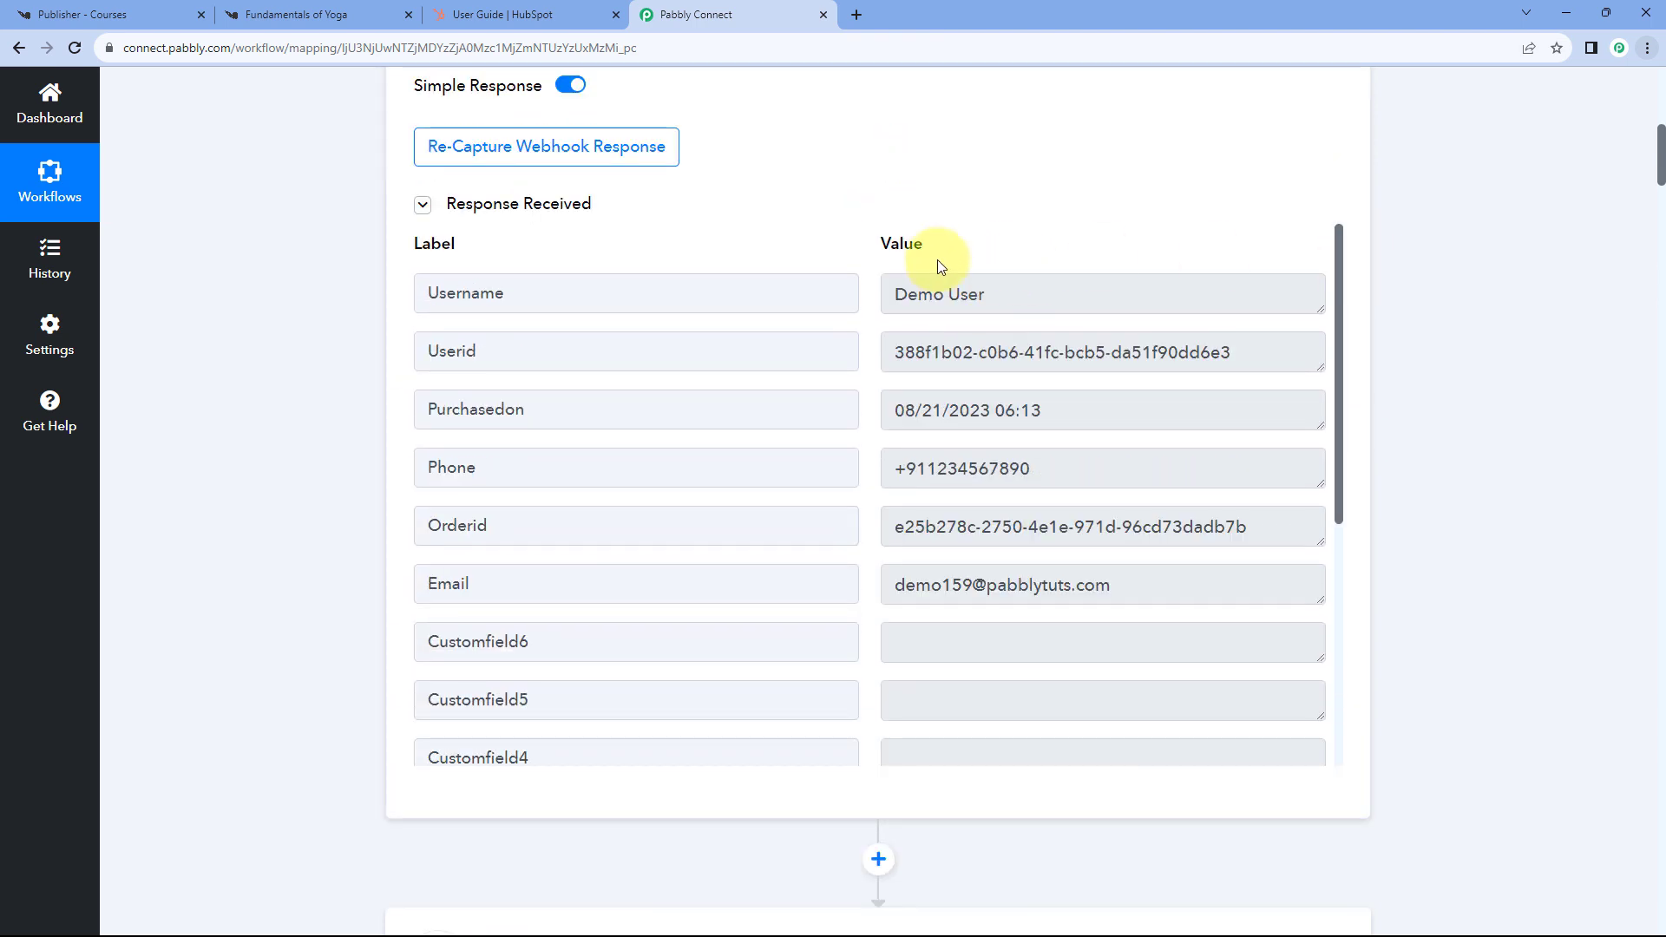
click(872, 291)
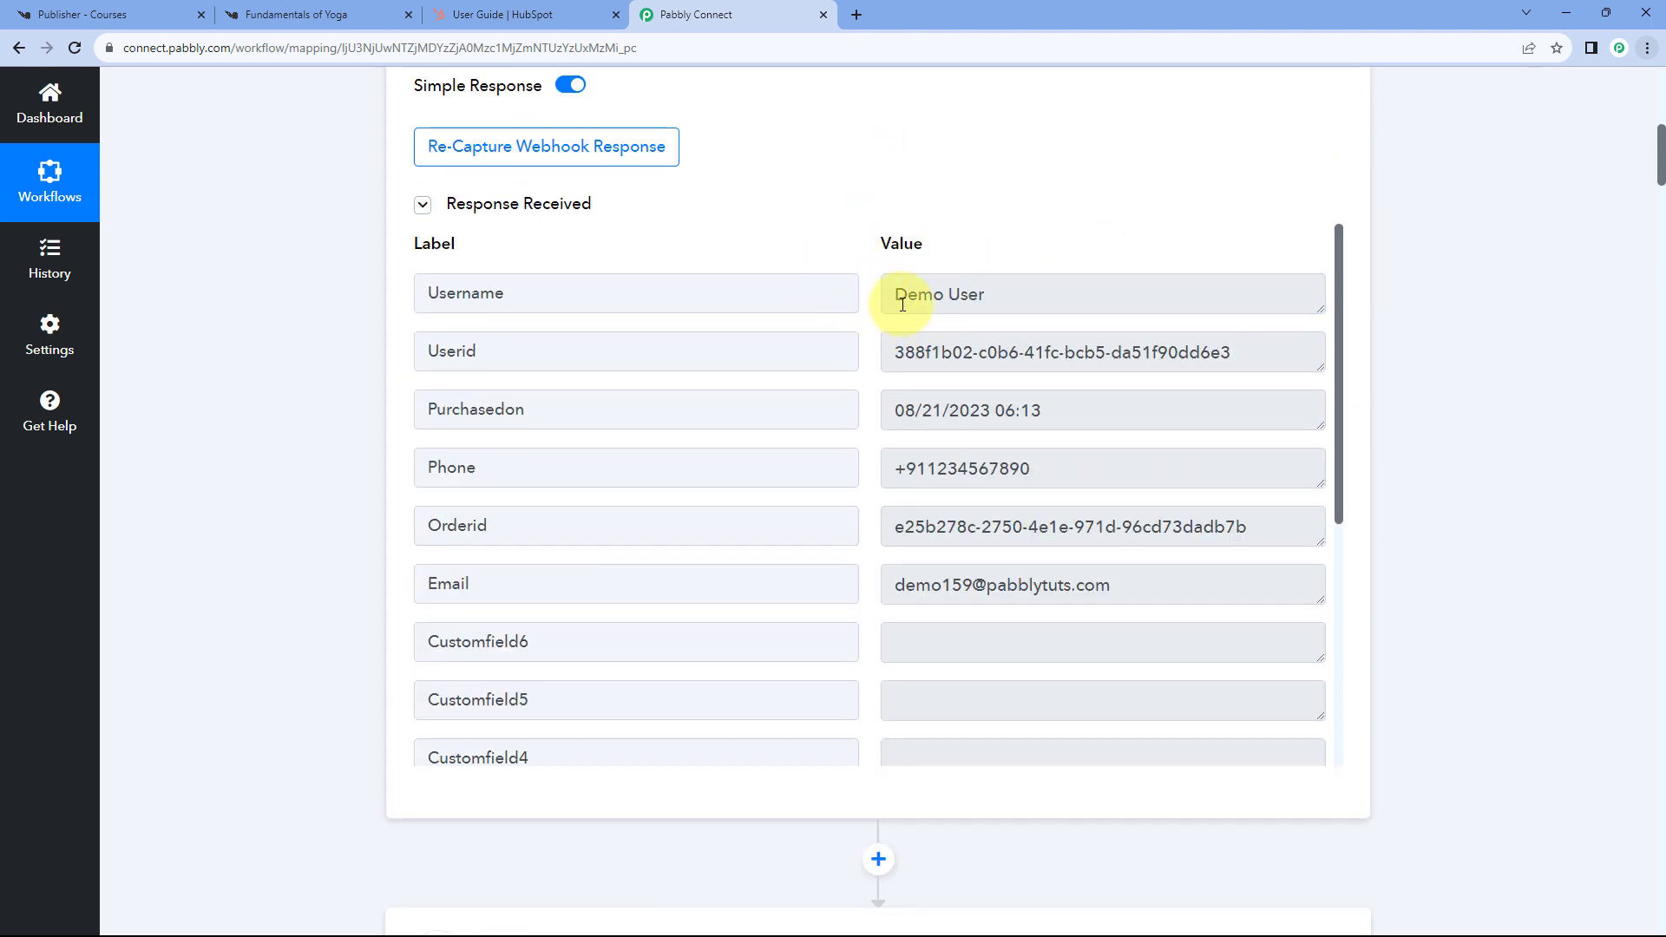
click(932, 296)
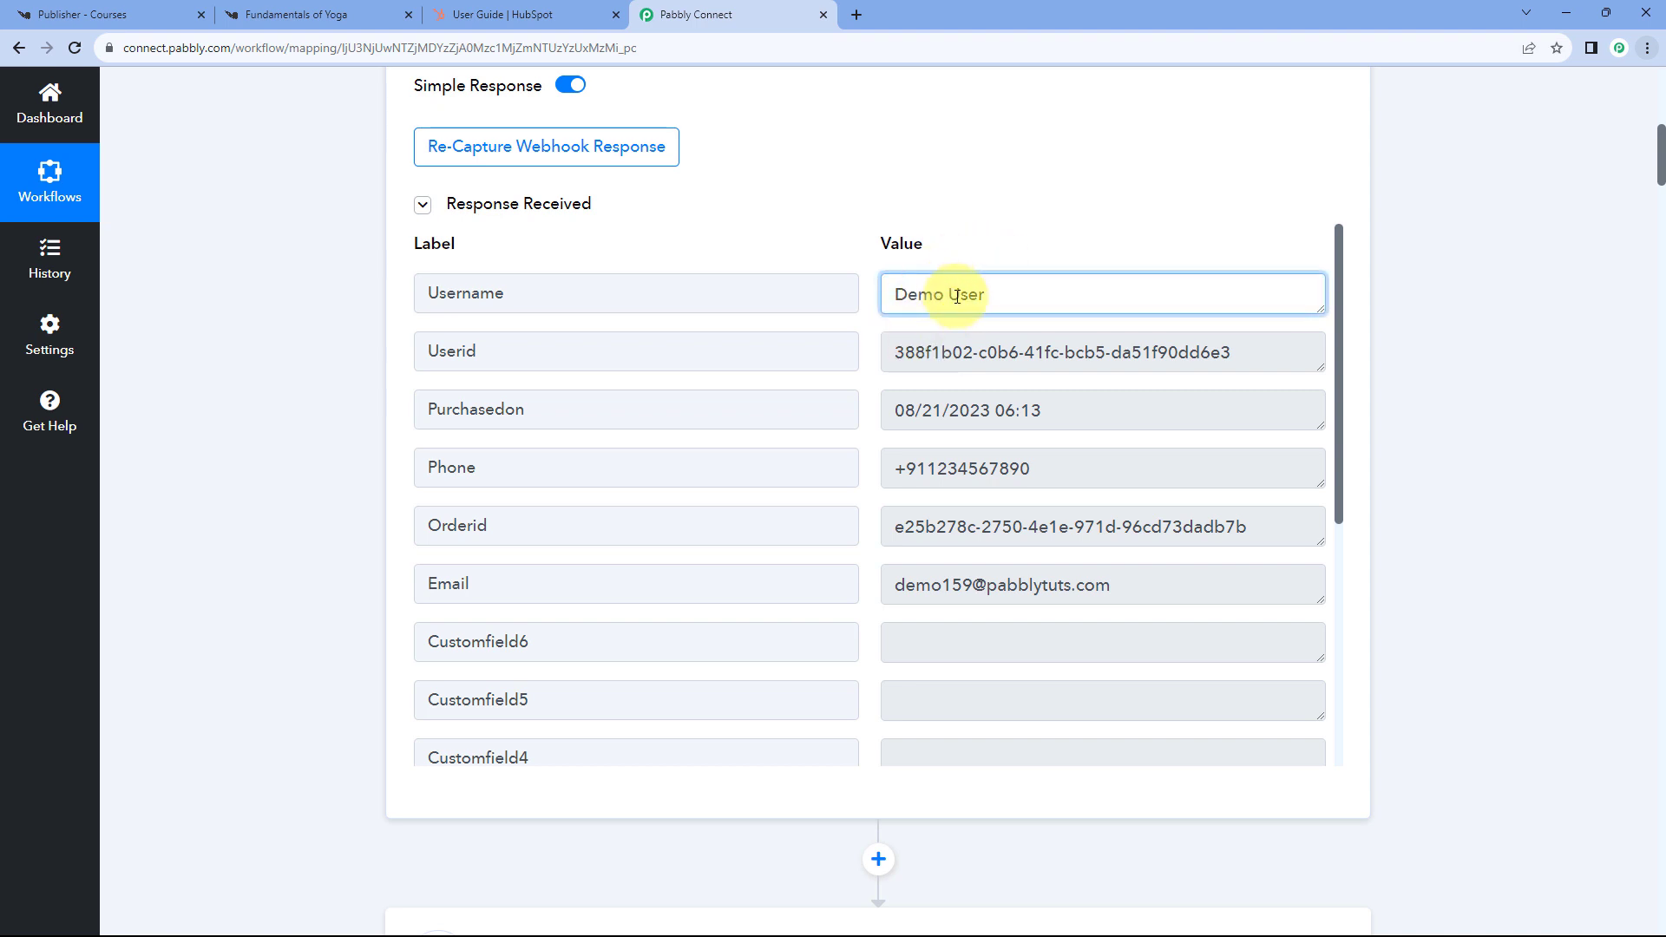
drag(990, 299, 887, 293)
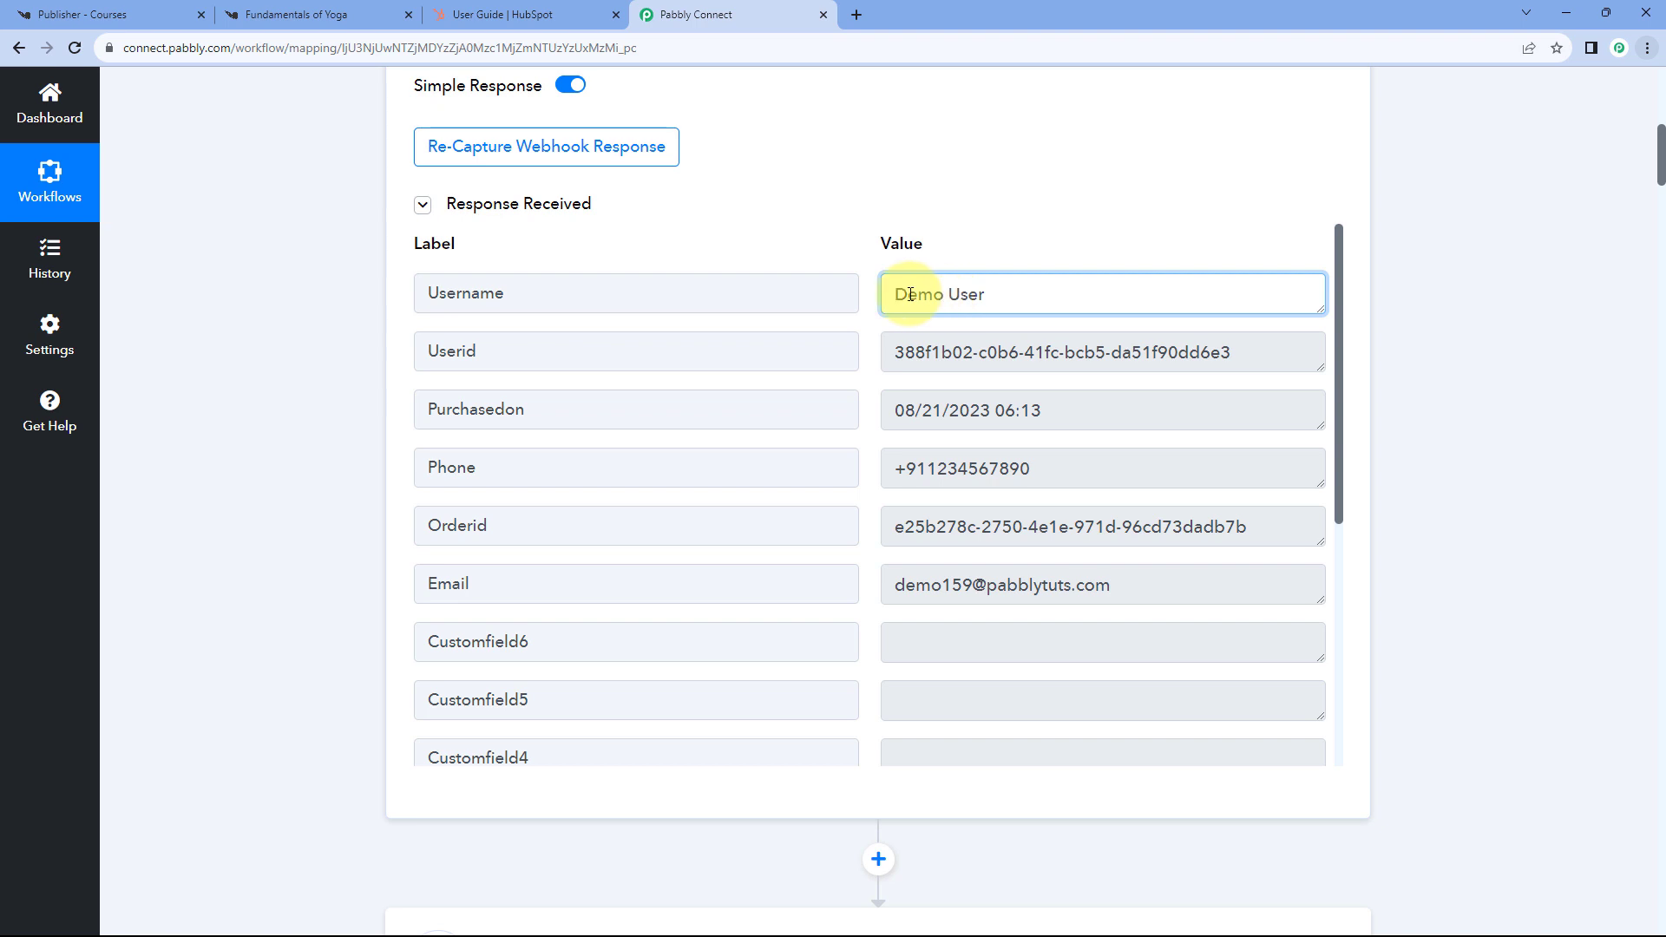
double_click(985, 294)
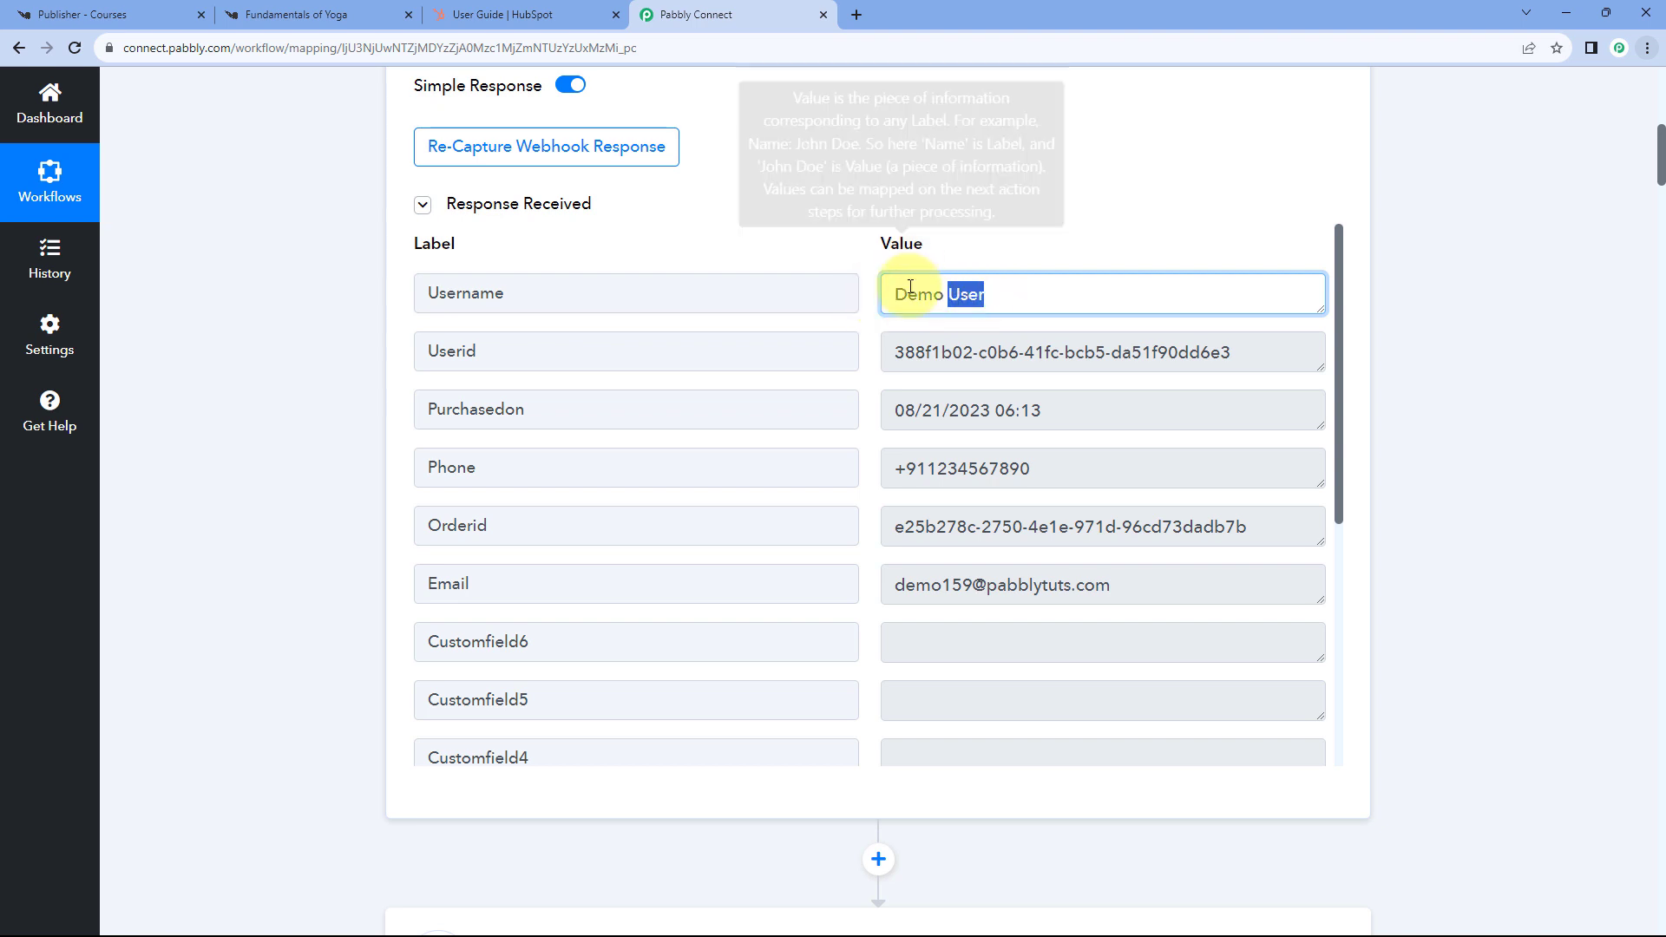
click(785, 295)
click(893, 293)
drag(894, 295, 962, 292)
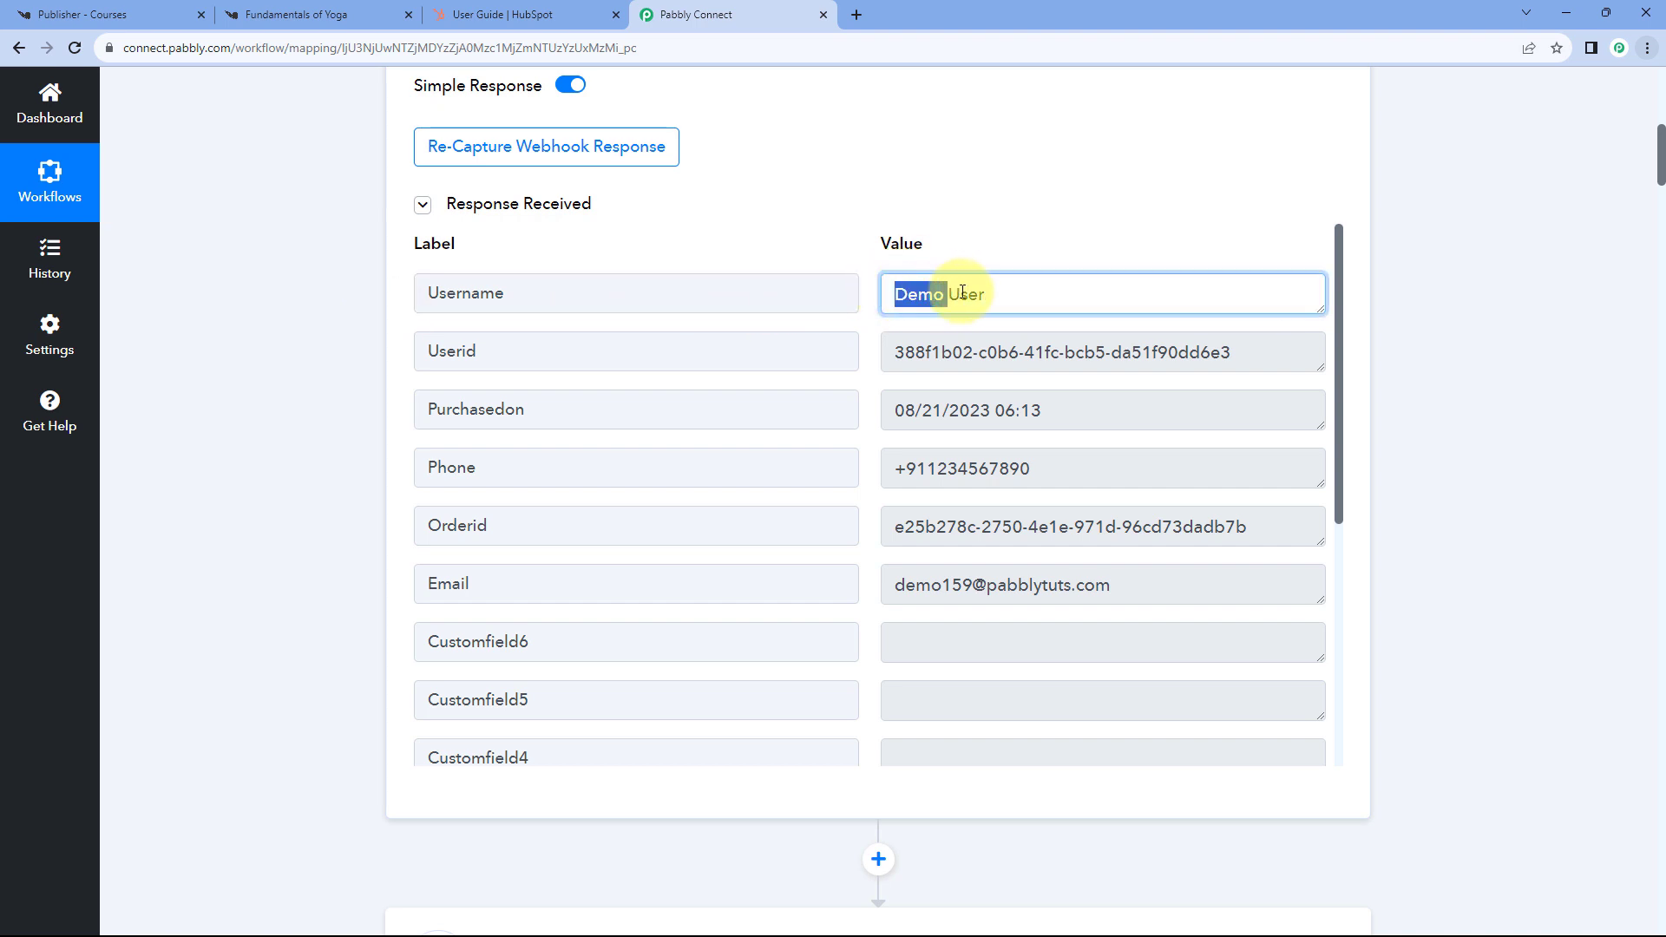
click(872, 294)
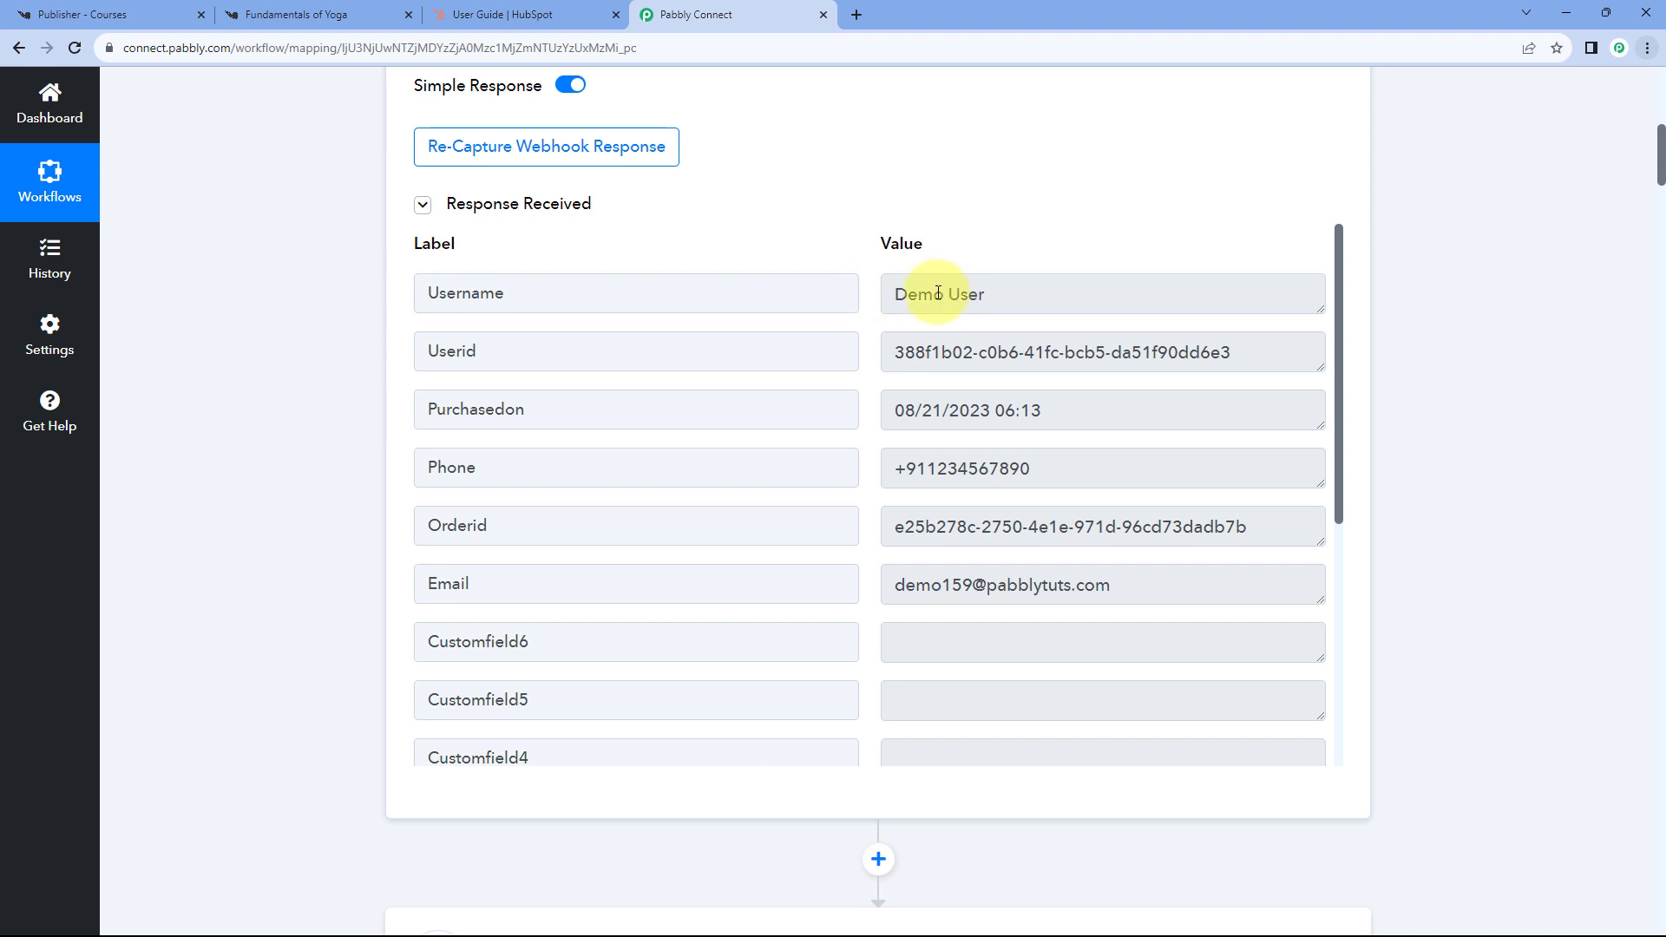
drag(989, 295, 879, 297)
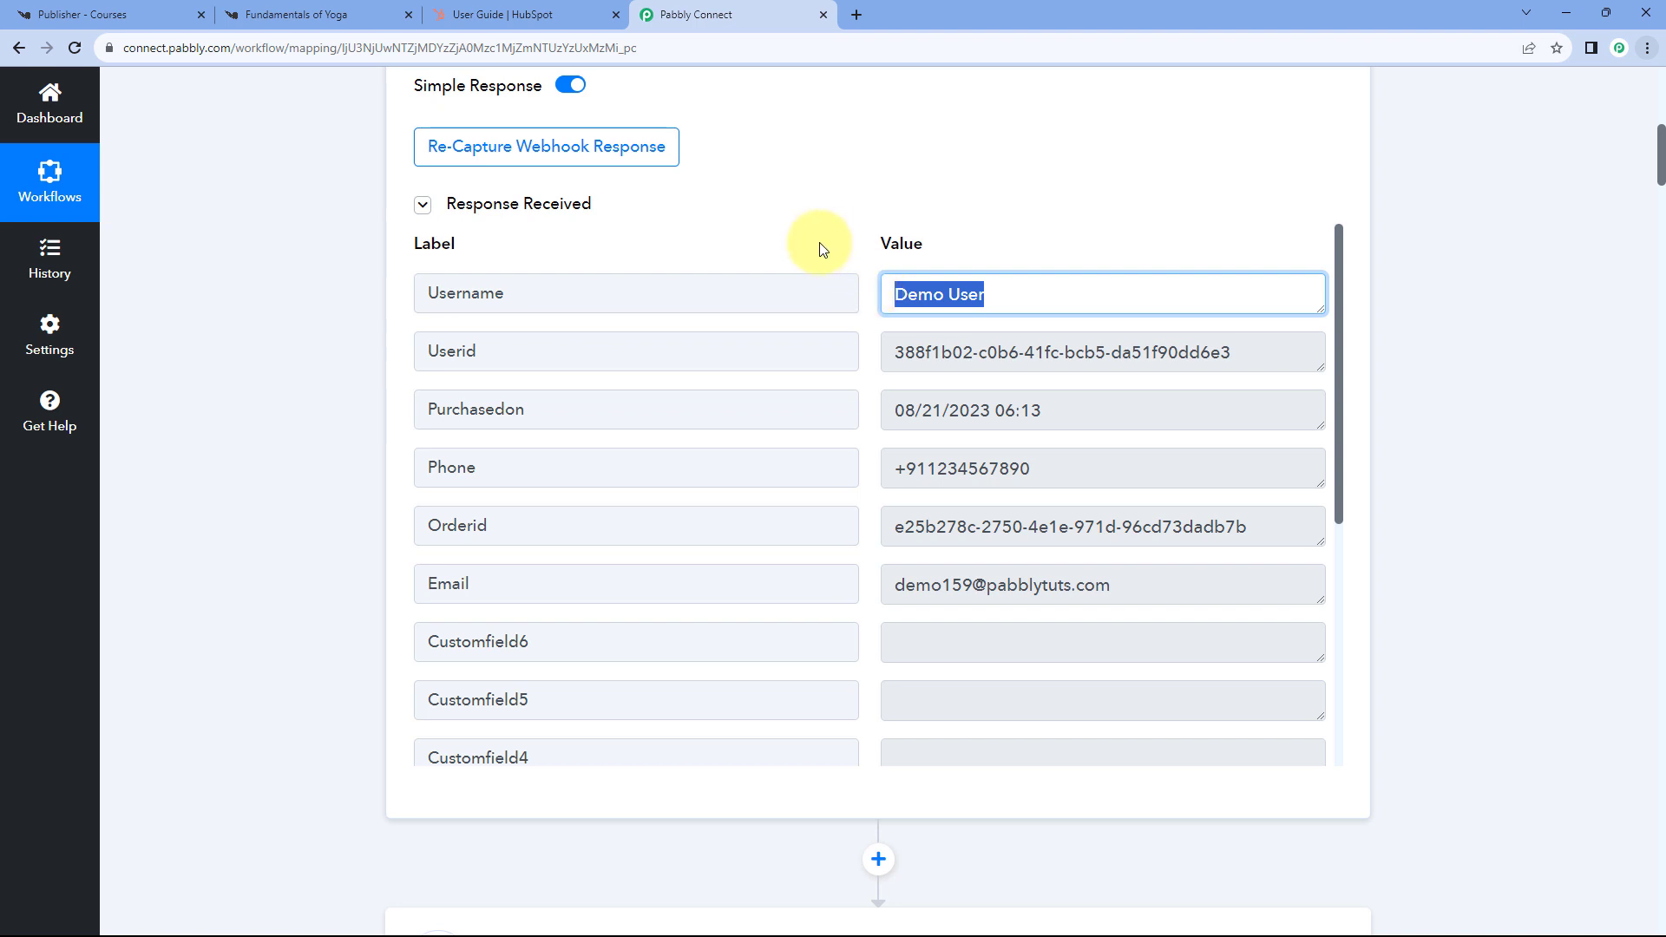
scroll(371, 301, down, 8)
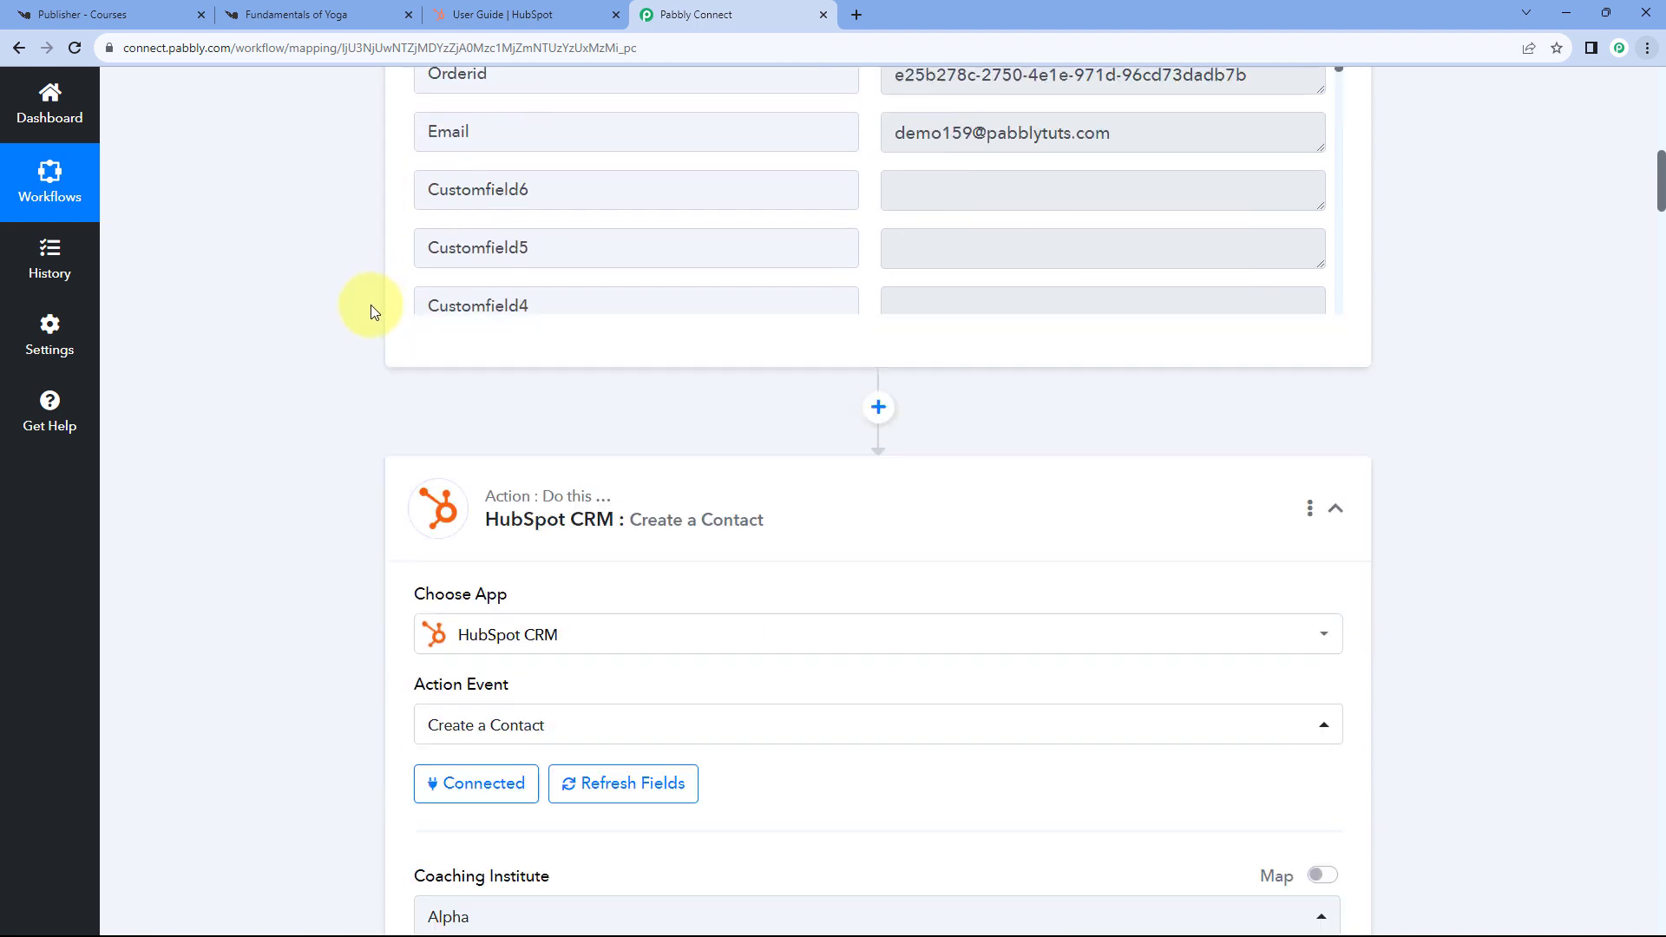
scroll(642, 327, up, 2)
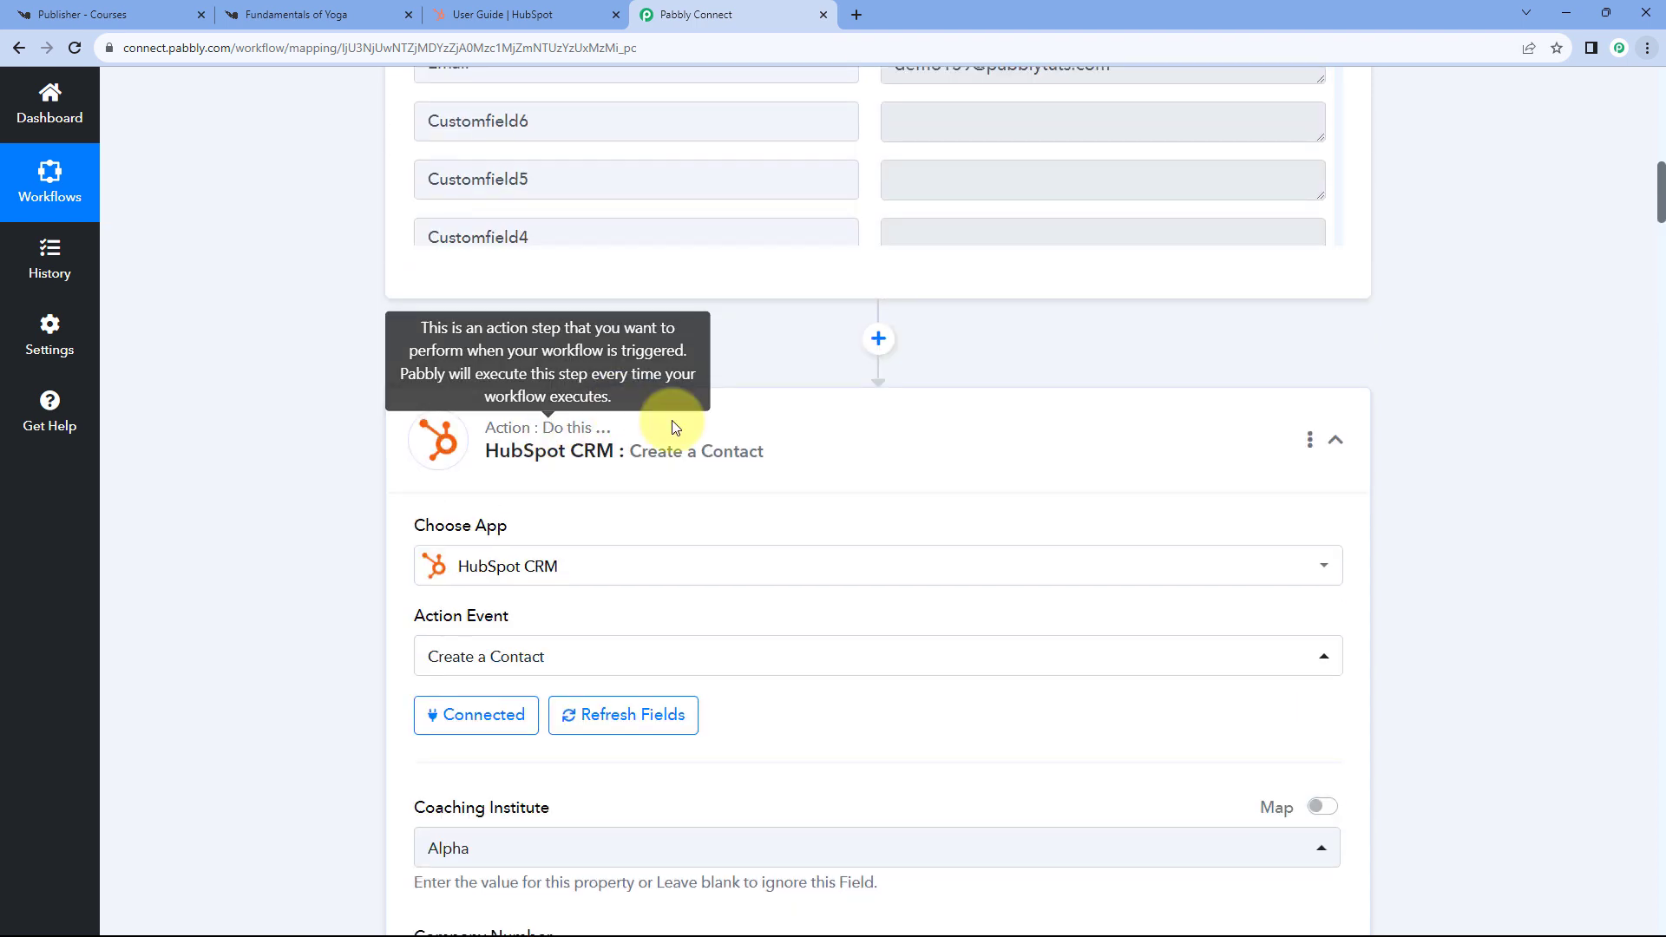
- Insert a Text Formatter step with the Split Text action above HubSpot and connect it
click(878, 340)
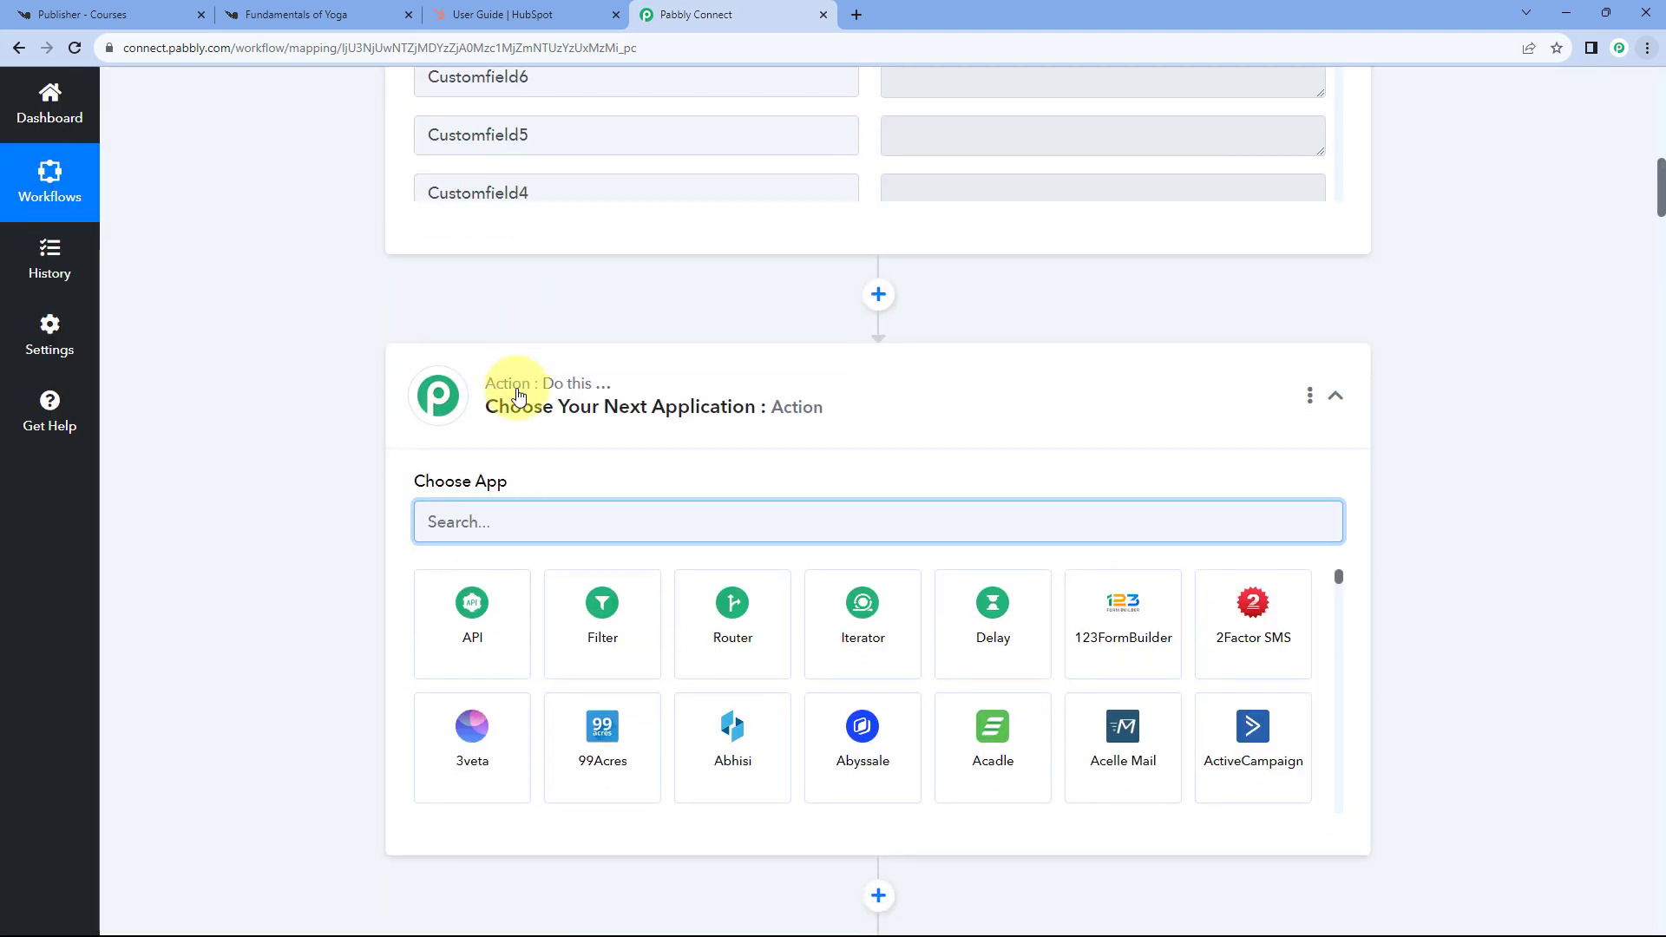
scroll(438, 399, down, 2)
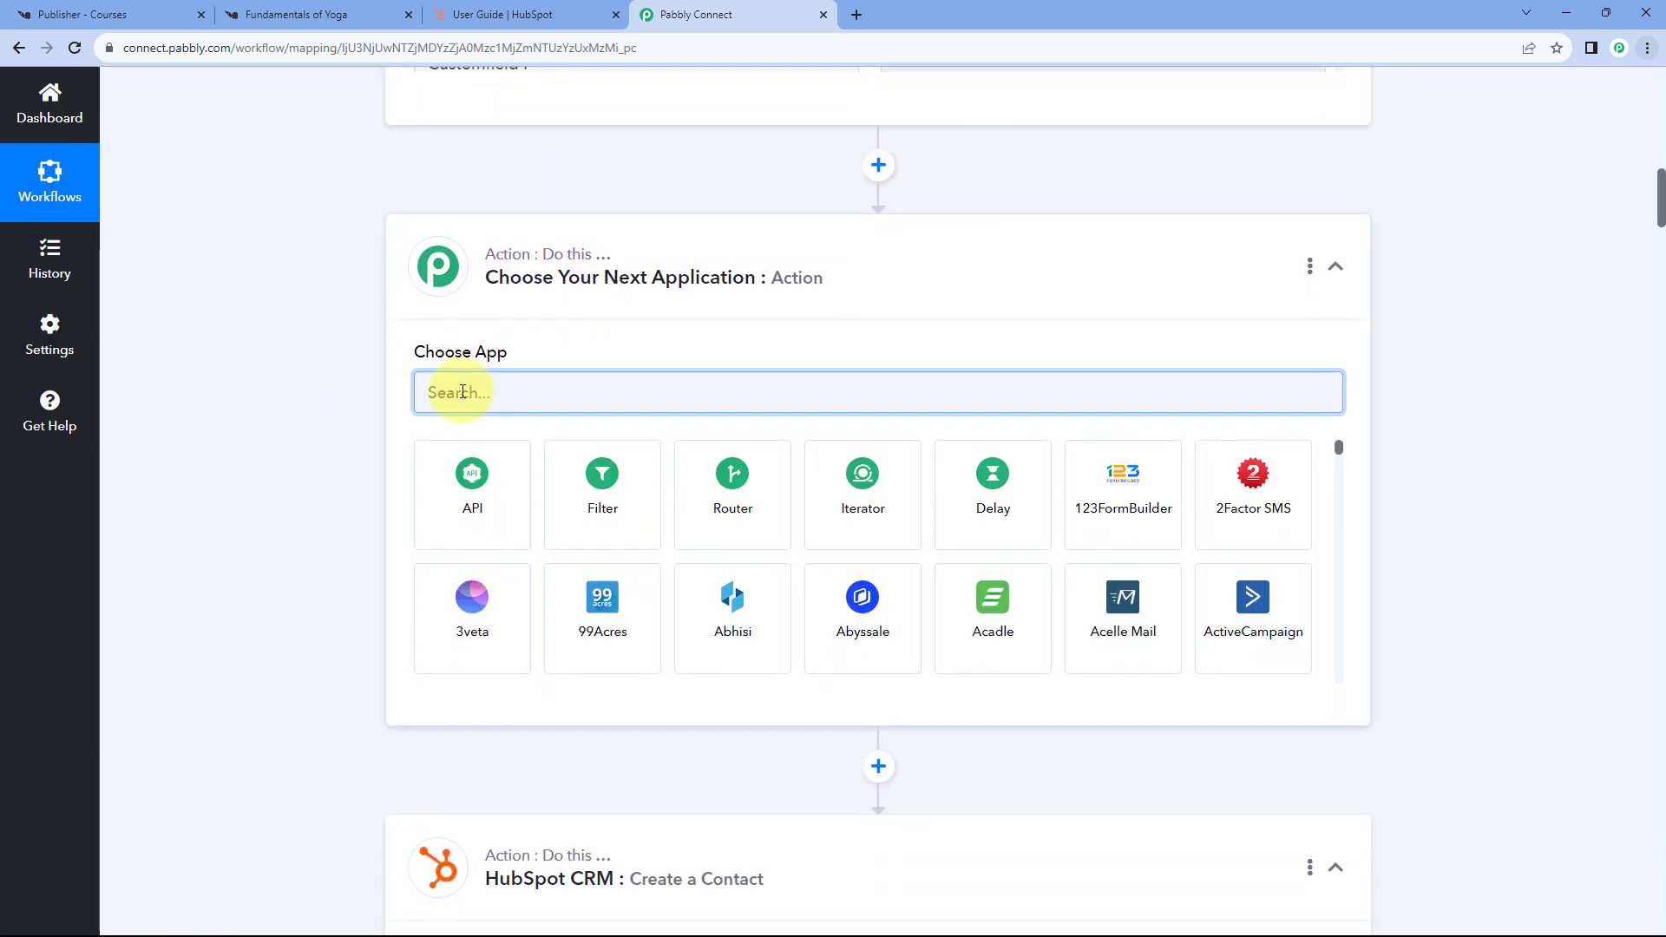
text(Text)
click(588, 470)
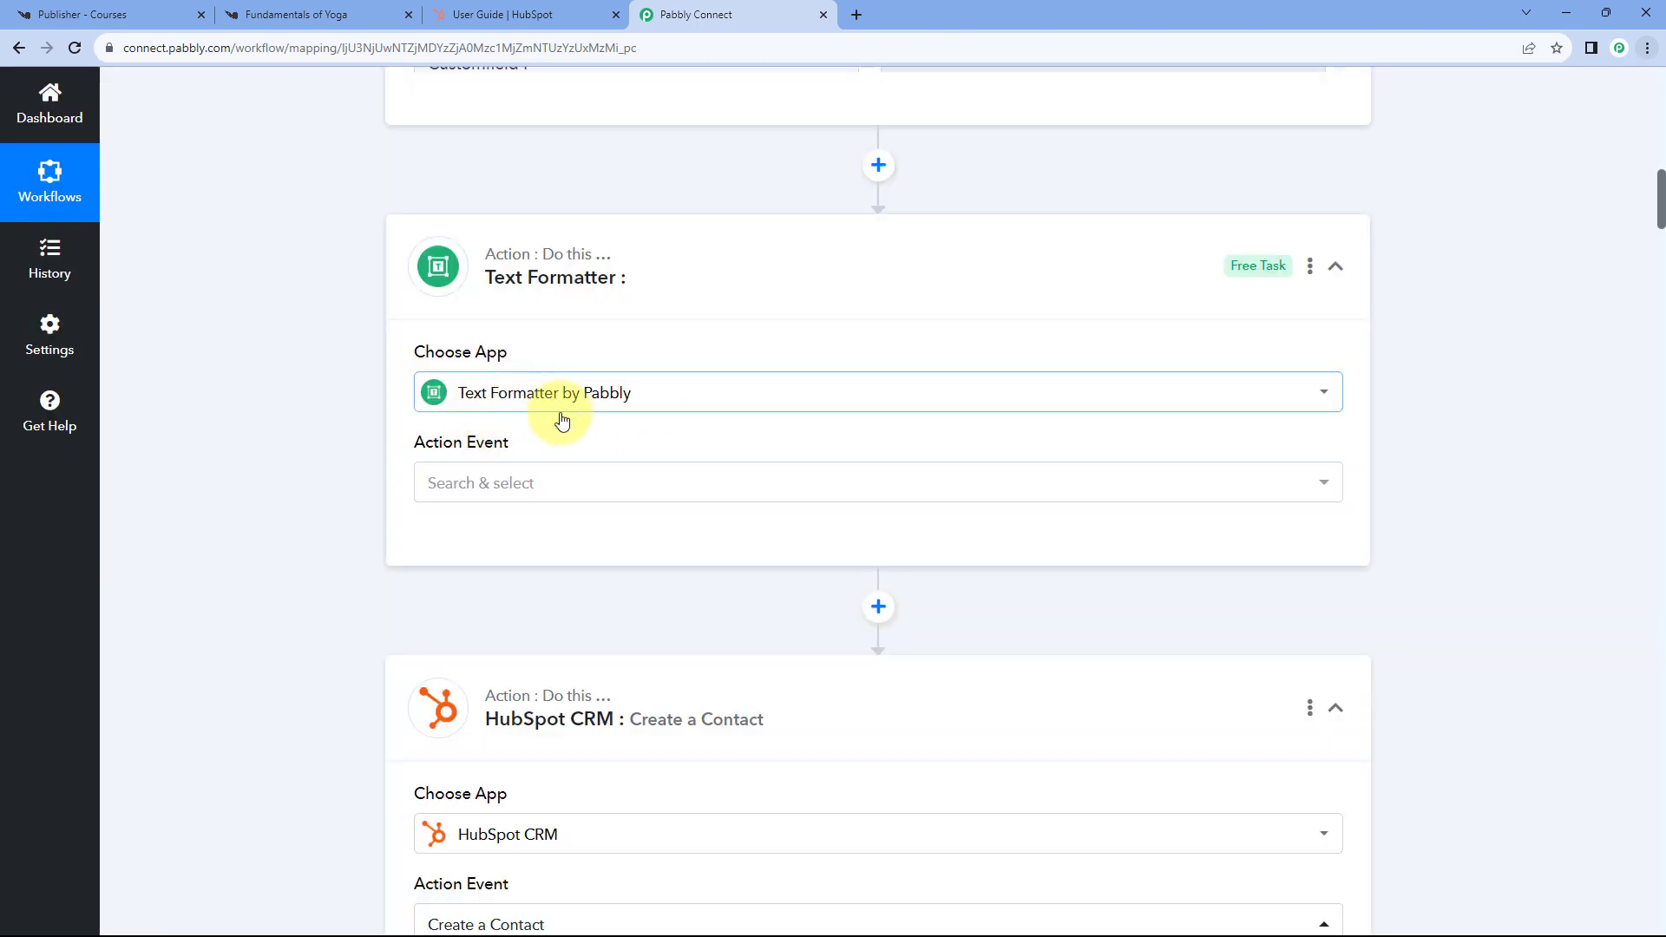
scroll(398, 361, down, 1)
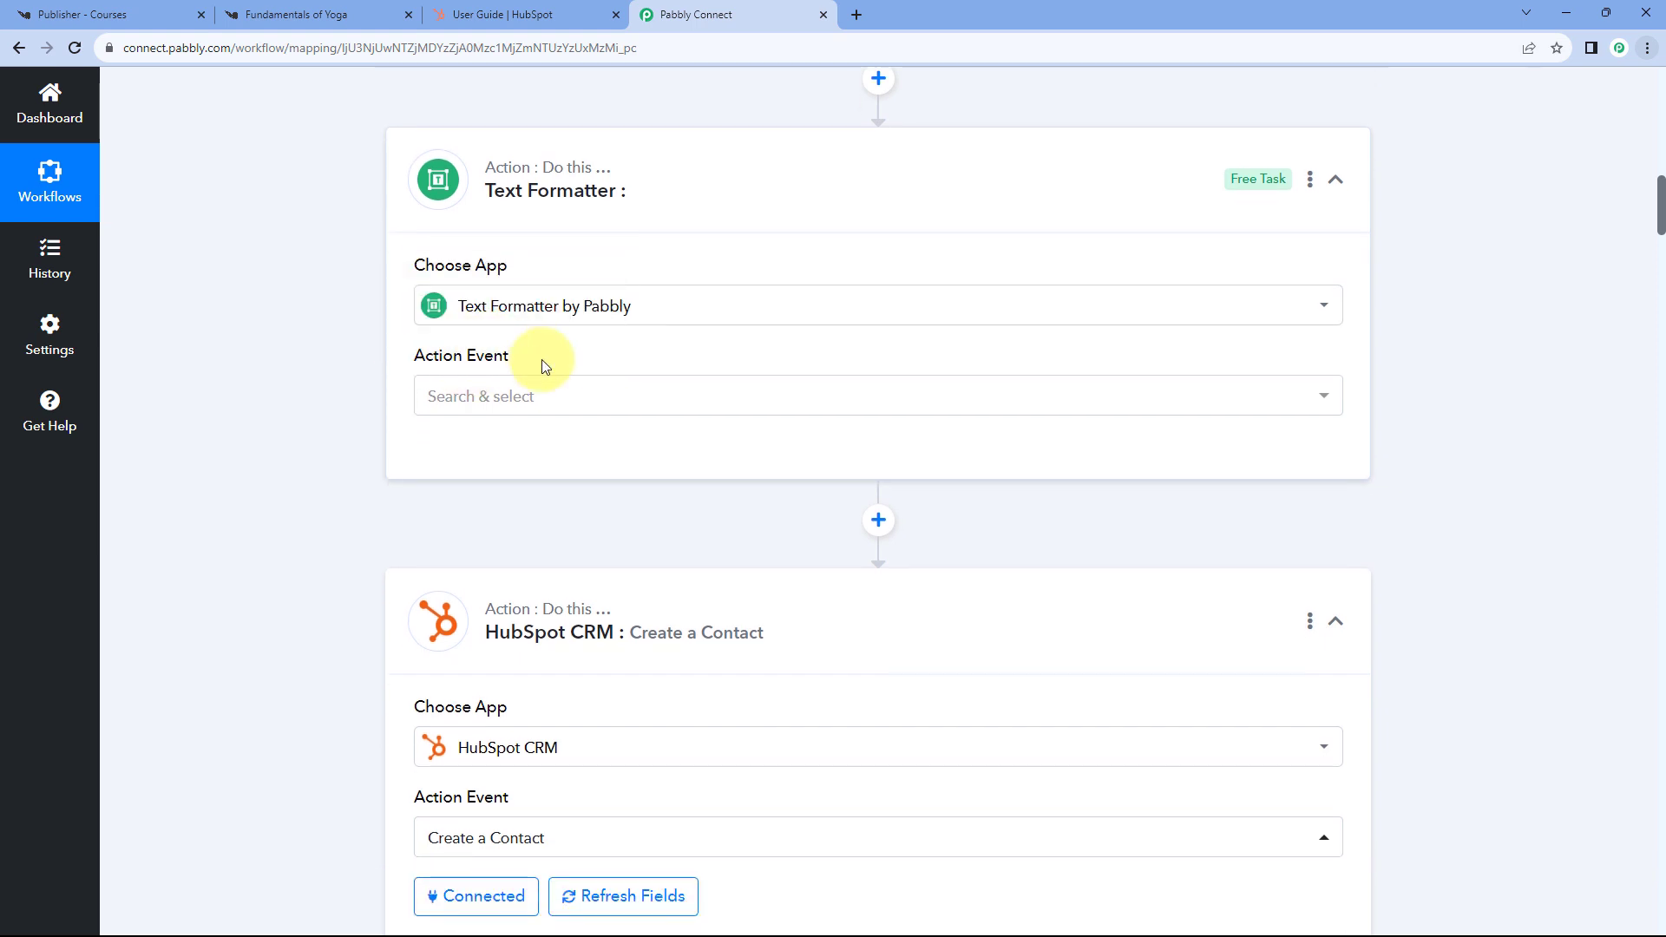
click(532, 399)
scroll(342, 361, down, 2)
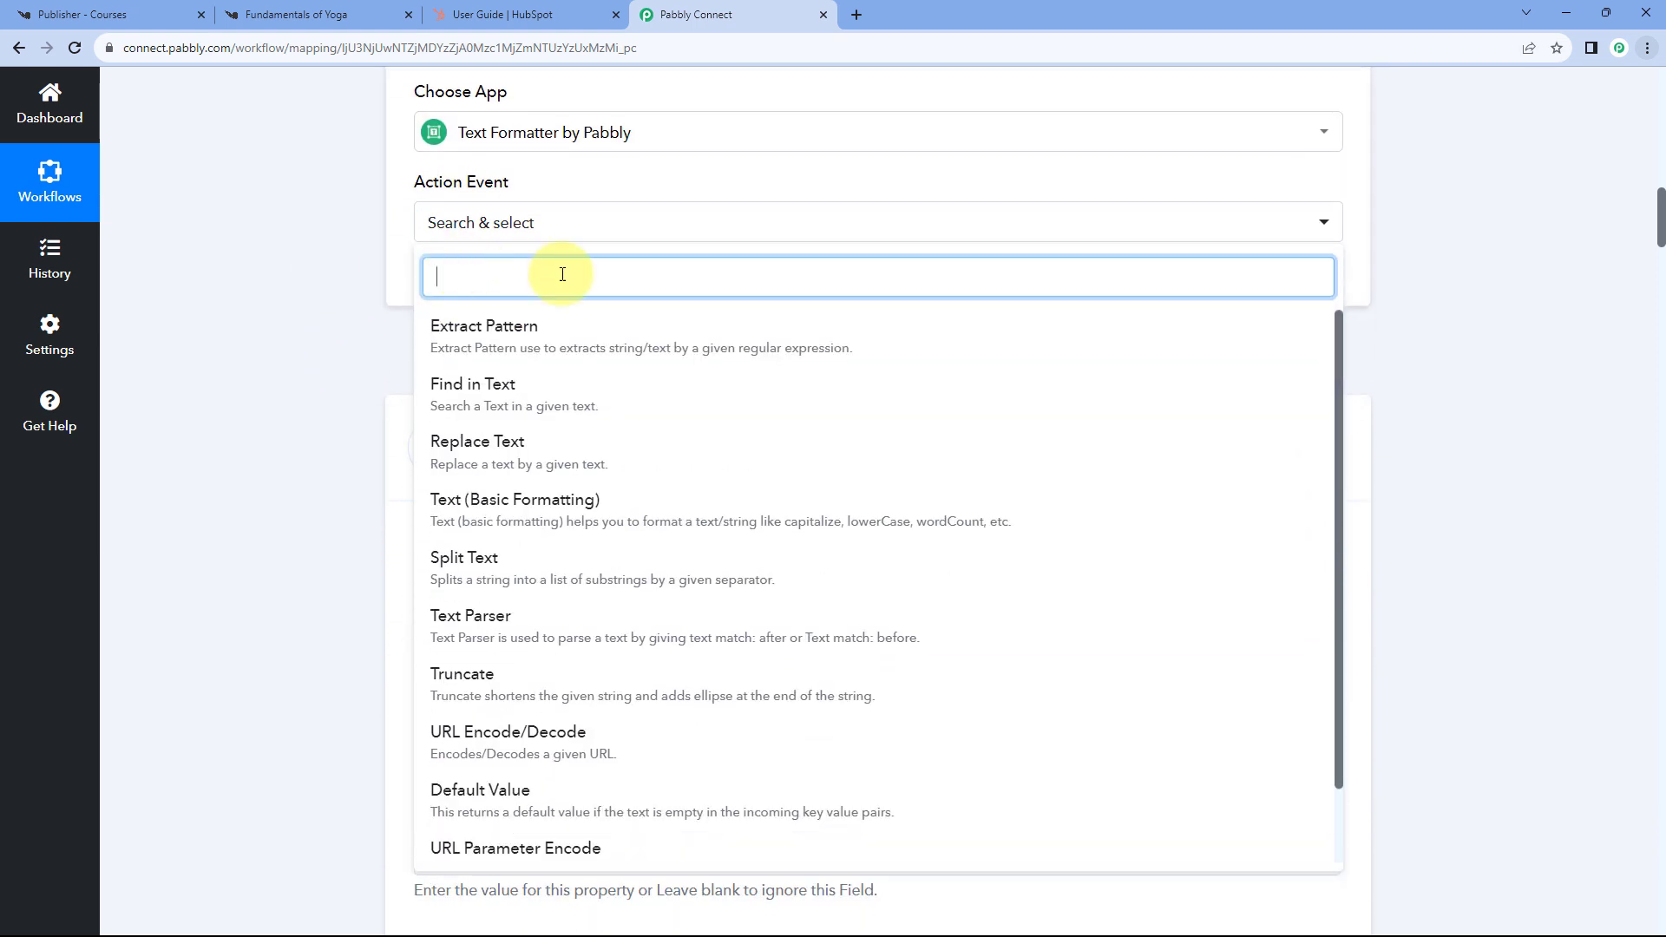
click(501, 564)
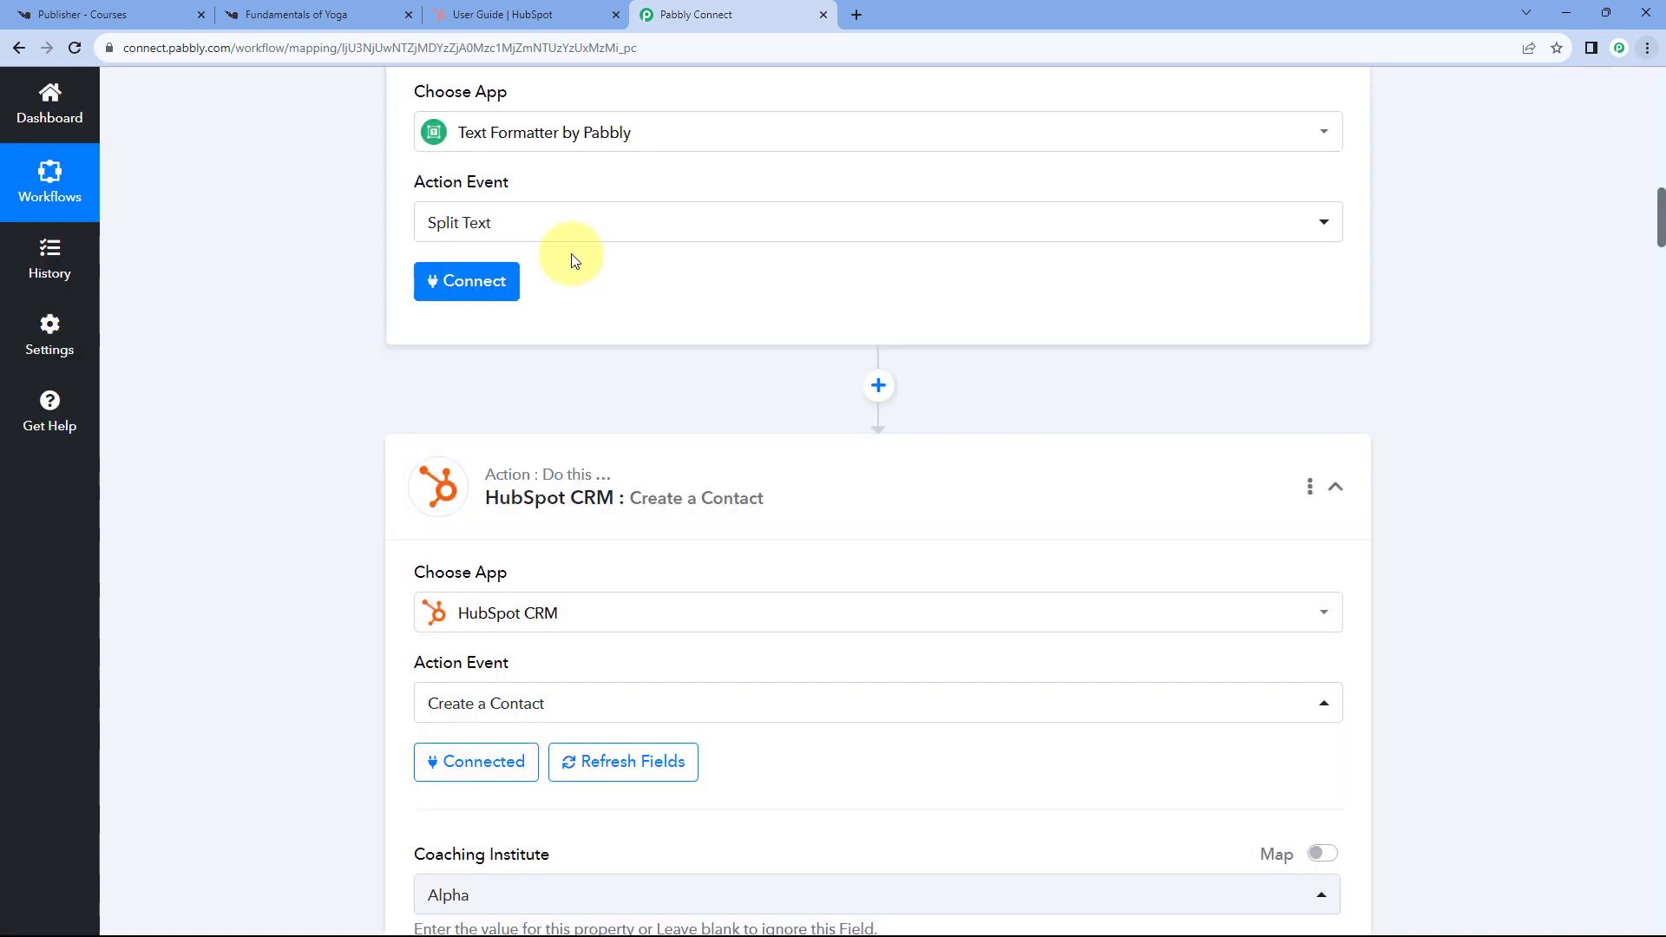
click(482, 280)
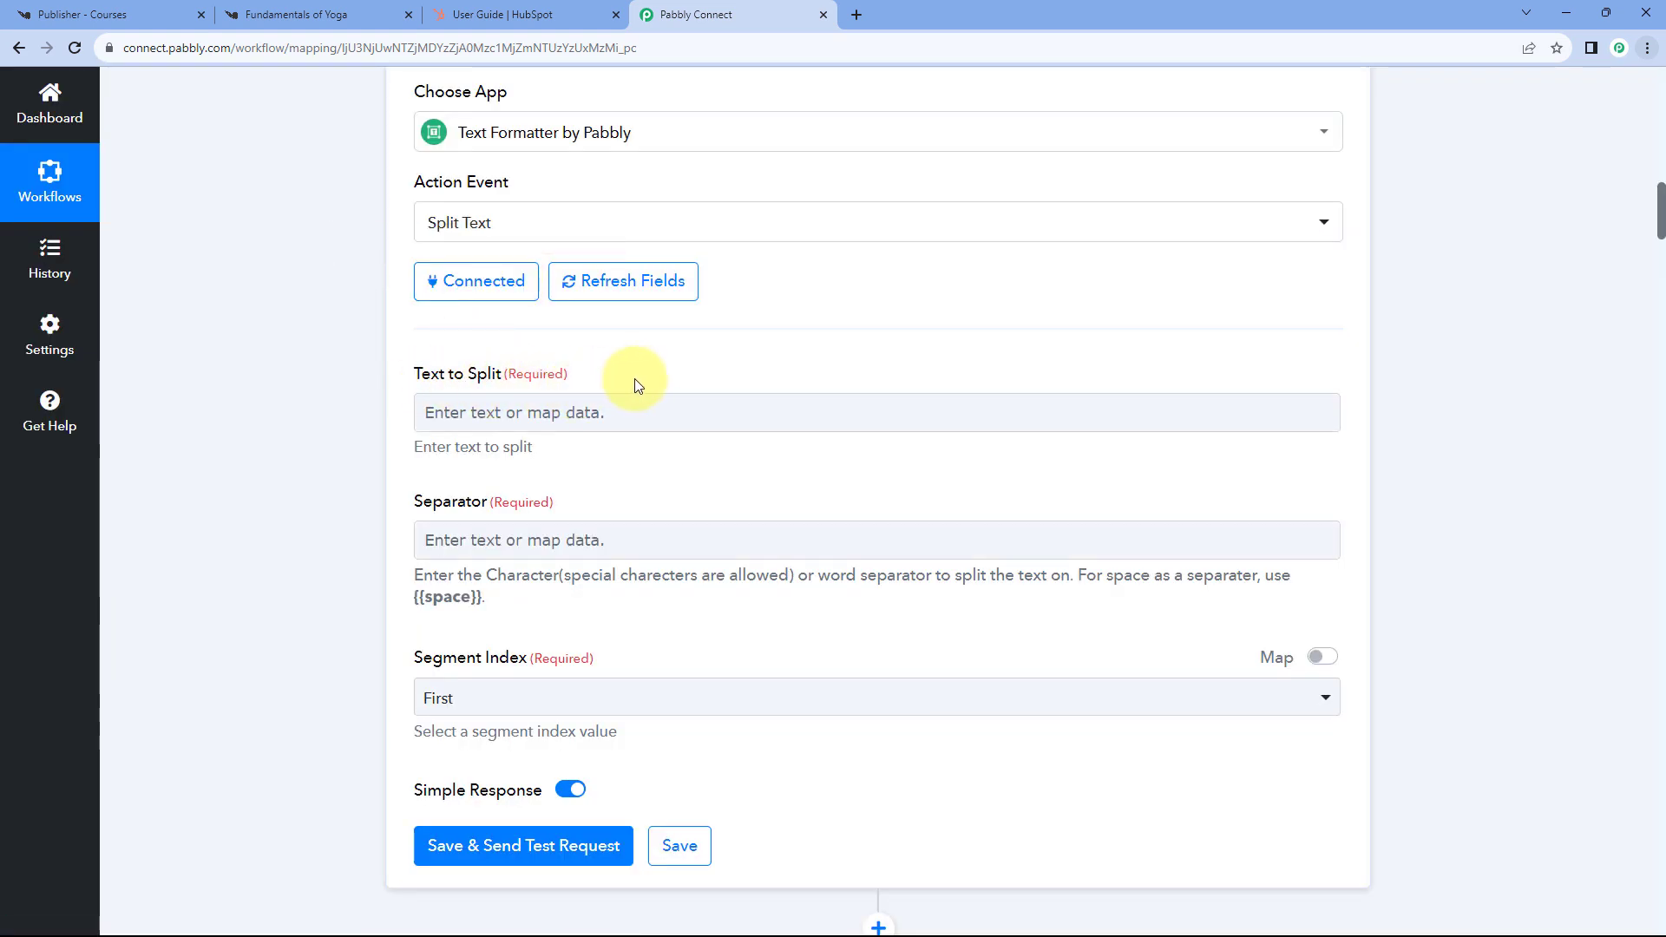
scroll(762, 361, up, 4)
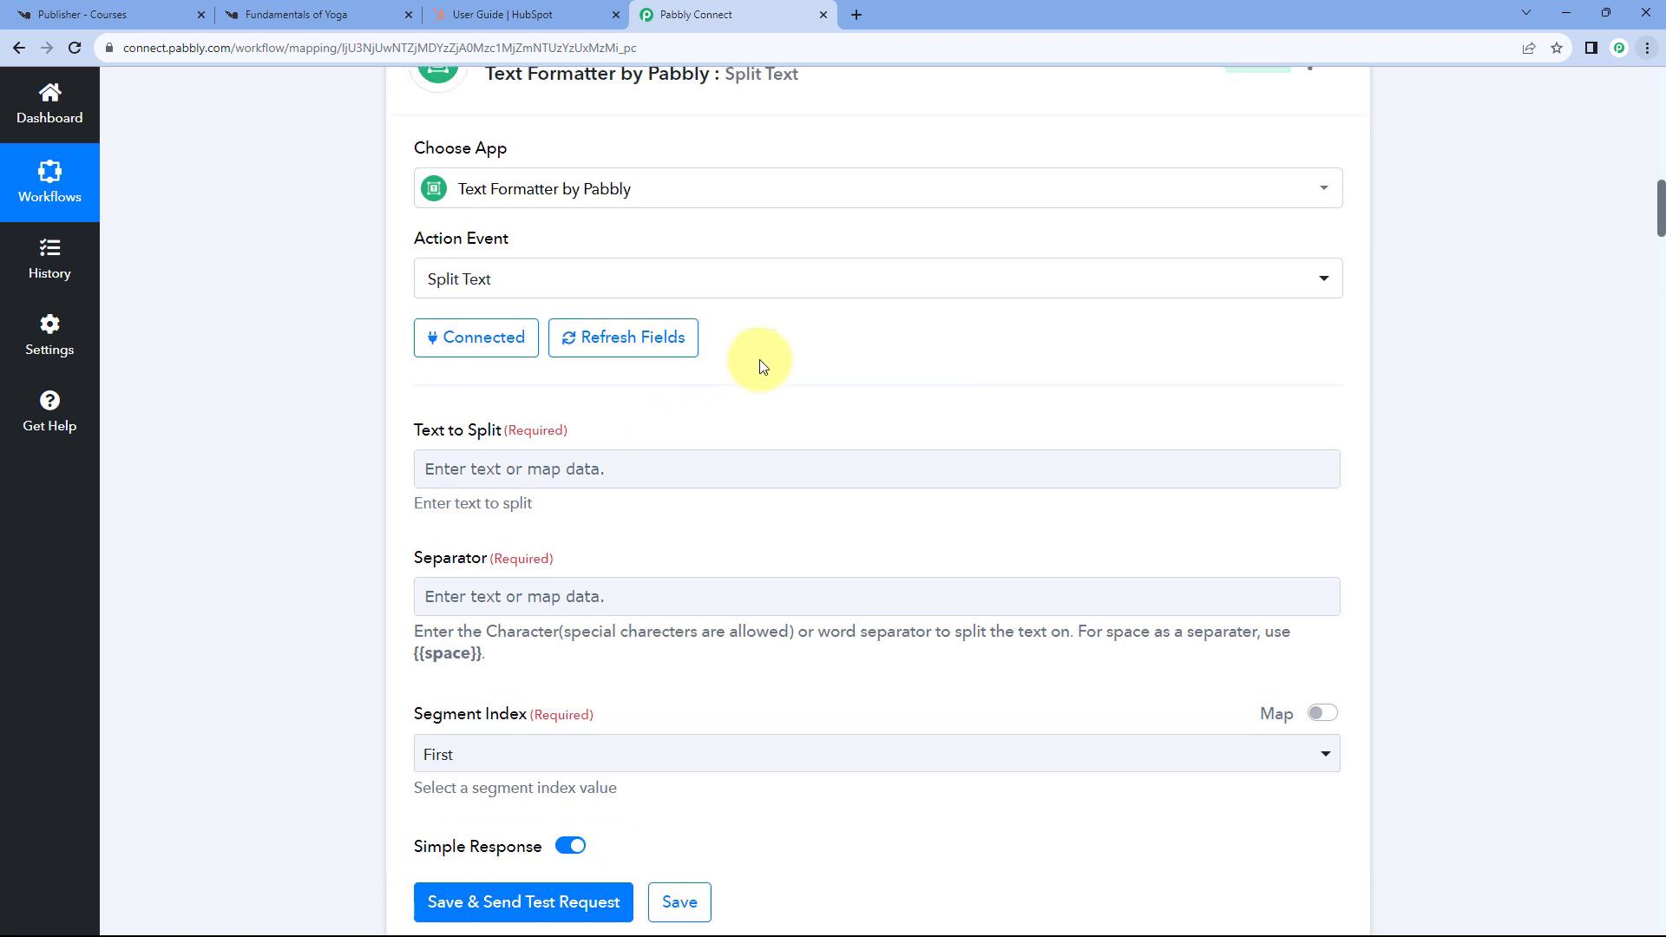
- Map the Knorish Course Purchased Username field into Text to Split
scroll(856, 367, up, 6)
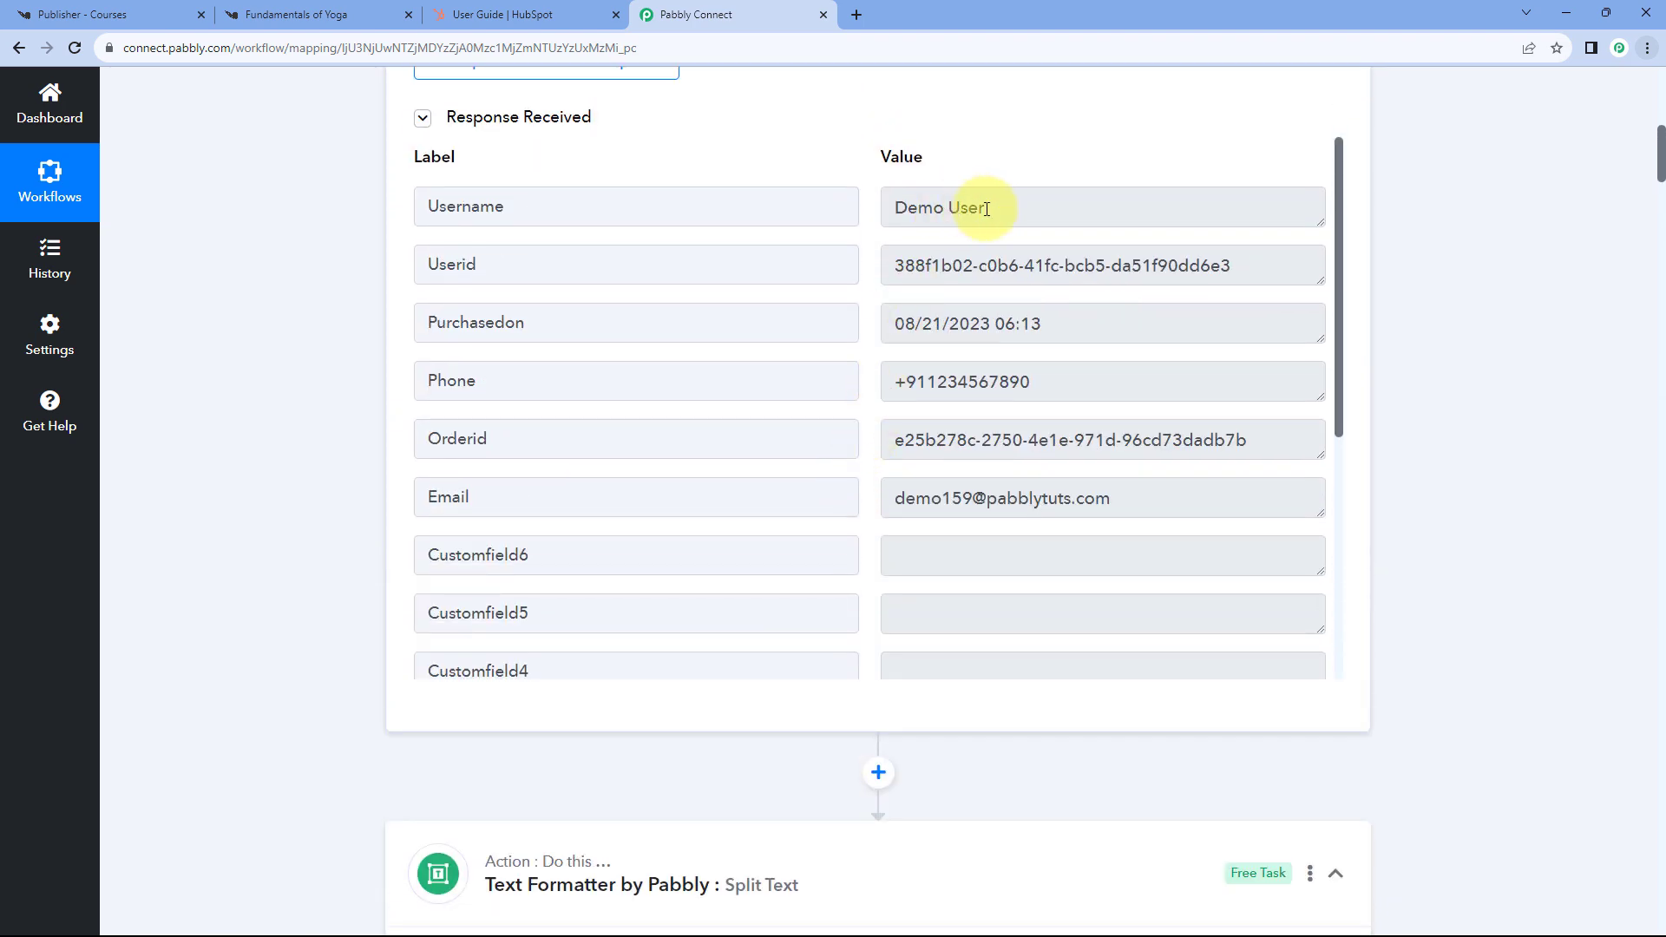
drag(987, 209, 910, 206)
double_click(617, 205)
click(1036, 210)
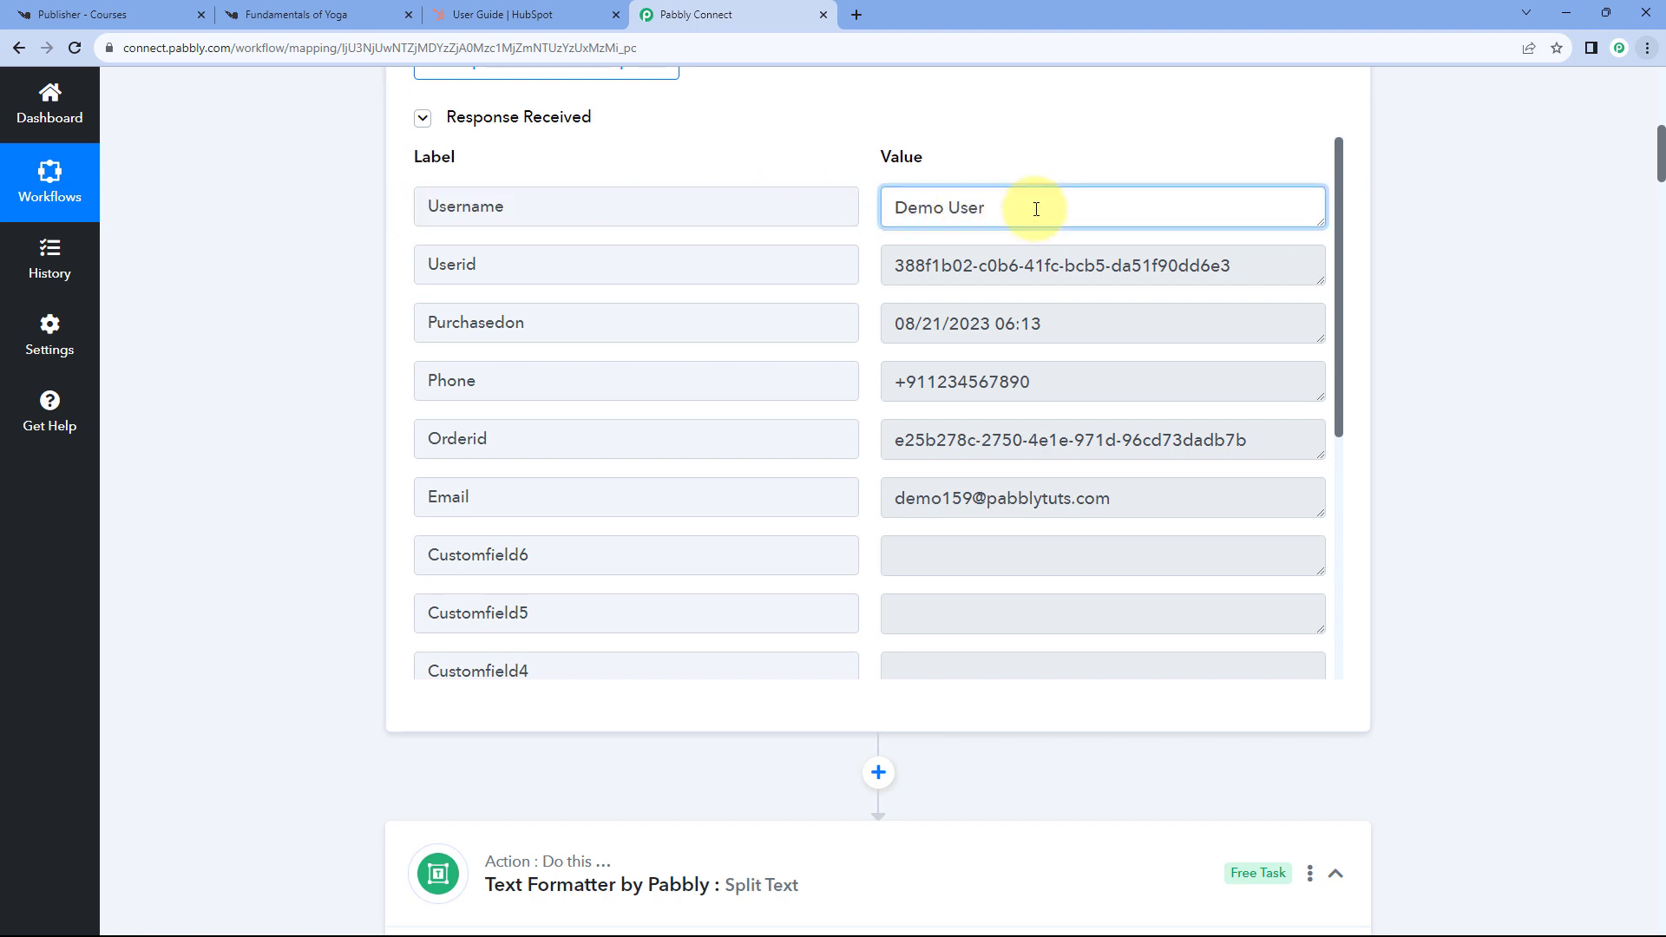
drag(1036, 209, 899, 209)
click(873, 205)
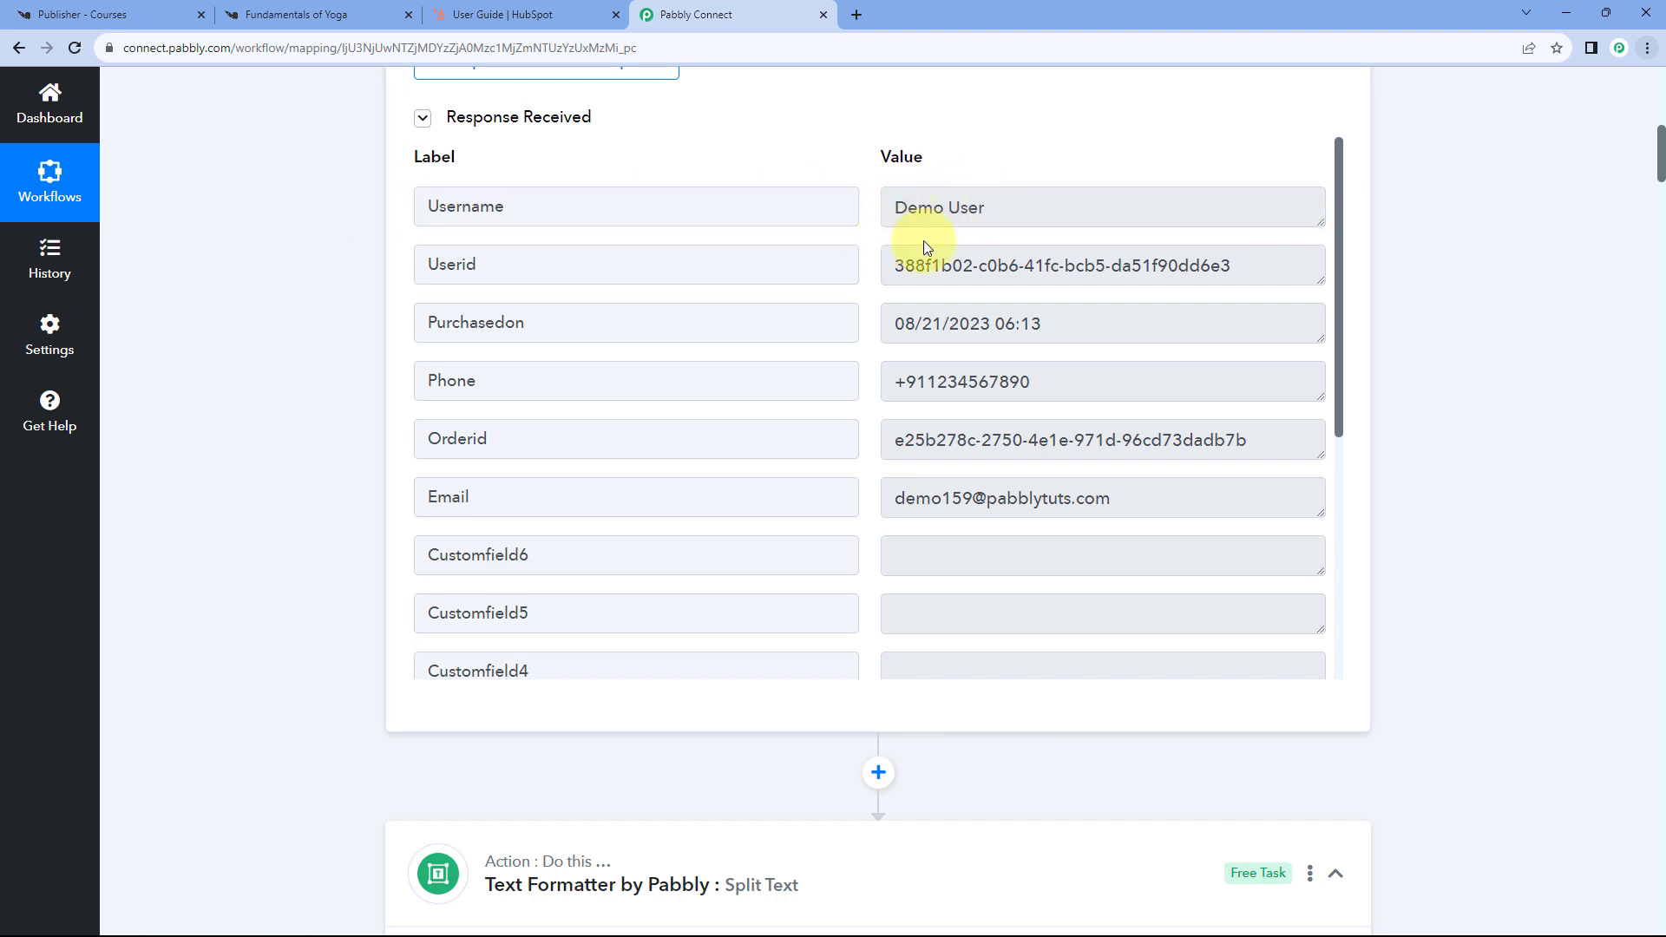
scroll(316, 298, down, 10)
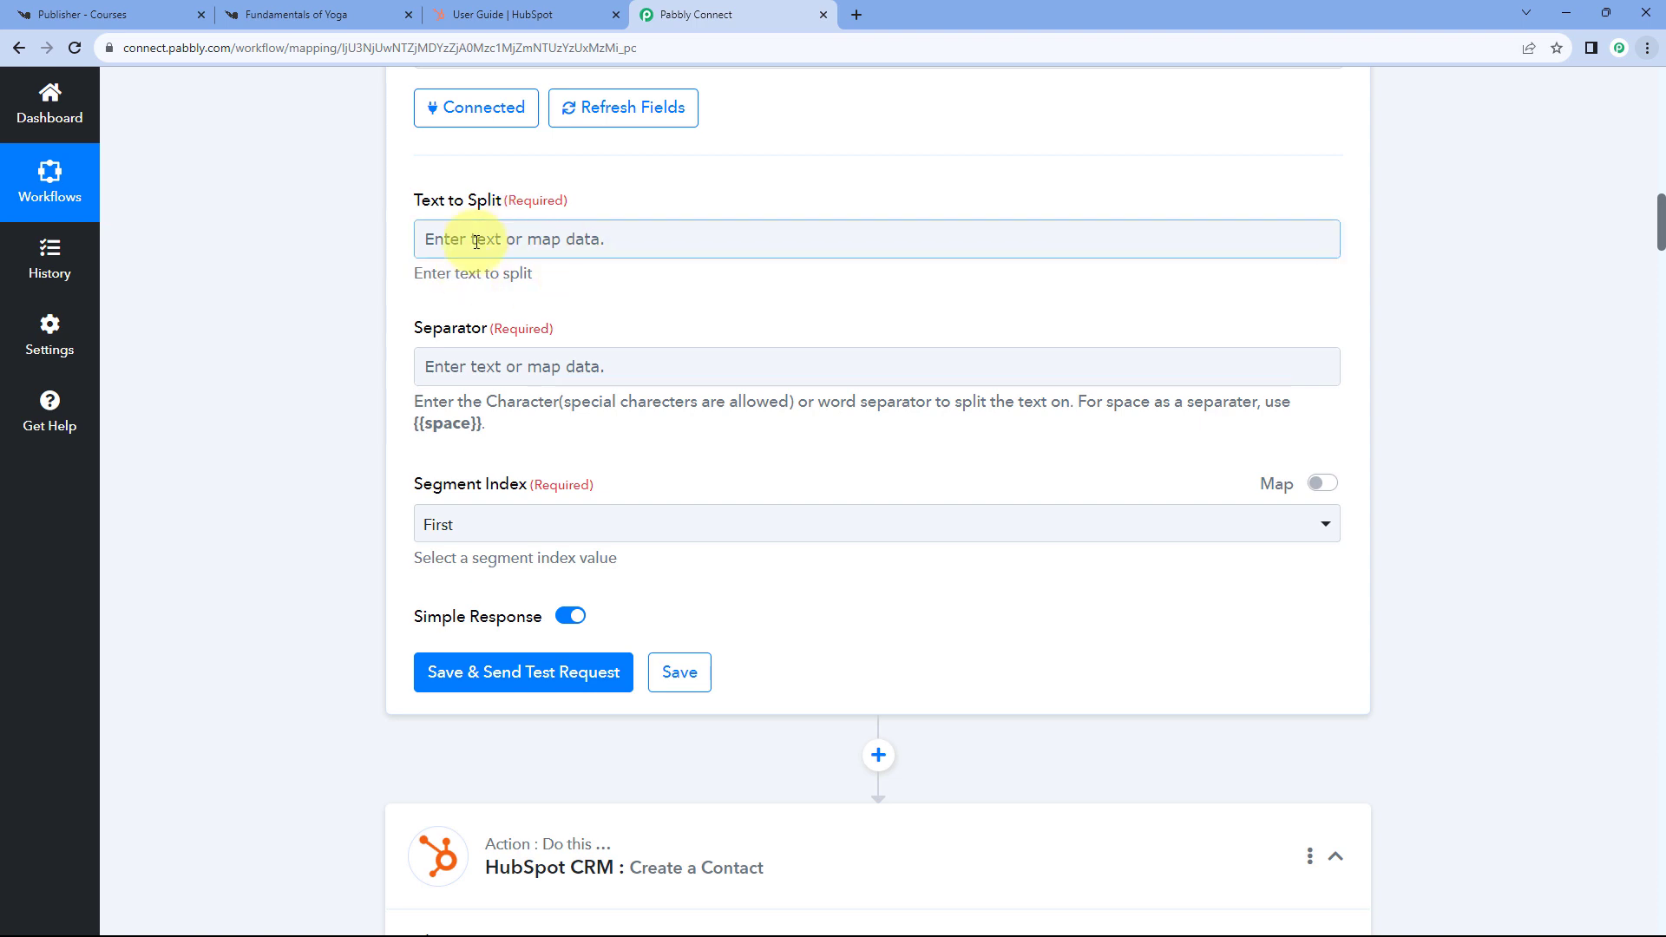
click(469, 243)
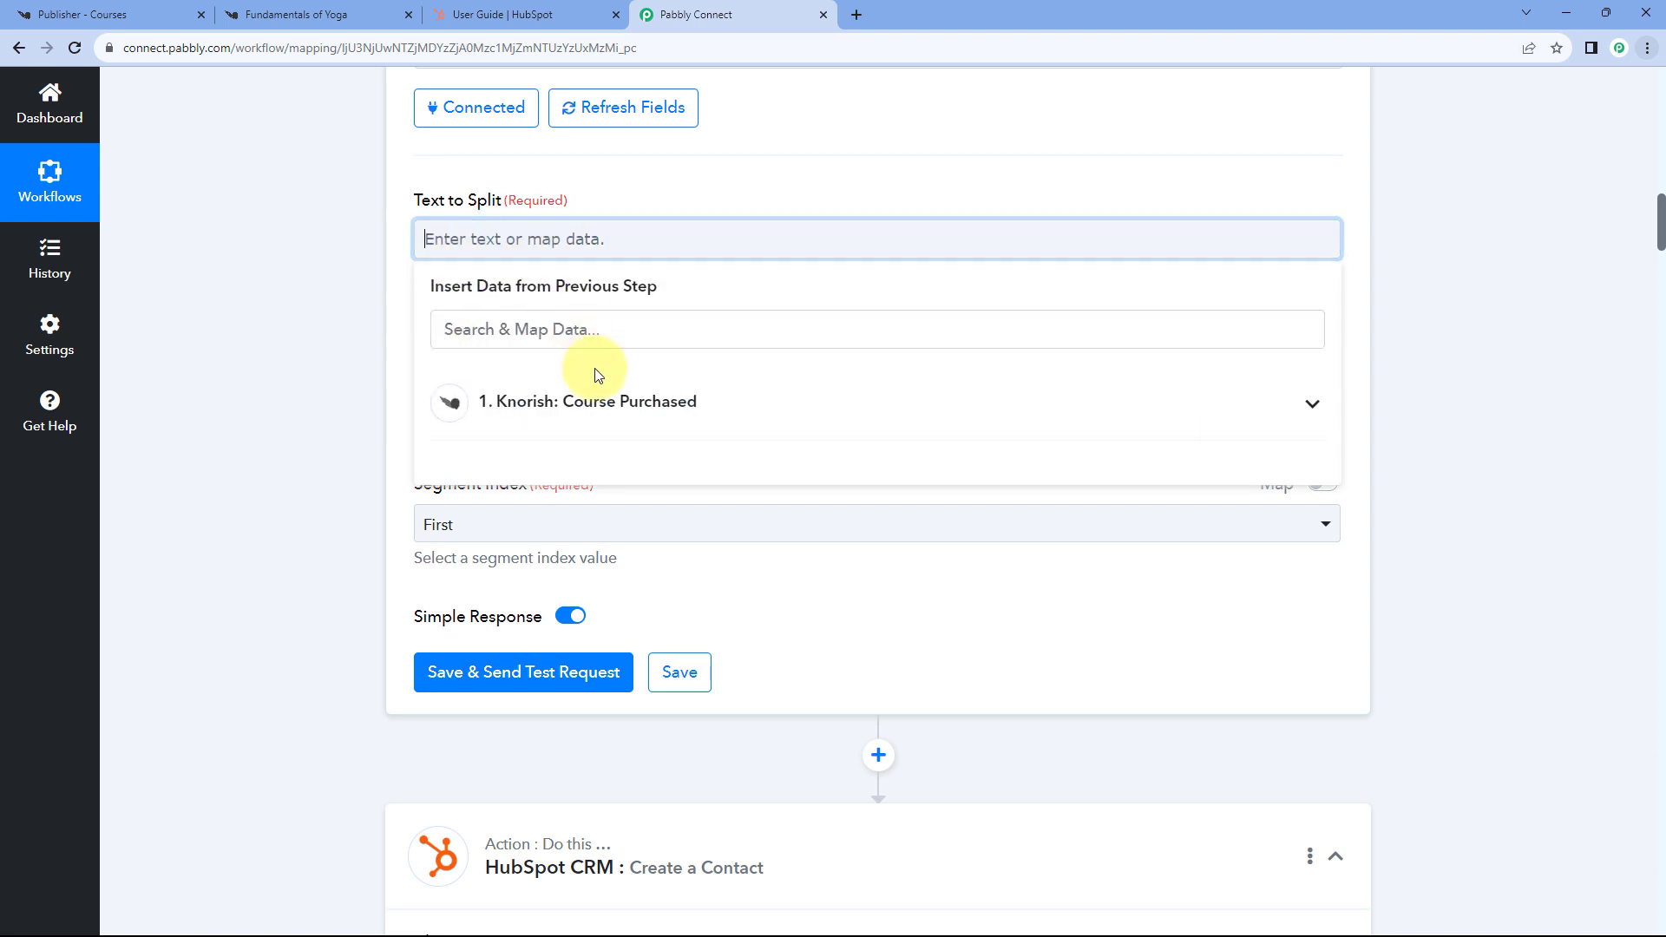
click(698, 404)
scroll(382, 337, down, 2)
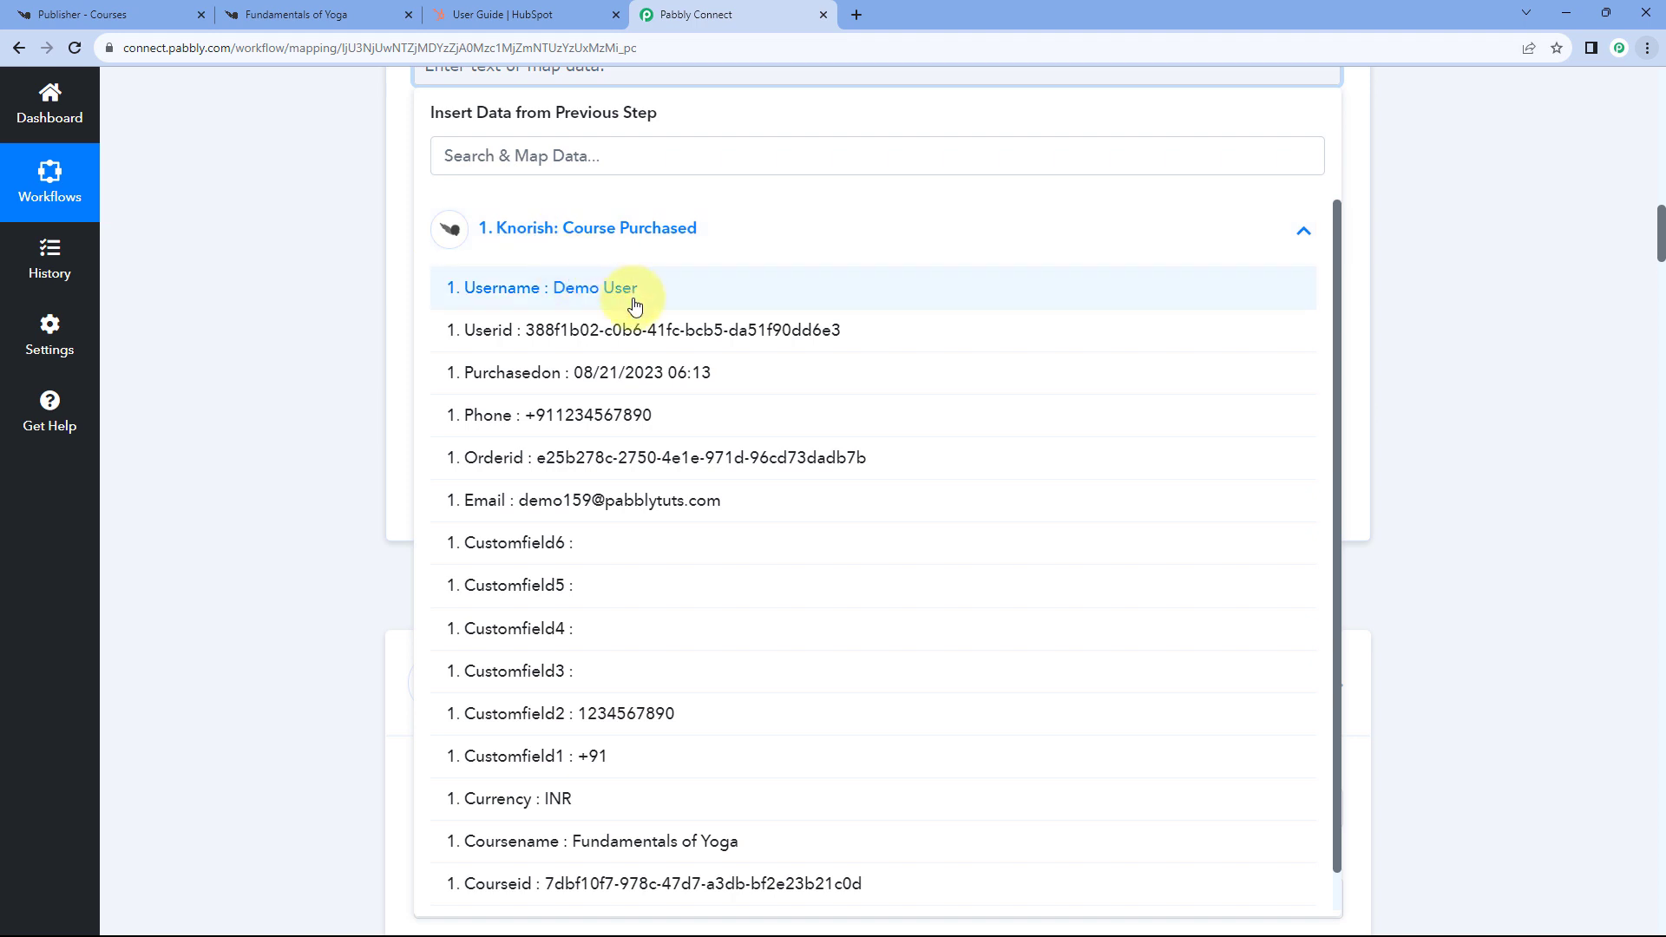
click(537, 293)
click(370, 223)
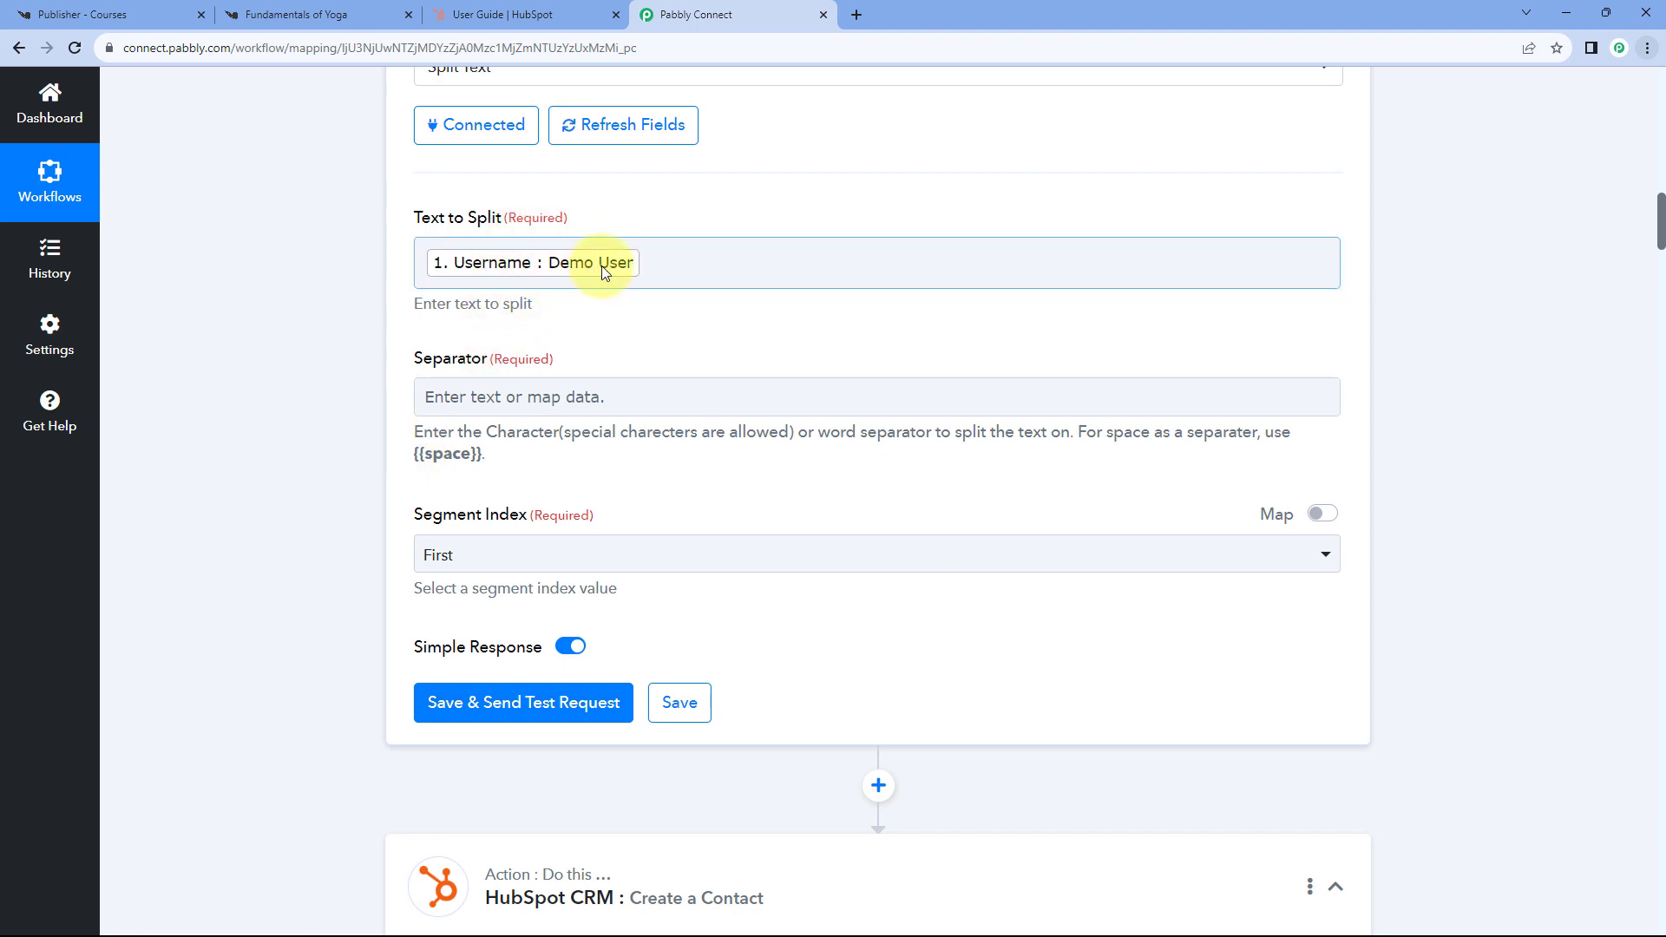
- Paste {{space}} as the Separator, set Segment Index to All, and save and send a test
drag(414, 453, 480, 456)
key(ctrl+c)
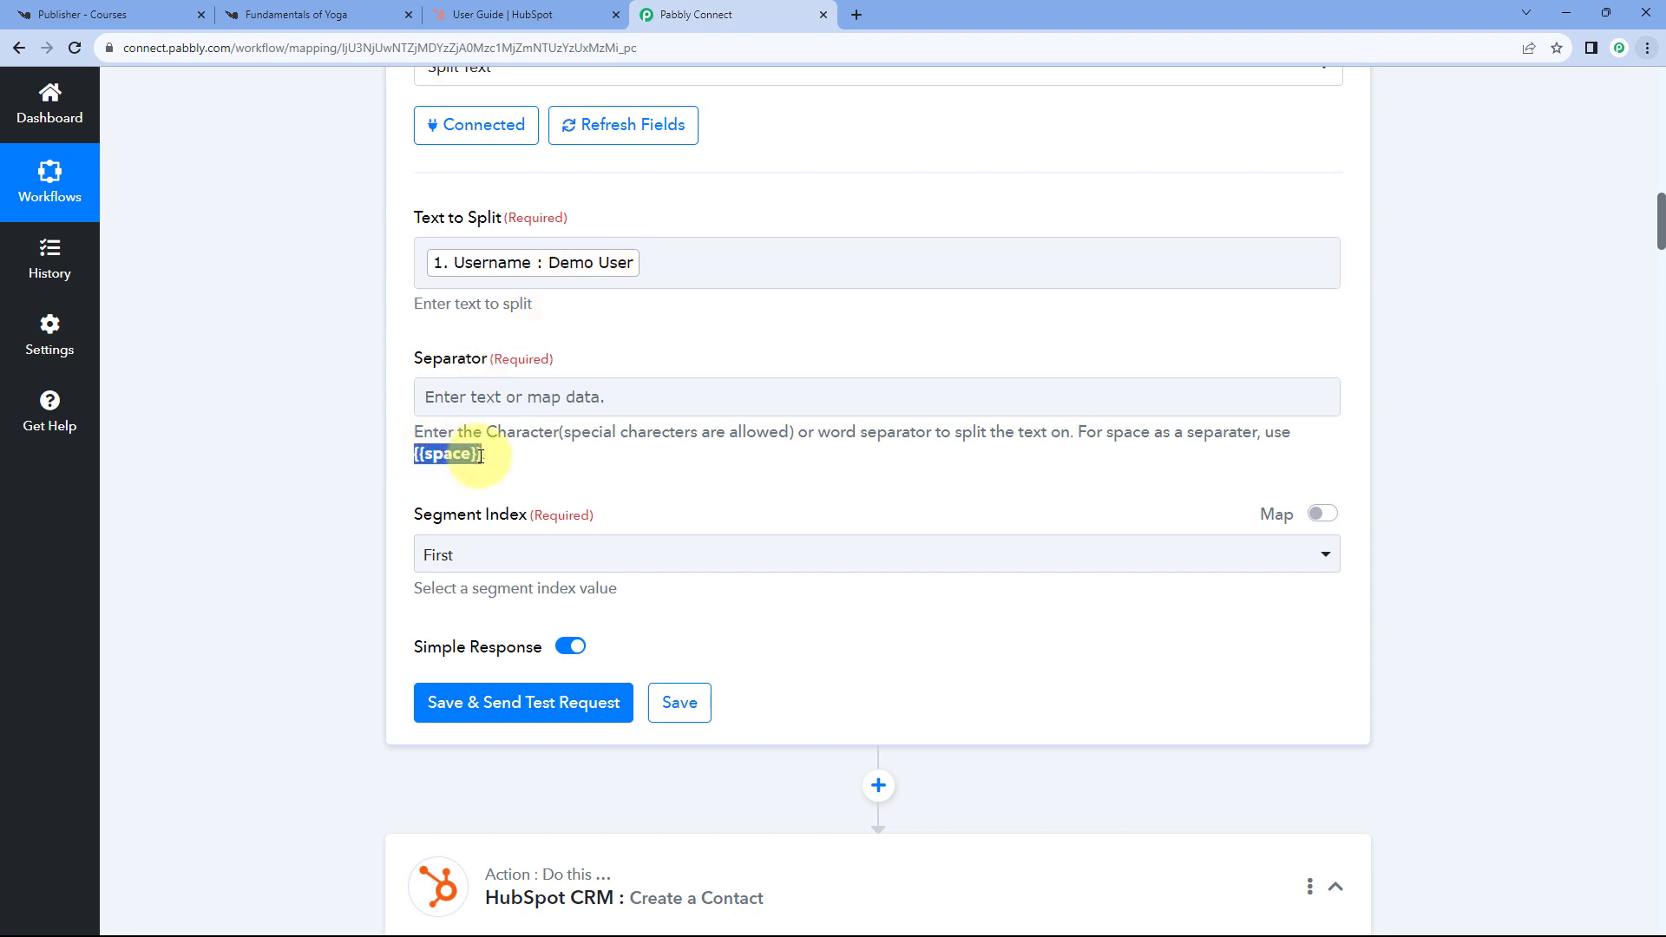
click(465, 396)
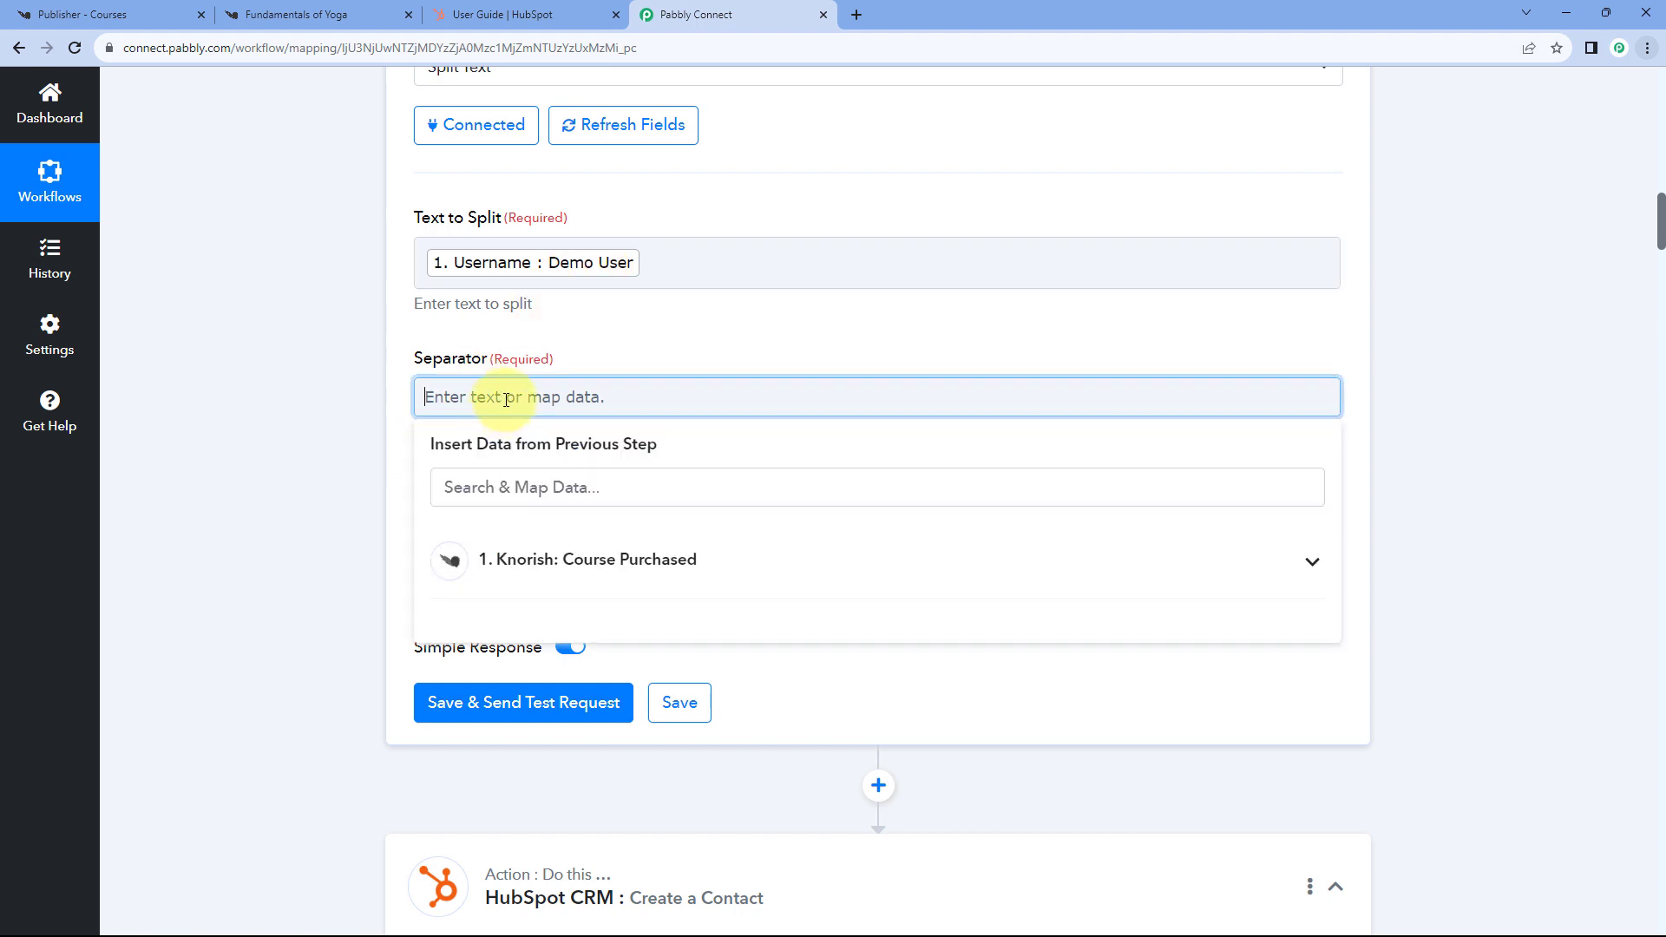
key(ctrl+v)
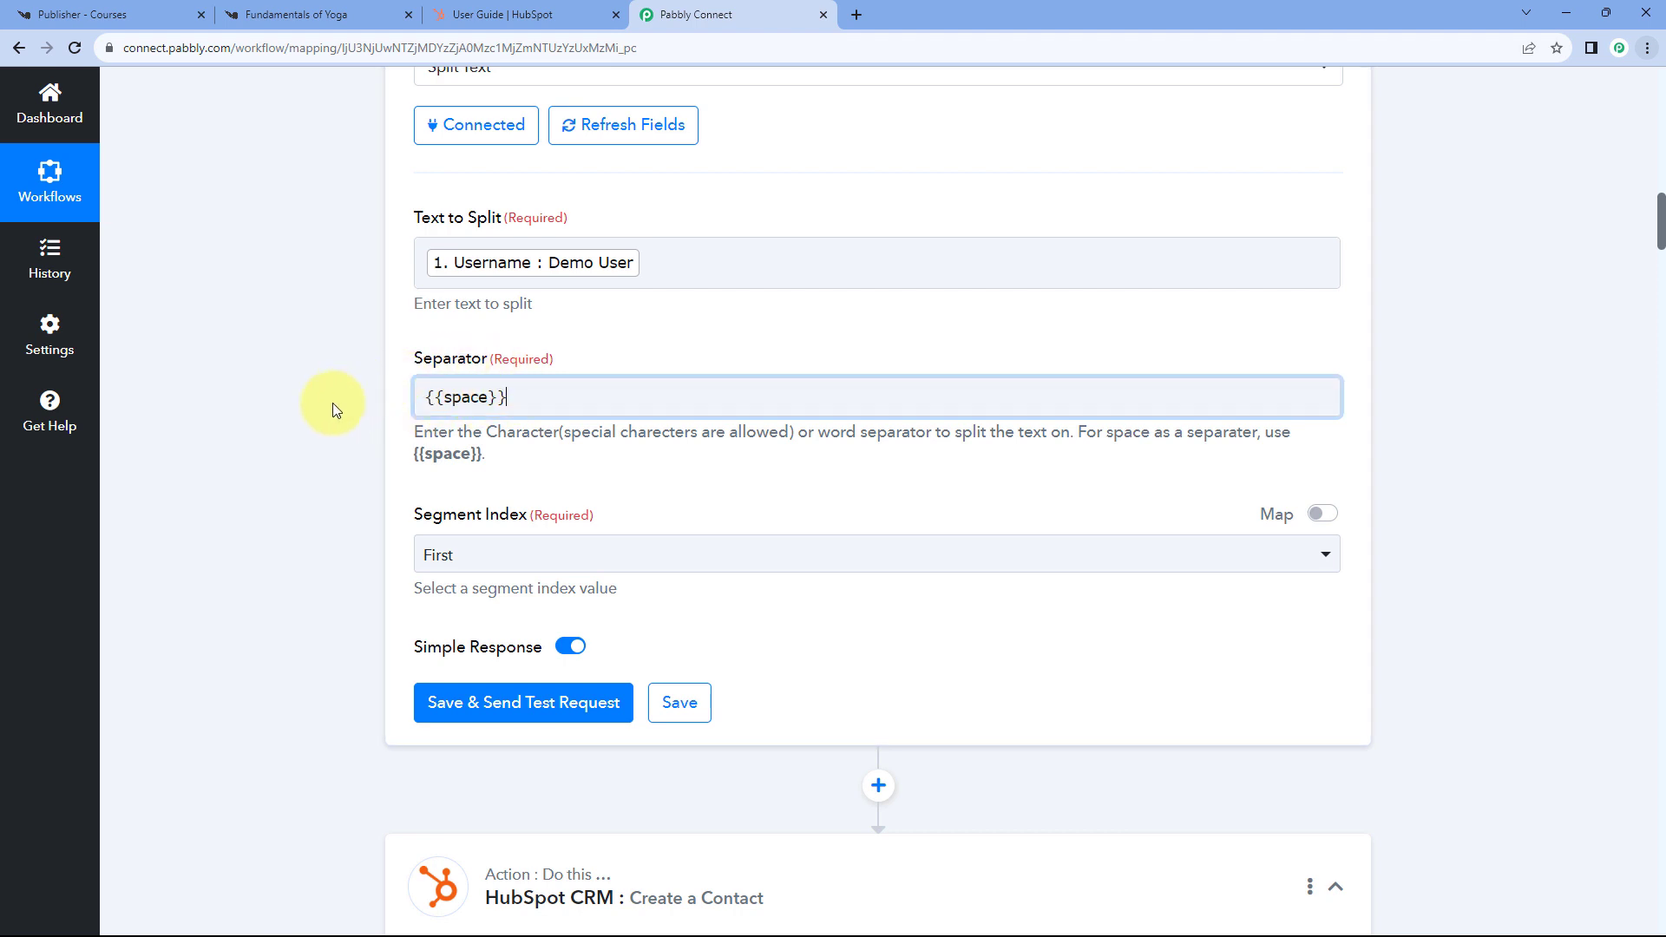
scroll(338, 404, down, 1)
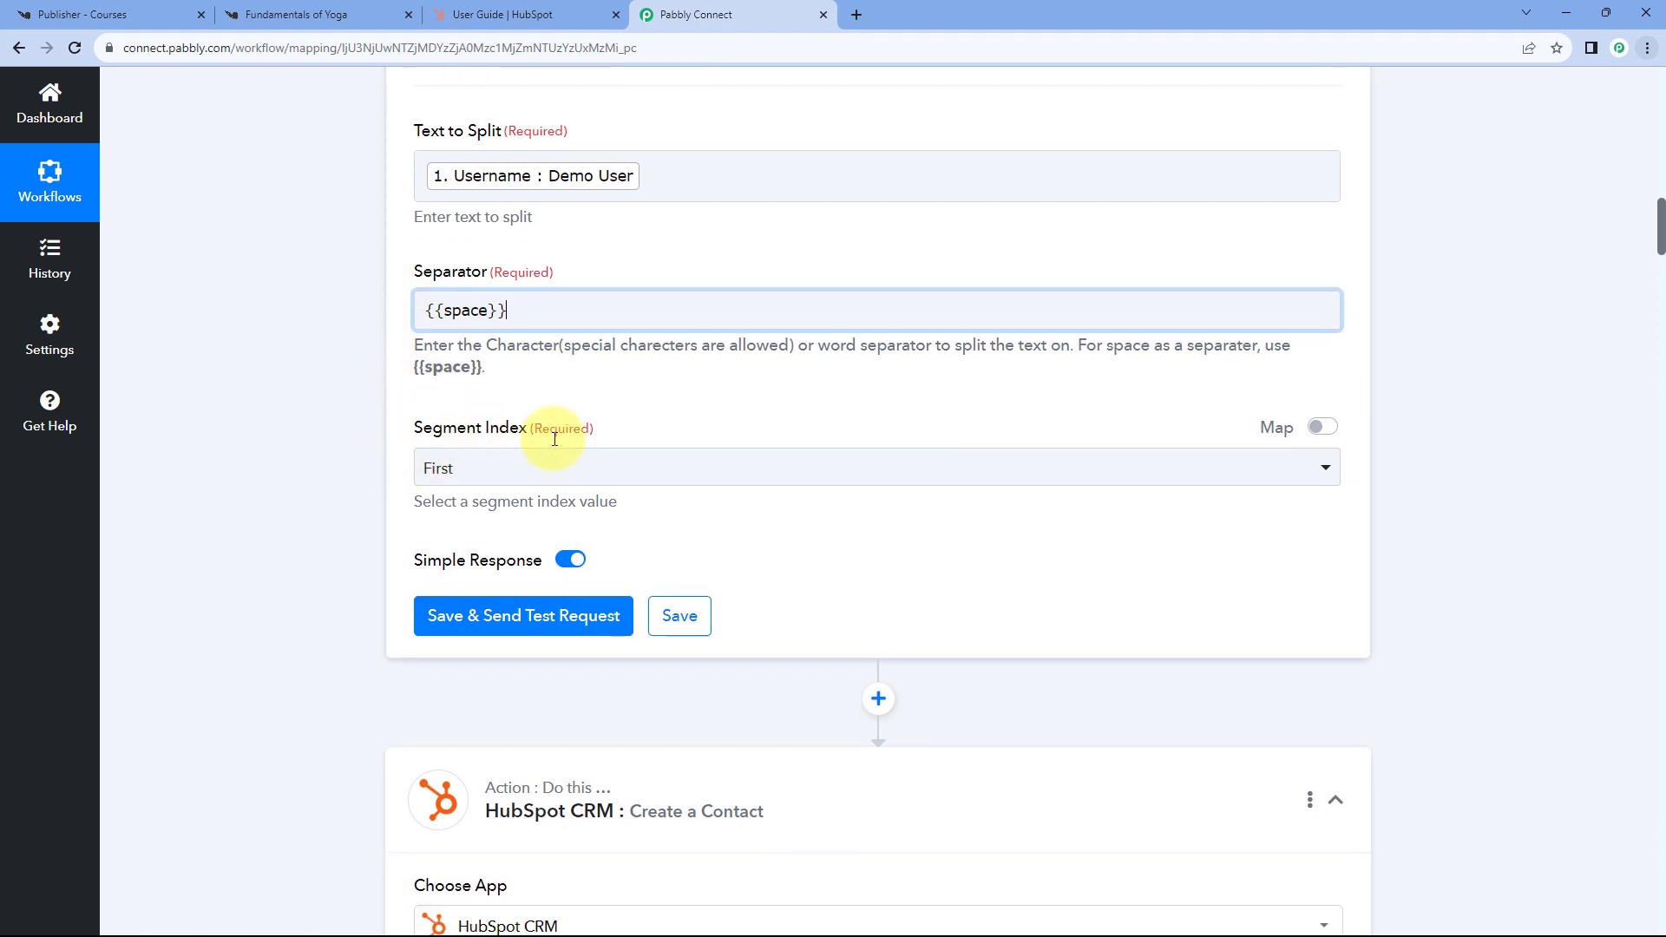
click(539, 468)
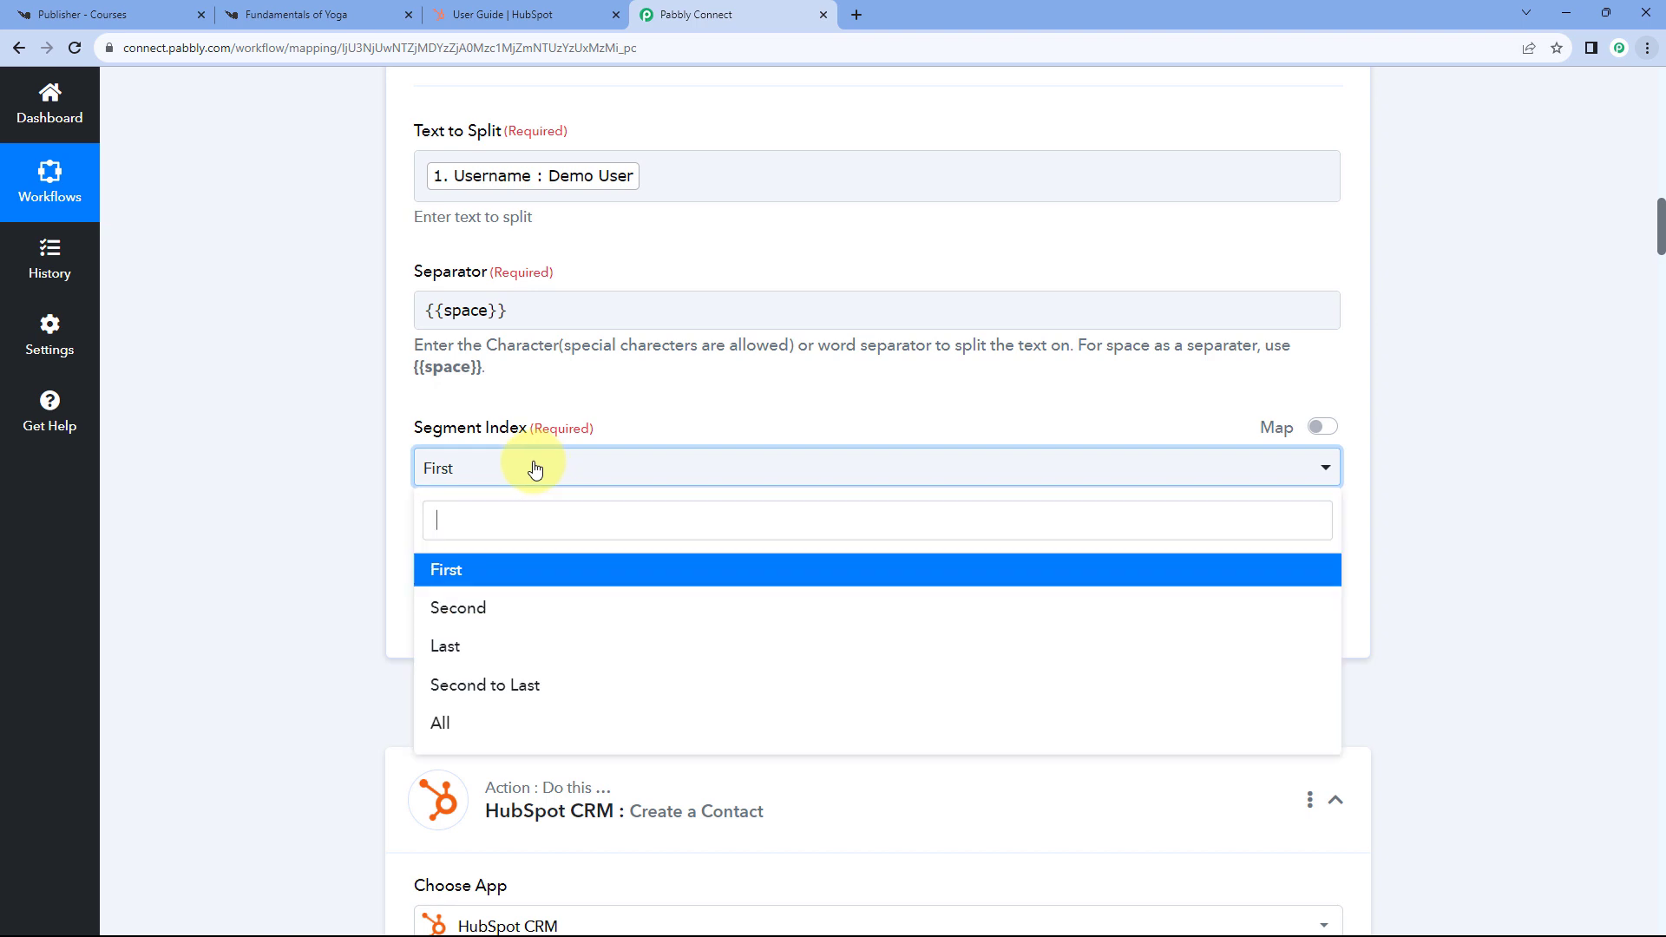
click(439, 721)
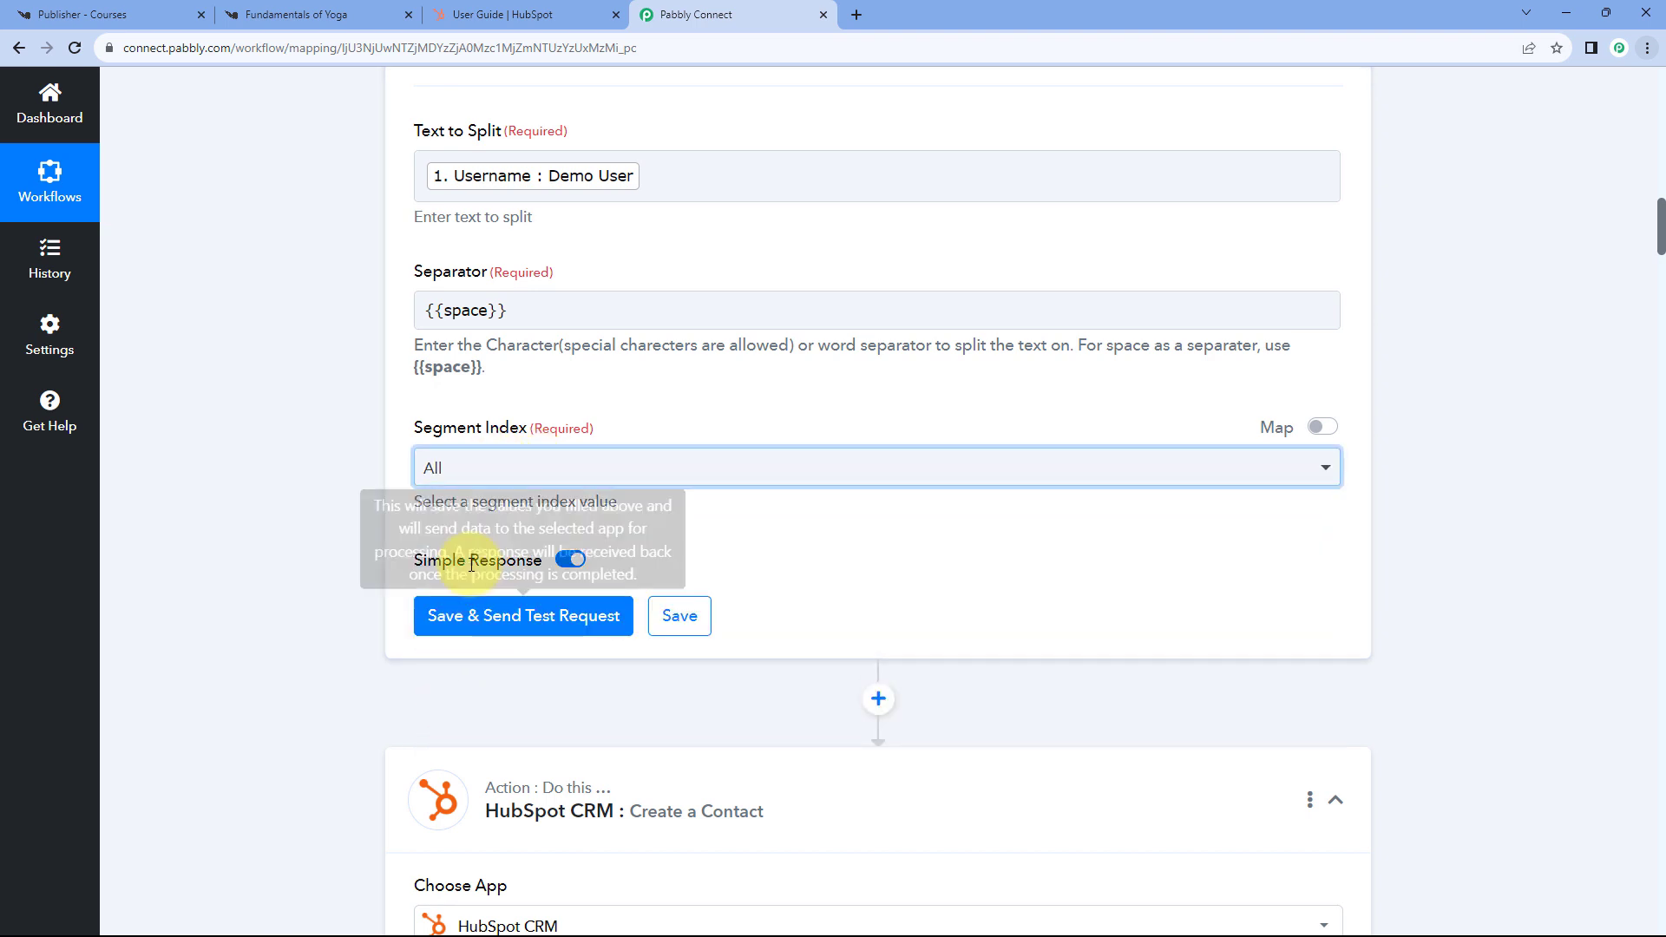
click(528, 621)
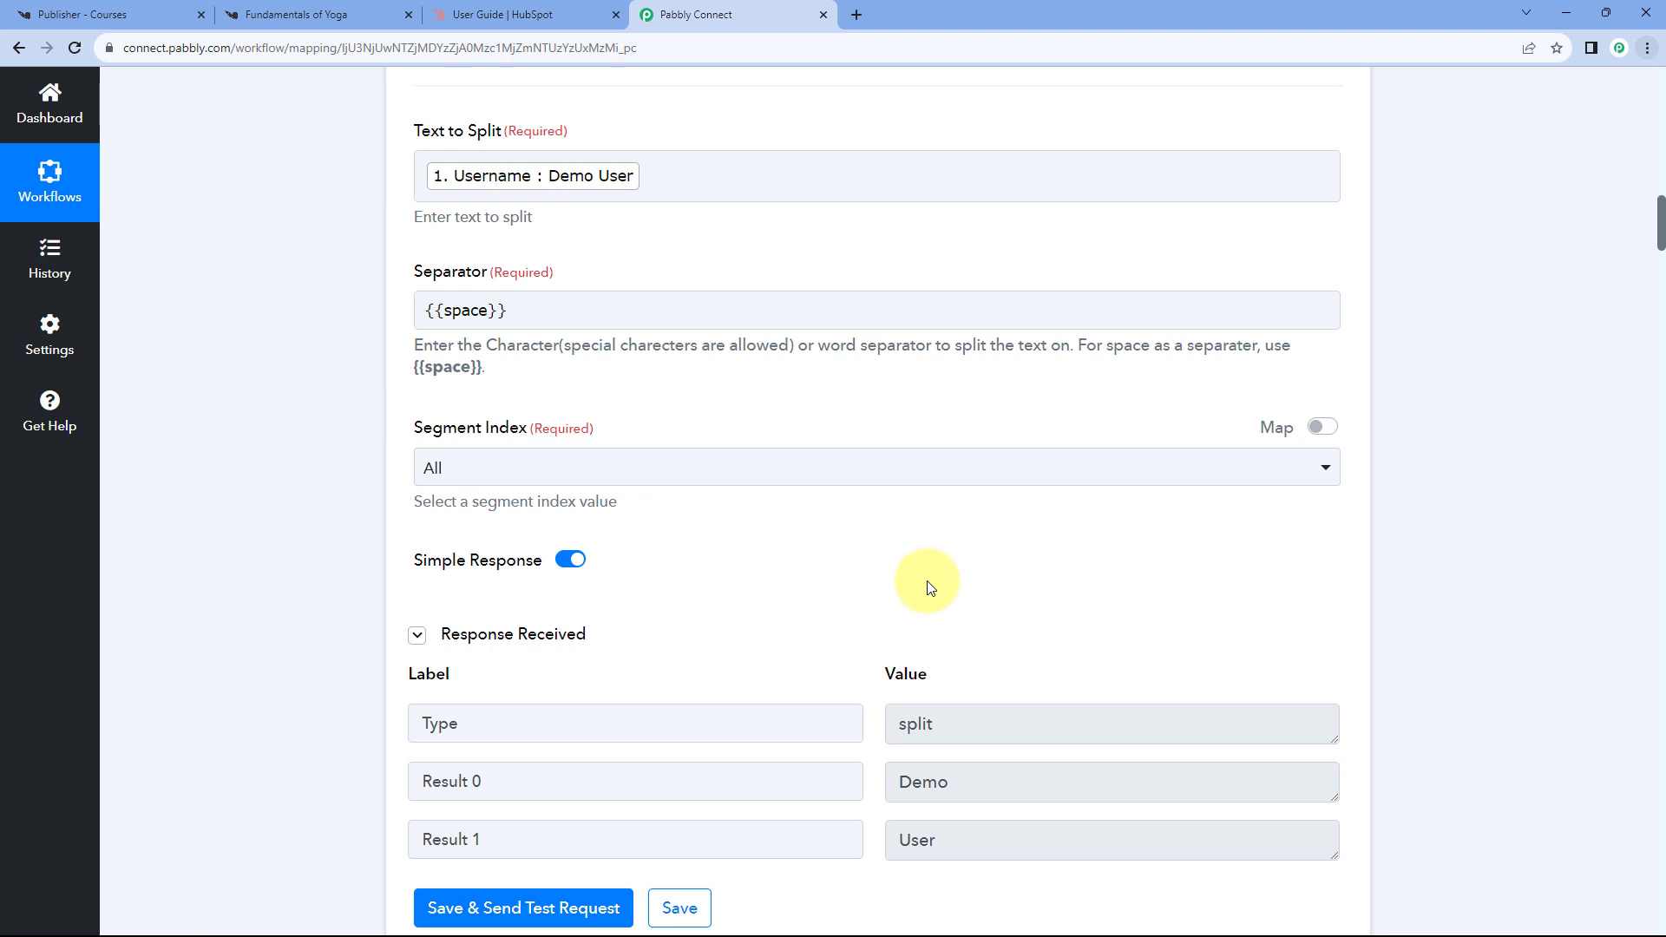
- Review the test output, highlighting the Result 0 and Result 1 name parts
scroll(930, 589, down, 1)
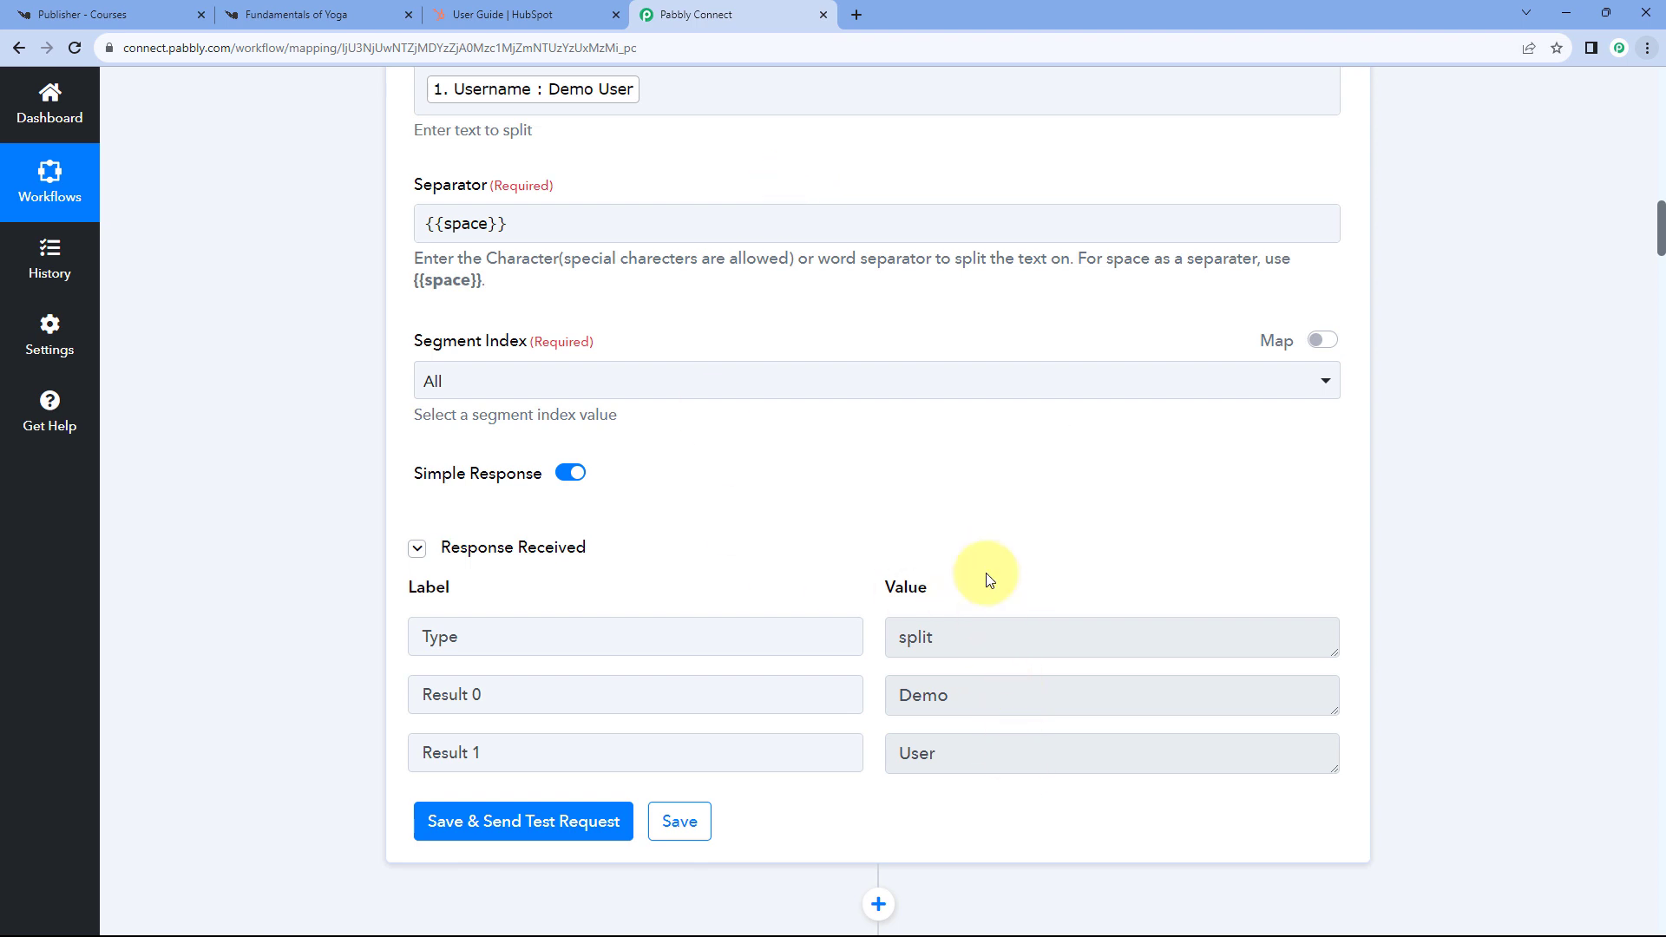
scroll(985, 573, down, 3)
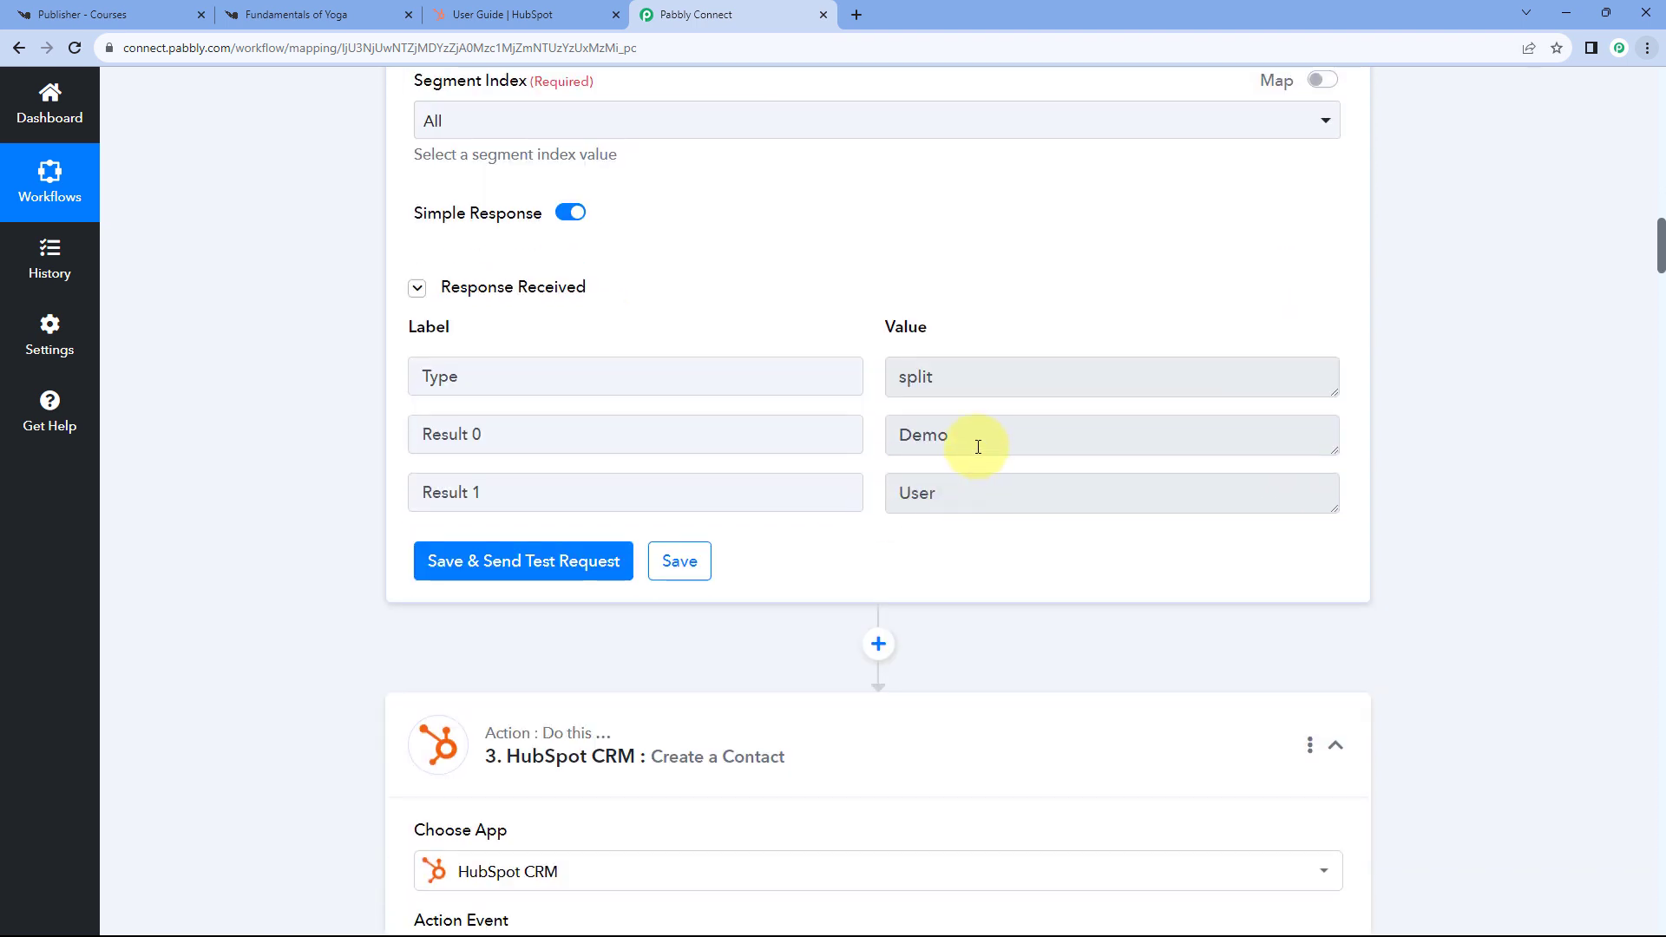
drag(971, 436, 872, 436)
drag(982, 491, 896, 493)
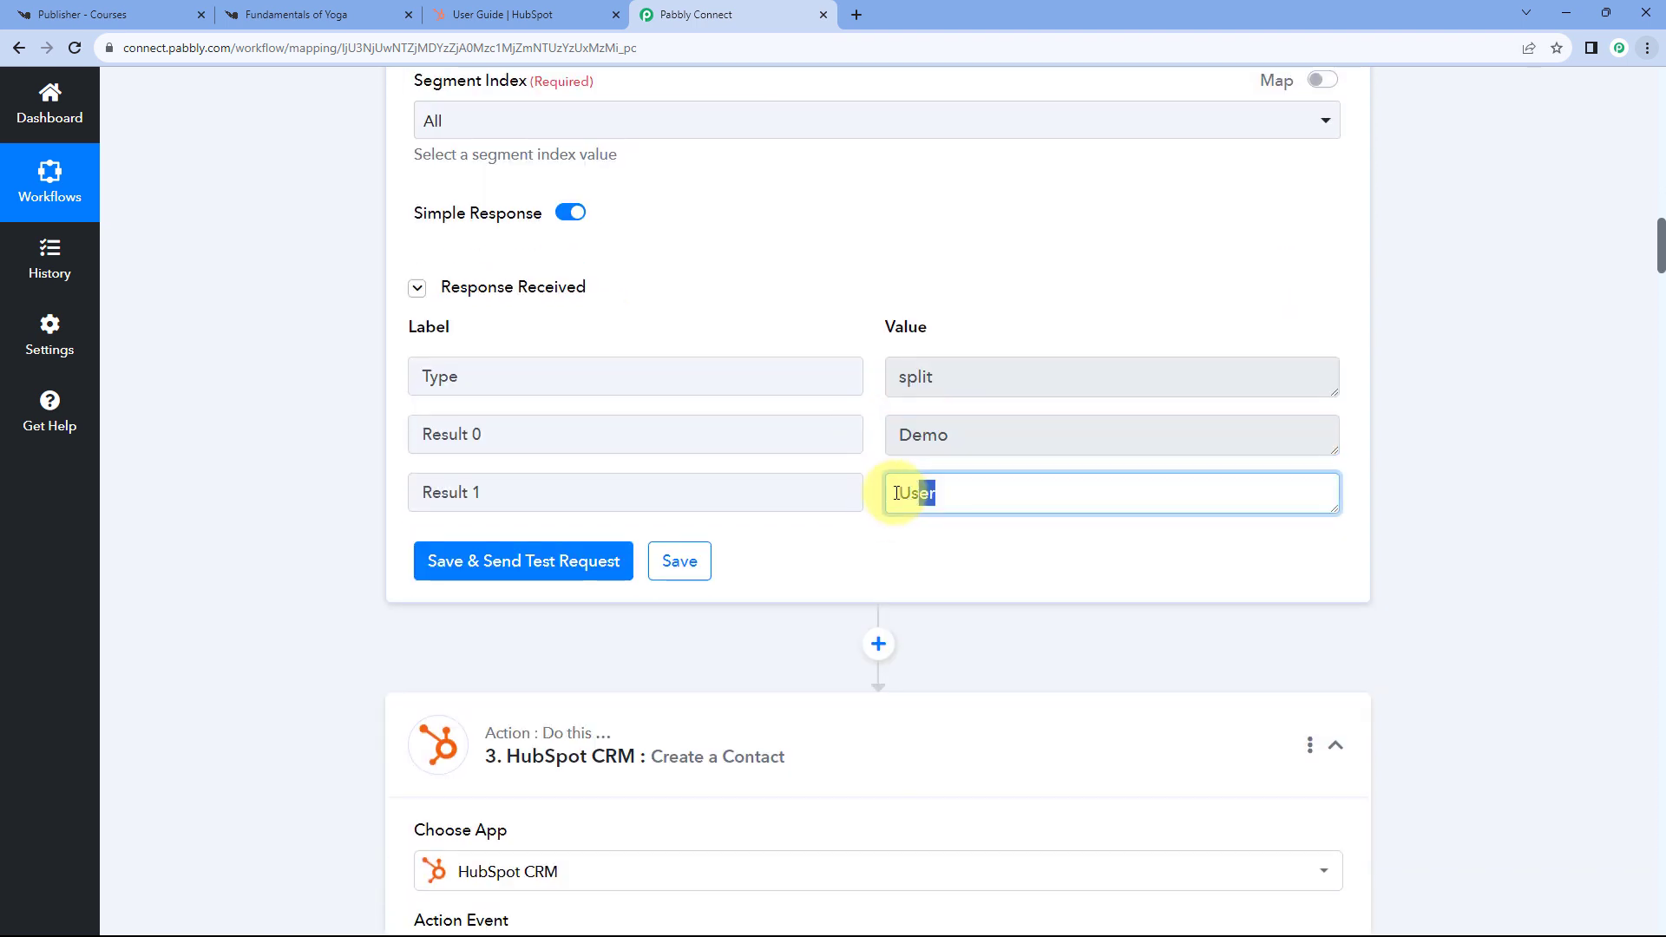
click(879, 470)
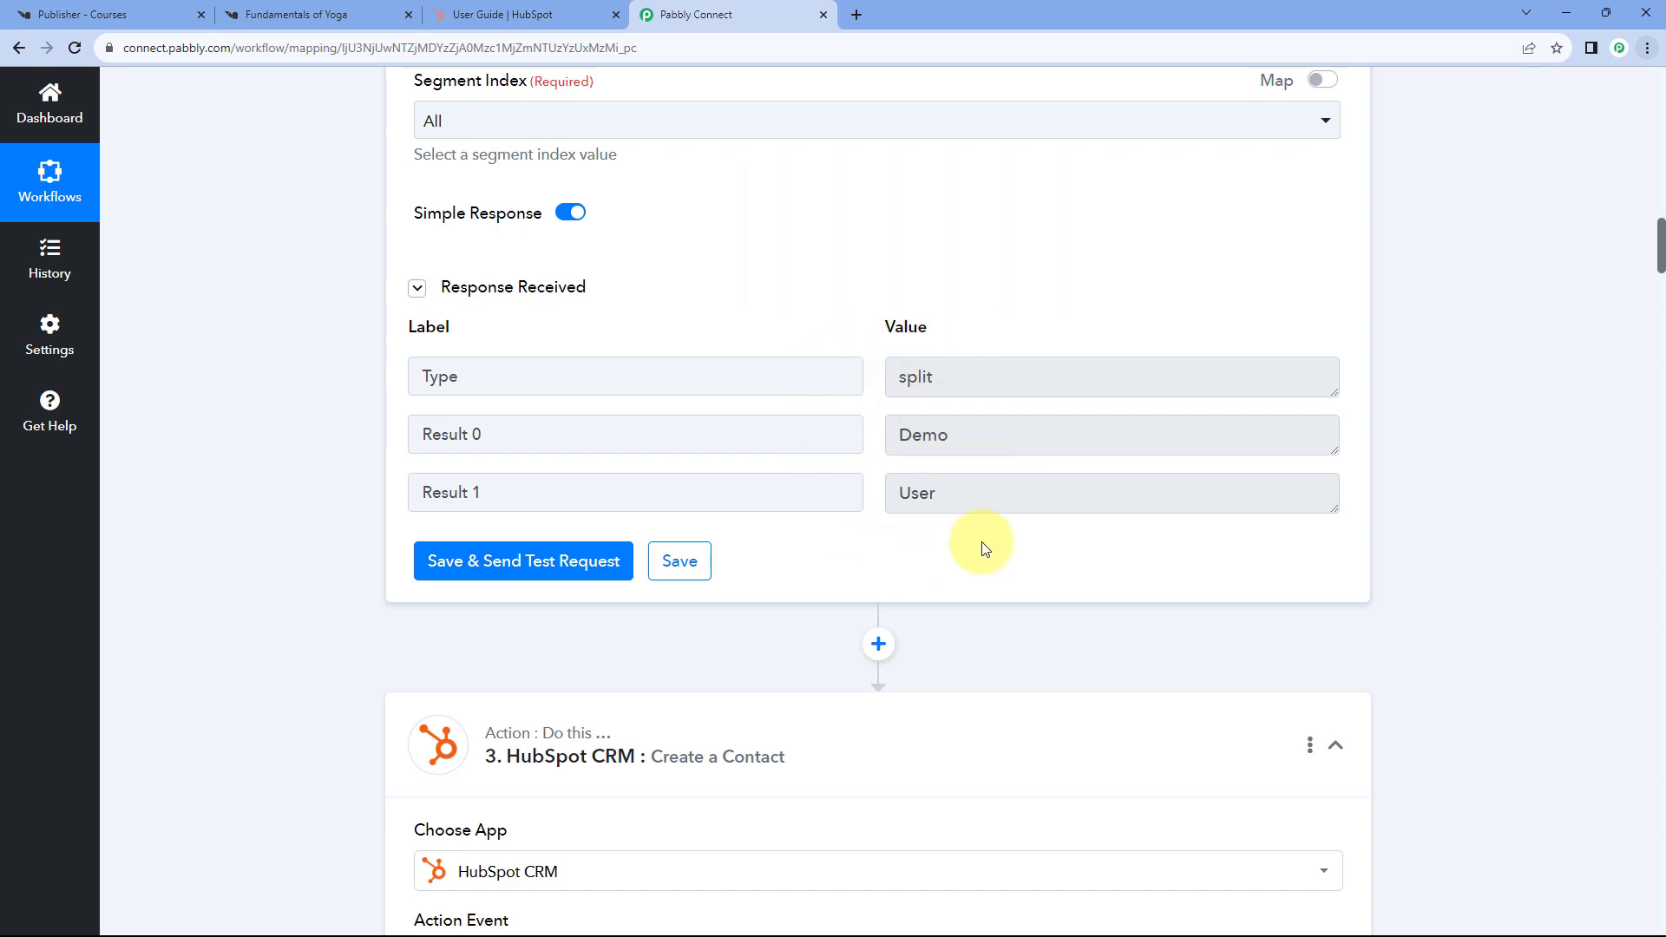
scroll(824, 457, down, 2)
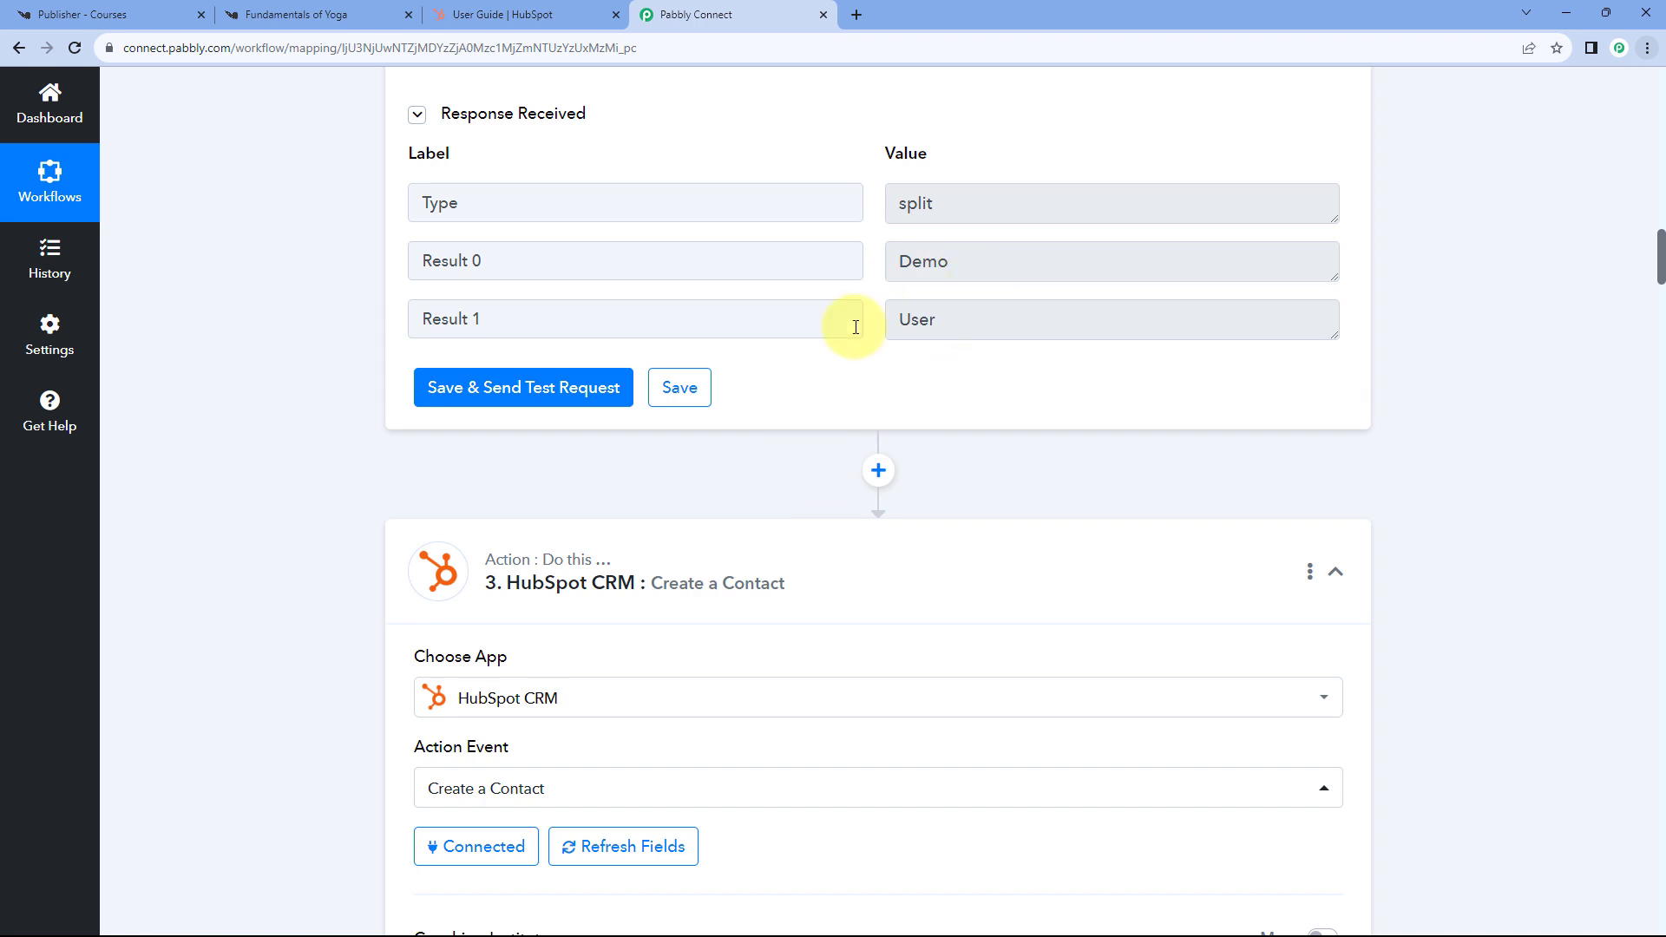
scroll(868, 334, down, 1)
scroll(855, 343, down, 3)
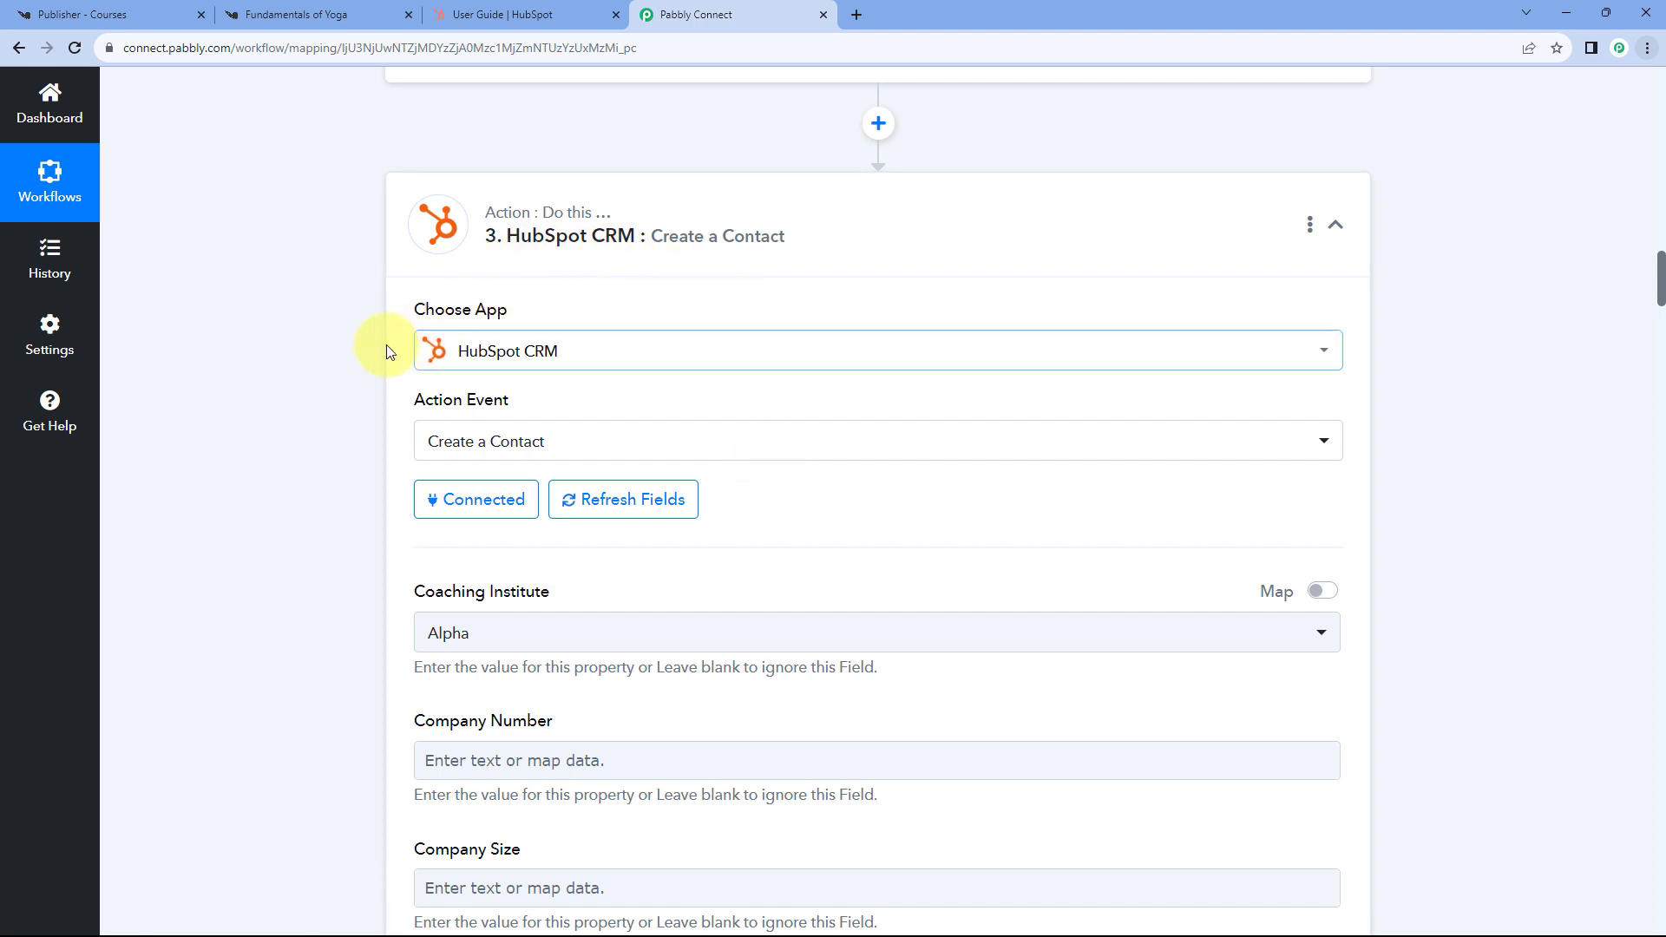
- Refresh the HubSpot CRM step's fields and scroll down to the First Name field
scroll(460, 365, down, 2)
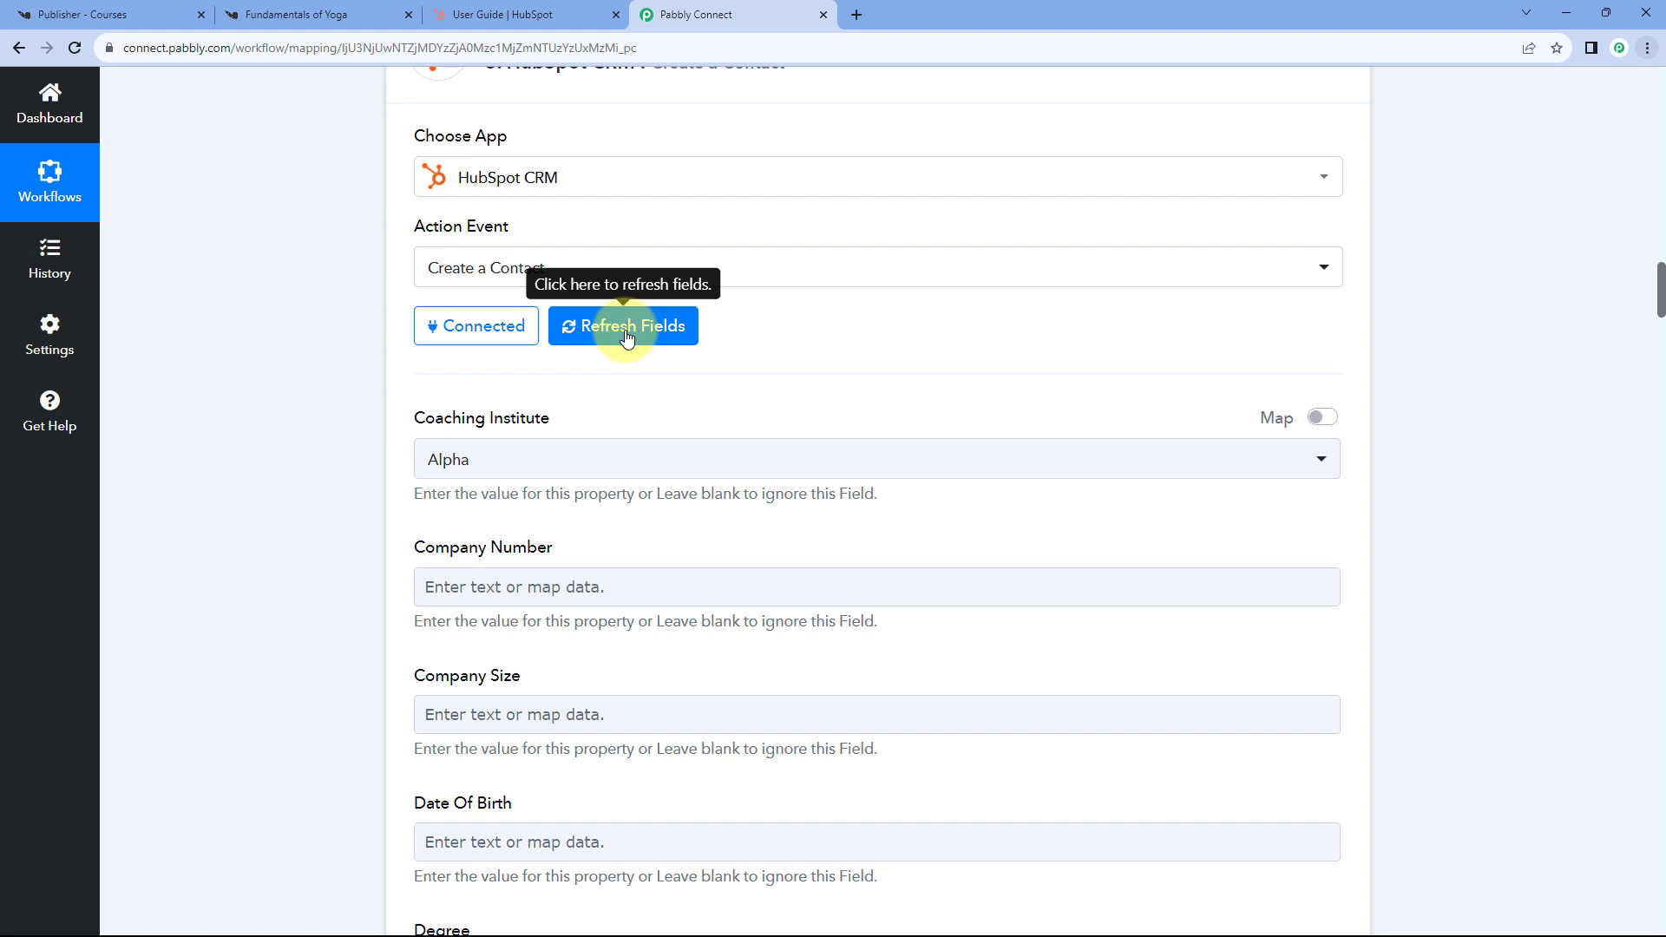
click(627, 335)
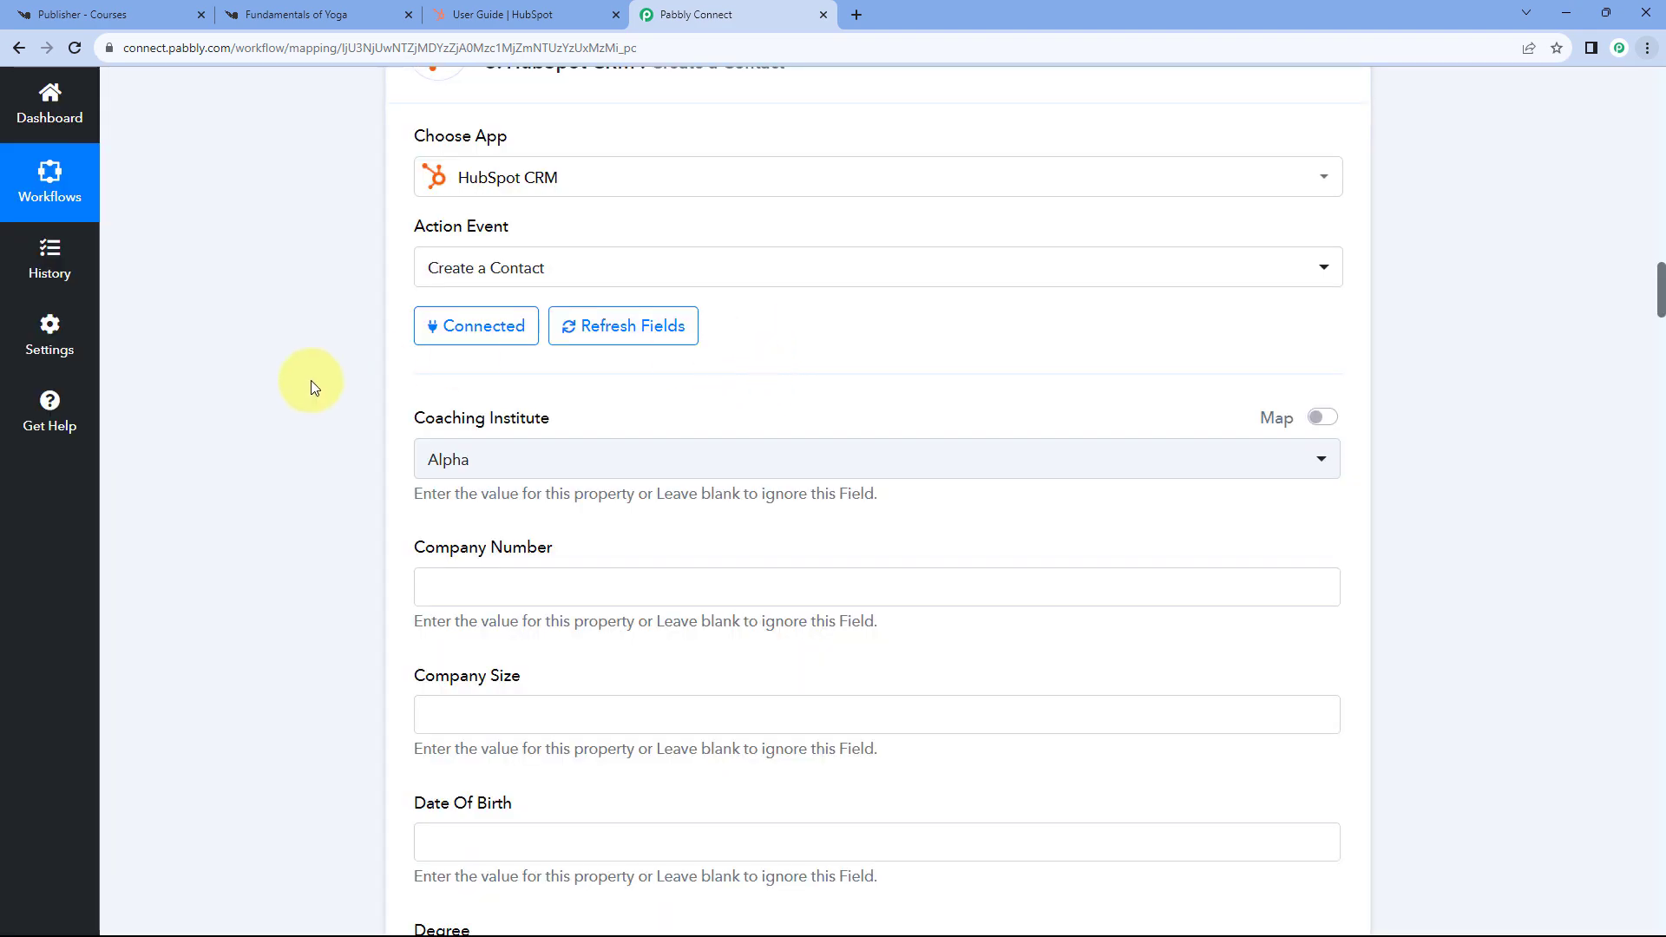
scroll(313, 380, down, 18)
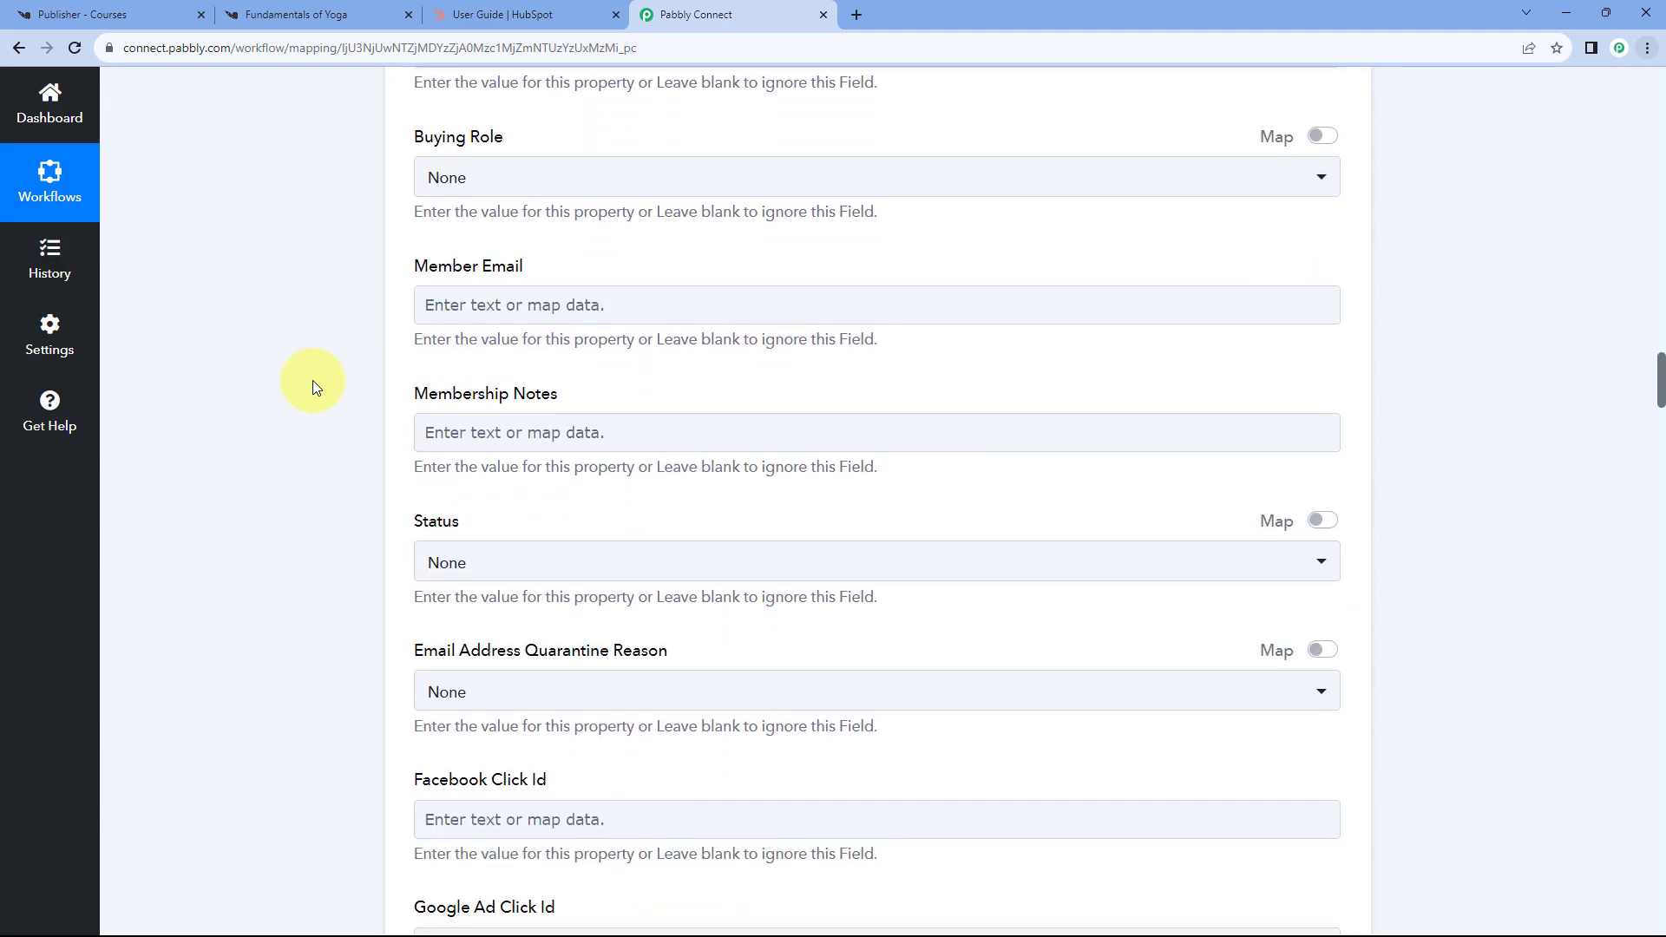
scroll(313, 380, down, 17)
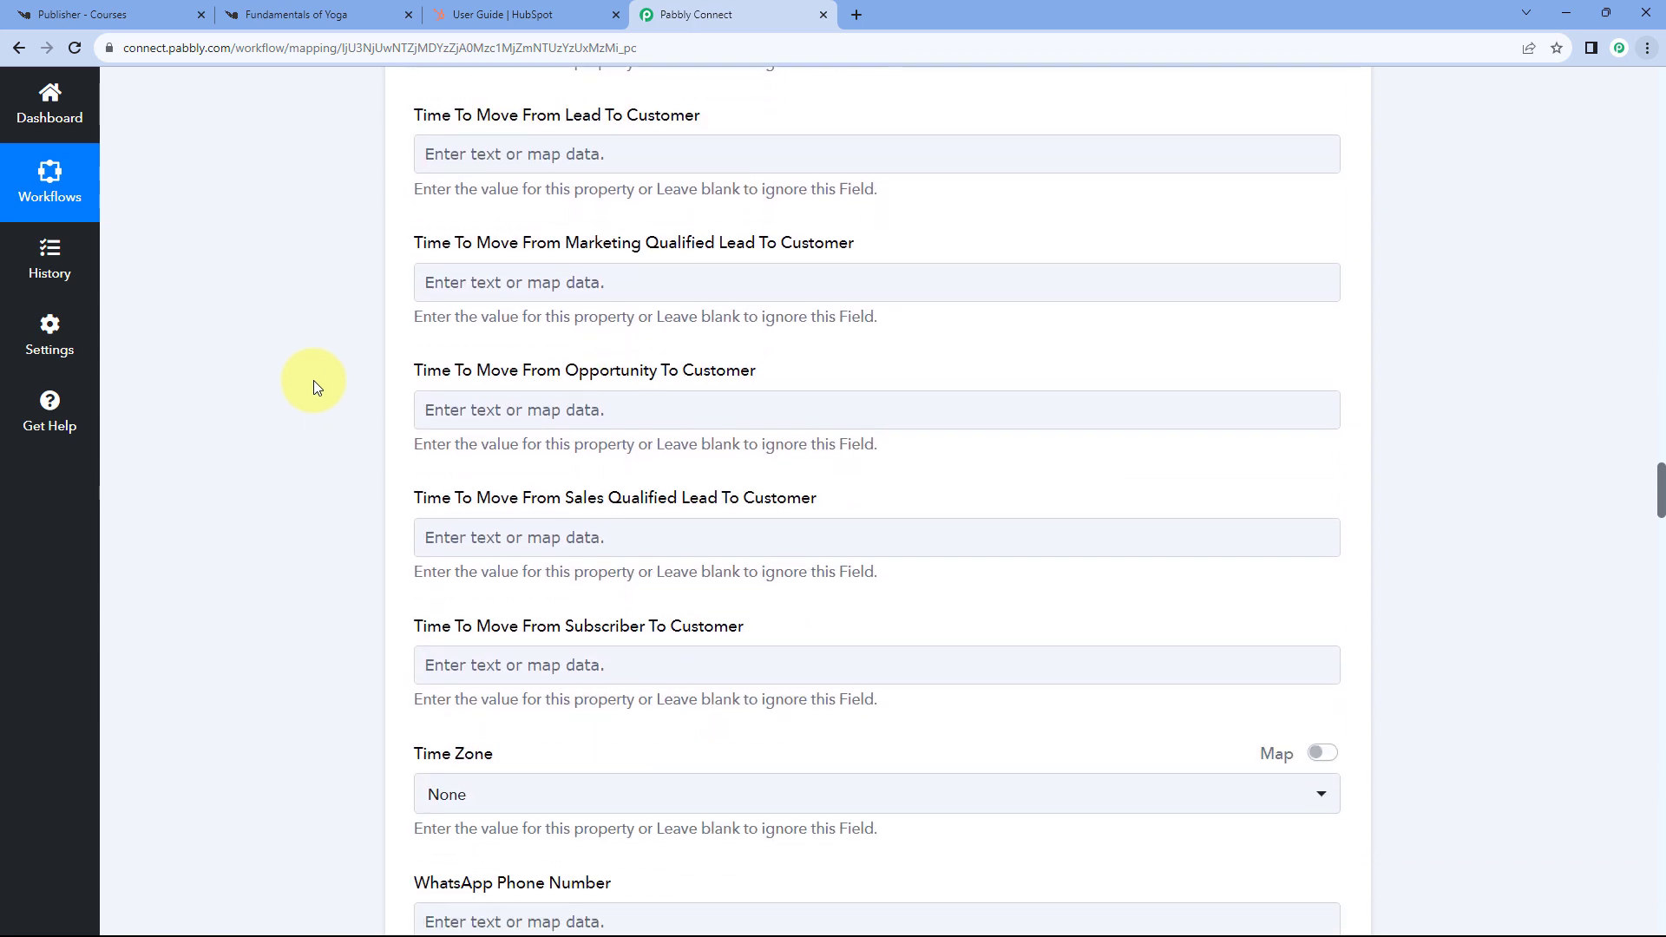
scroll(314, 380, down, 15)
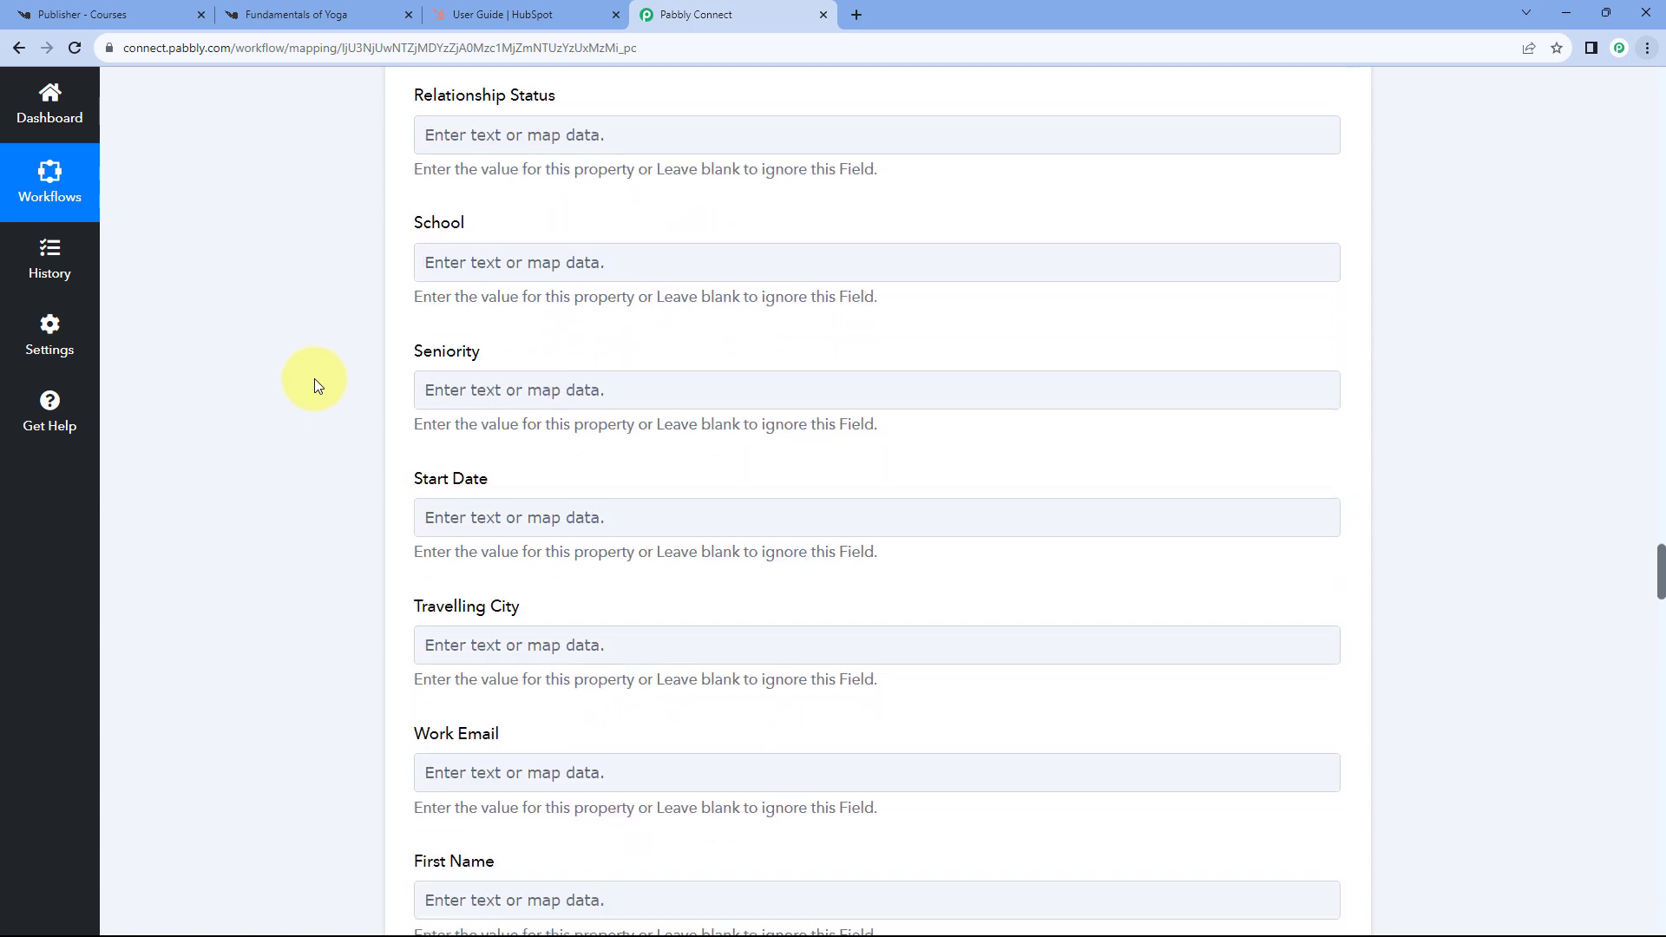
scroll(315, 379, down, 8)
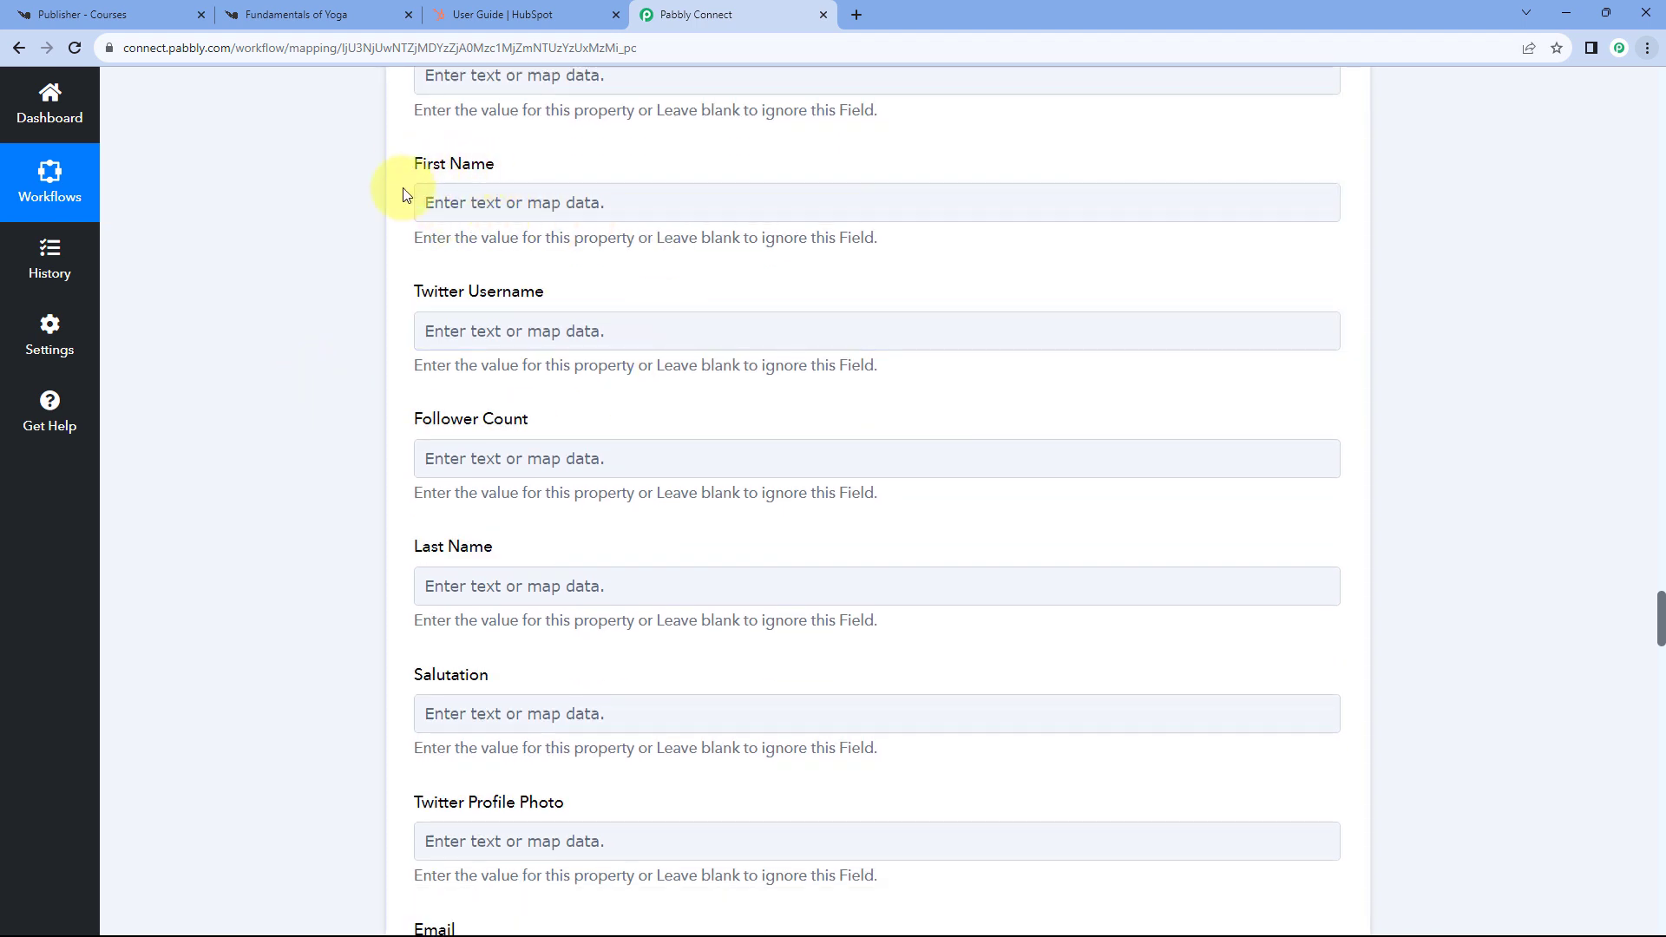
- Map the Split Text step's Result 0 into the HubSpot First Name field
click(484, 205)
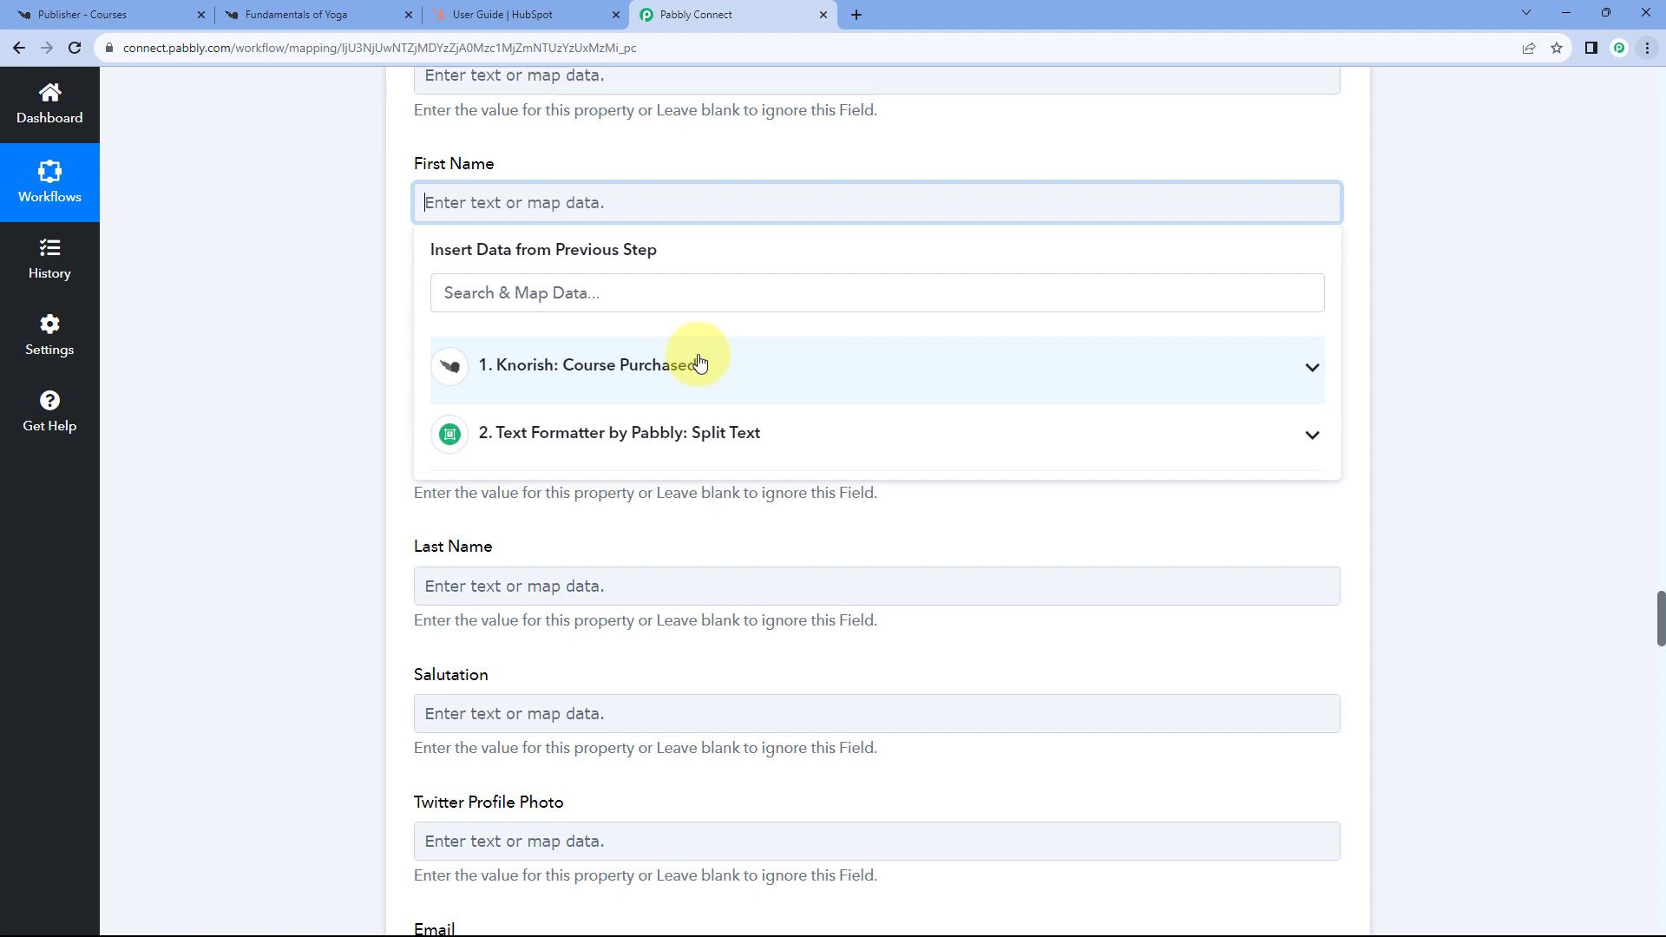
click(727, 365)
click(724, 362)
click(770, 442)
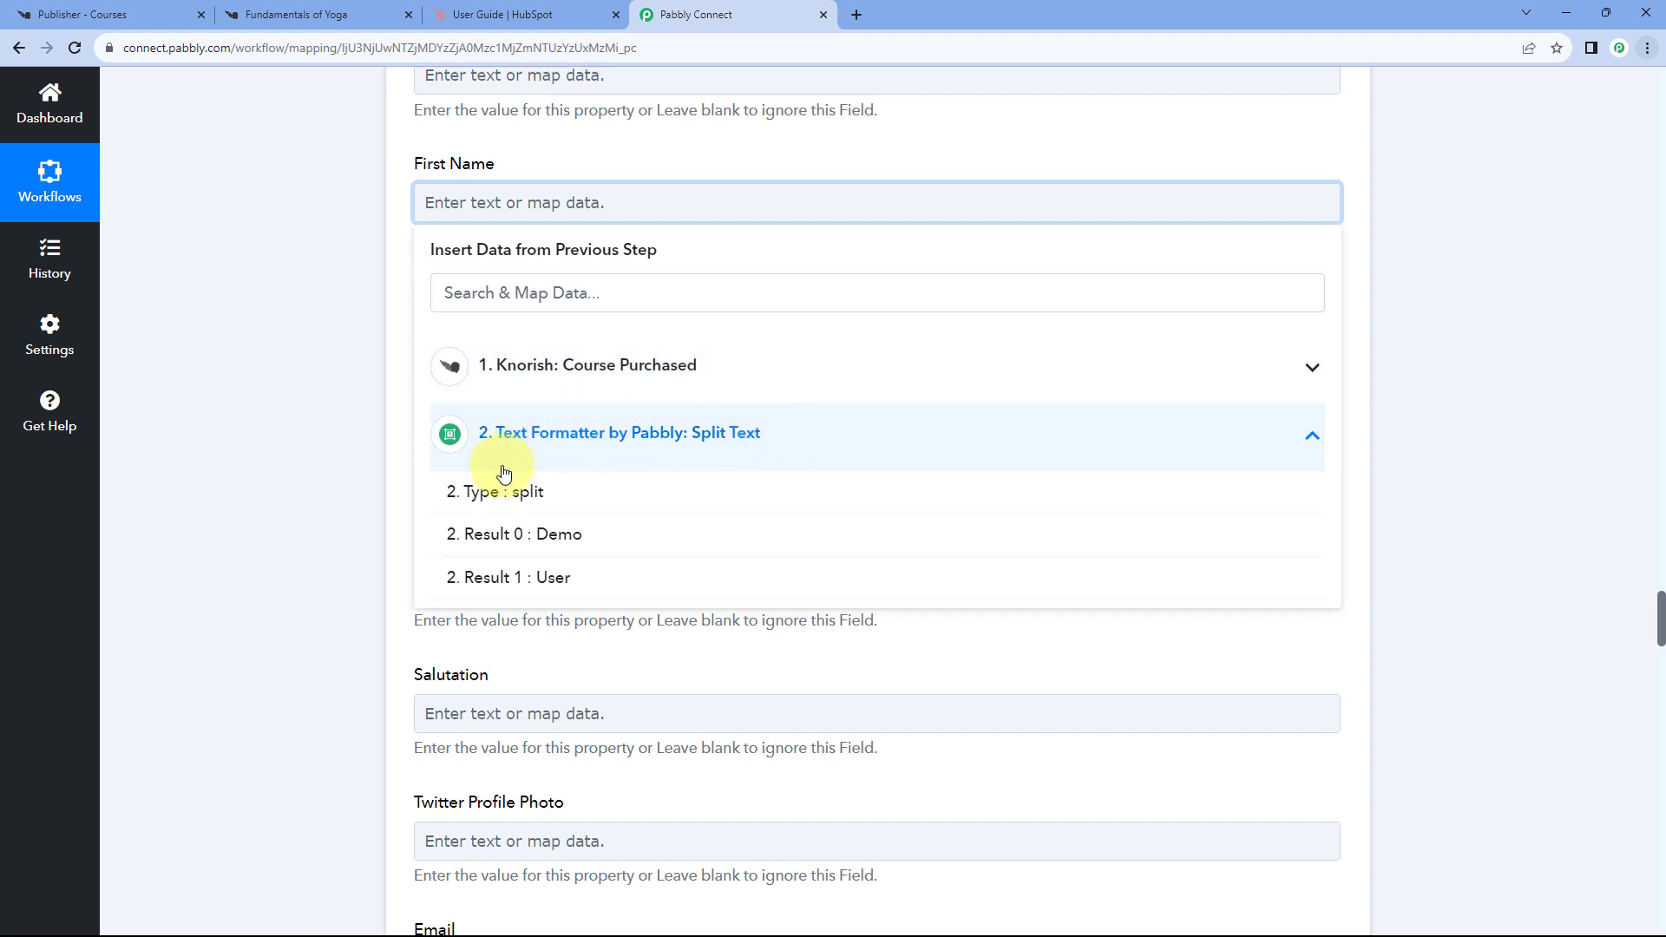
click(519, 535)
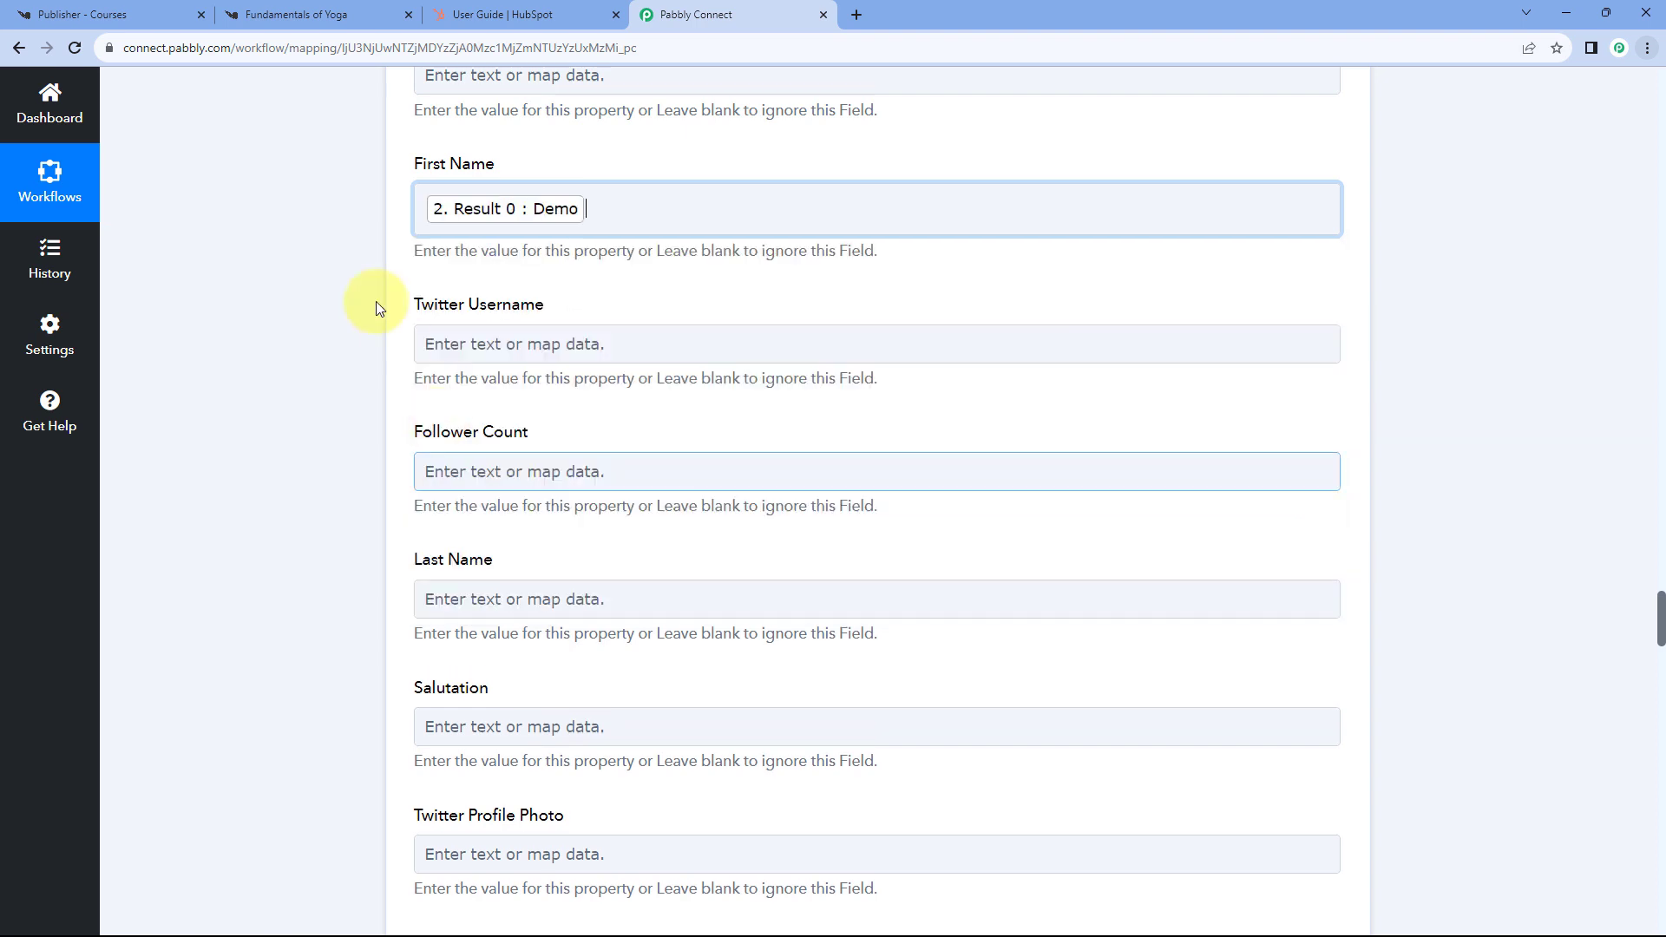
- Map the Split Text step's Result 1 into the Last Name field
scroll(416, 253, down, 1)
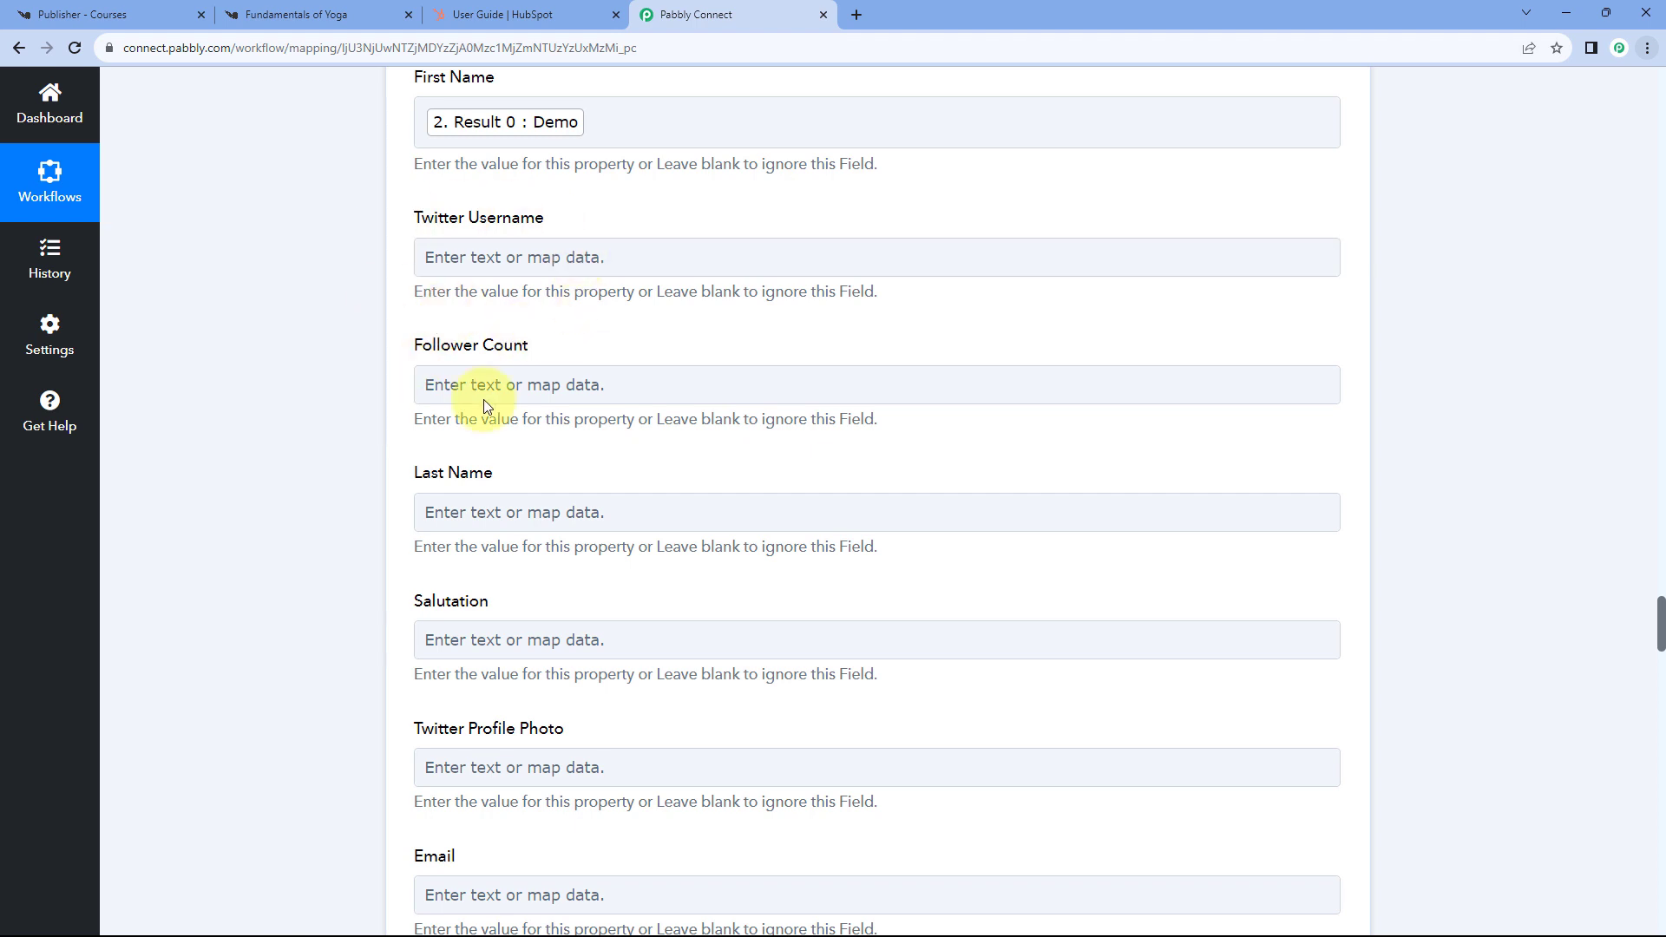
scroll(390, 263, down, 2)
click(479, 339)
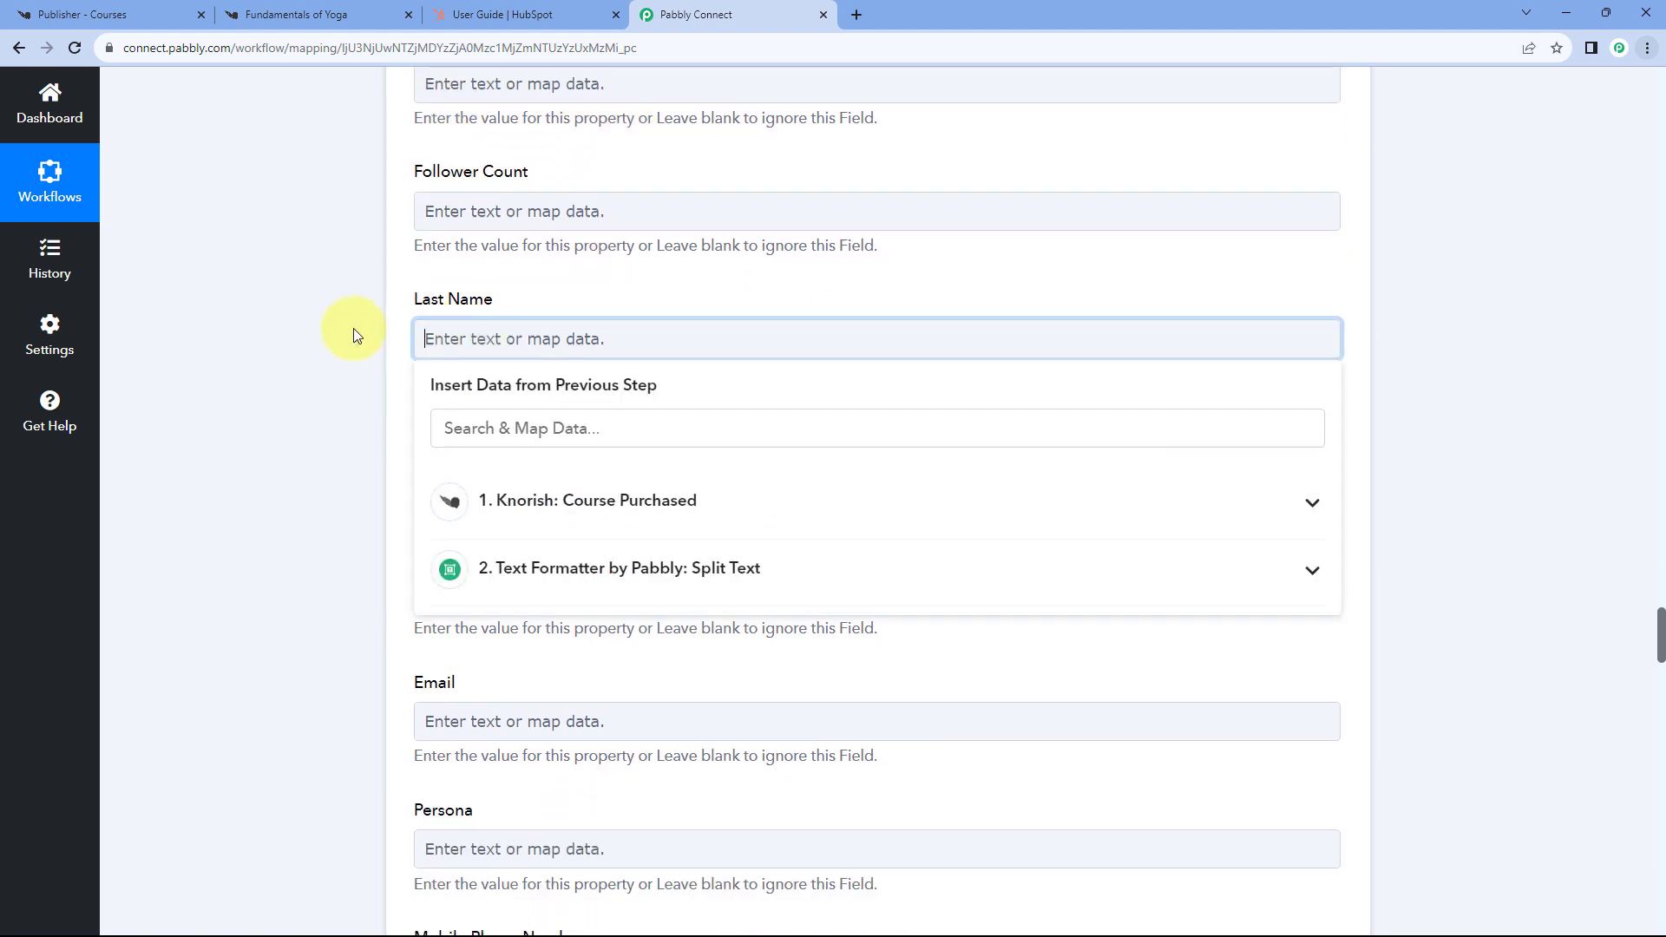
scroll(353, 328, down, 1)
click(629, 482)
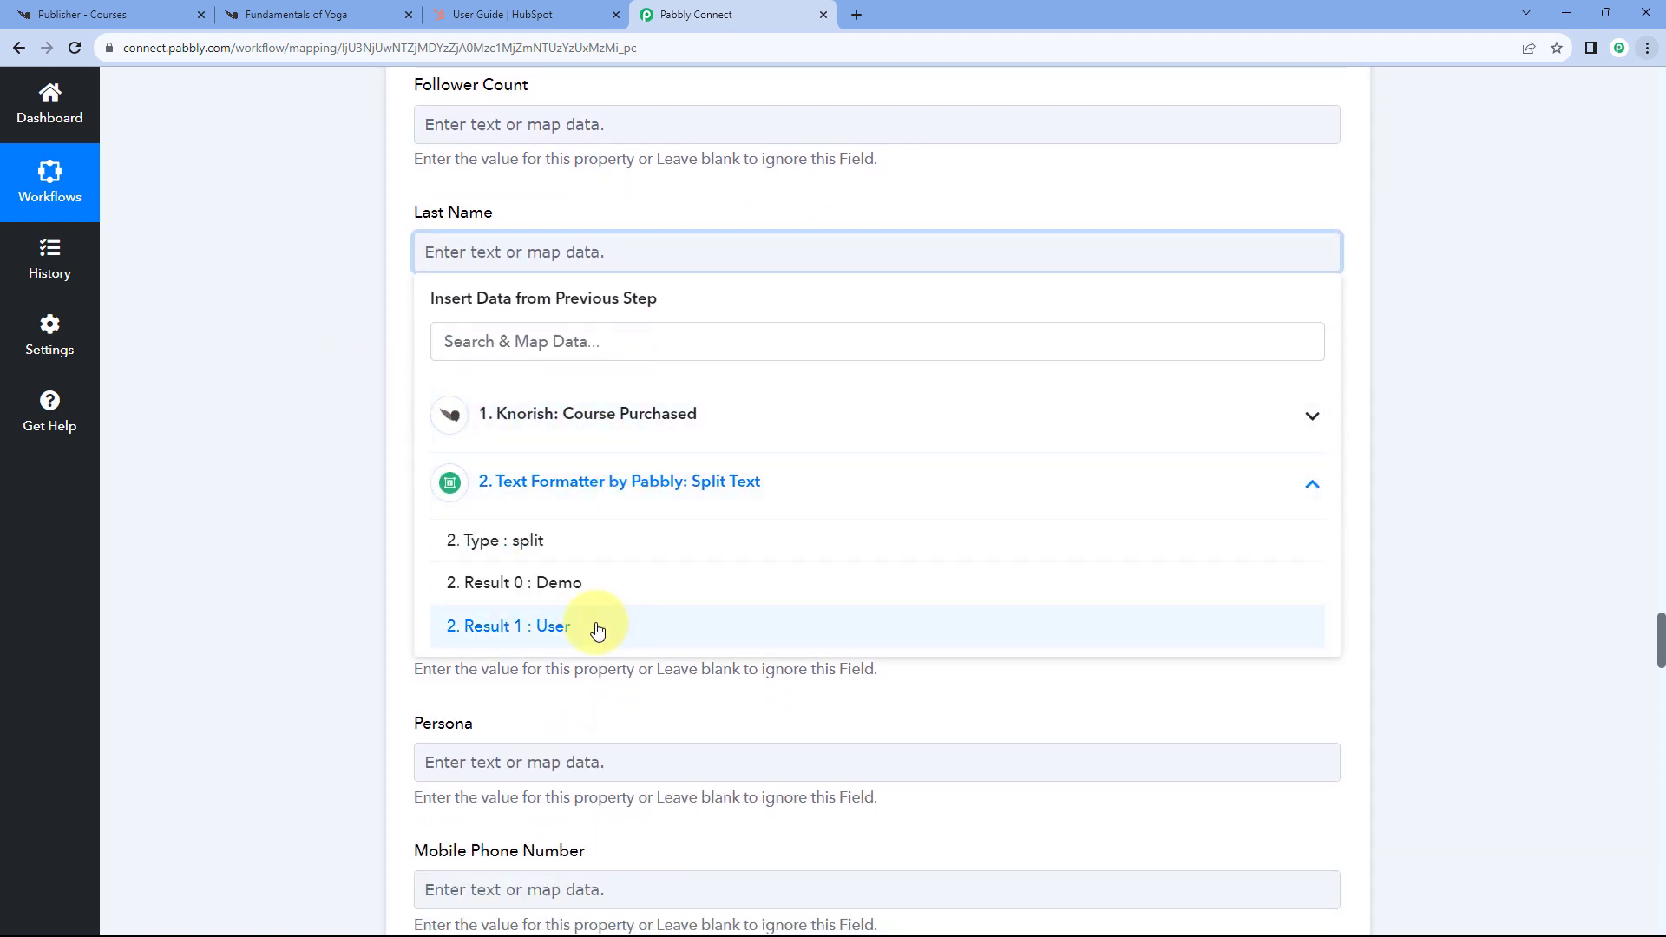
click(597, 625)
- Map the Email from '1. Knorish: Course Purchased' into the contact's Email field
scroll(399, 310, down, 1)
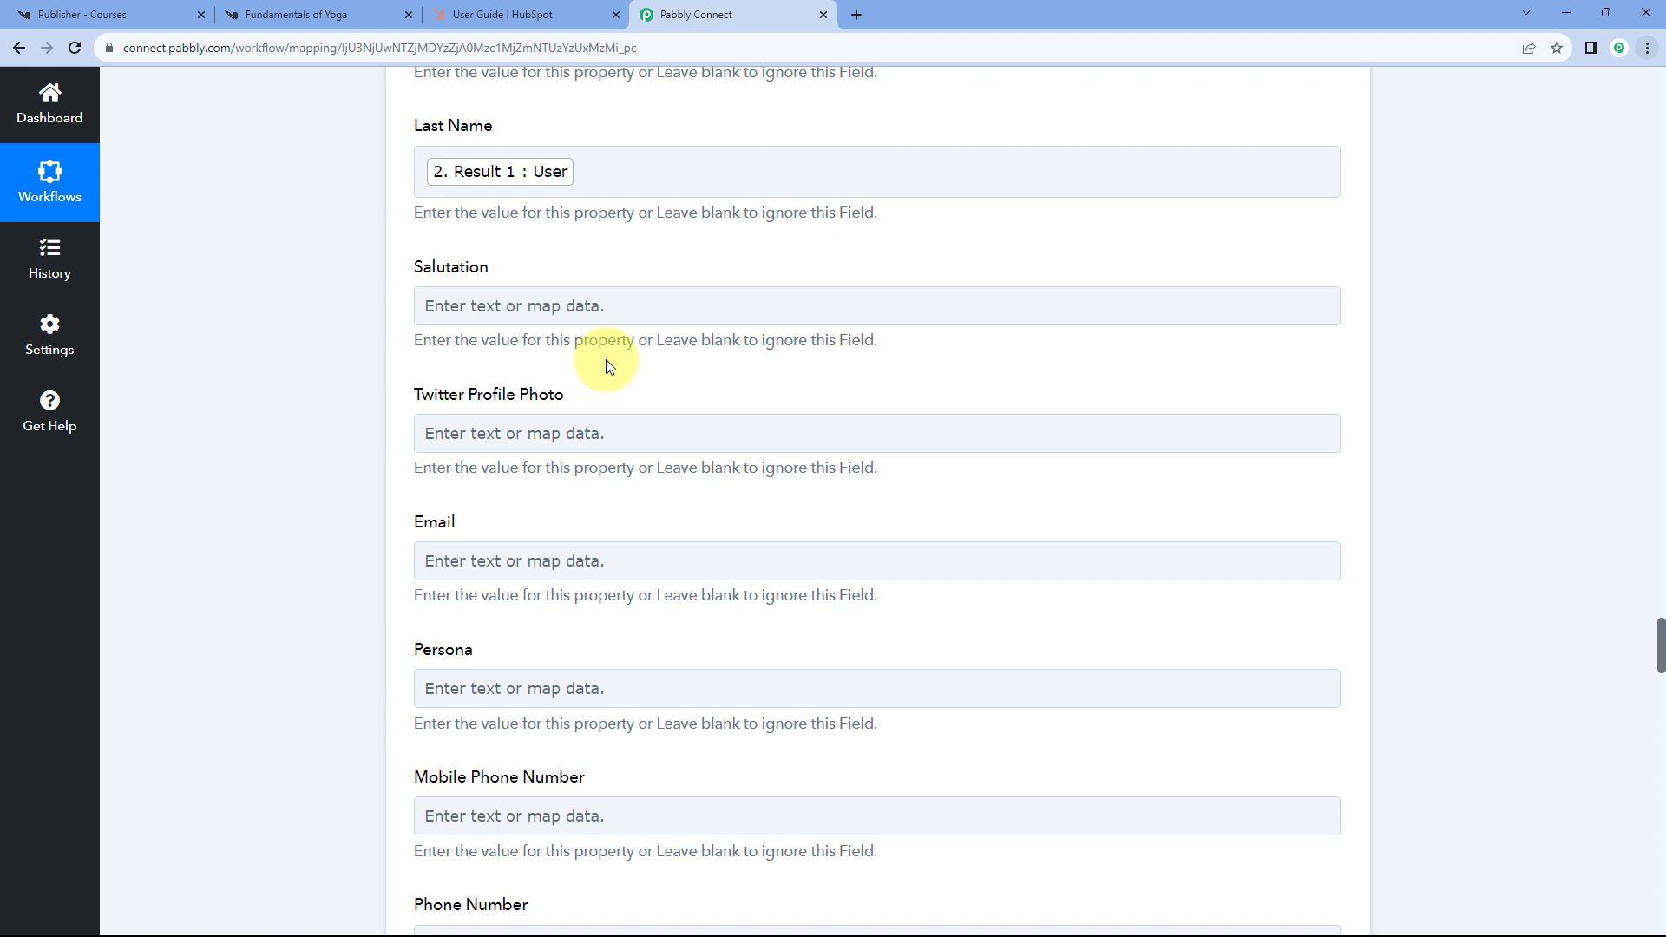
scroll(606, 359, down, 1)
click(465, 473)
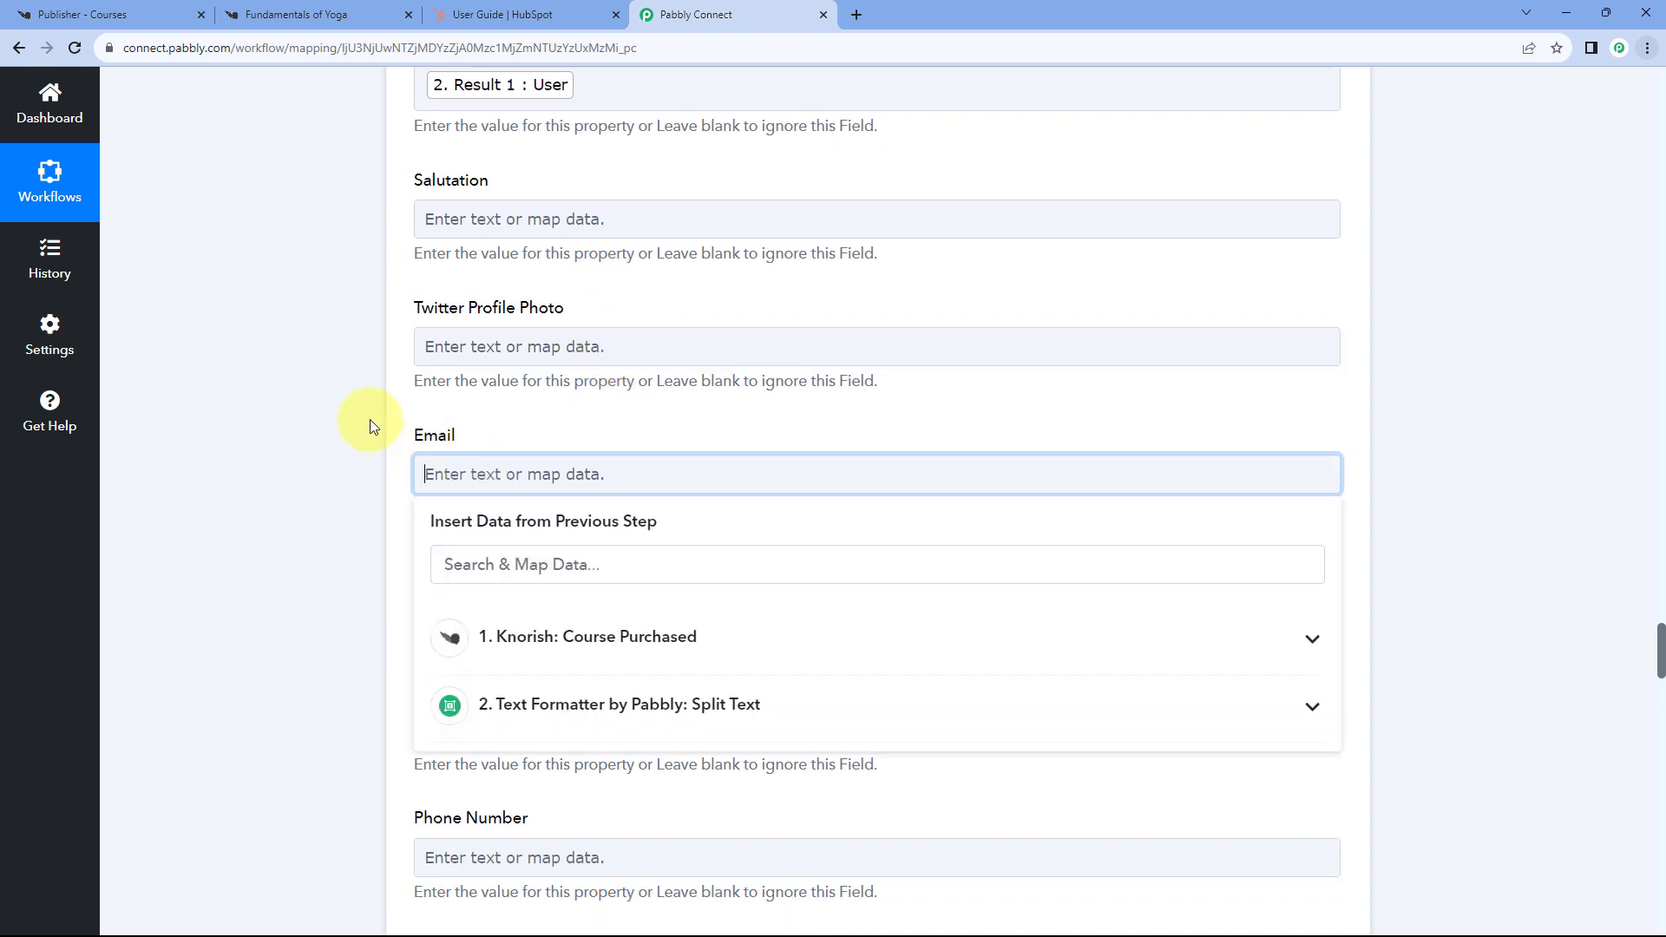
scroll(439, 477, down, 1)
scroll(681, 486, down, 2)
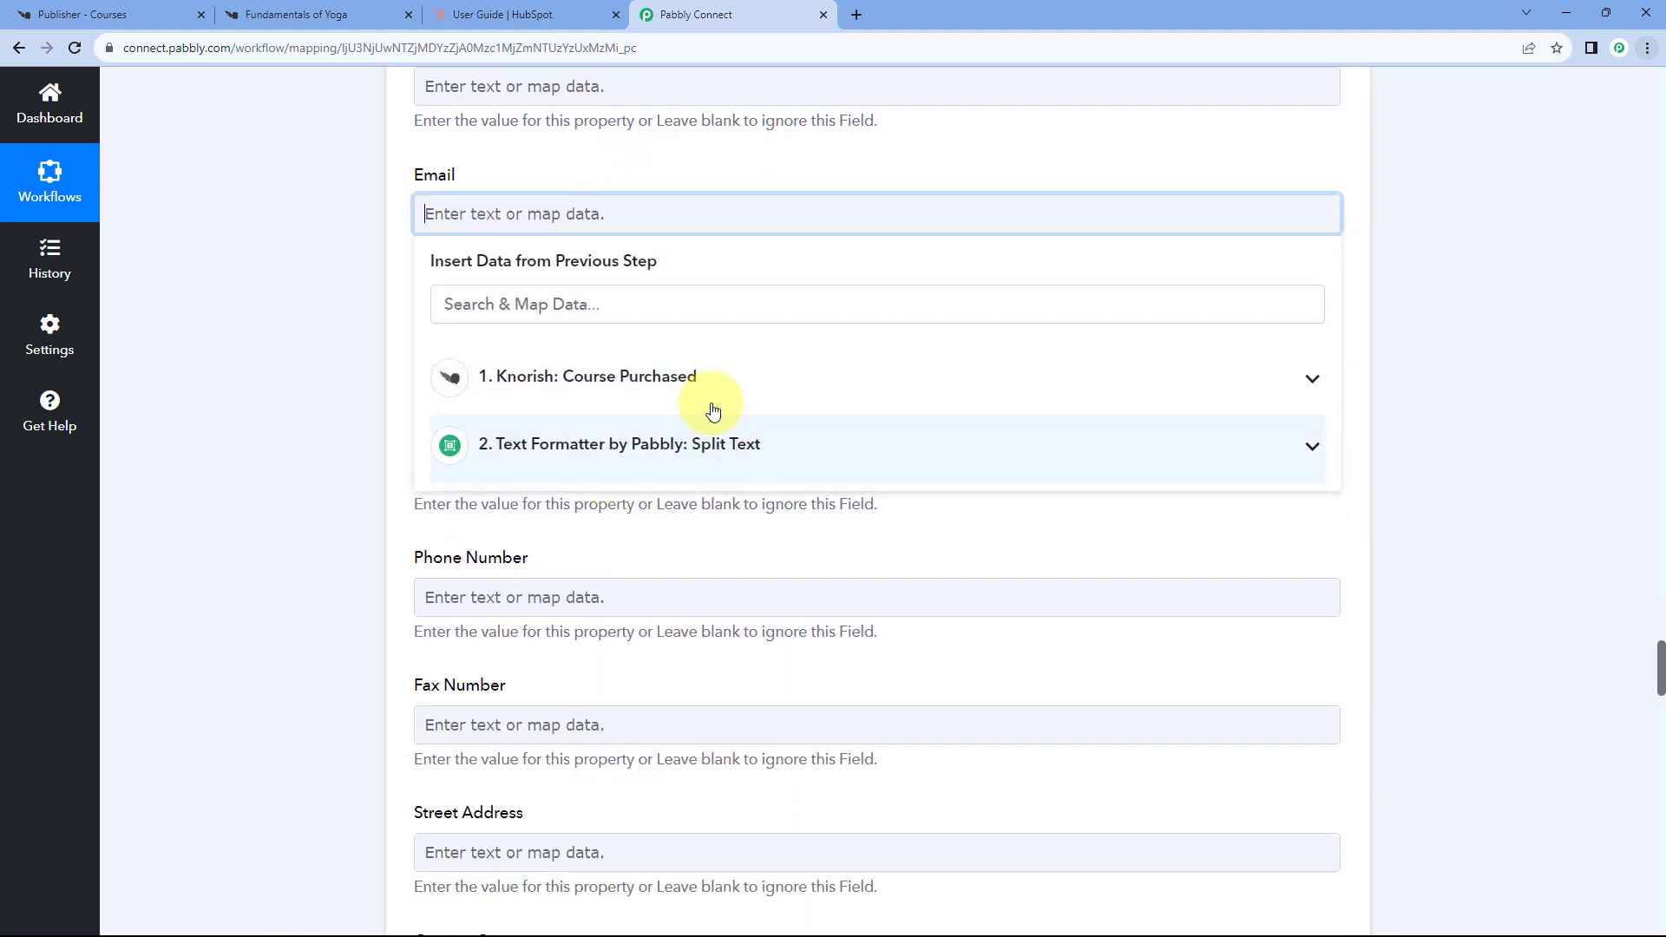
click(662, 387)
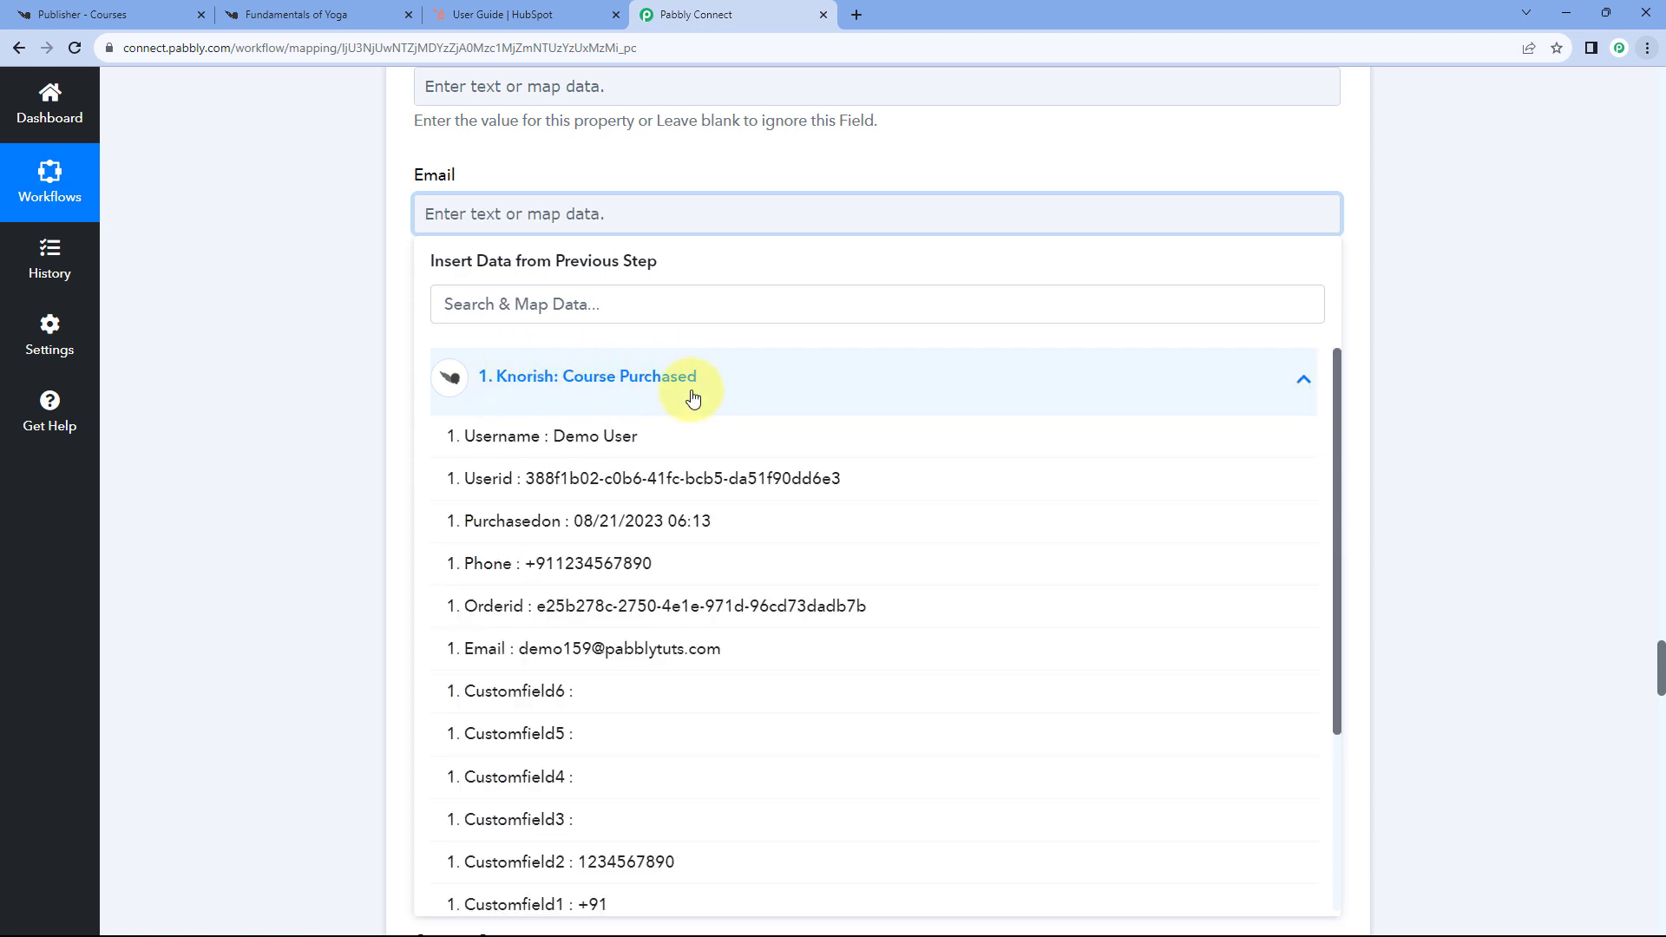
click(514, 653)
click(279, 186)
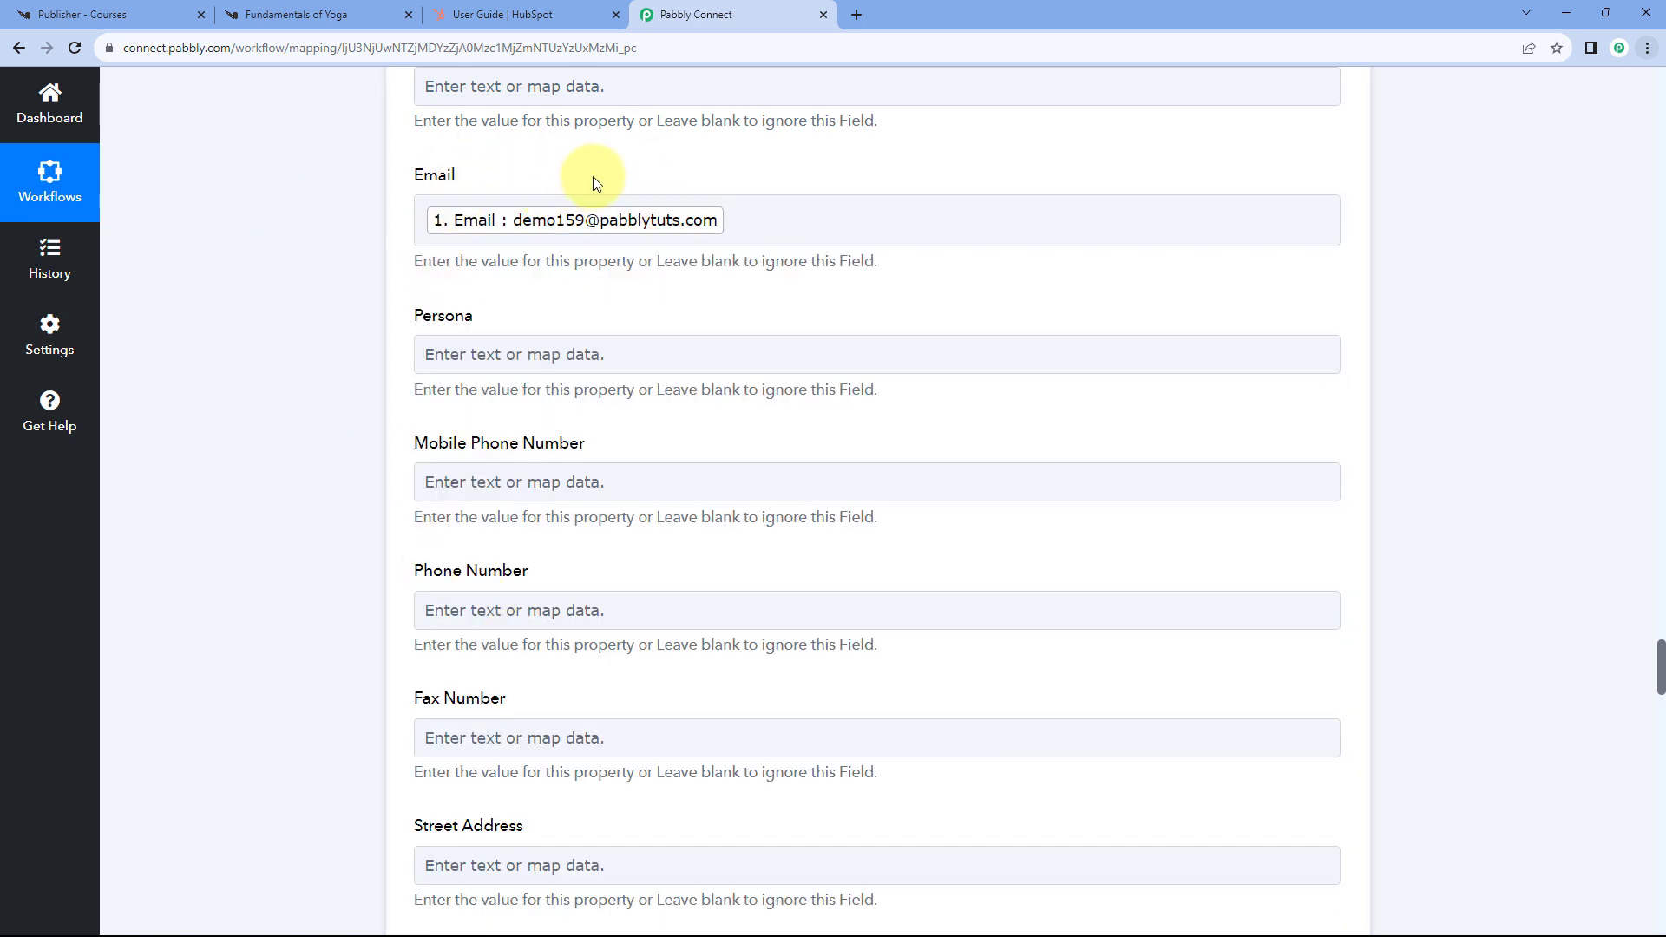
- Map the Knorish Course Purchased Phone into the Mobile Phone Number field
scroll(594, 182, down, 1)
click(453, 388)
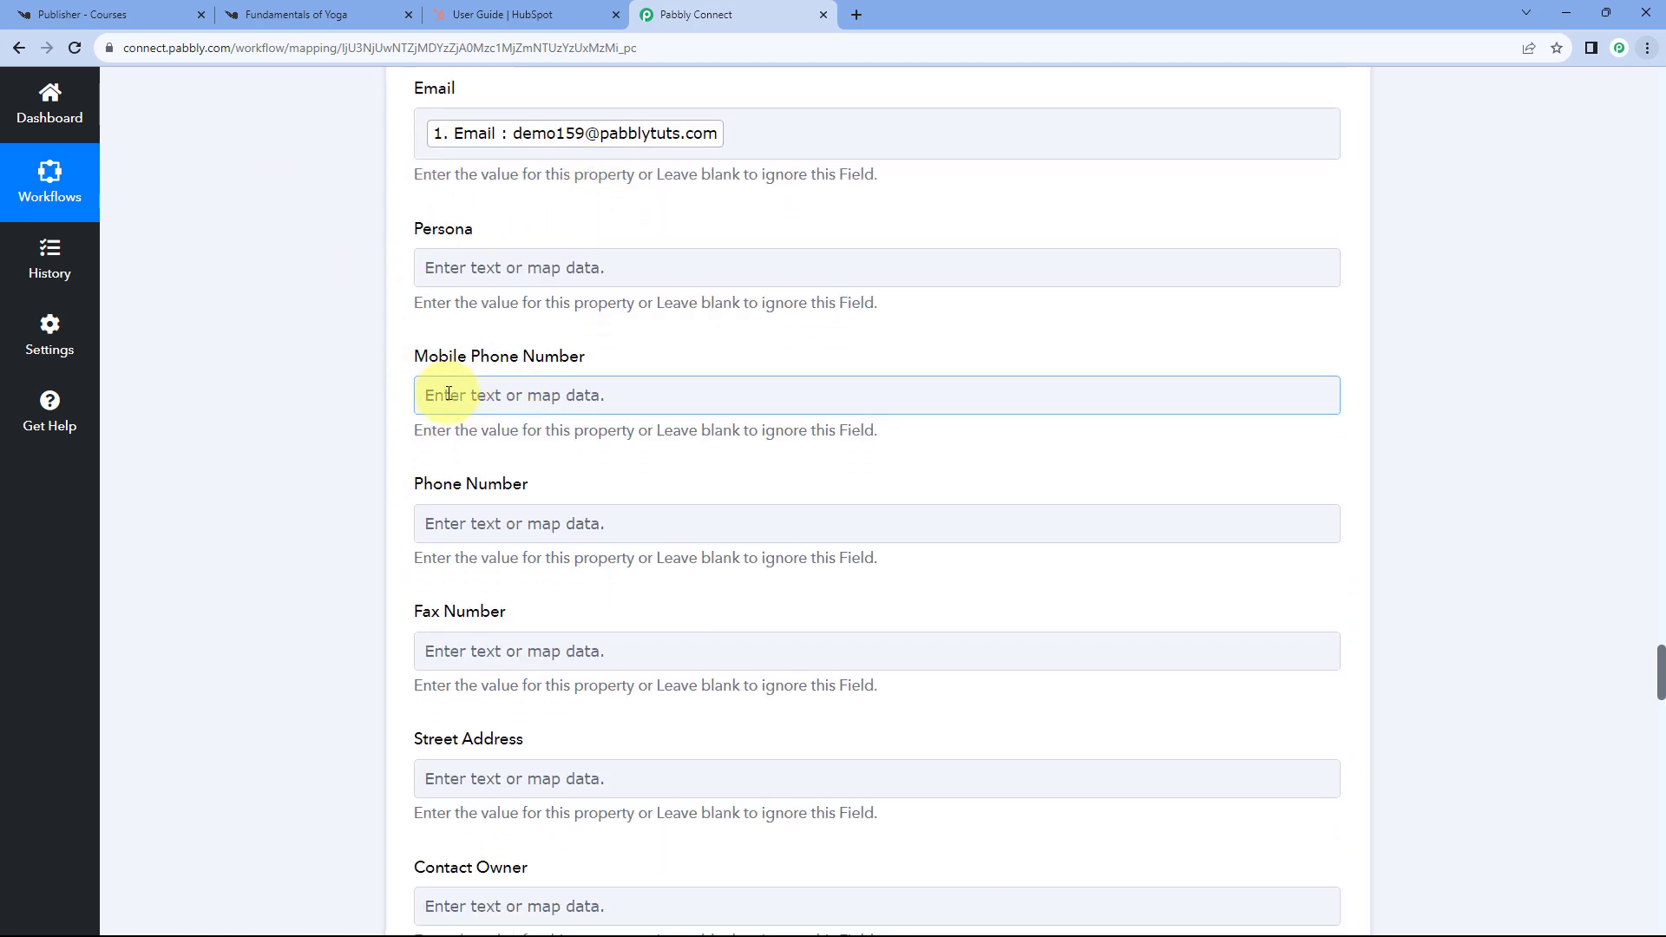
scroll(353, 356, down, 3)
click(629, 304)
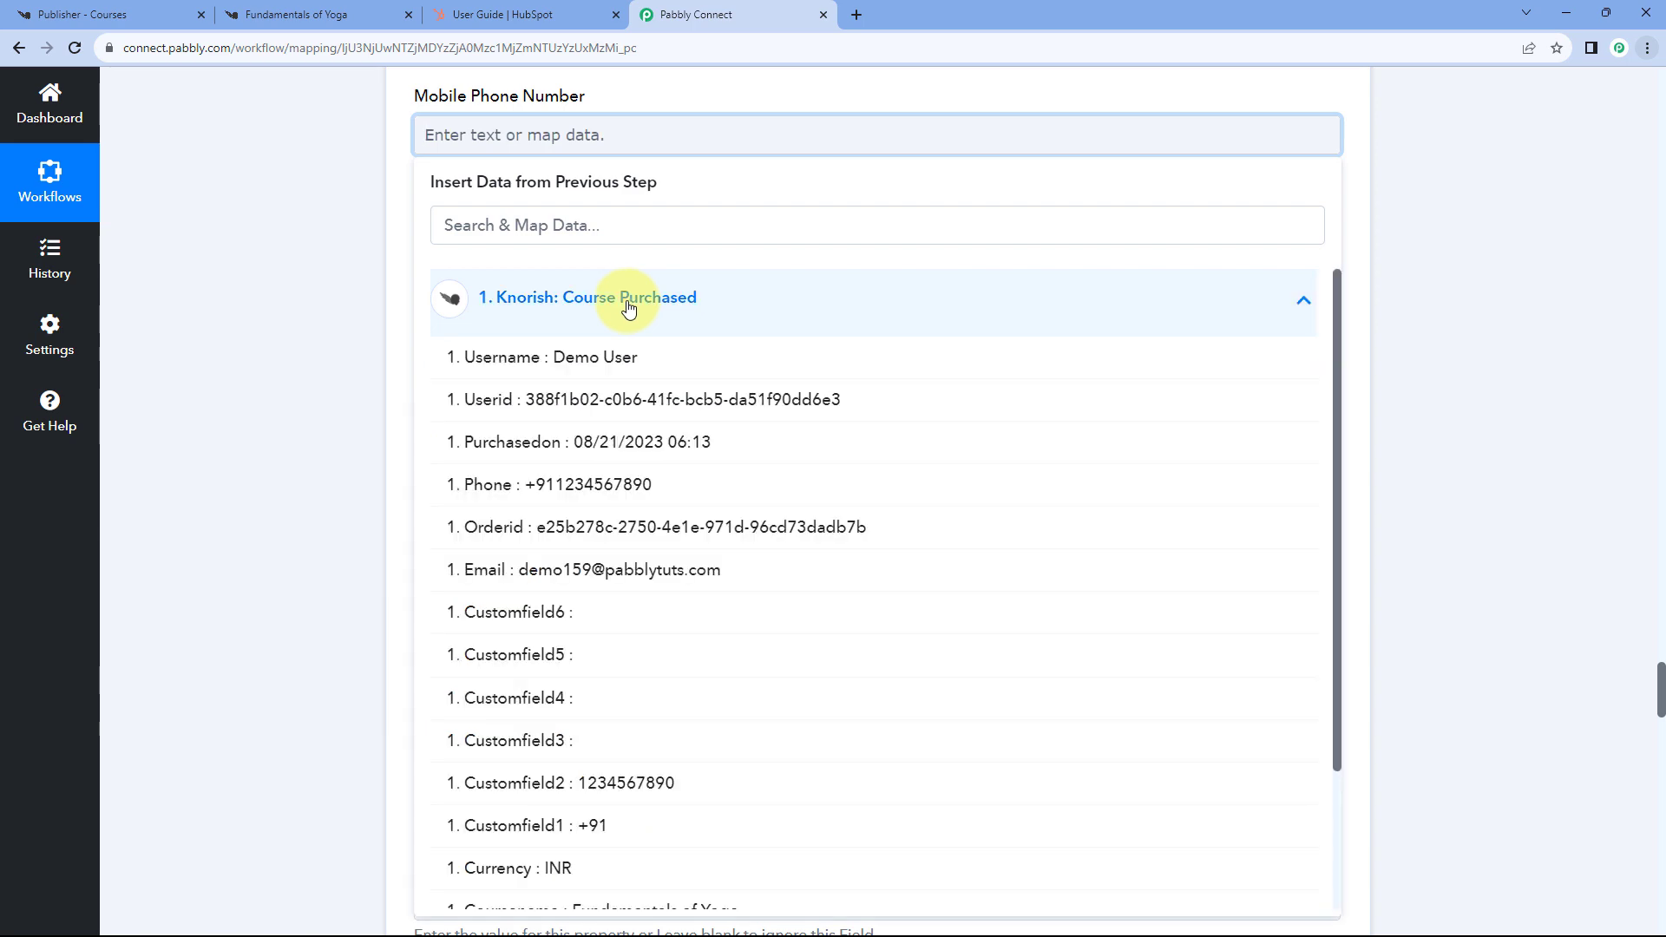
click(572, 484)
click(306, 149)
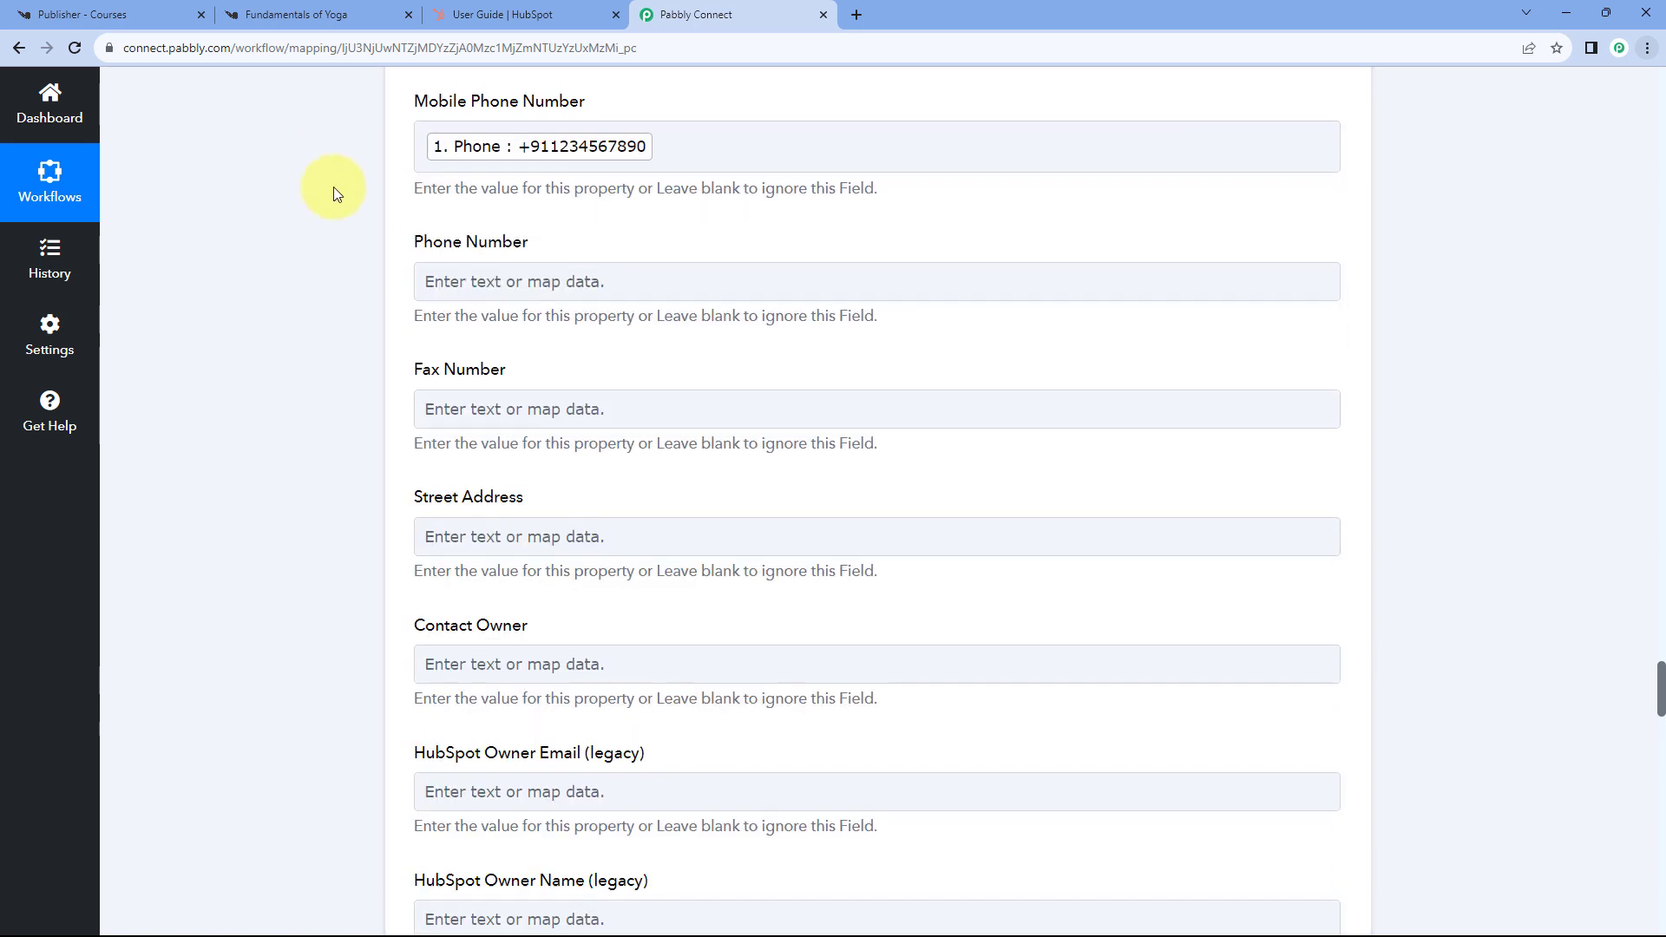
- Scroll to the bottom of the contact form, leaving the remaining fields blank
scroll(383, 236, up, 2)
scroll(389, 227, down, 1)
scroll(379, 245, down, 5)
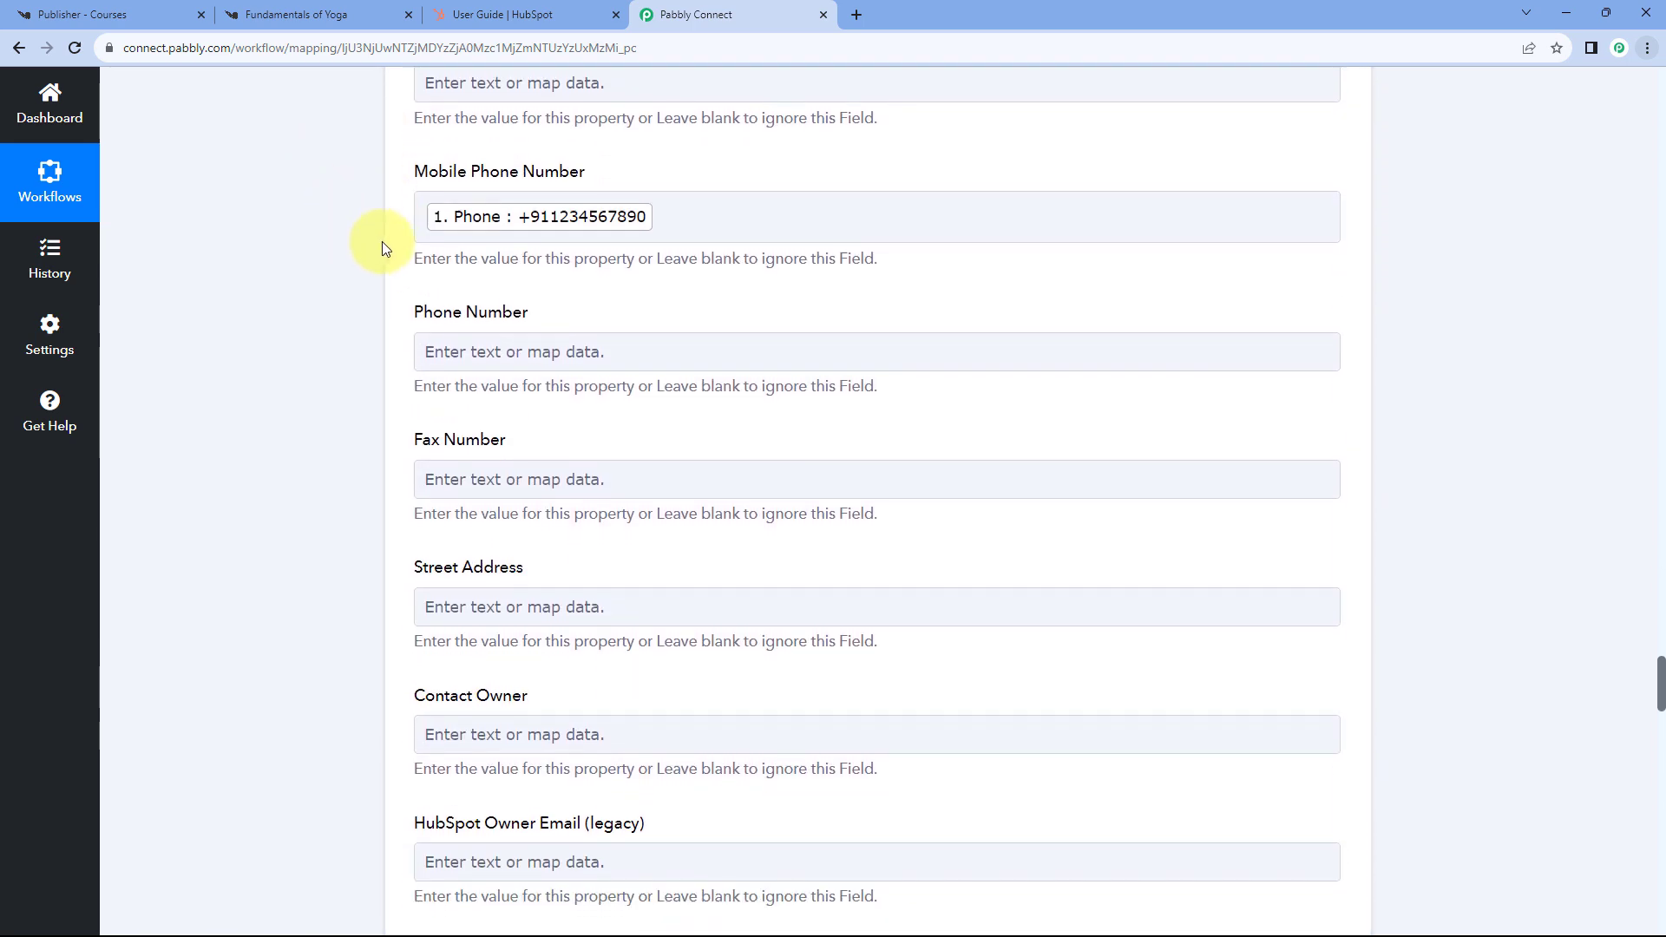
scroll(412, 323, down, 1)
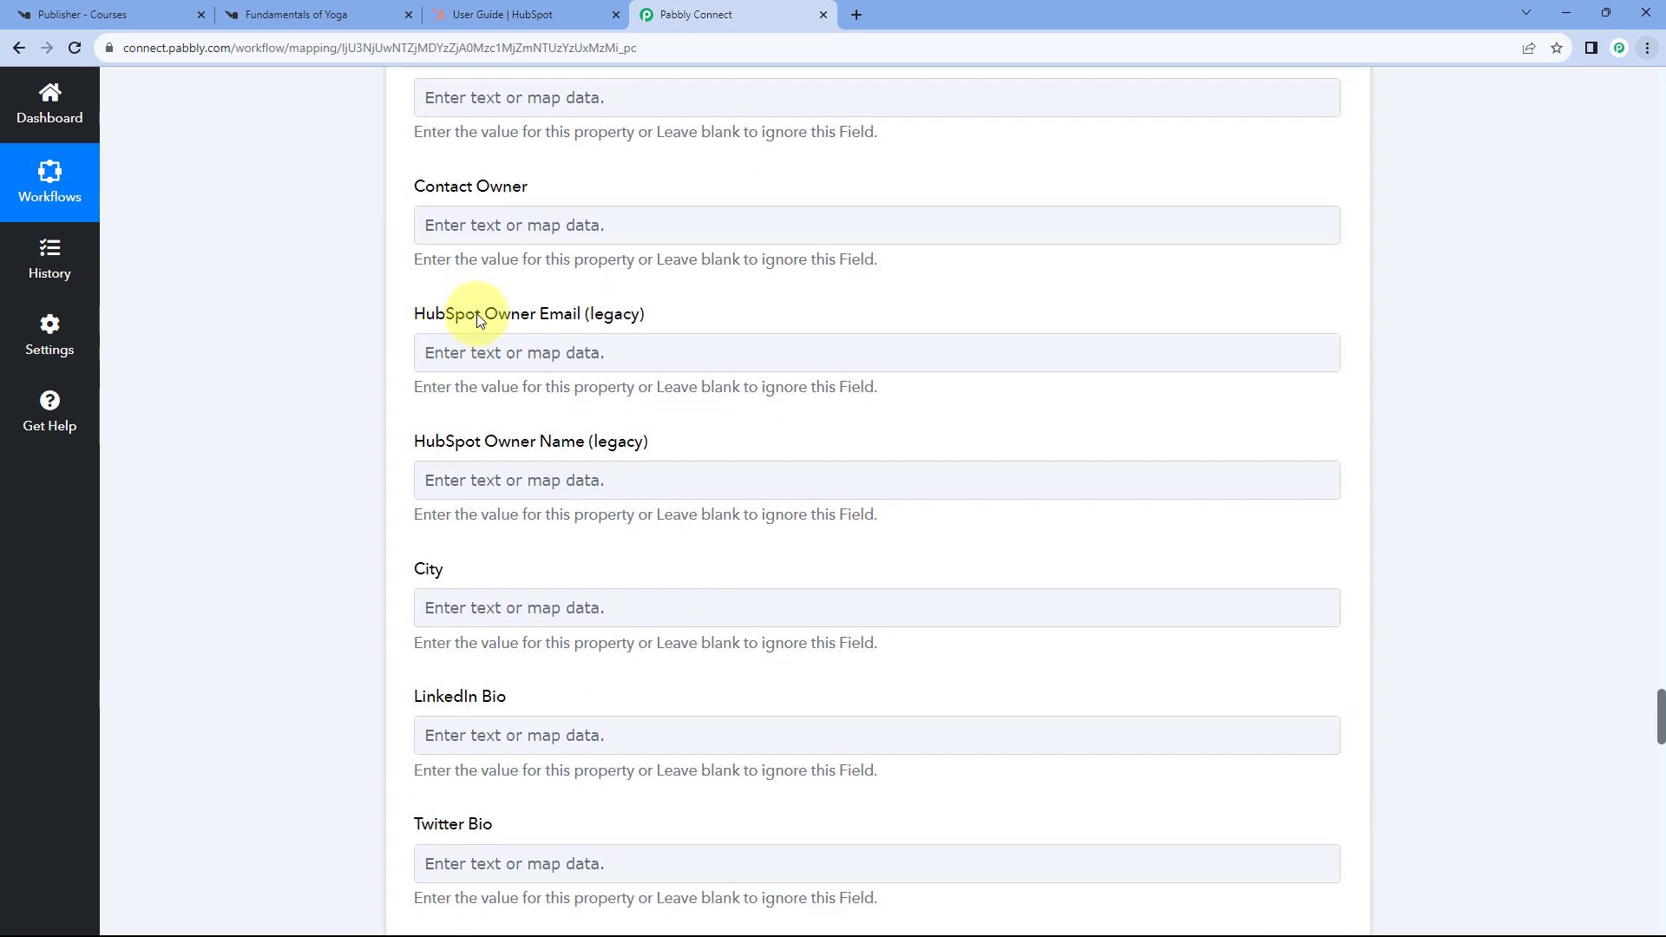
scroll(364, 330, down, 6)
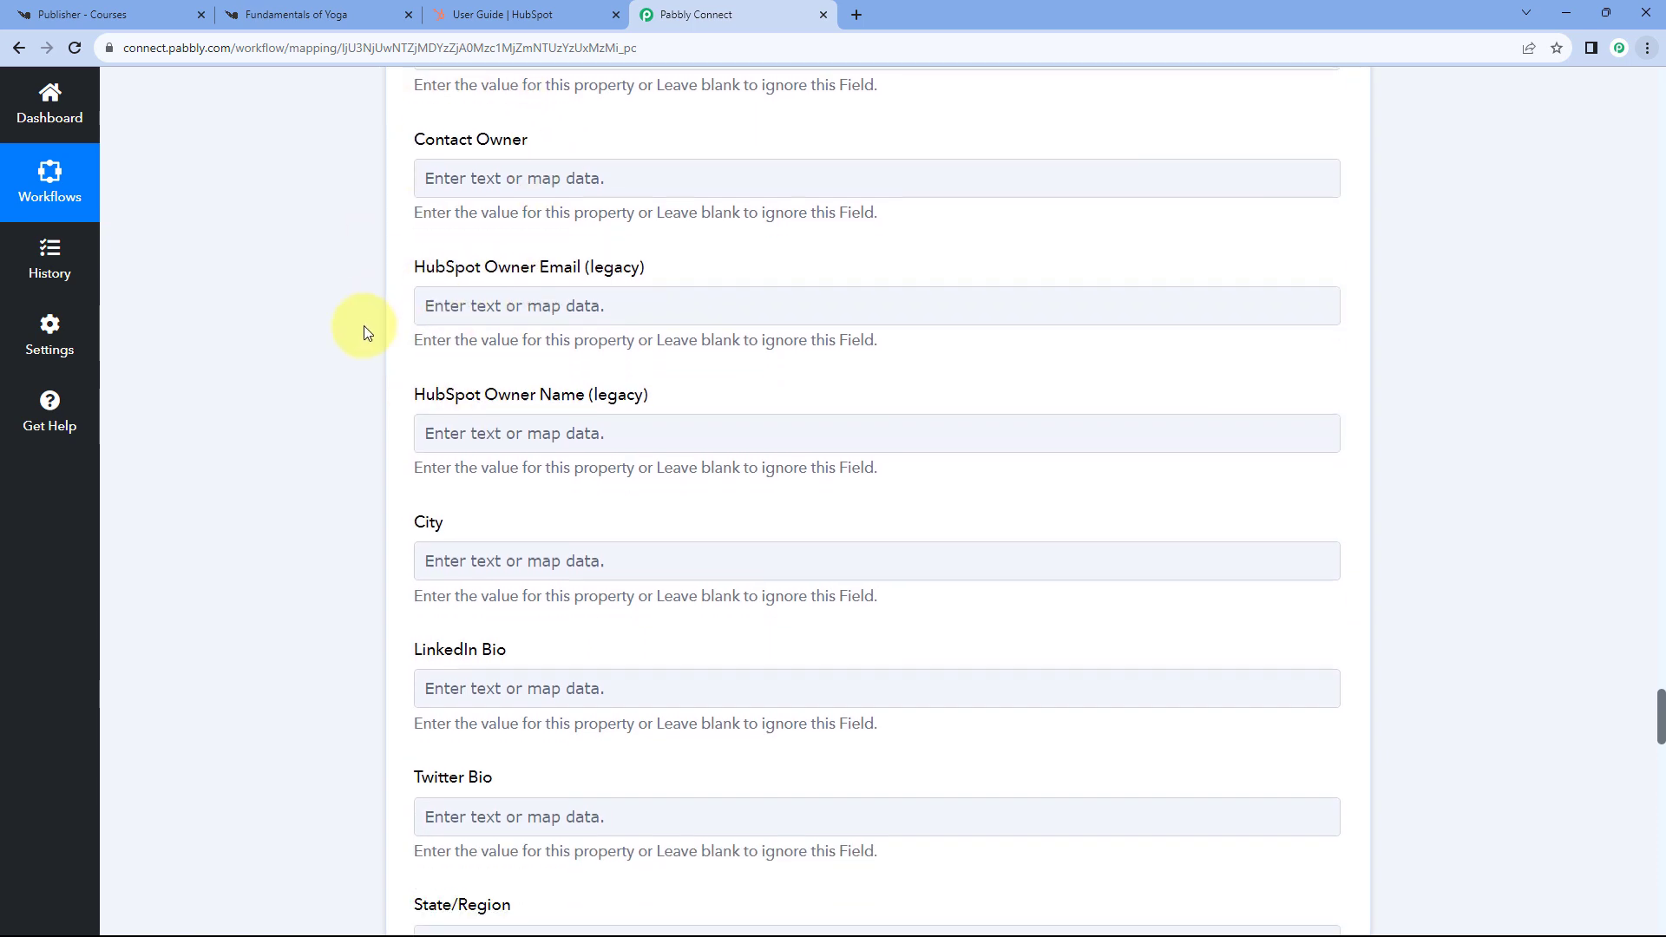
scroll(386, 346, down, 8)
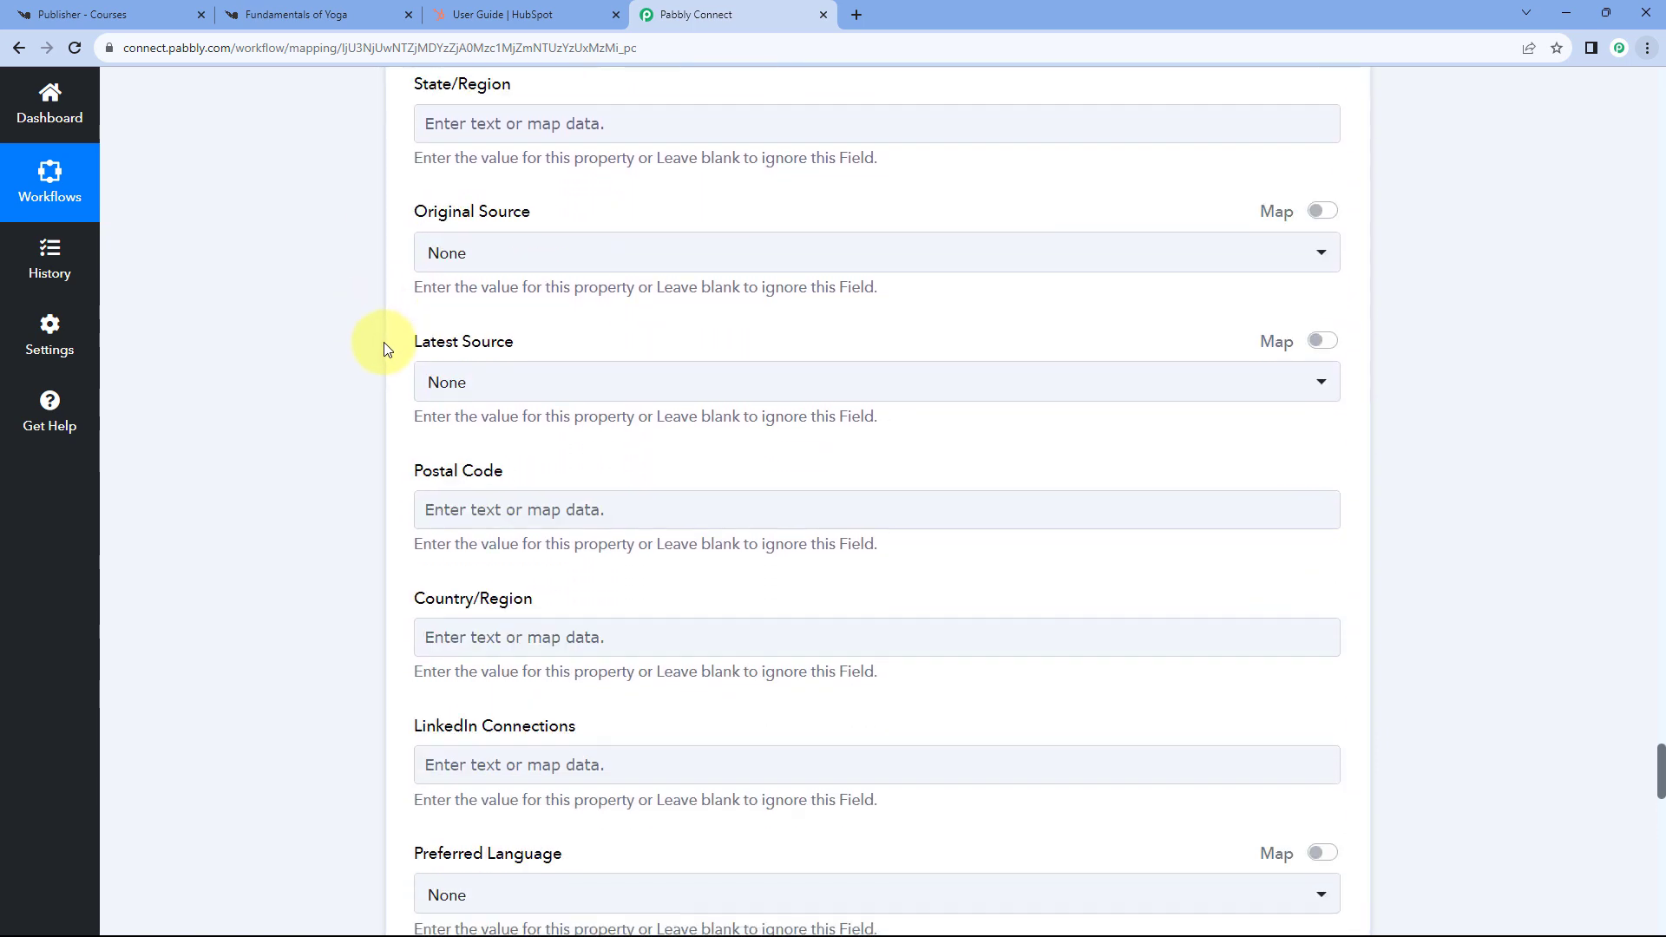
scroll(384, 345, down, 10)
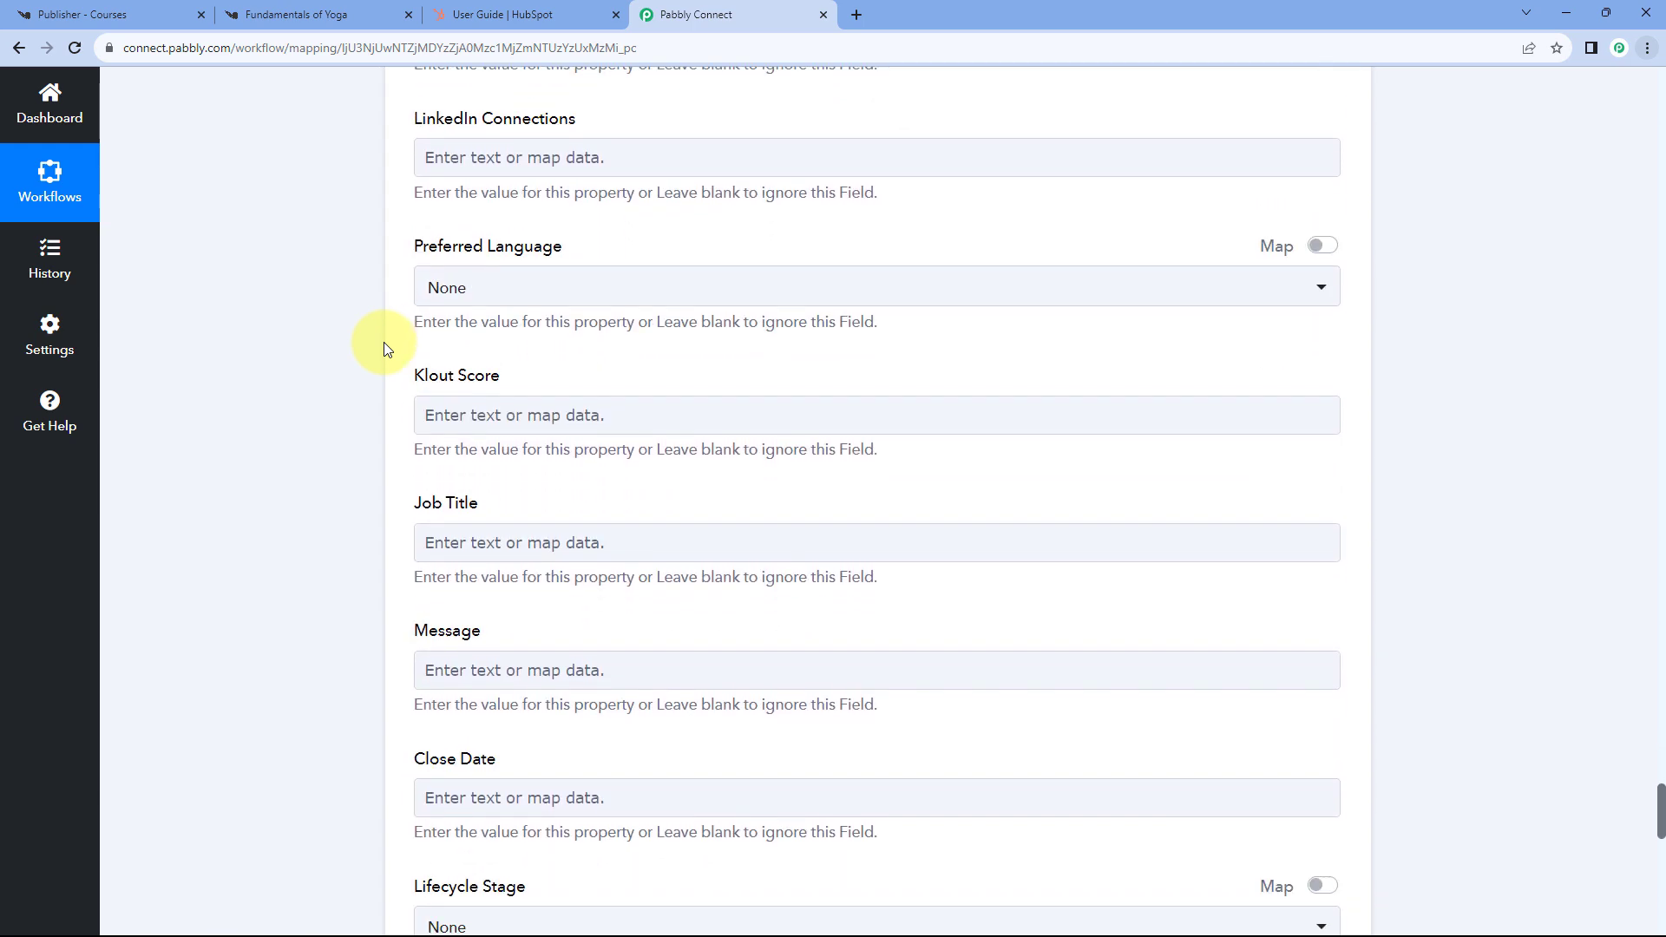
scroll(458, 347, down, 7)
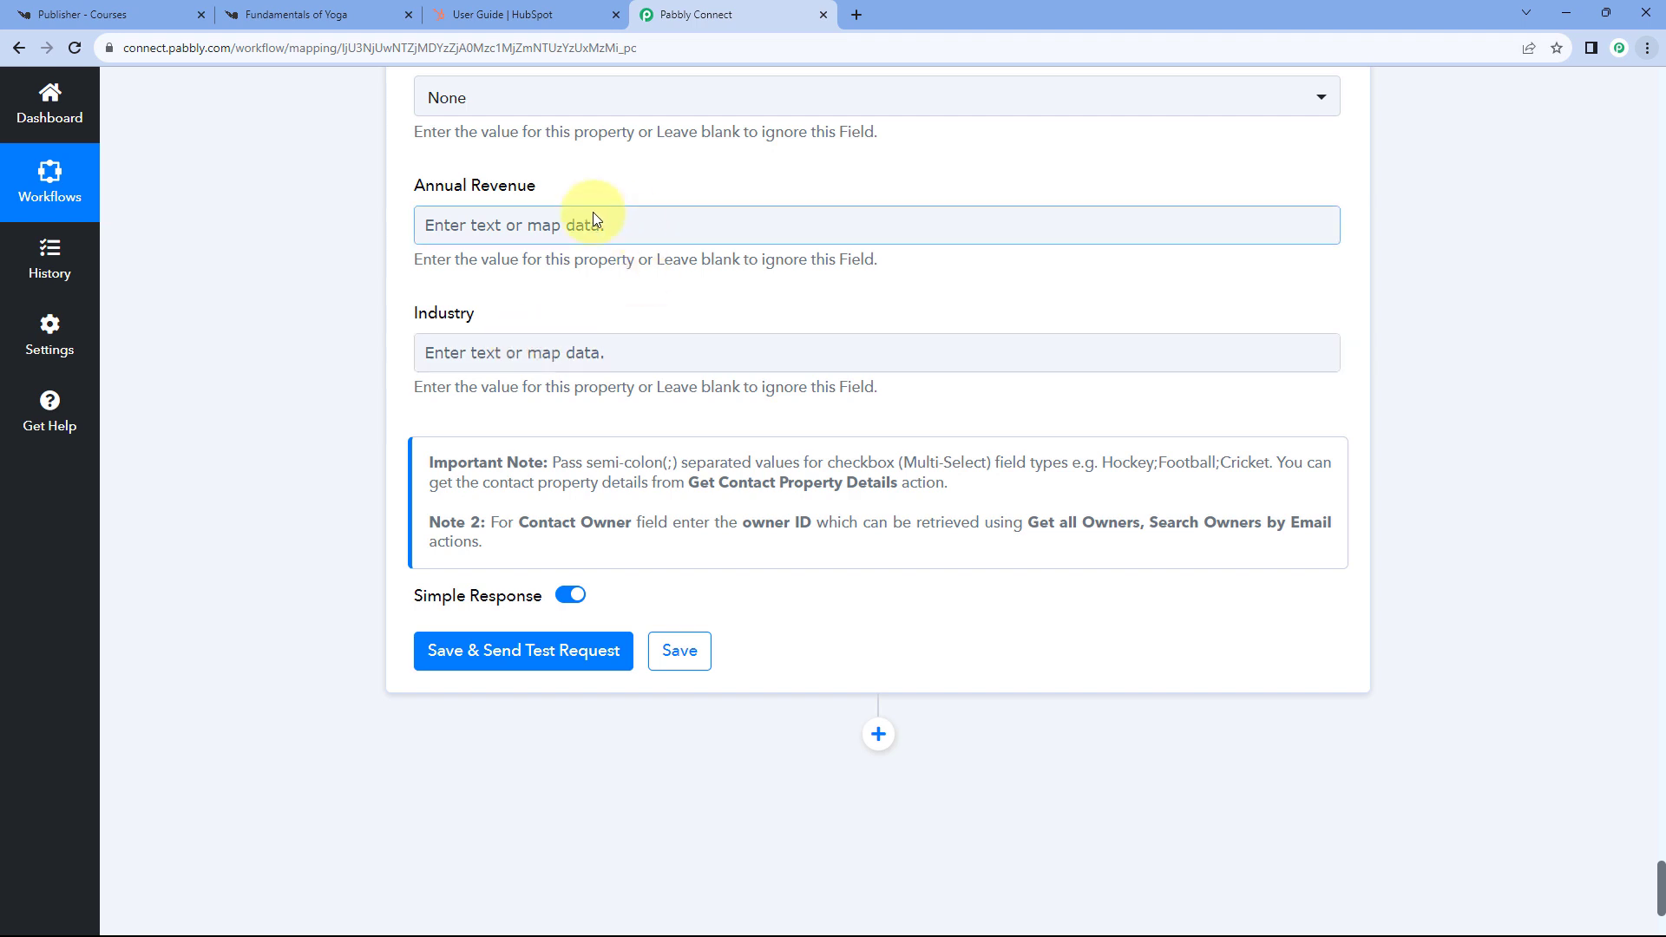
scroll(462, 411, down, 1)
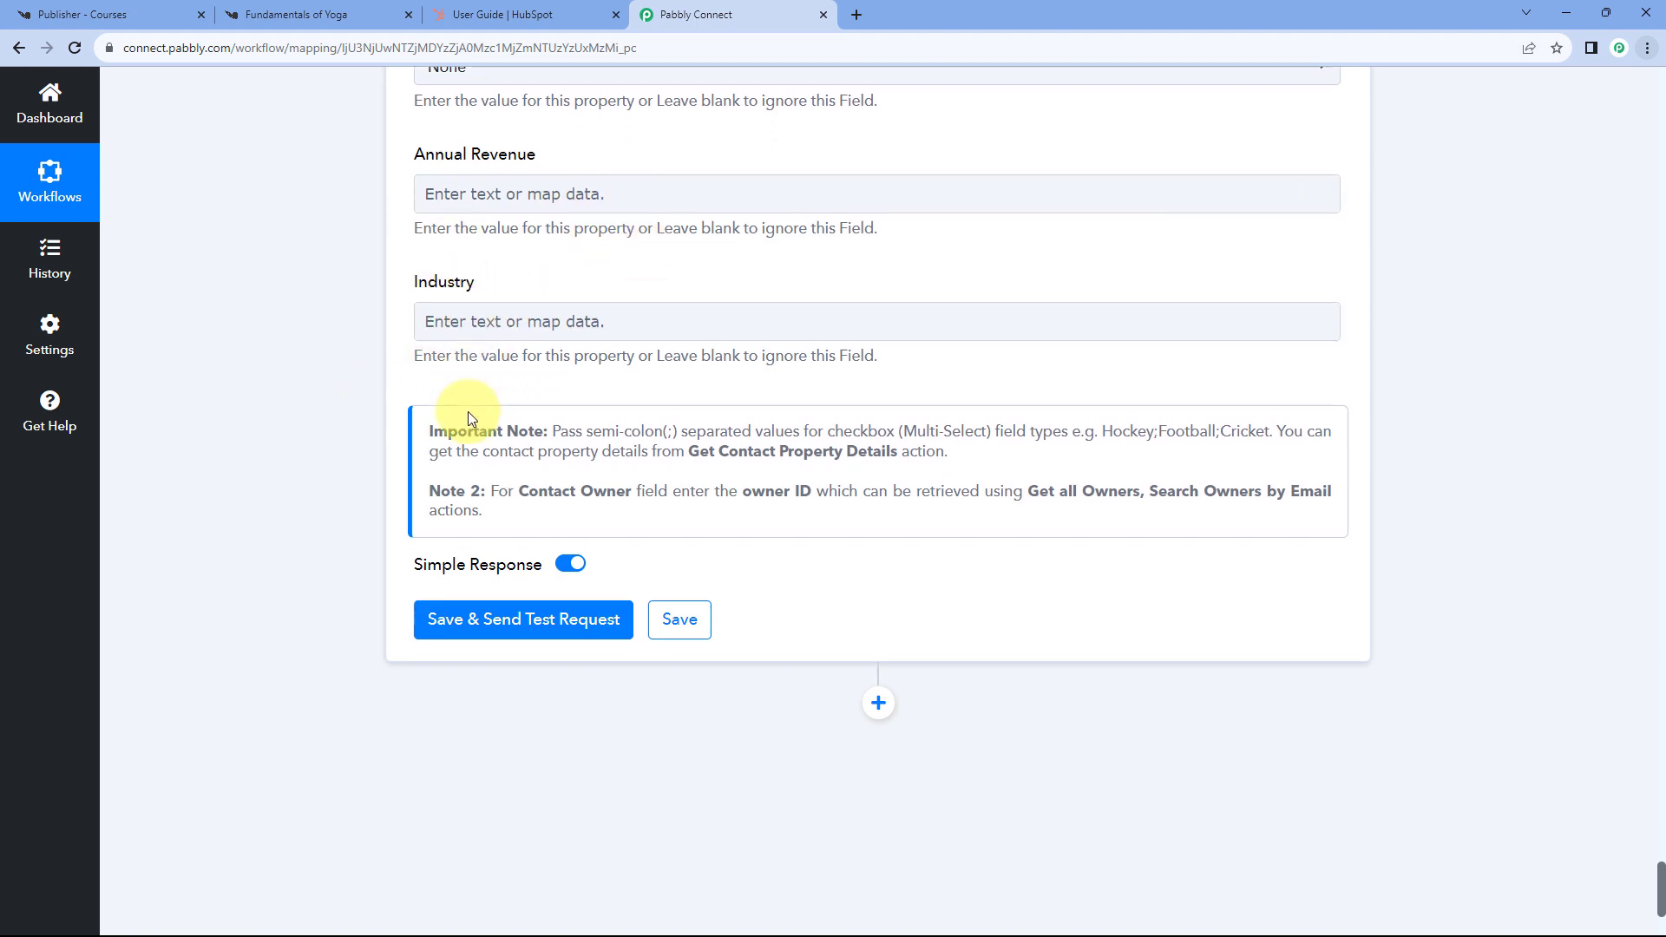
- Save the HubSpot step with a test request and review the response for contact Id 7551
click(521, 565)
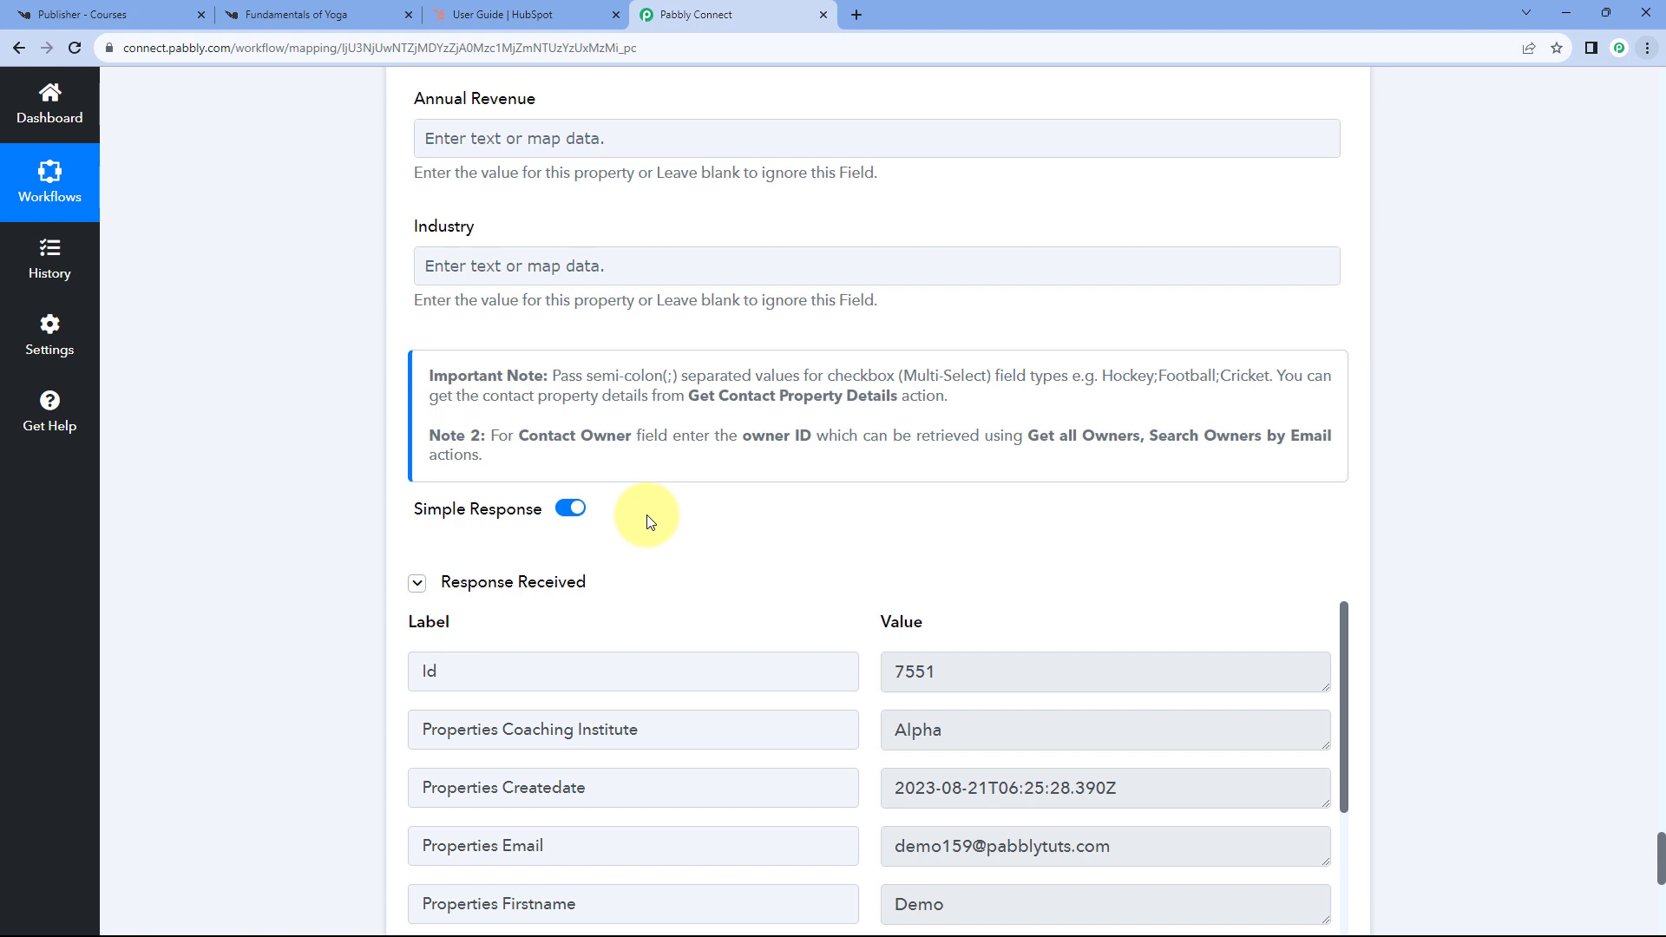
scroll(863, 569, down, 3)
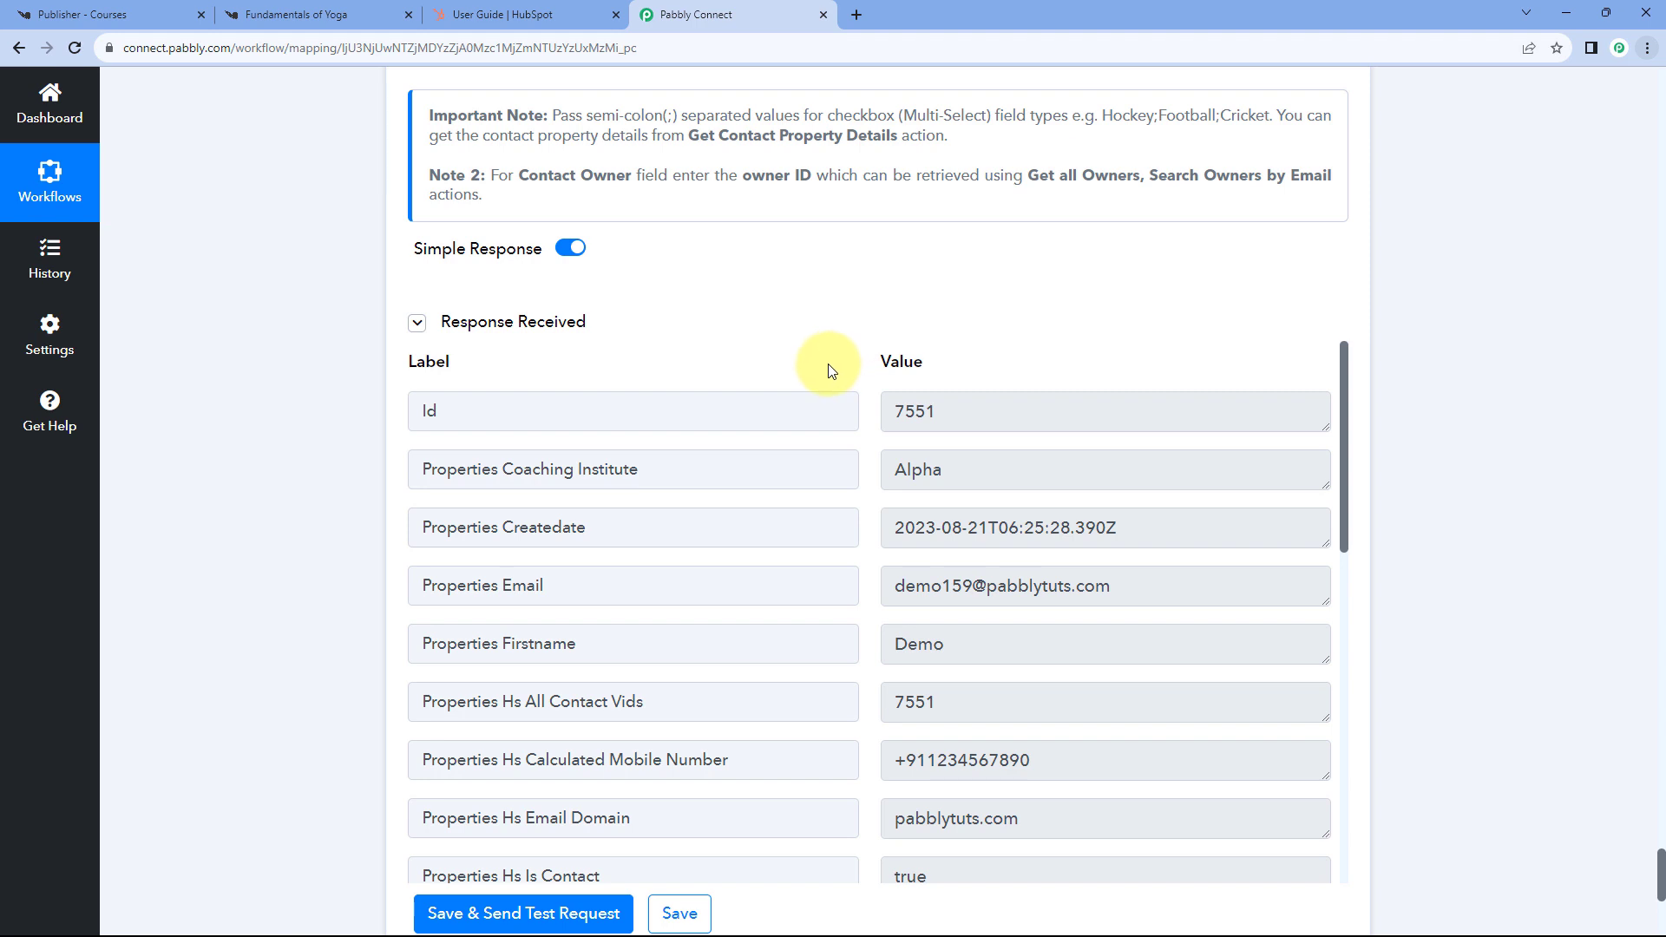
scroll(826, 434, down, 1)
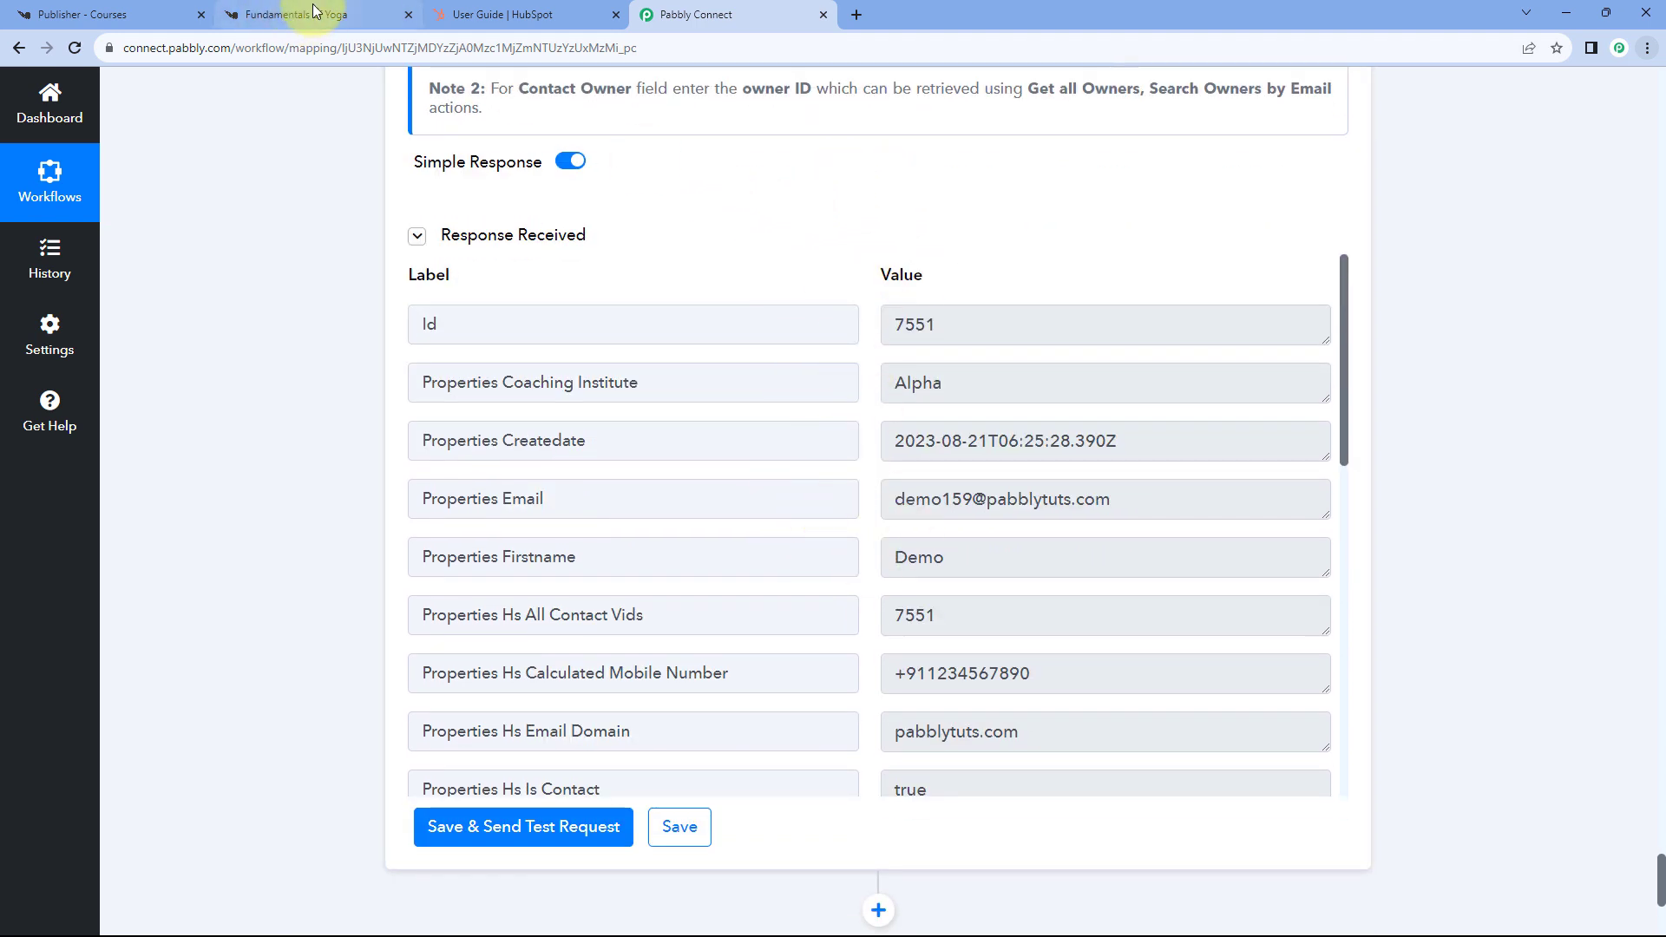
click(261, 11)
click(554, 406)
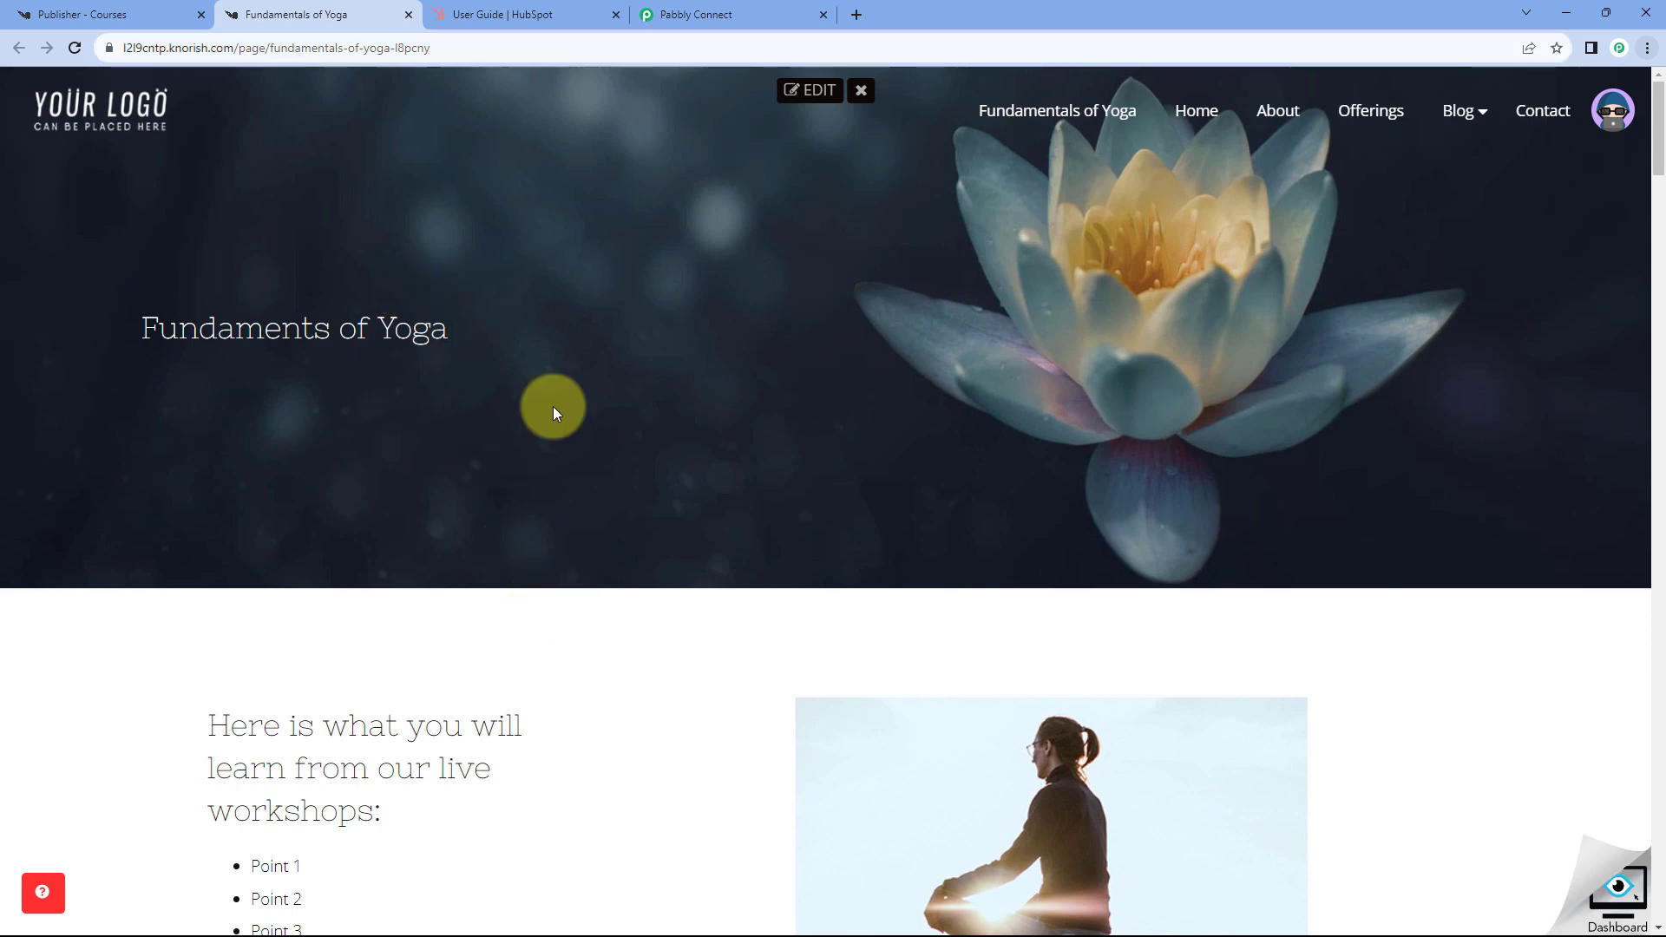
click(676, 11)
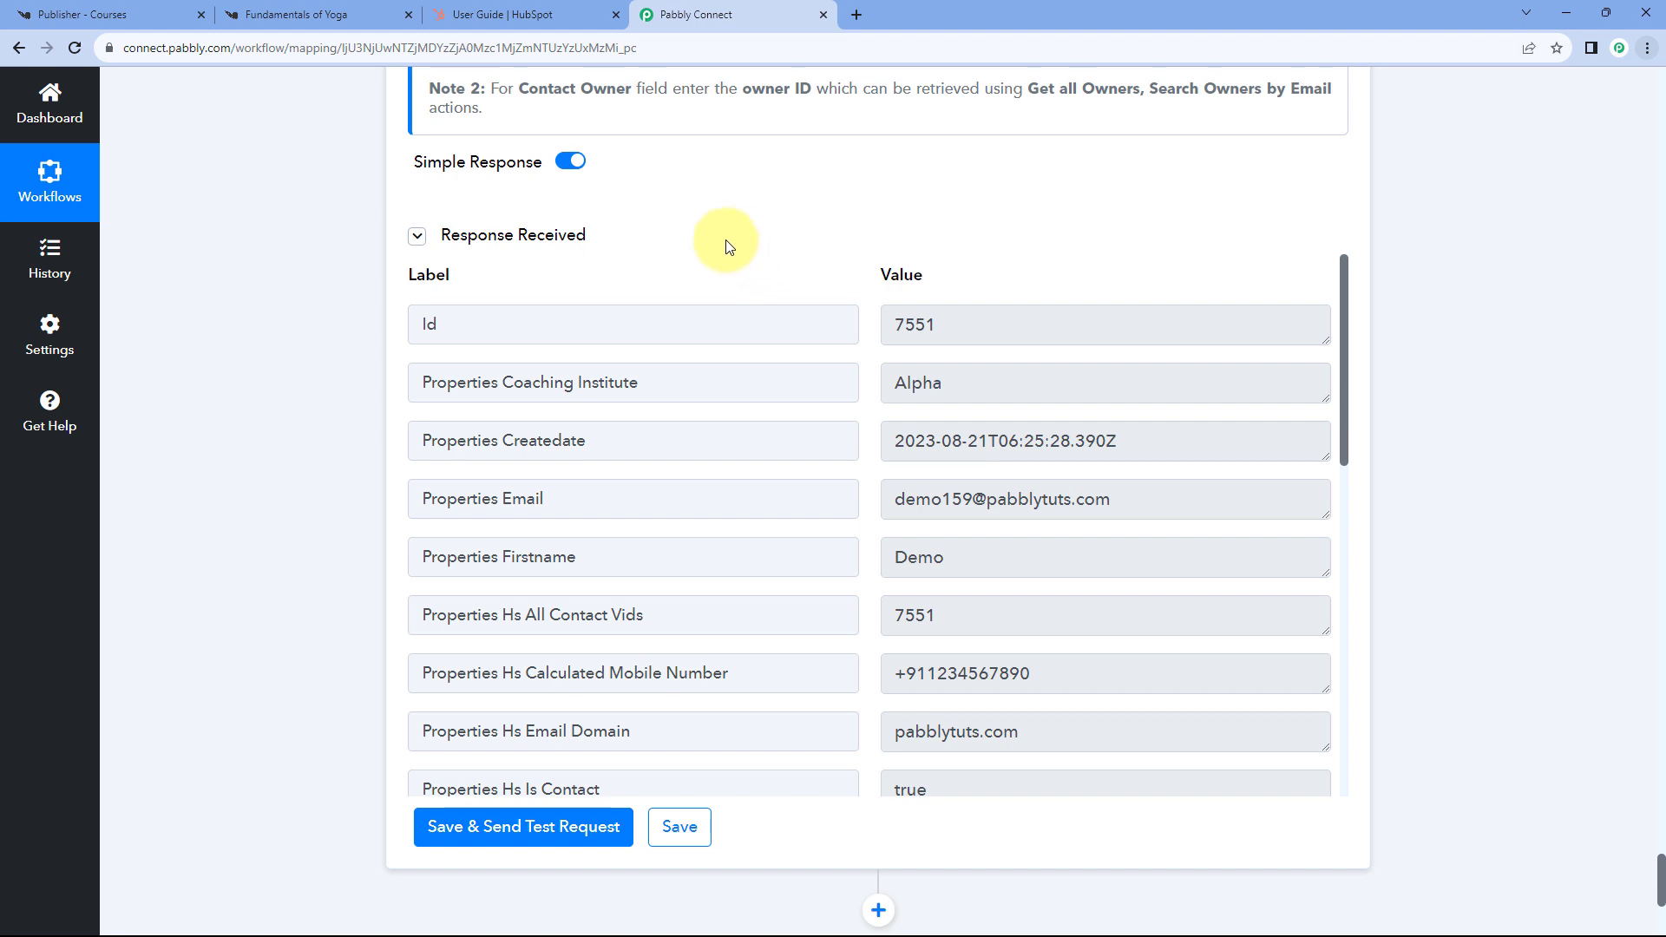
- In HubSpot, go to Contacts > Contacts and open the newly created contact's record
click(537, 15)
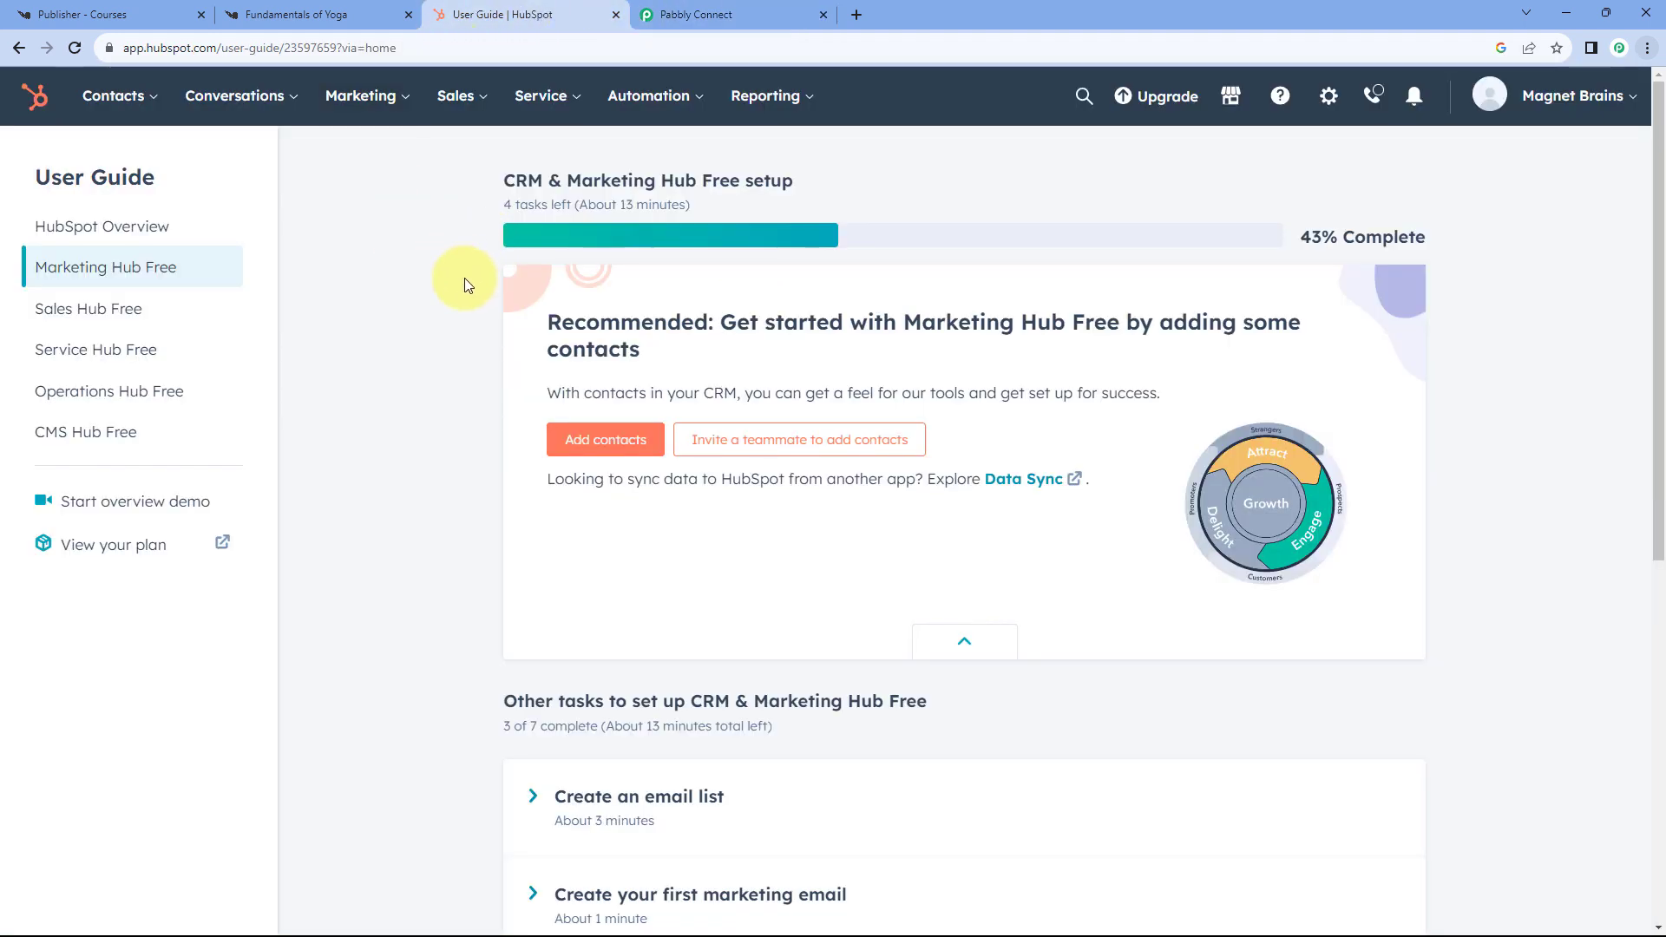
click(139, 95)
click(139, 161)
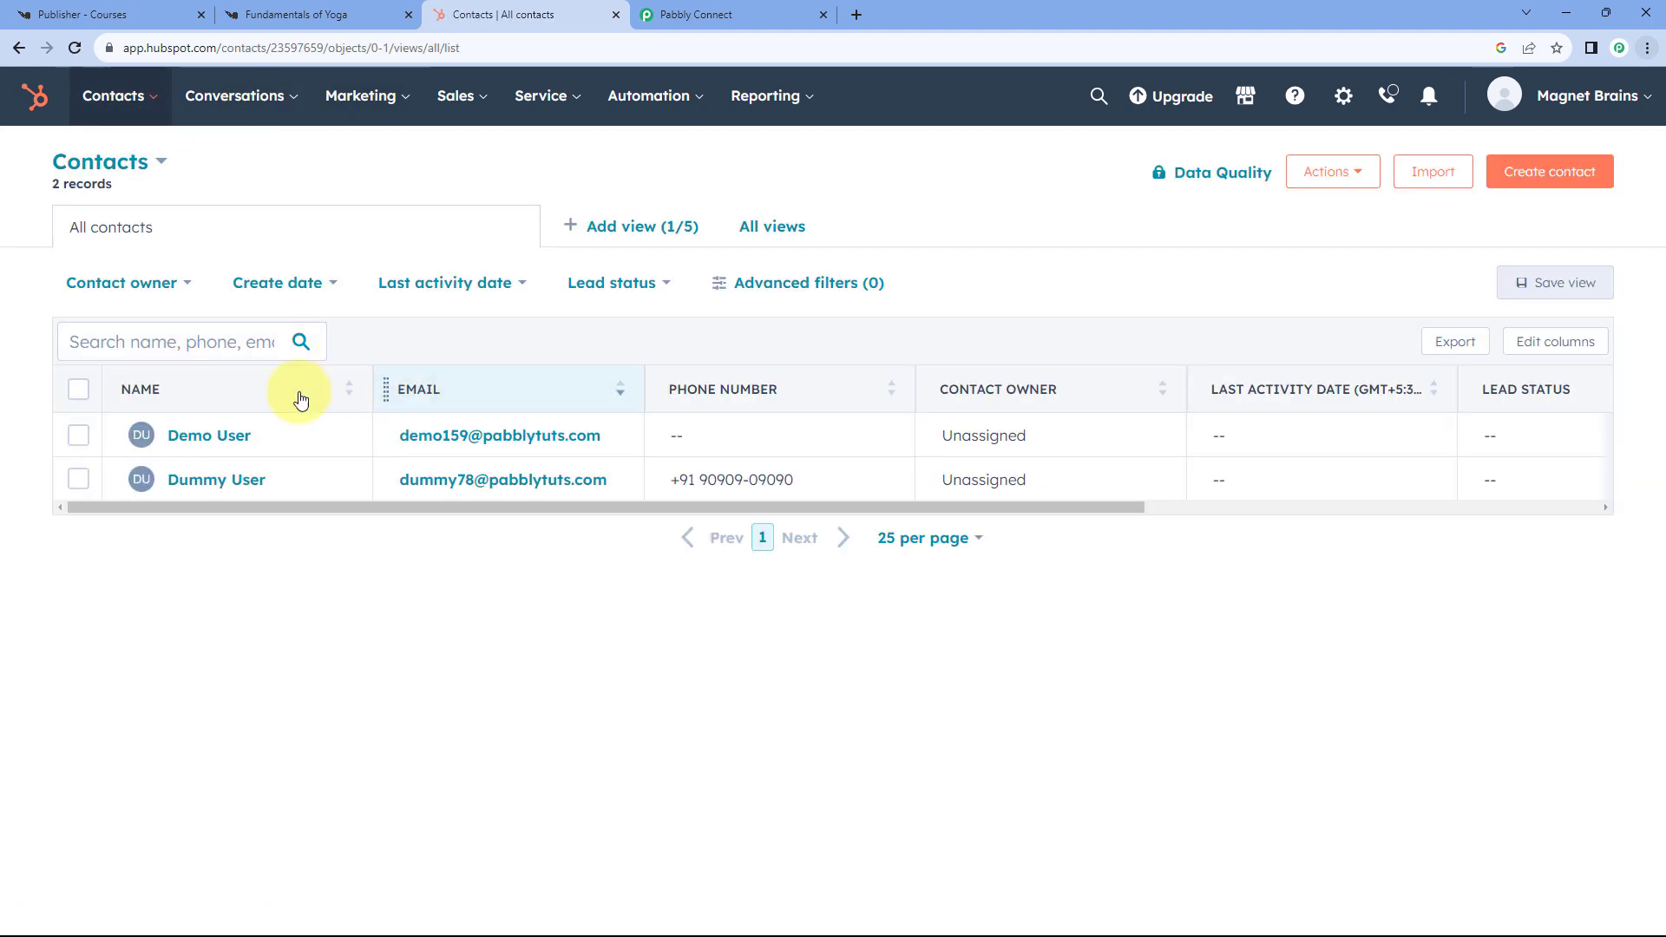
click(230, 444)
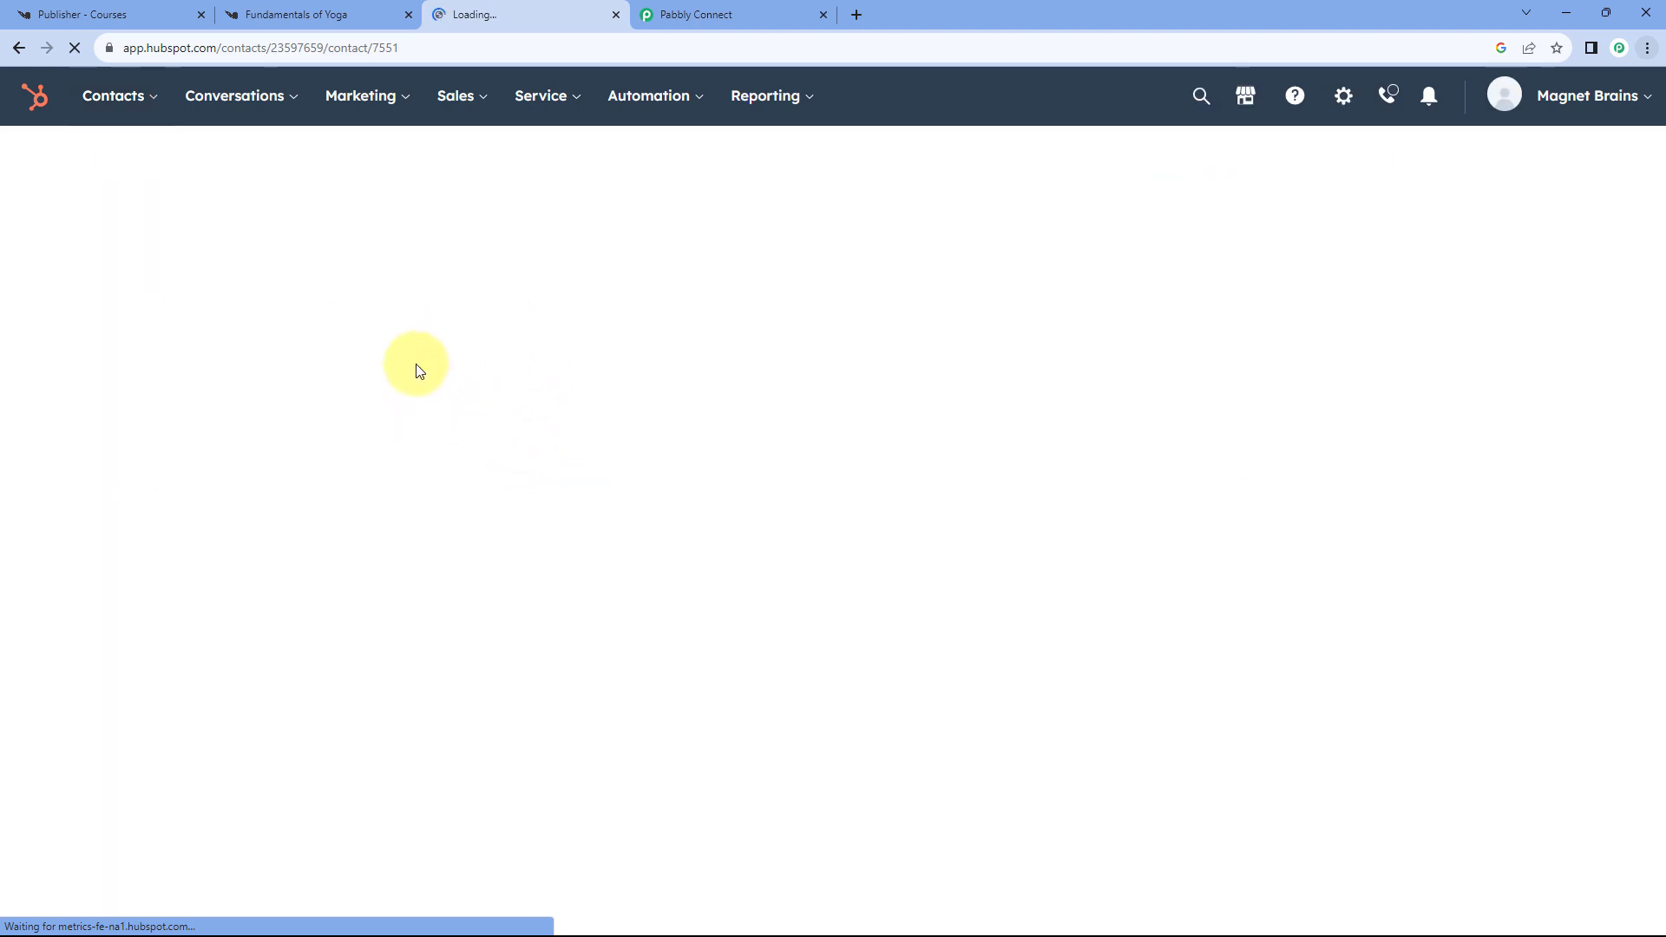
- Review the new contact's details, a Lead linked to Pabblytuts, then return to Pabbly Connect
click(269, 11)
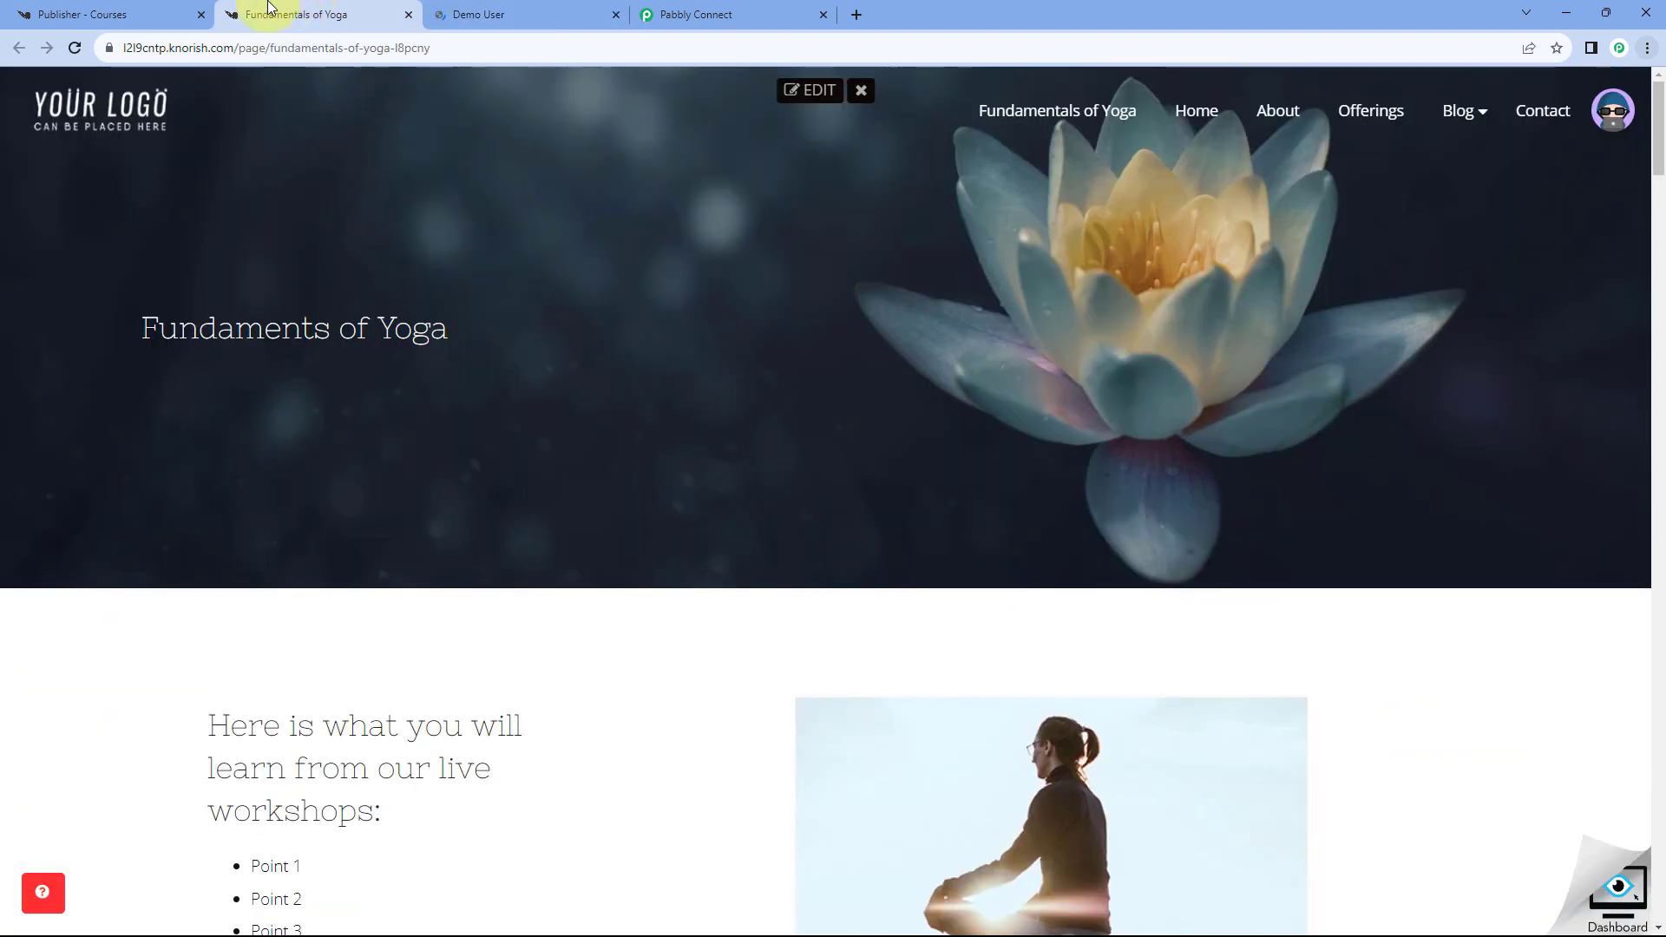
click(483, 14)
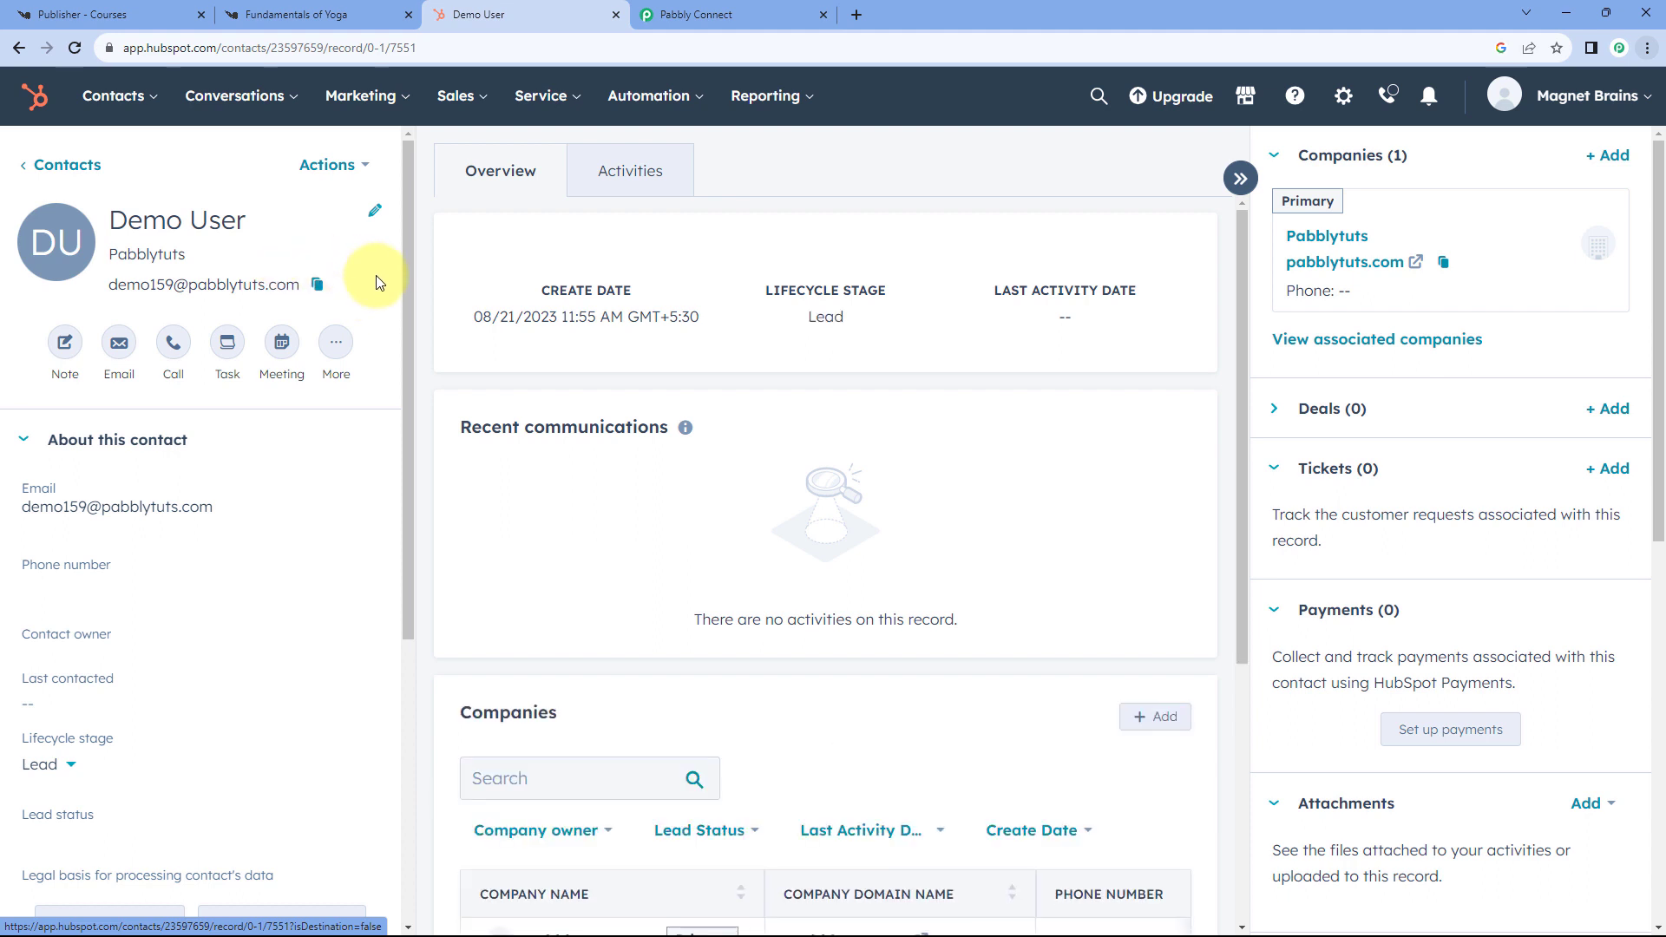
drag(247, 221, 316, 292)
scroll(321, 495, down, 2)
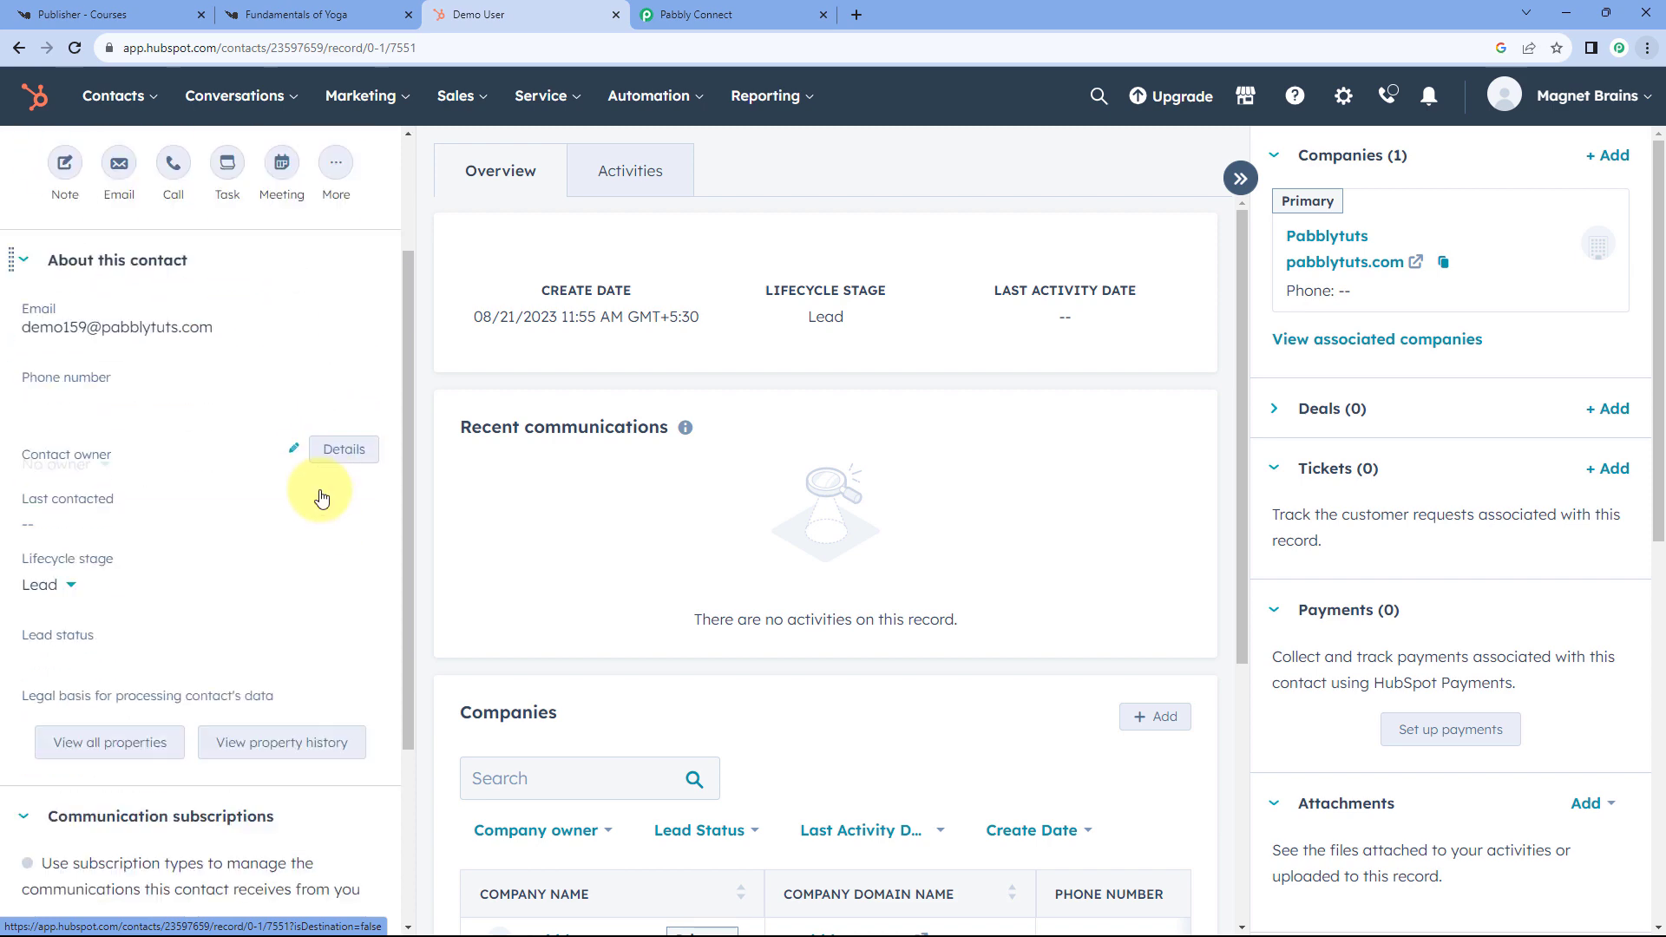
scroll(321, 496, down, 3)
scroll(405, 492, up, 5)
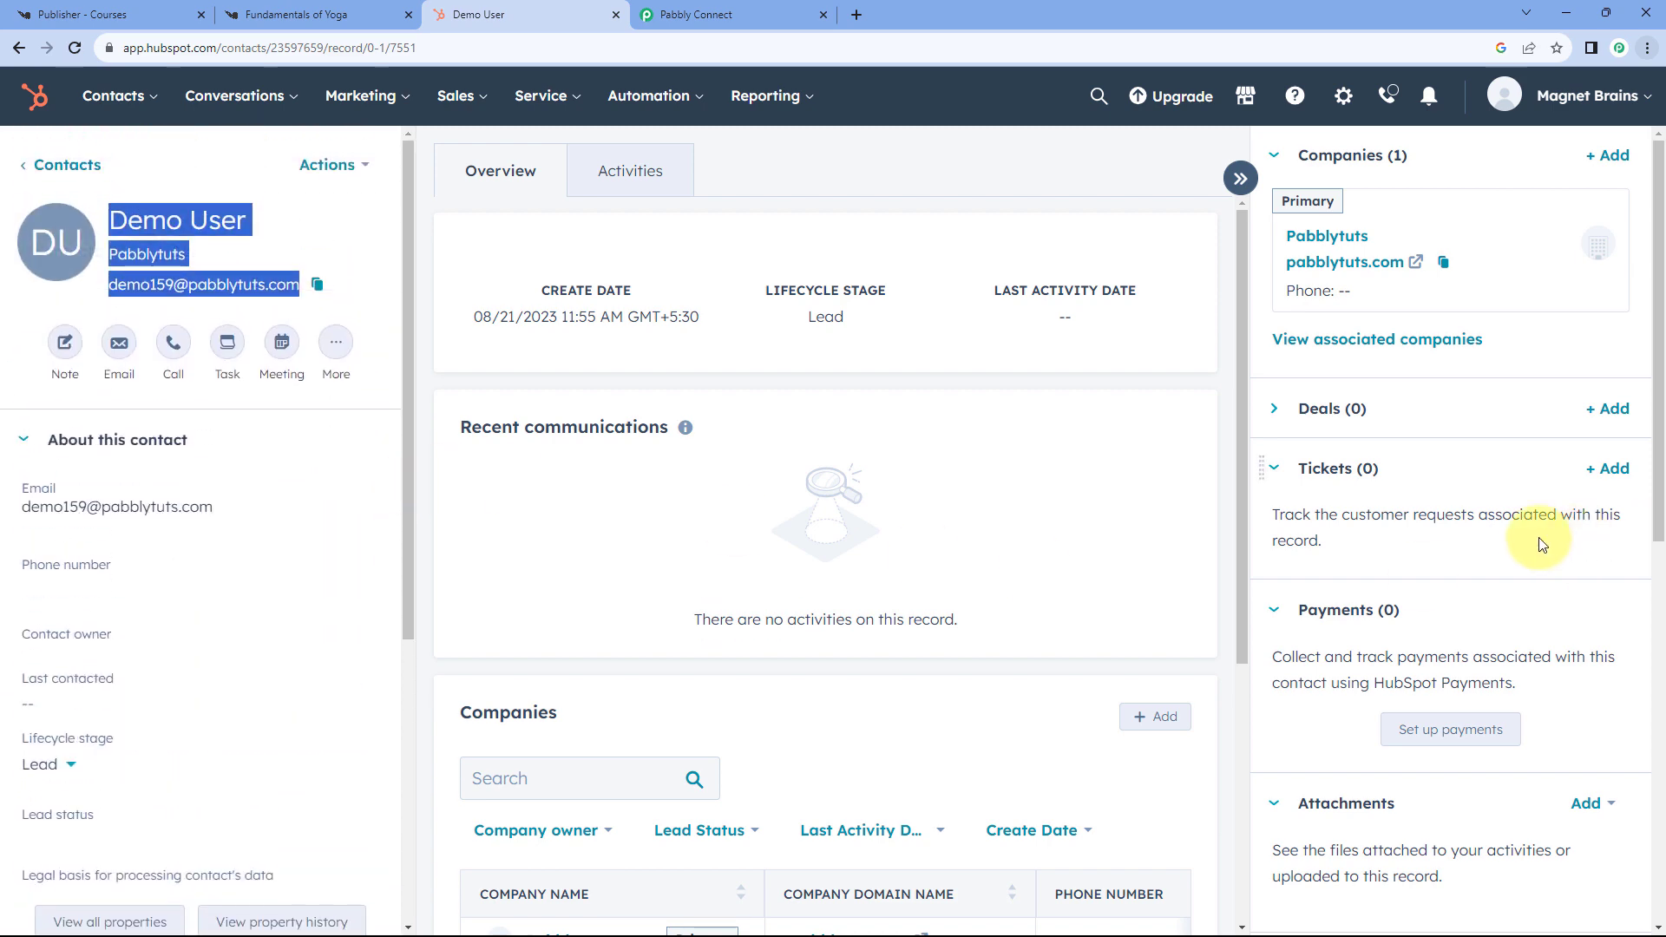
scroll(1403, 420, down, 3)
click(1052, 493)
scroll(1052, 493, down, 1)
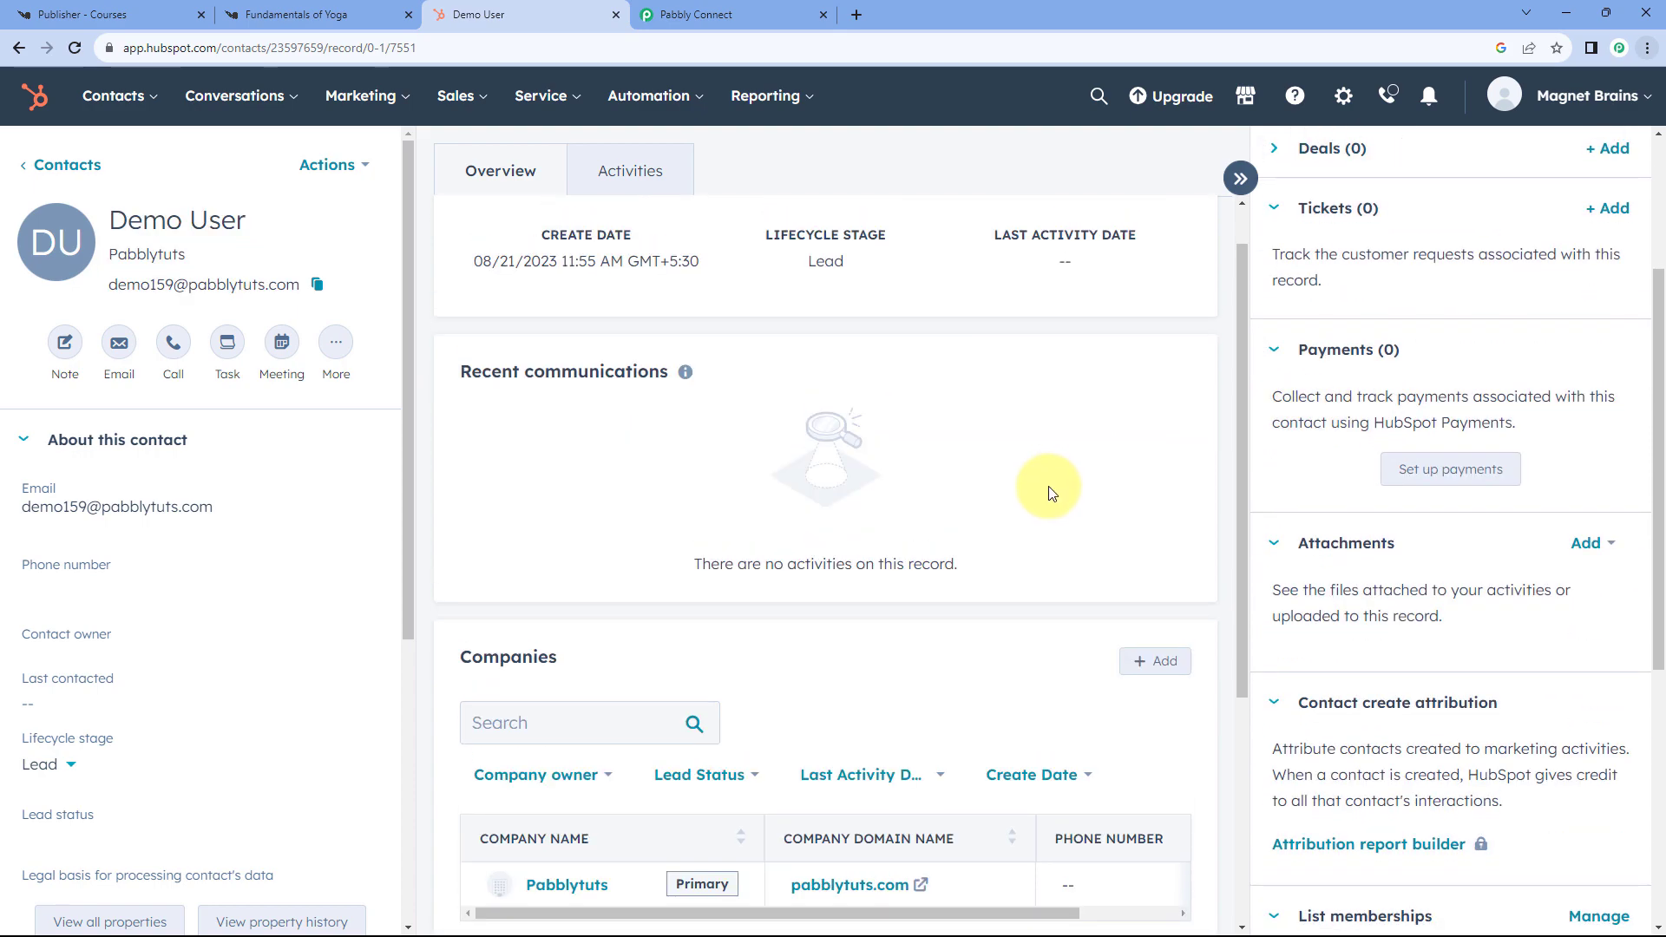
click(648, 15)
- Collapse the Knorish trigger step at the top so all three workflow steps are visible
scroll(1355, 307, up, 7)
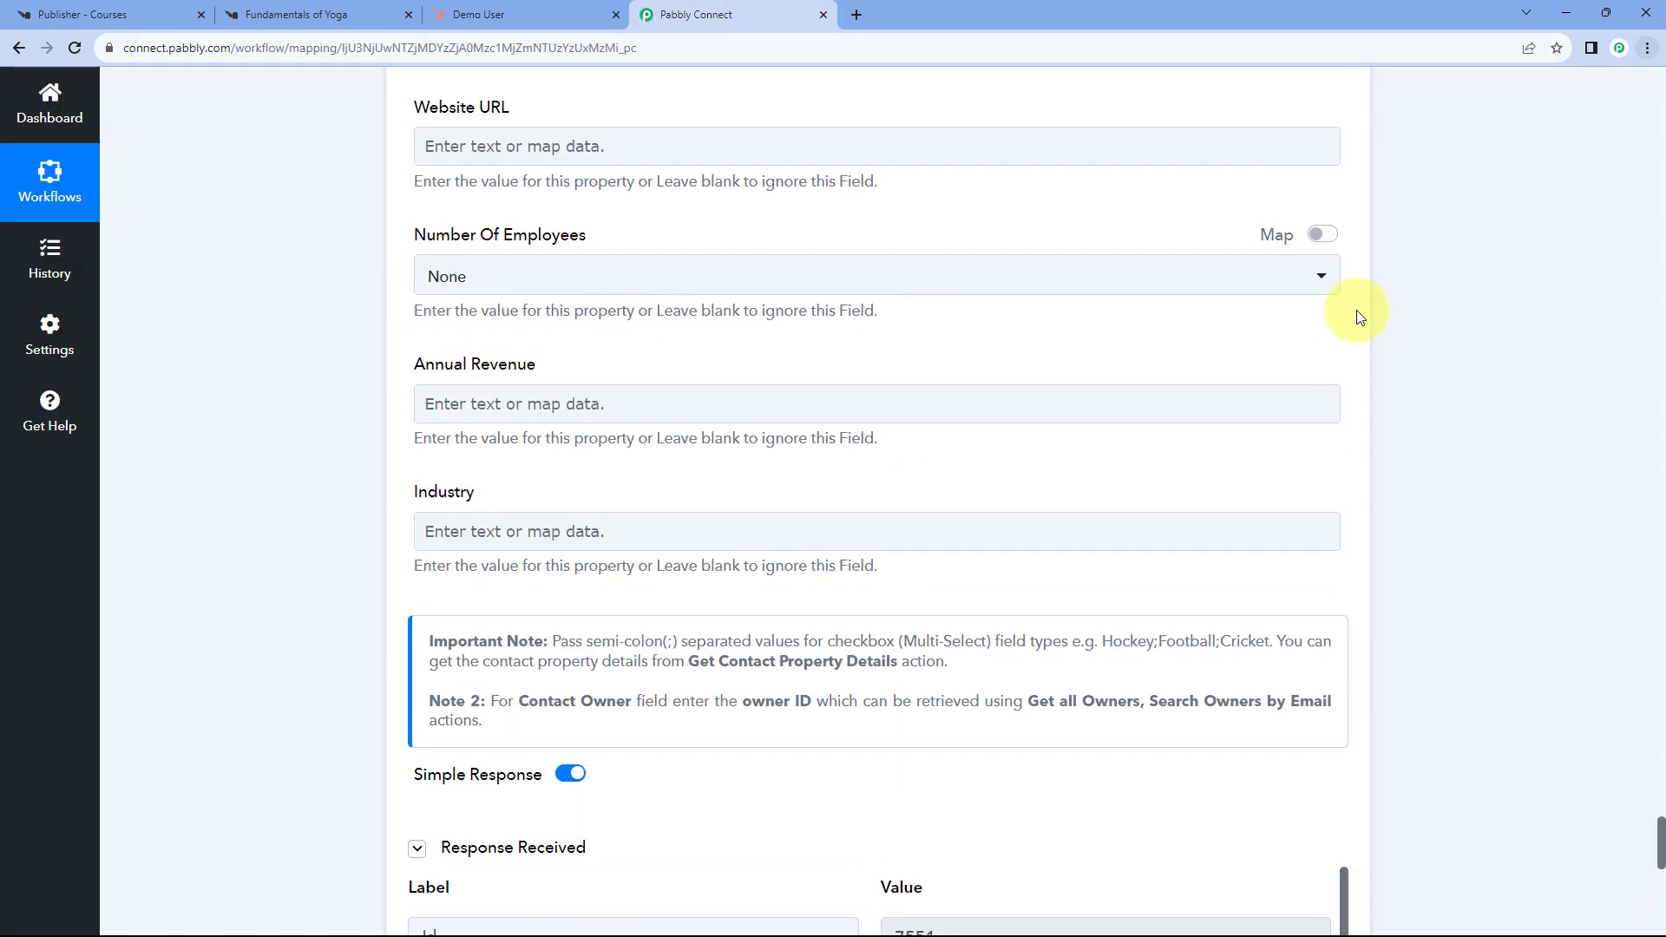
scroll(1359, 316, up, 20)
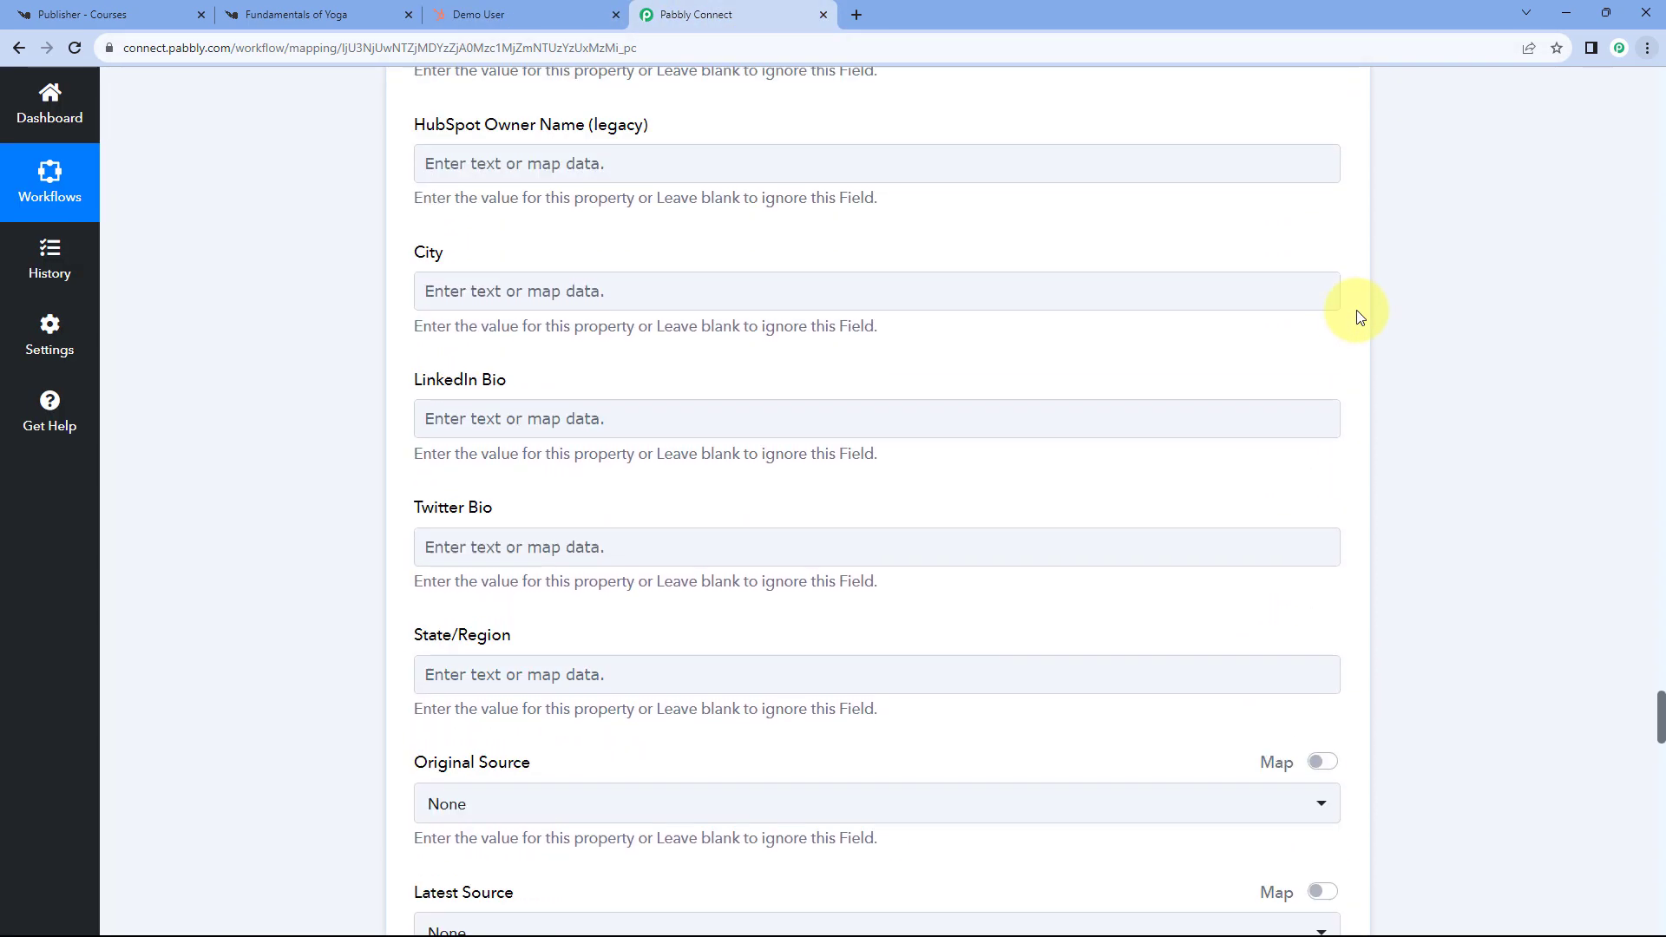
scroll(1359, 317, up, 20)
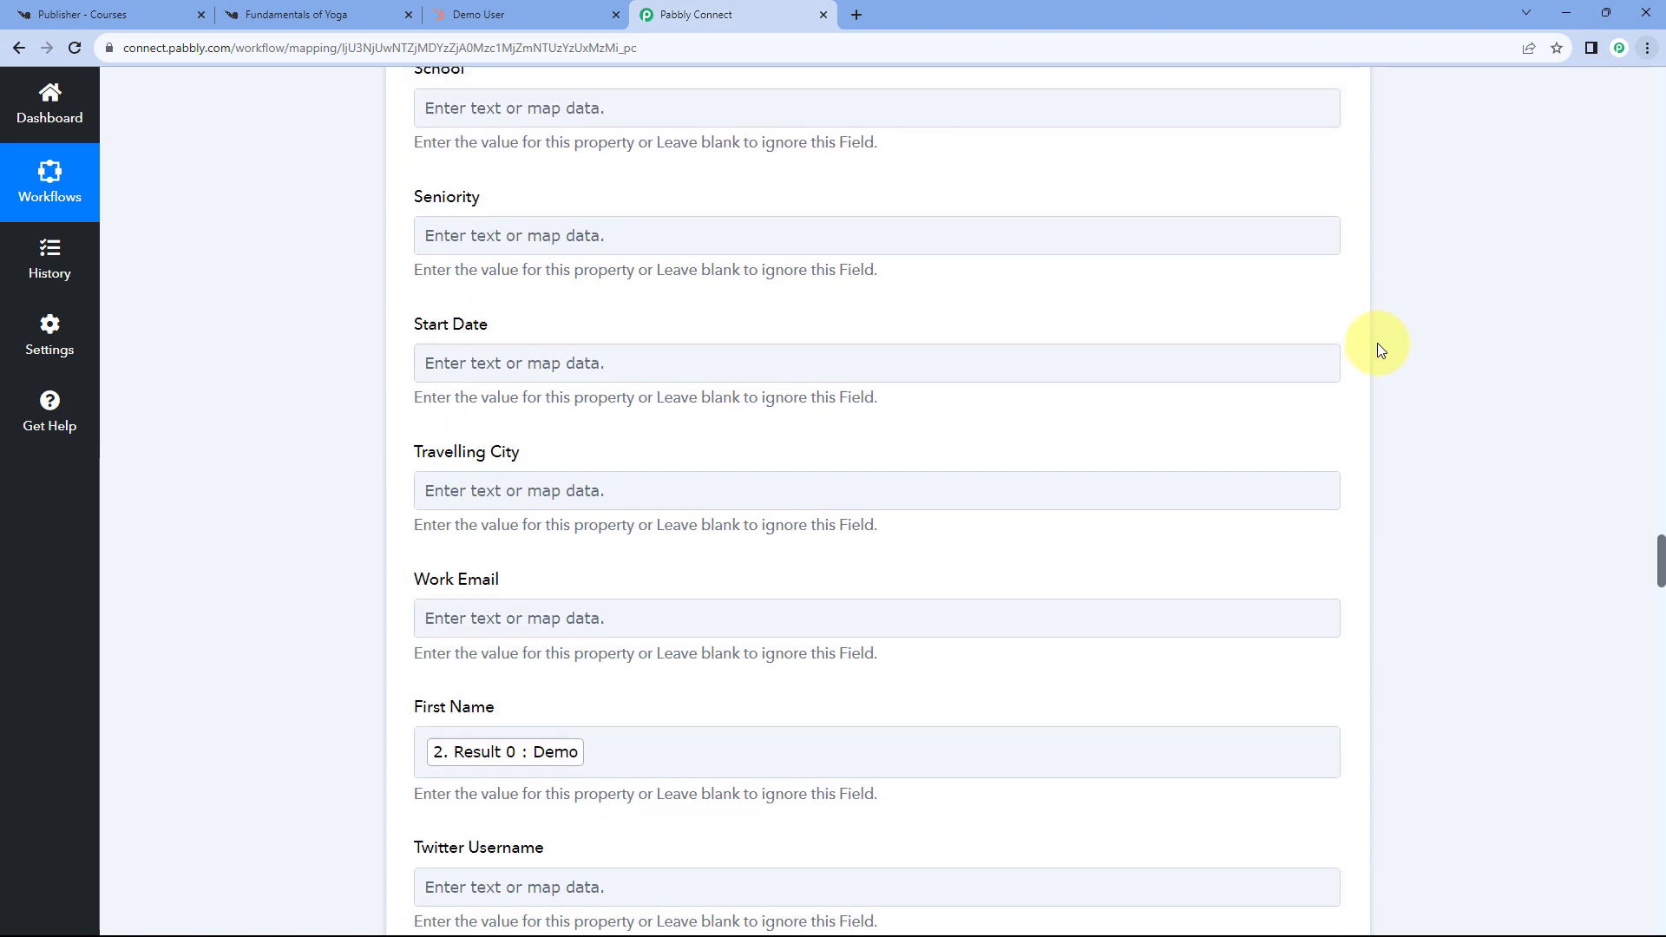
scroll(1384, 351, up, 20)
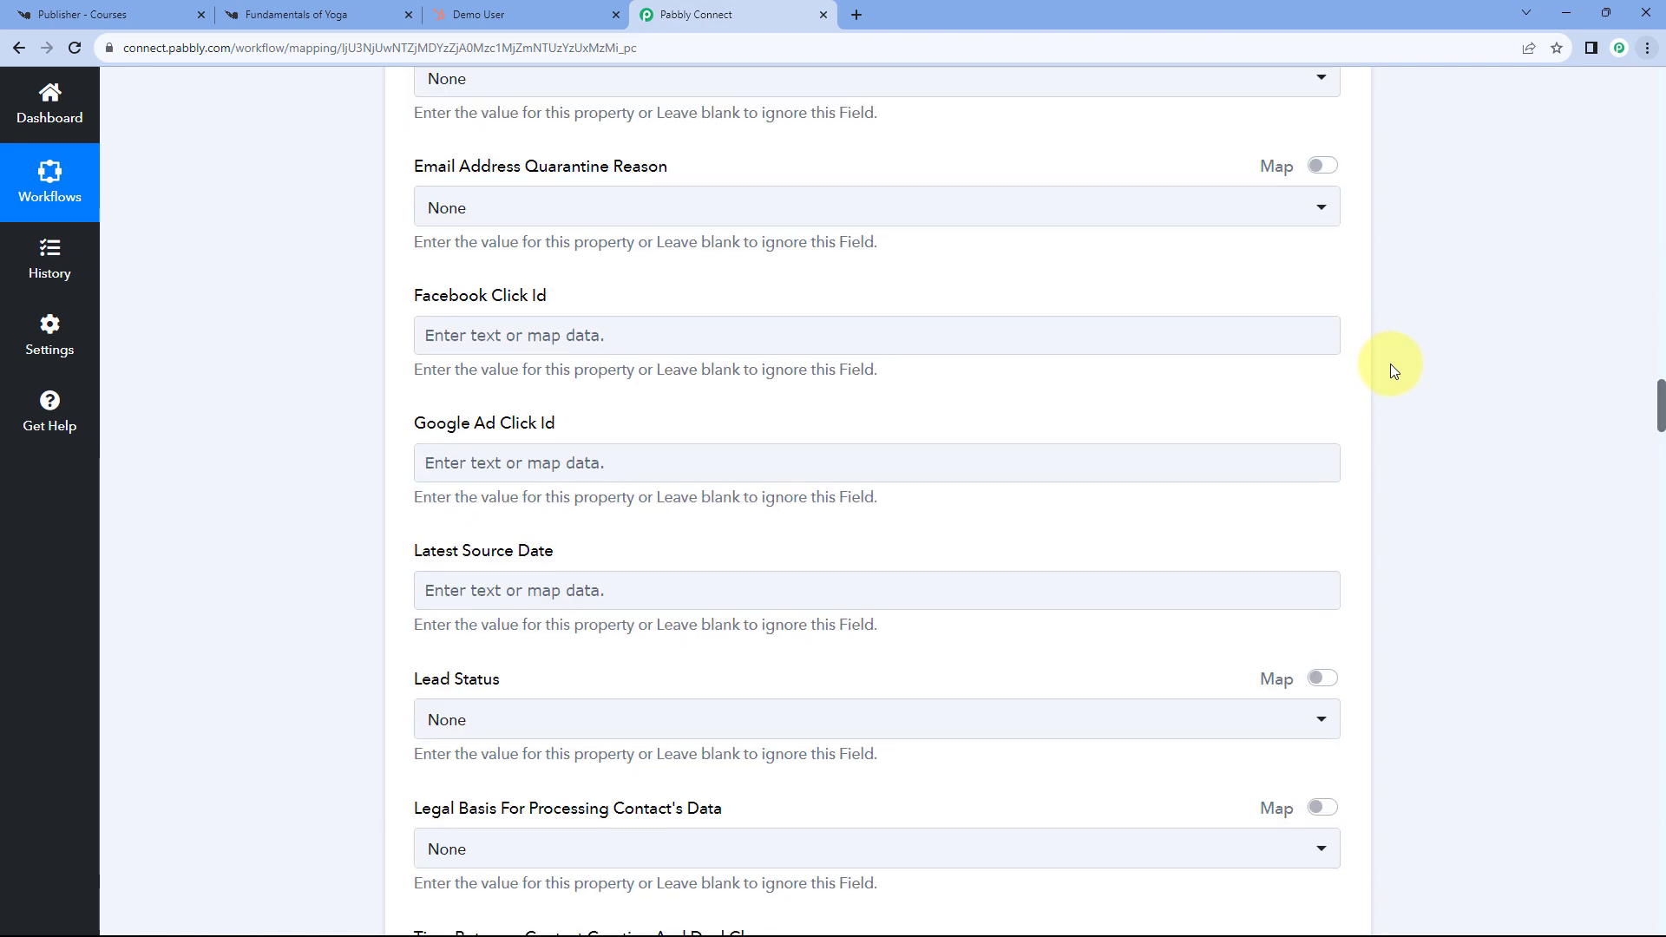
scroll(1388, 372, up, 20)
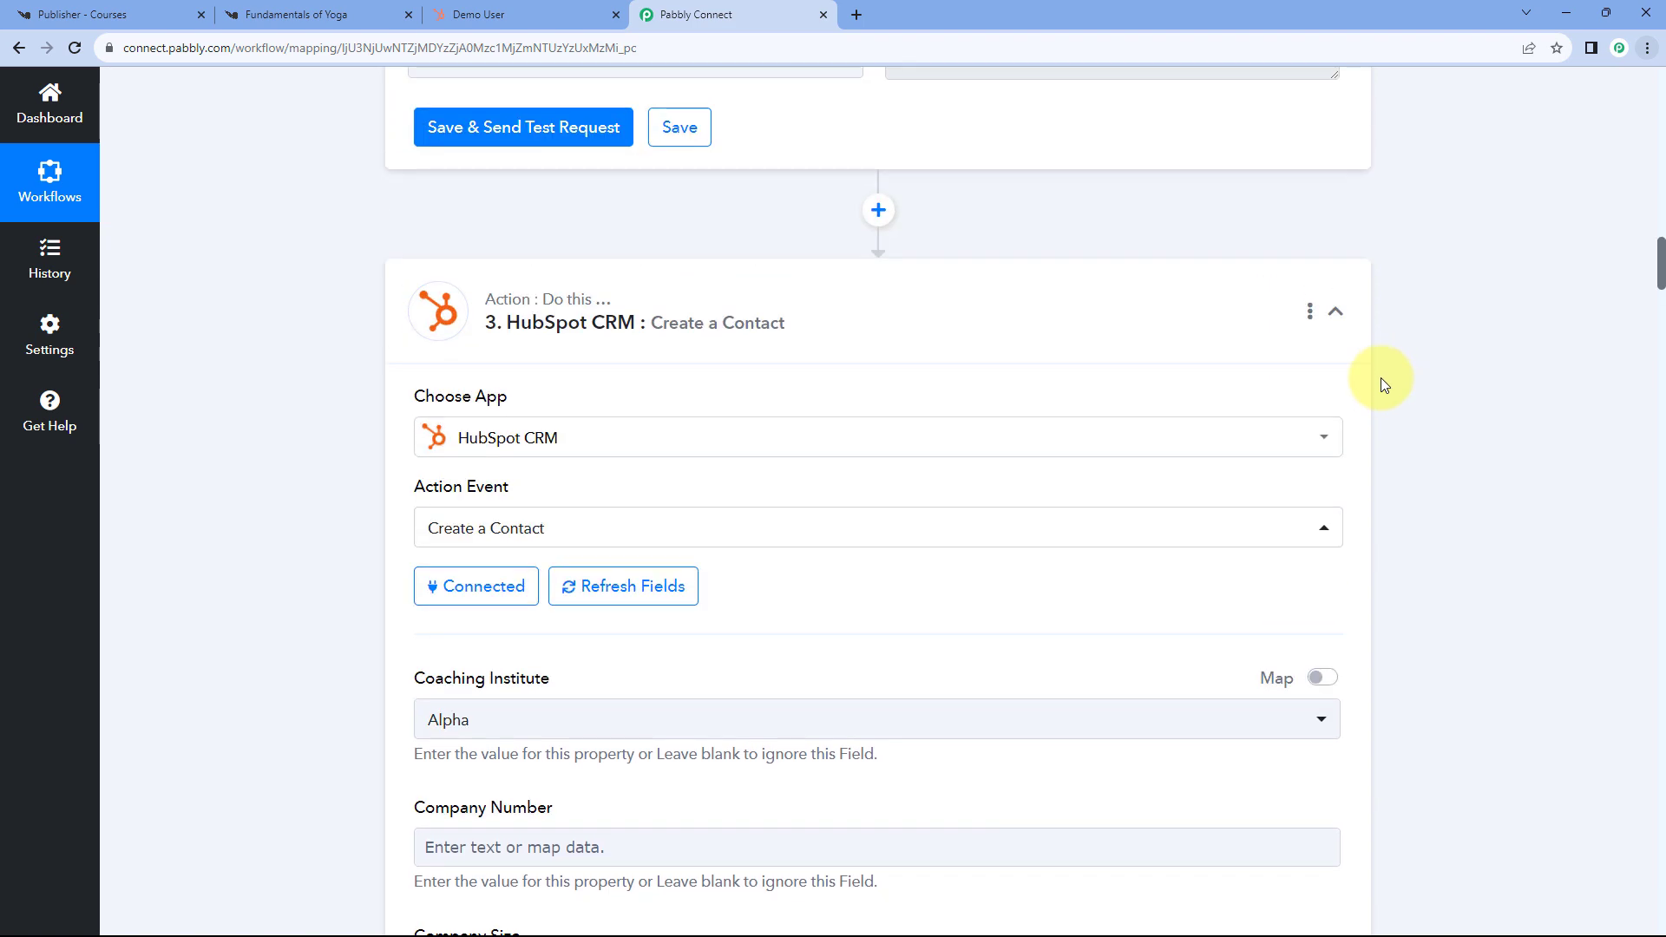
scroll(1383, 383, up, 15)
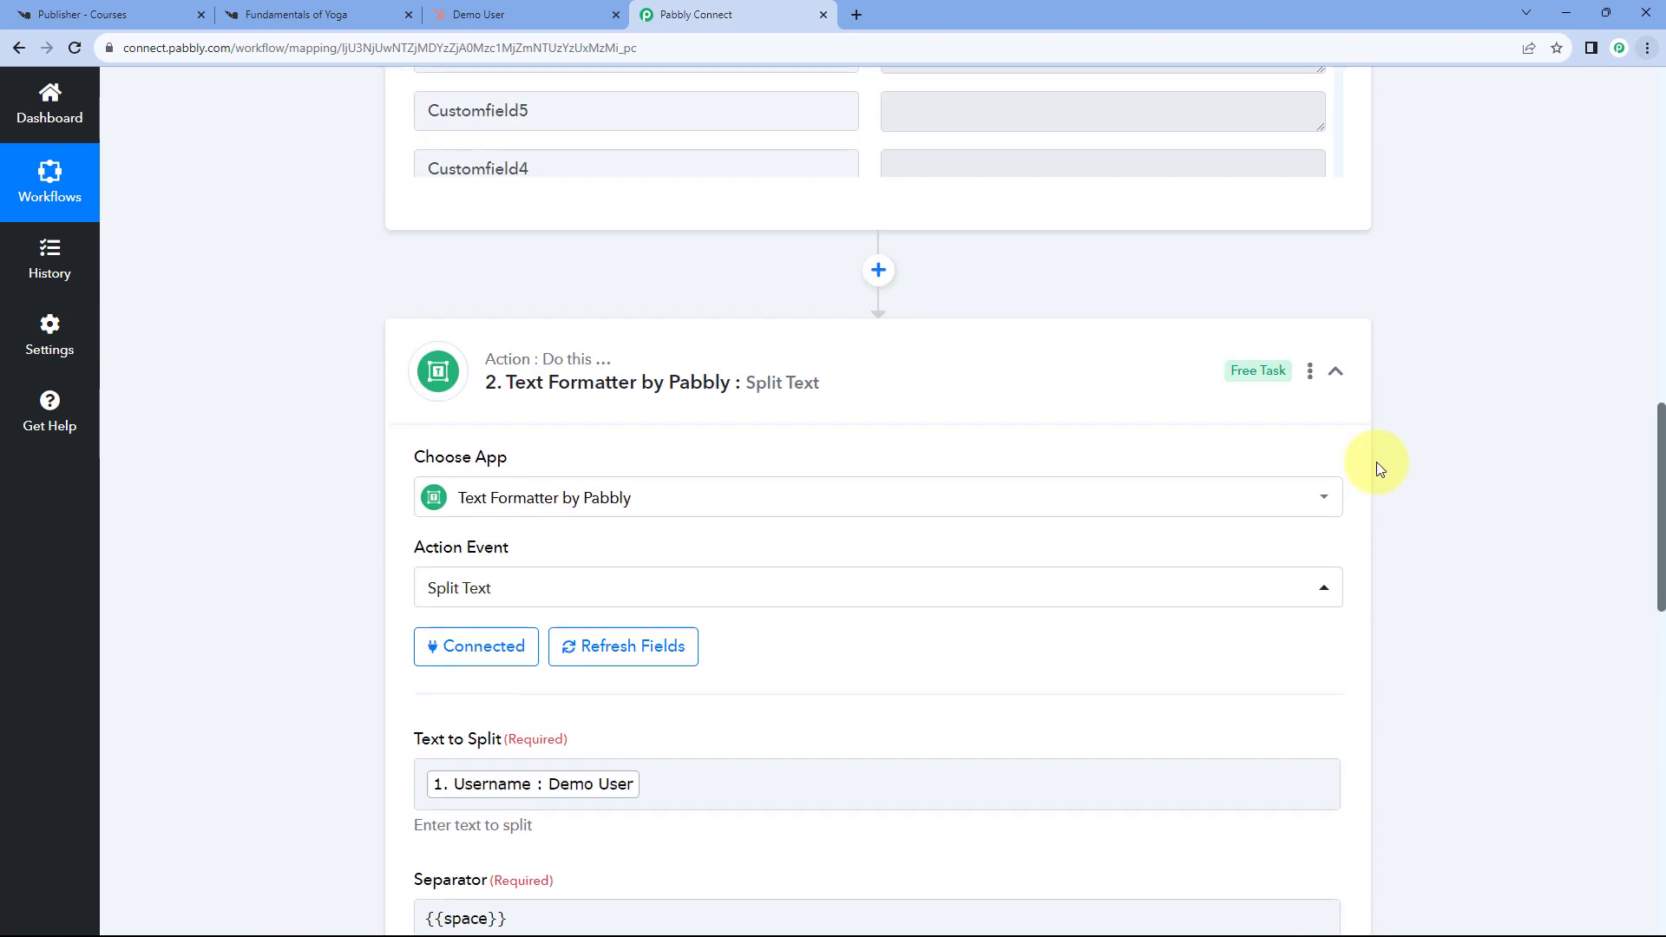
scroll(1388, 477, up, 15)
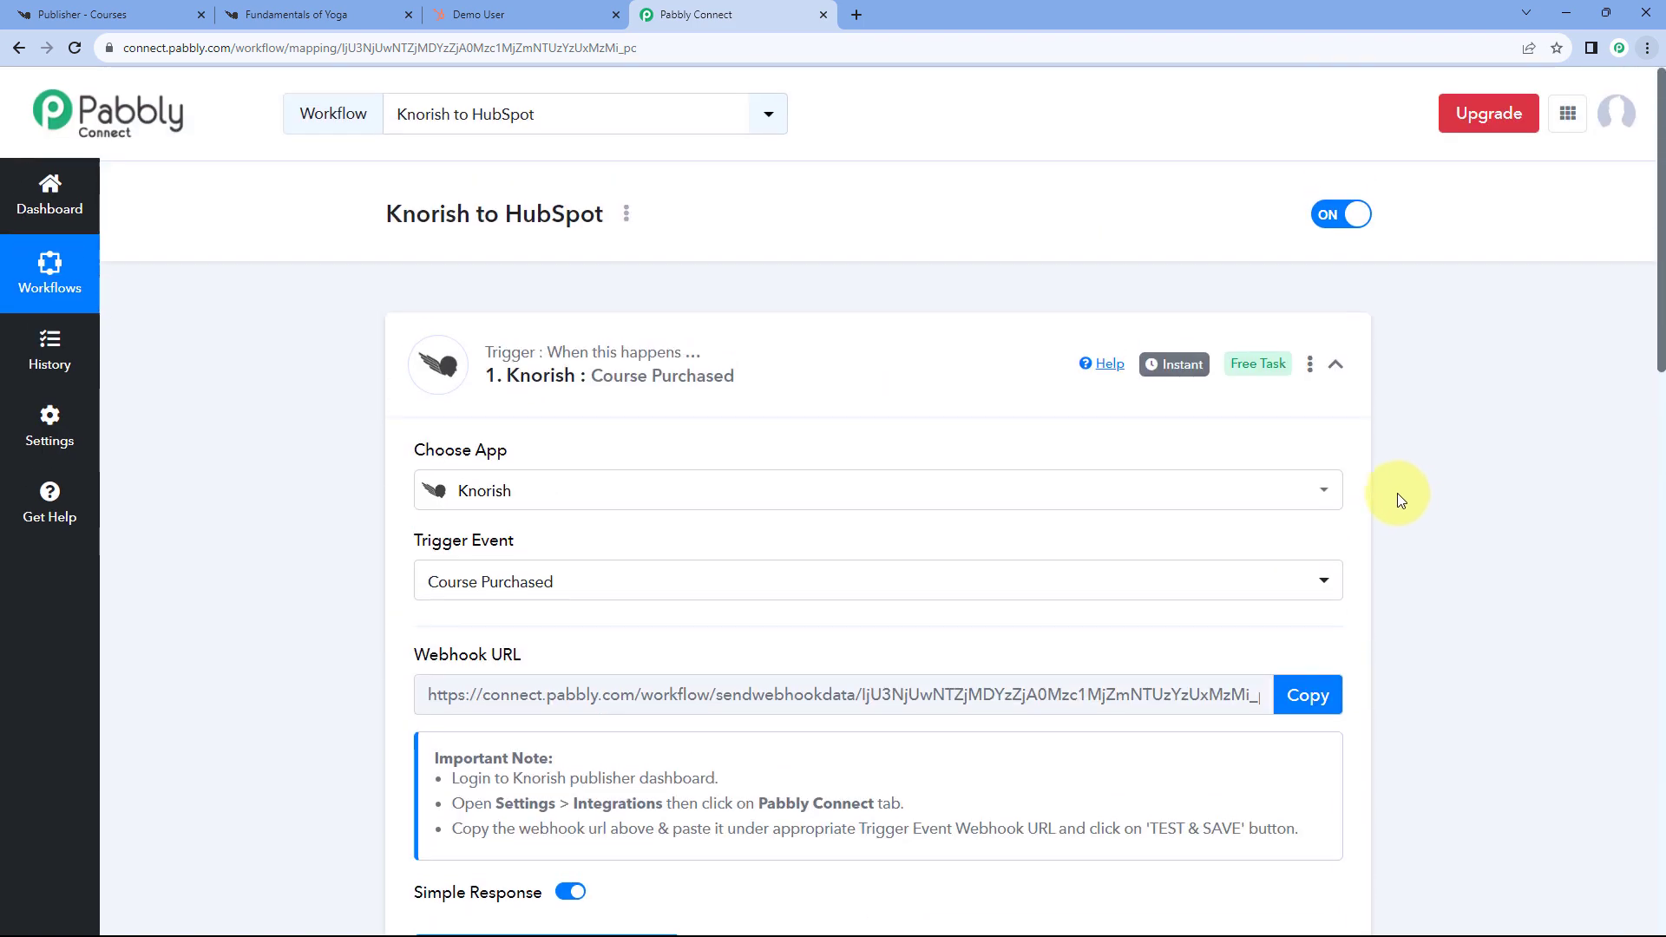
click(1336, 364)
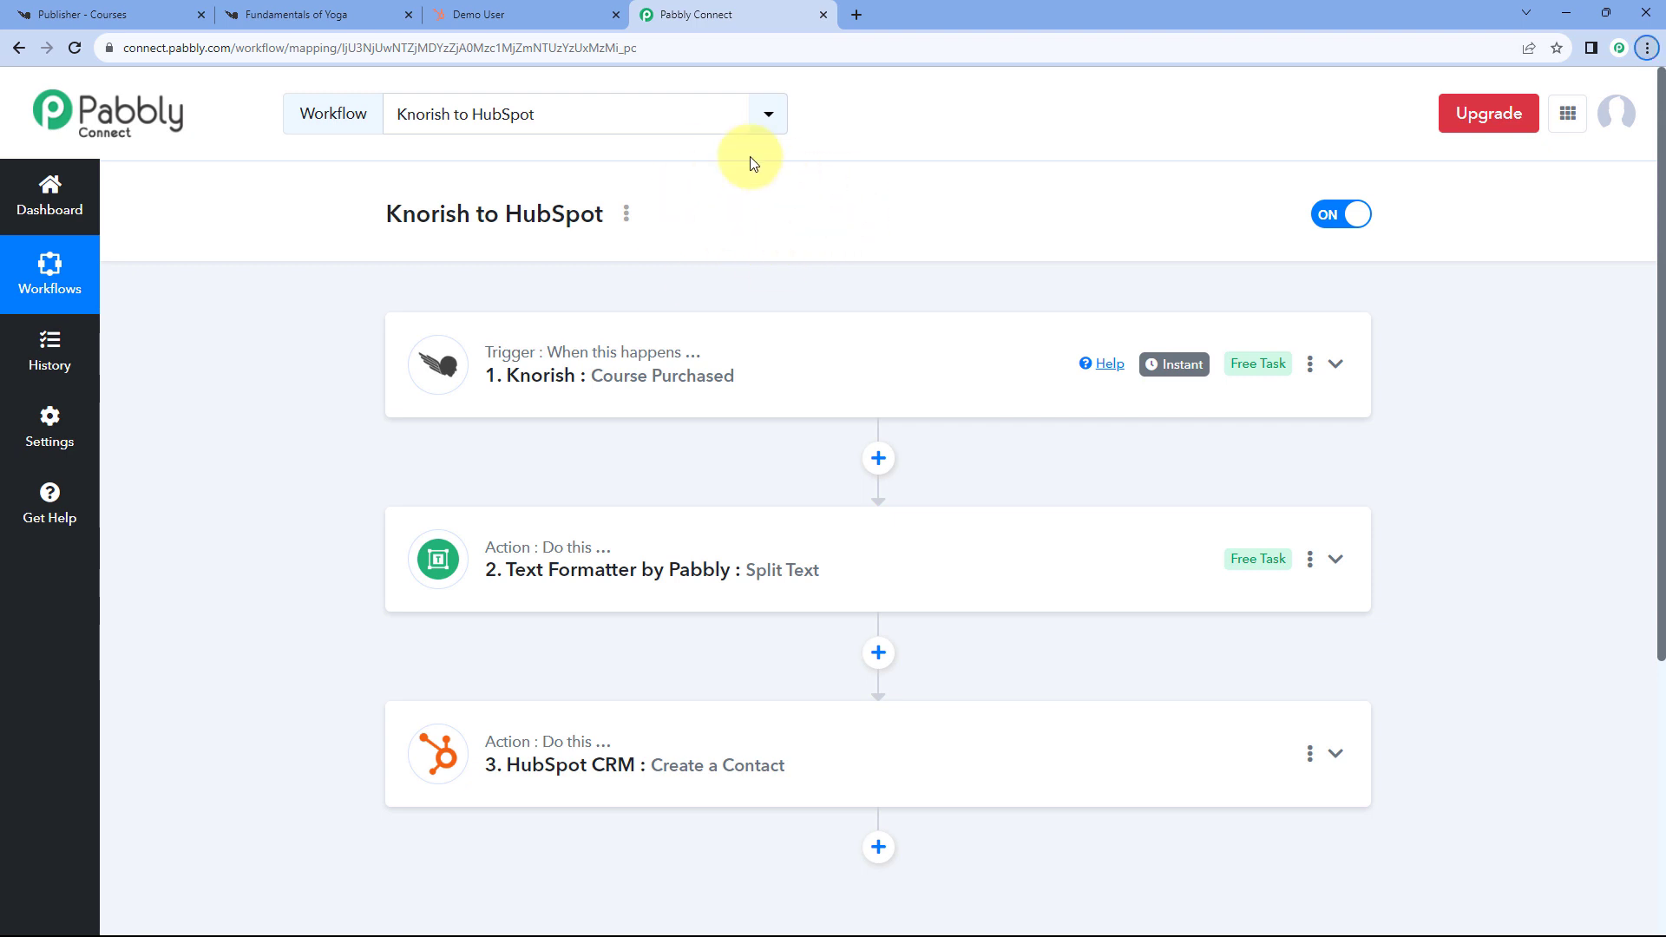
click(334, 13)
- Load the Fundamentals of Yoga course URL in a new Incognito window
click(335, 46)
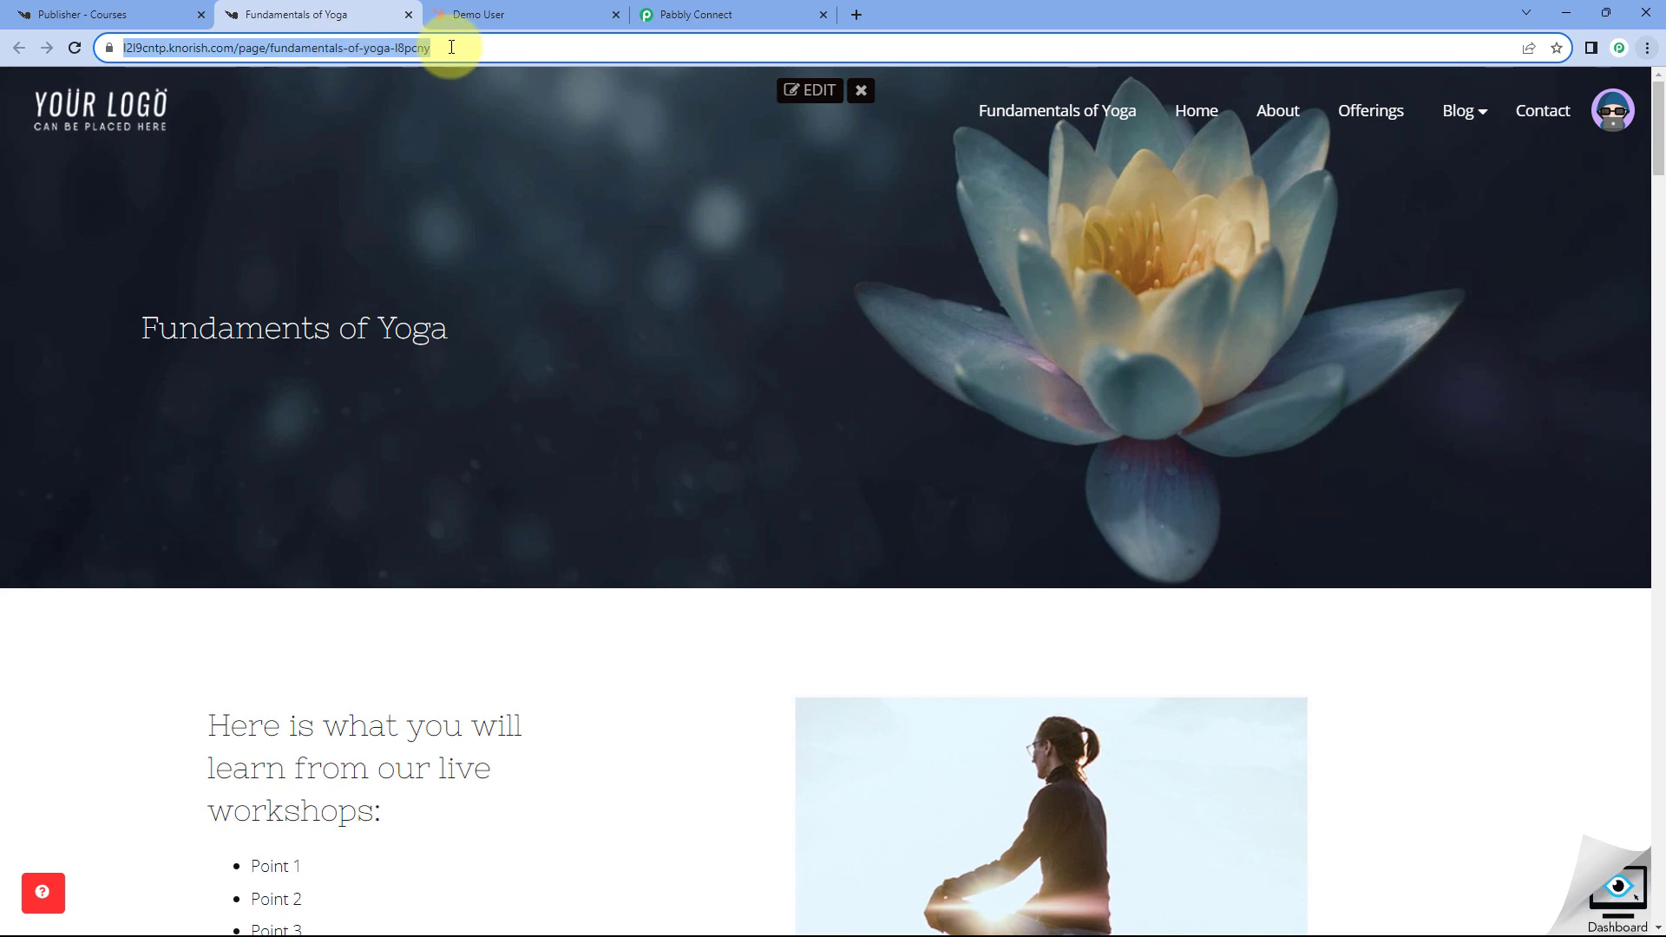
key(ctrl+c)
key(ctrl+shift+n)
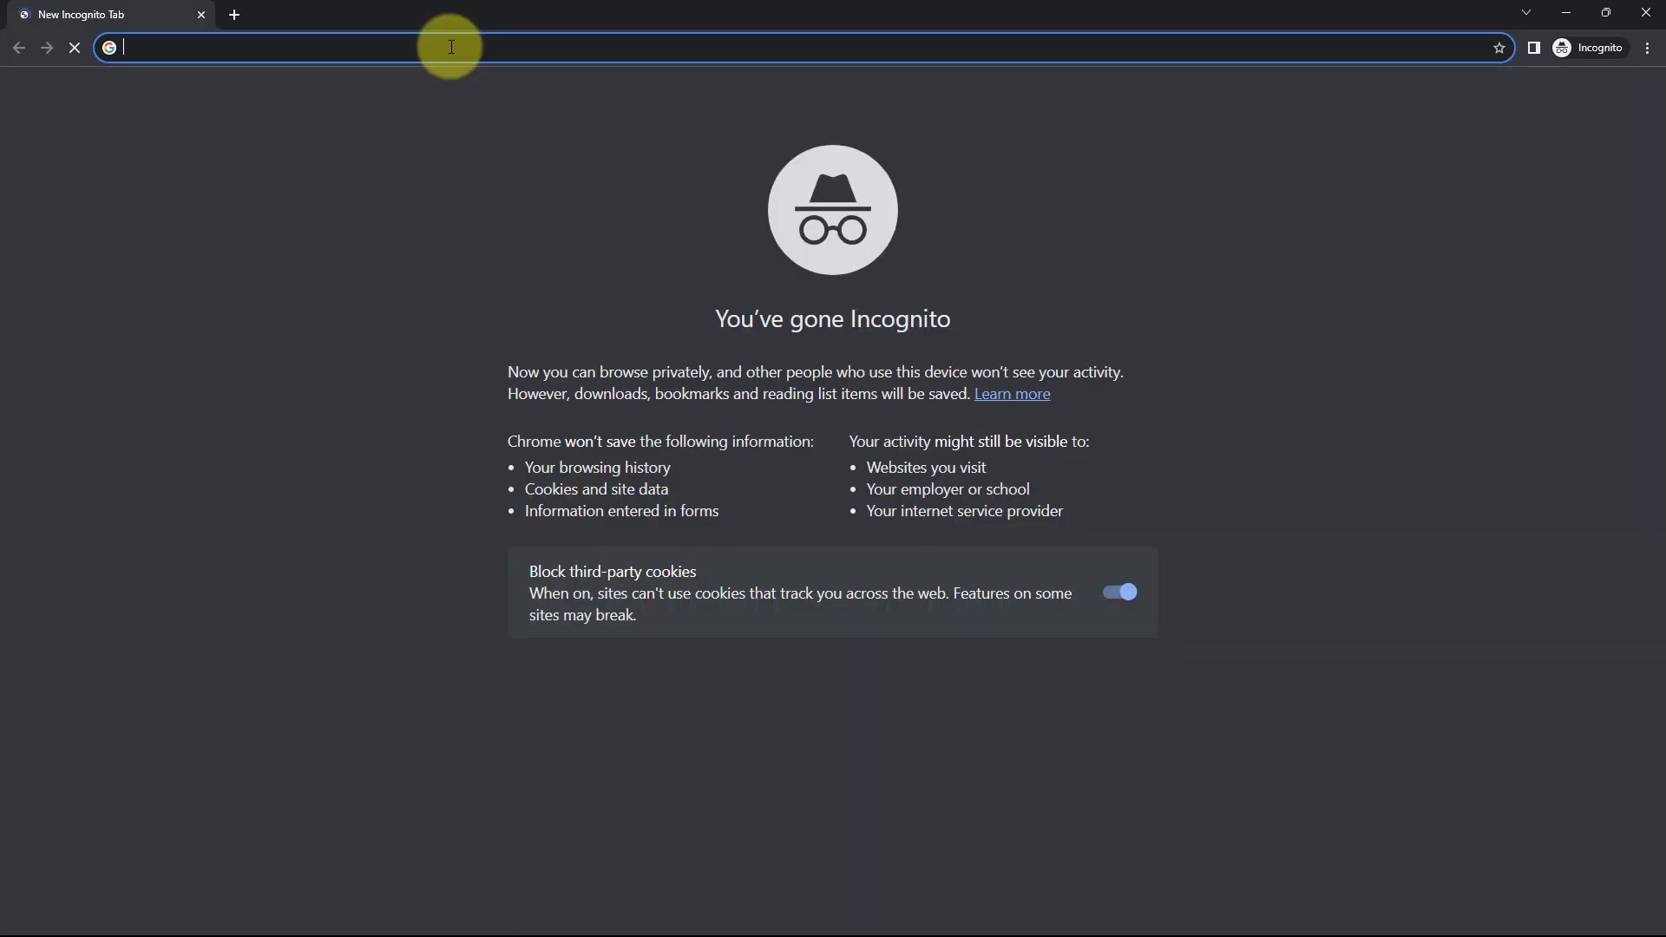
key(ctrl+v)
key(Return)
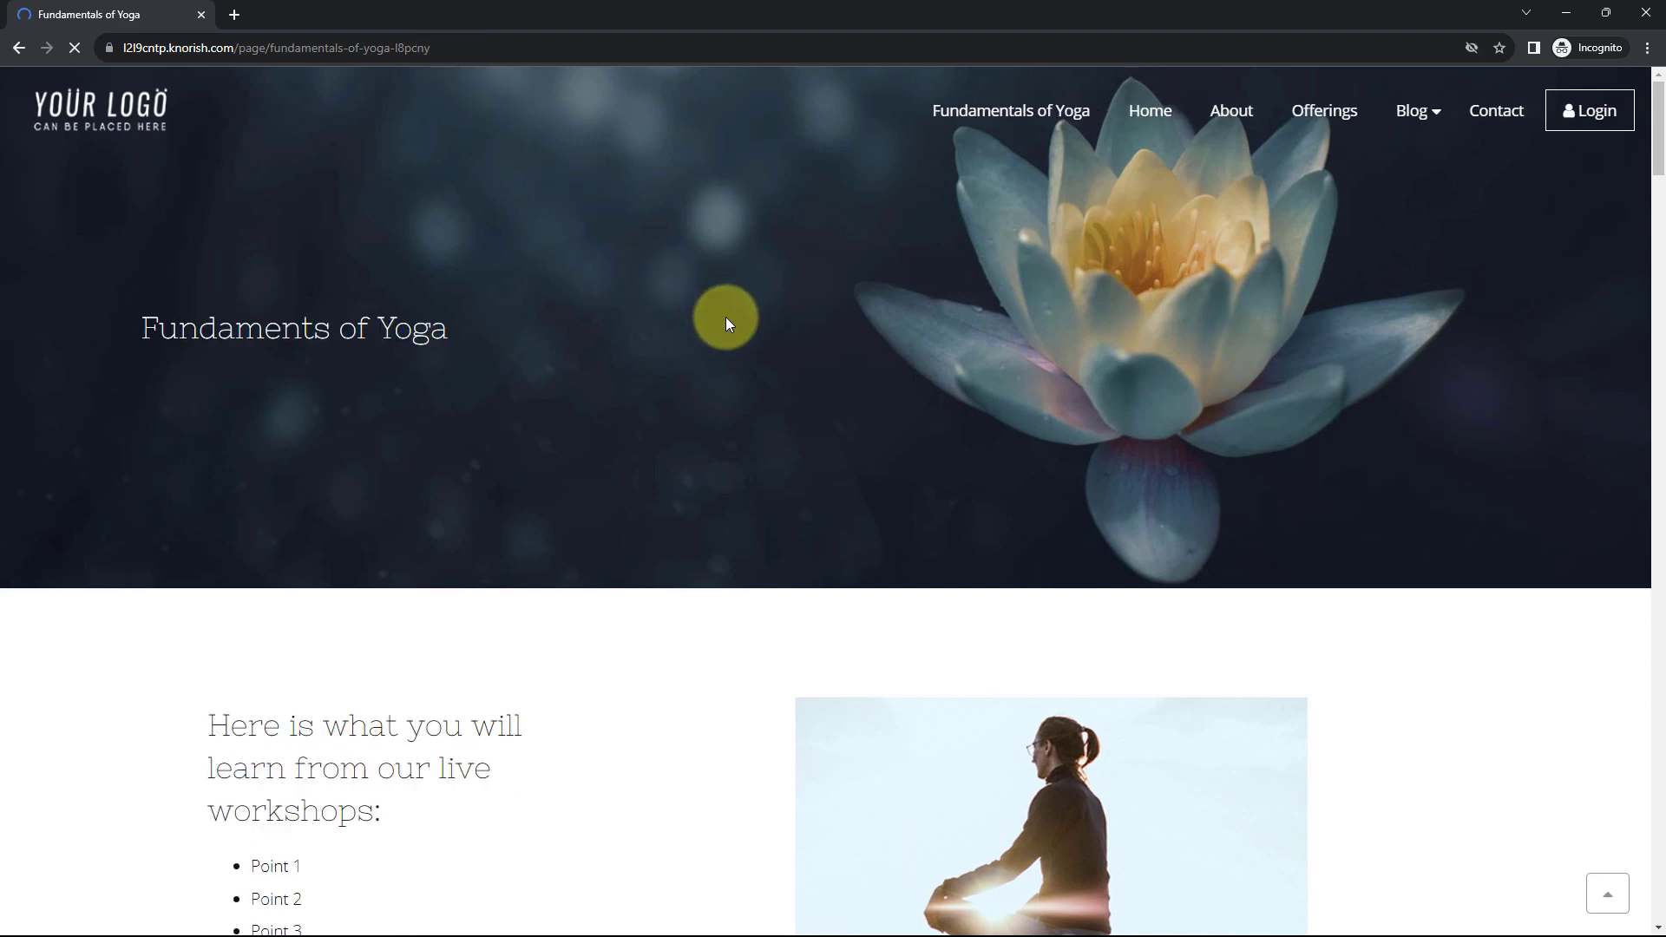
- Enroll Now on the course page to reach the INR 500.00 checkout form
scroll(712, 445, down, 3)
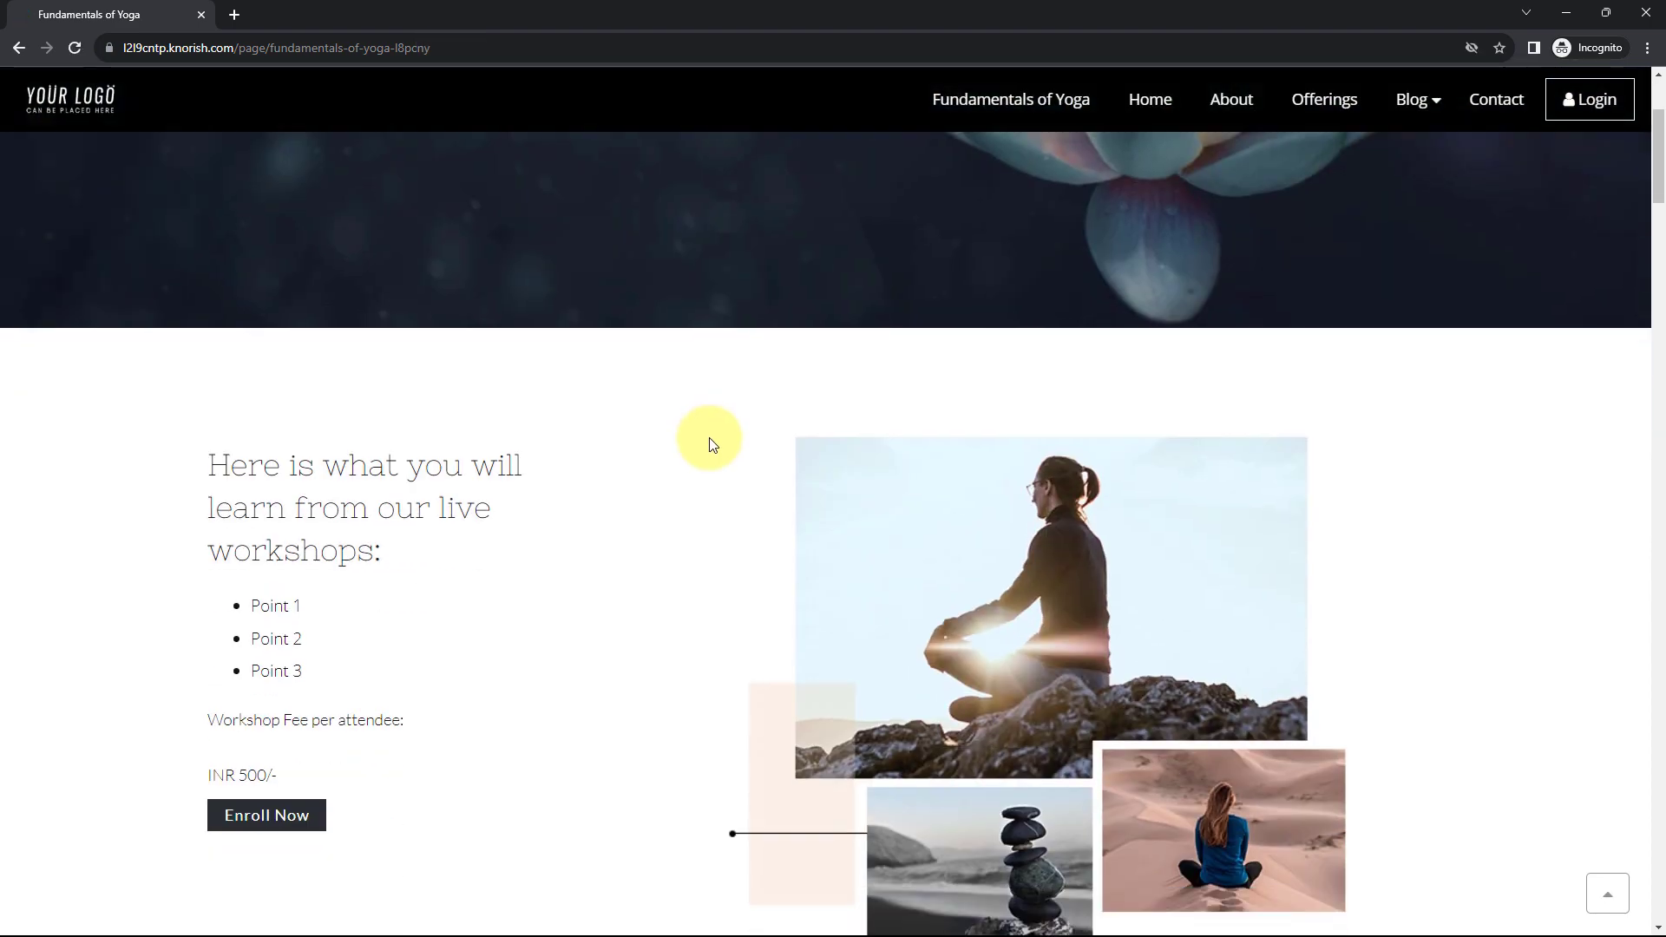
scroll(712, 445, down, 3)
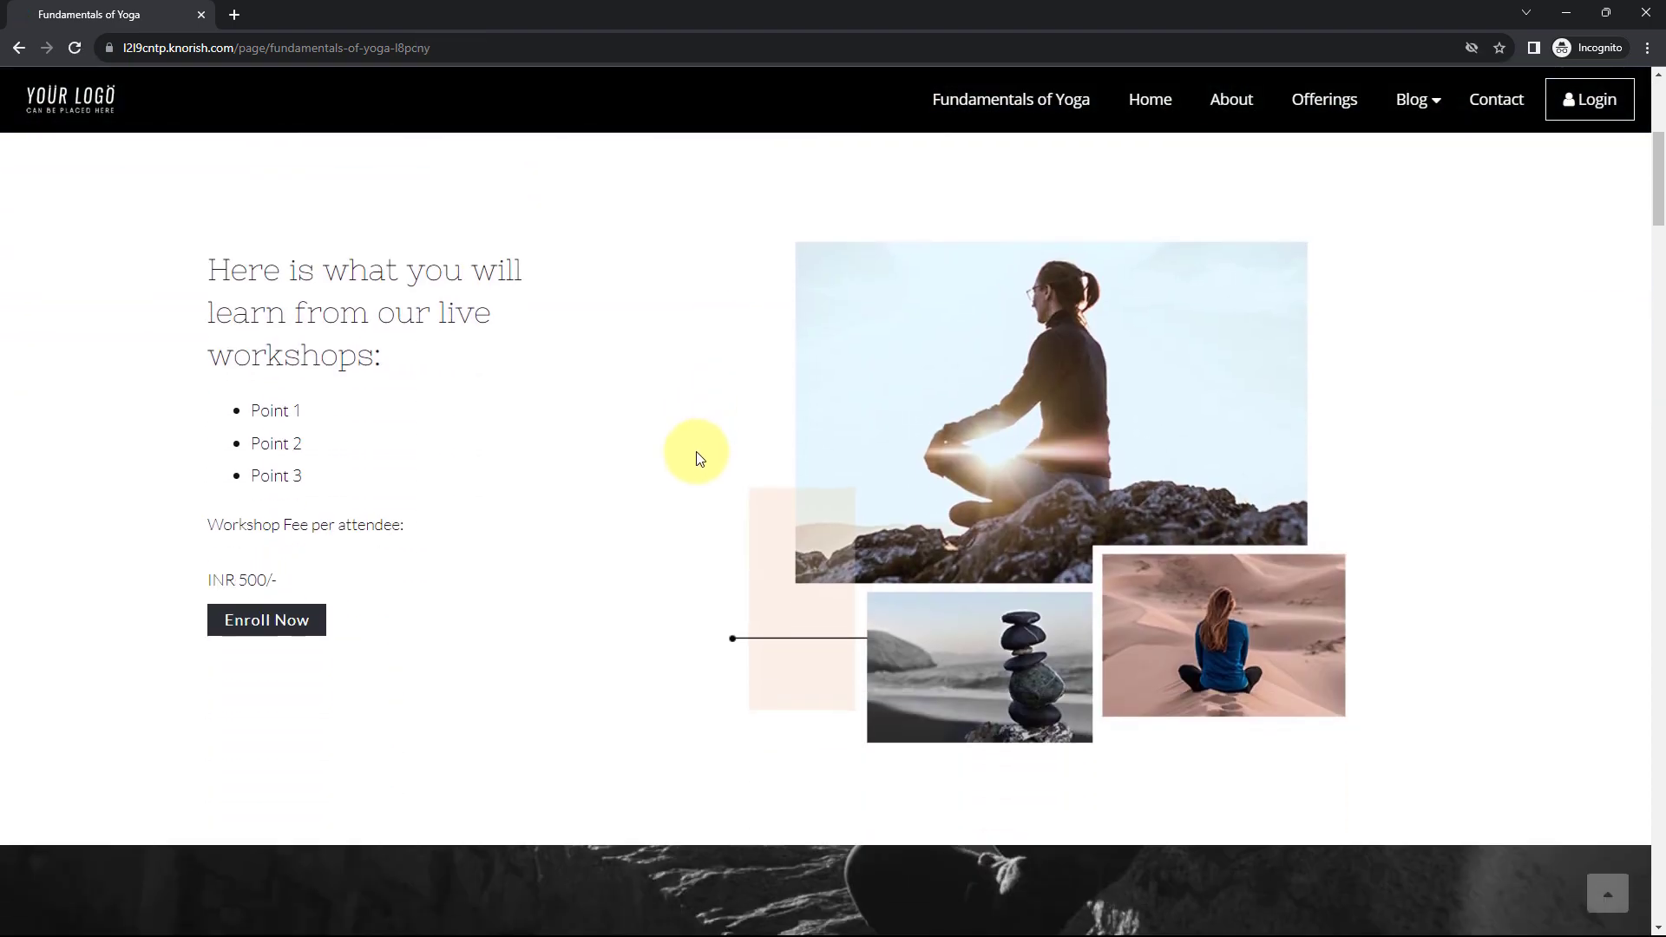
click(293, 555)
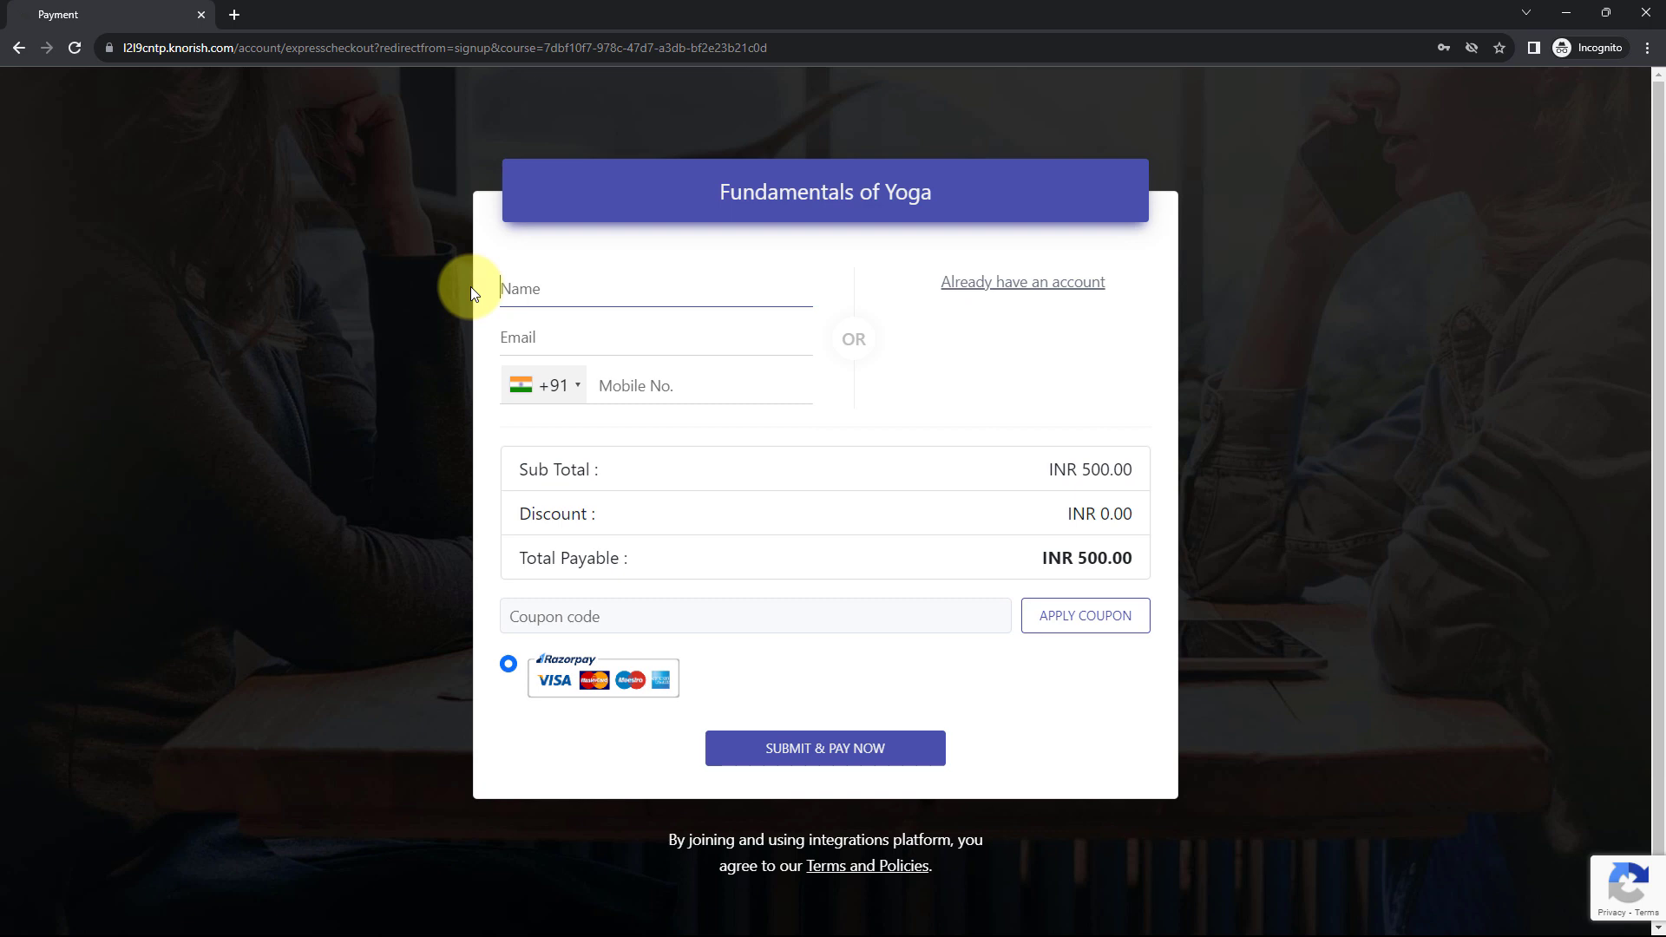
- Fill the checkout with buyer name 'Test User' and a test e-mail, fix its extra dot, and submit
text(Test User)
key(Tab)
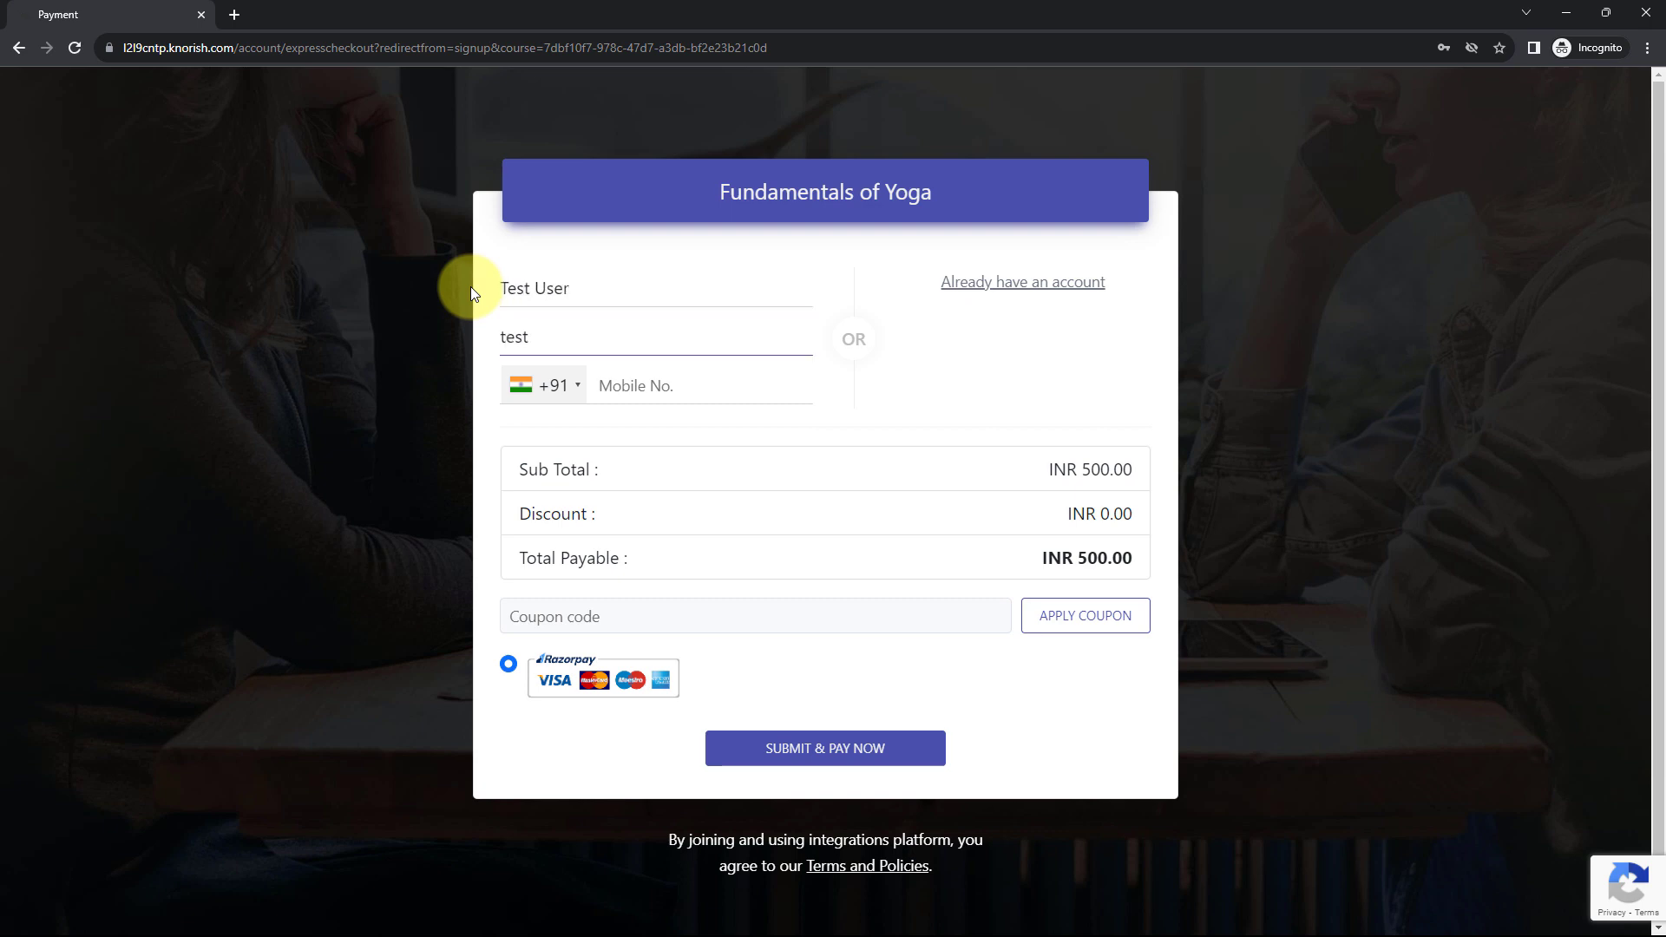
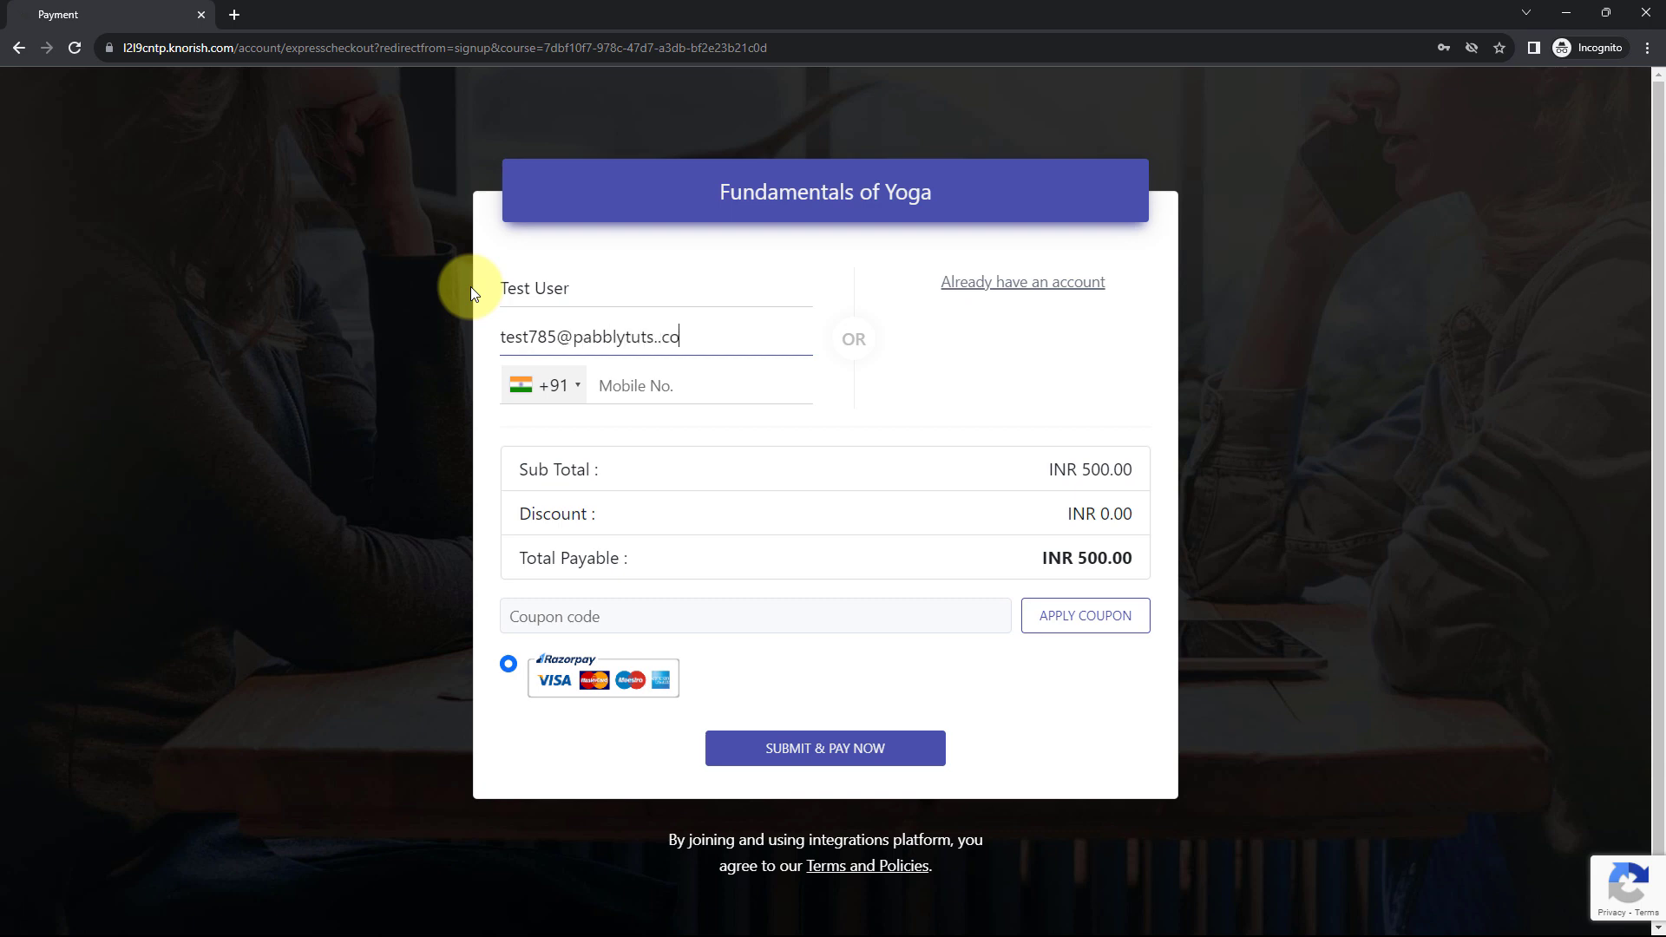
key(Tab)
click(660, 337)
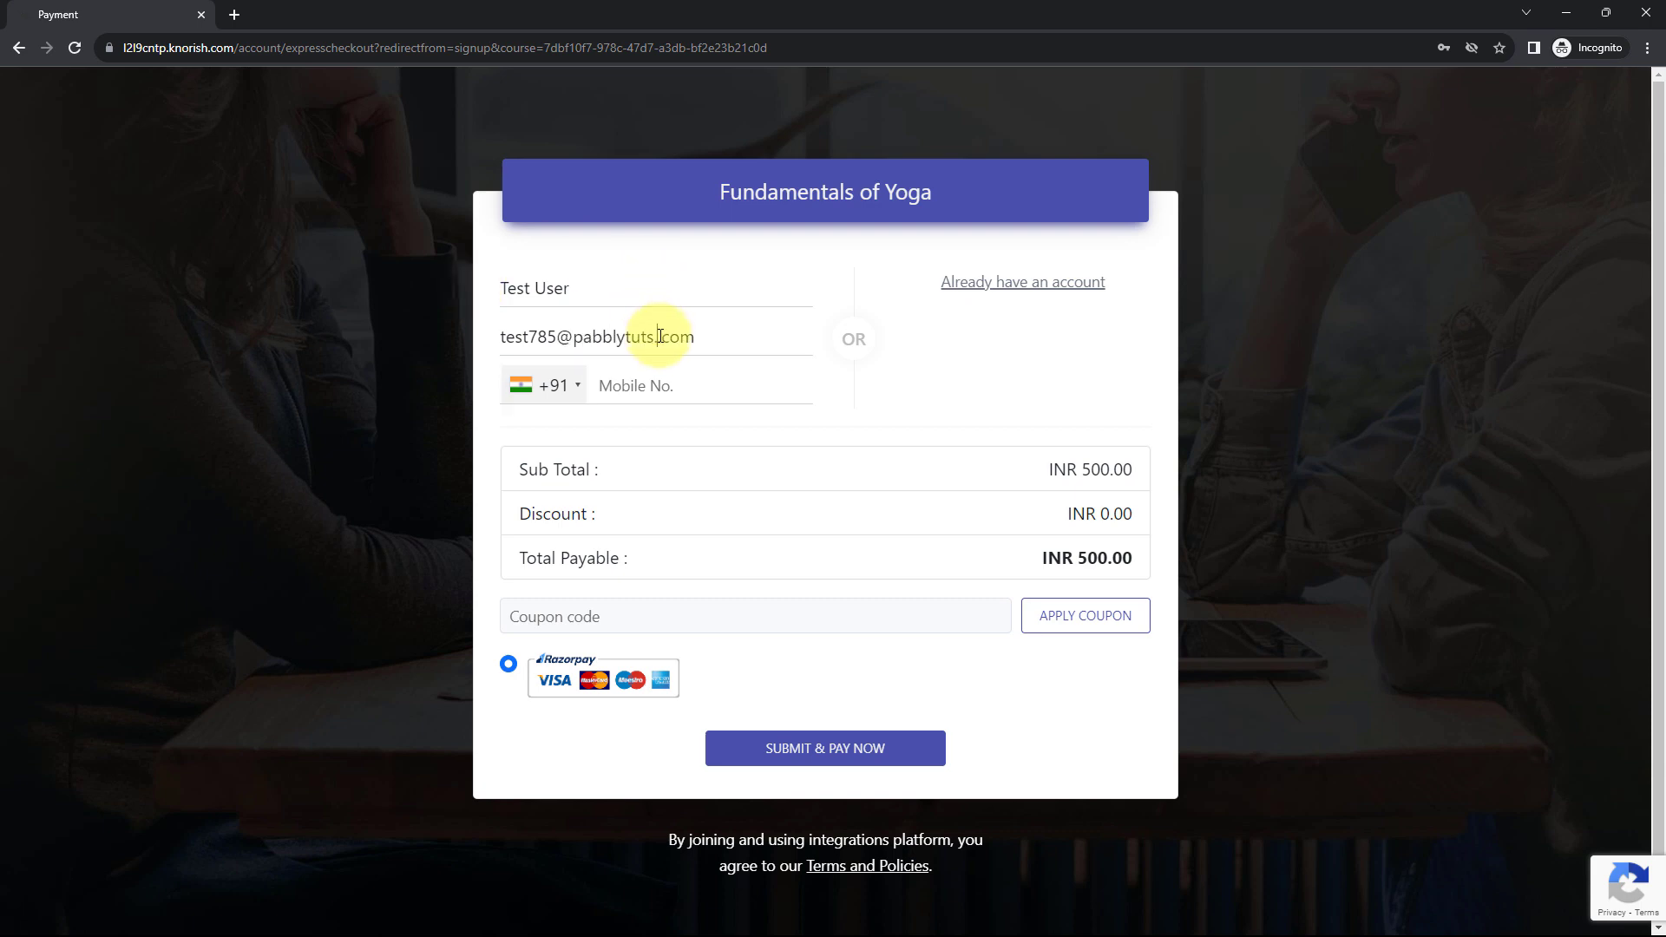
key(BackSpace)
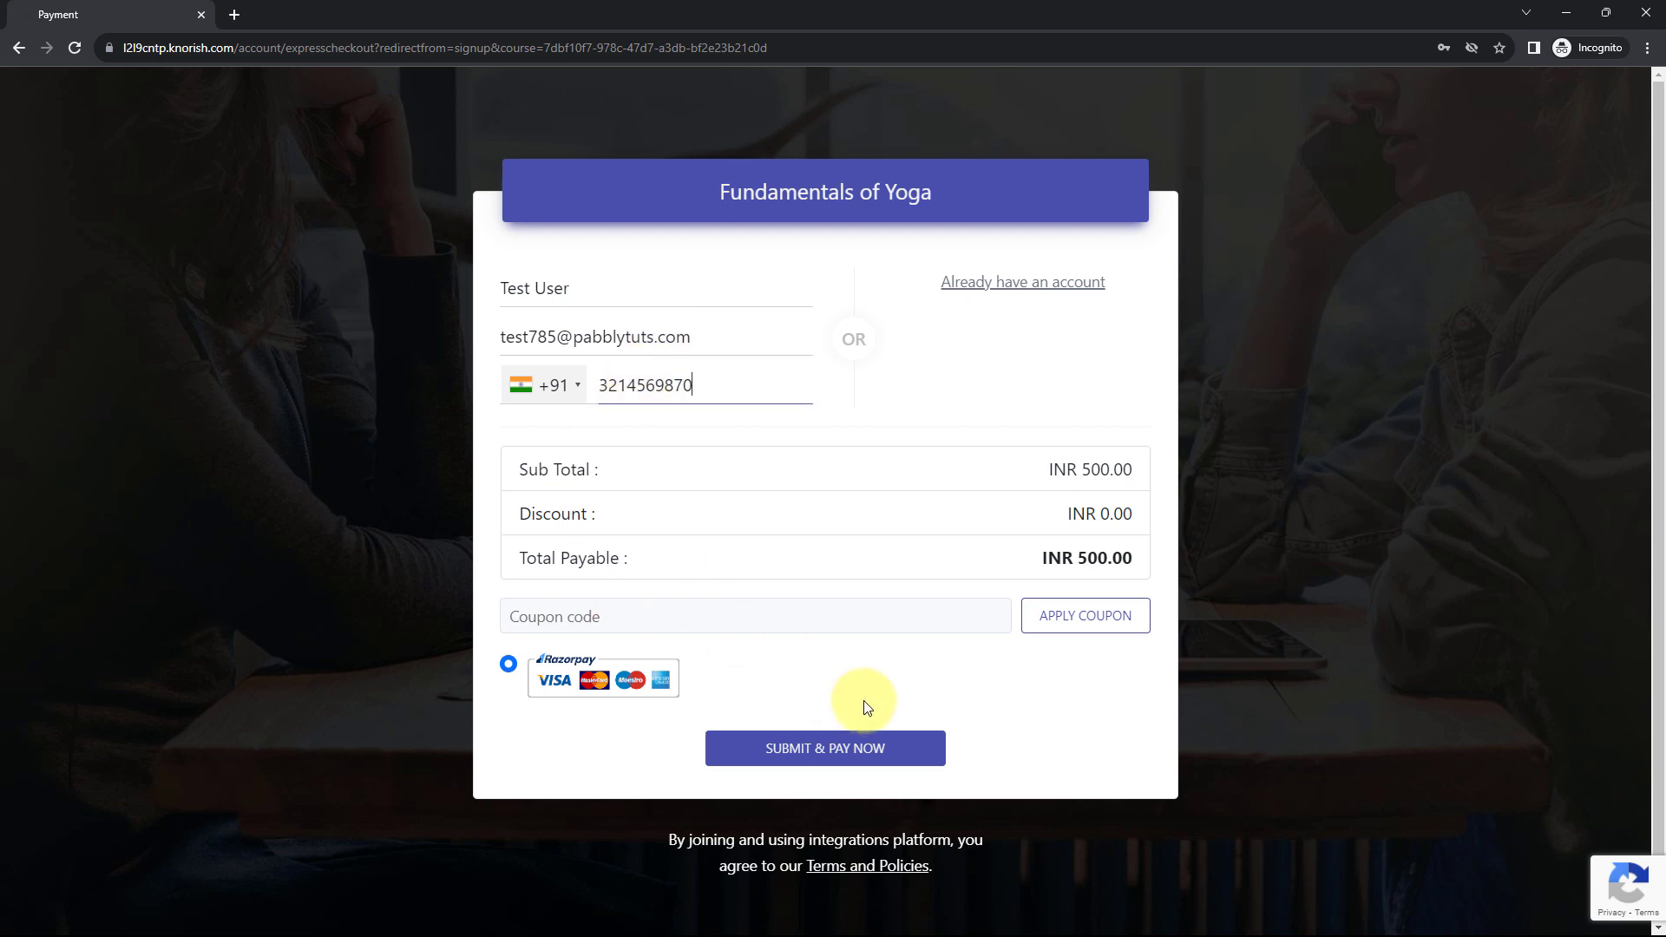
click(844, 752)
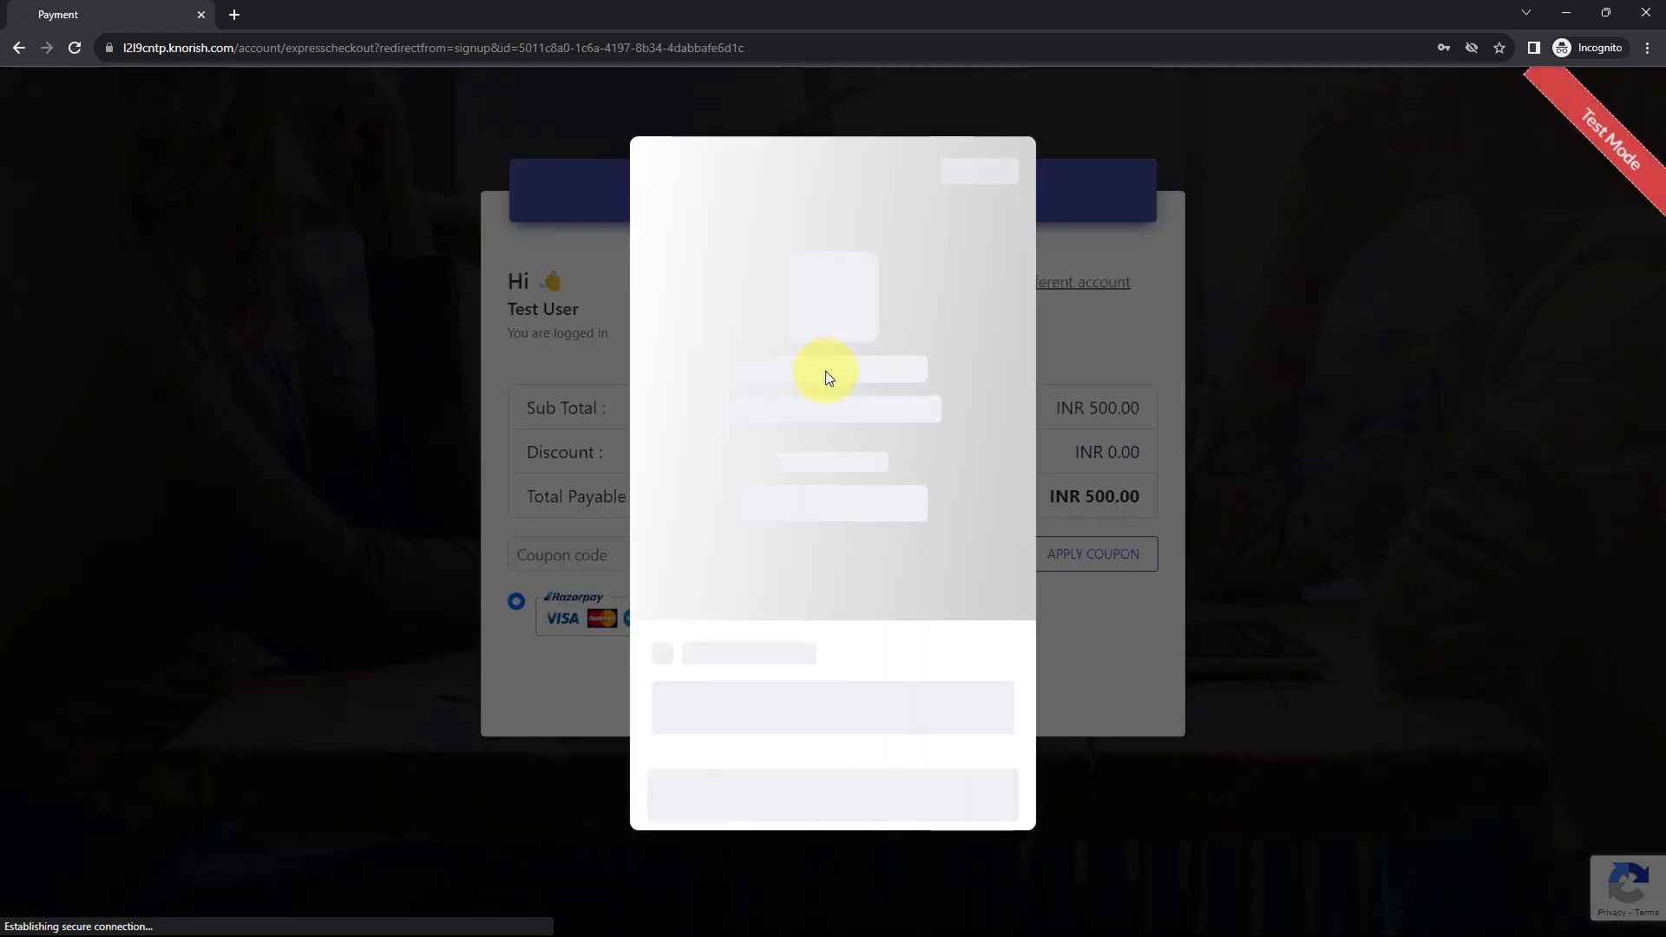
- Pay the ₹500 course fee by test card with the OTP, then close the private window
scroll(768, 458, down, 1)
click(768, 458)
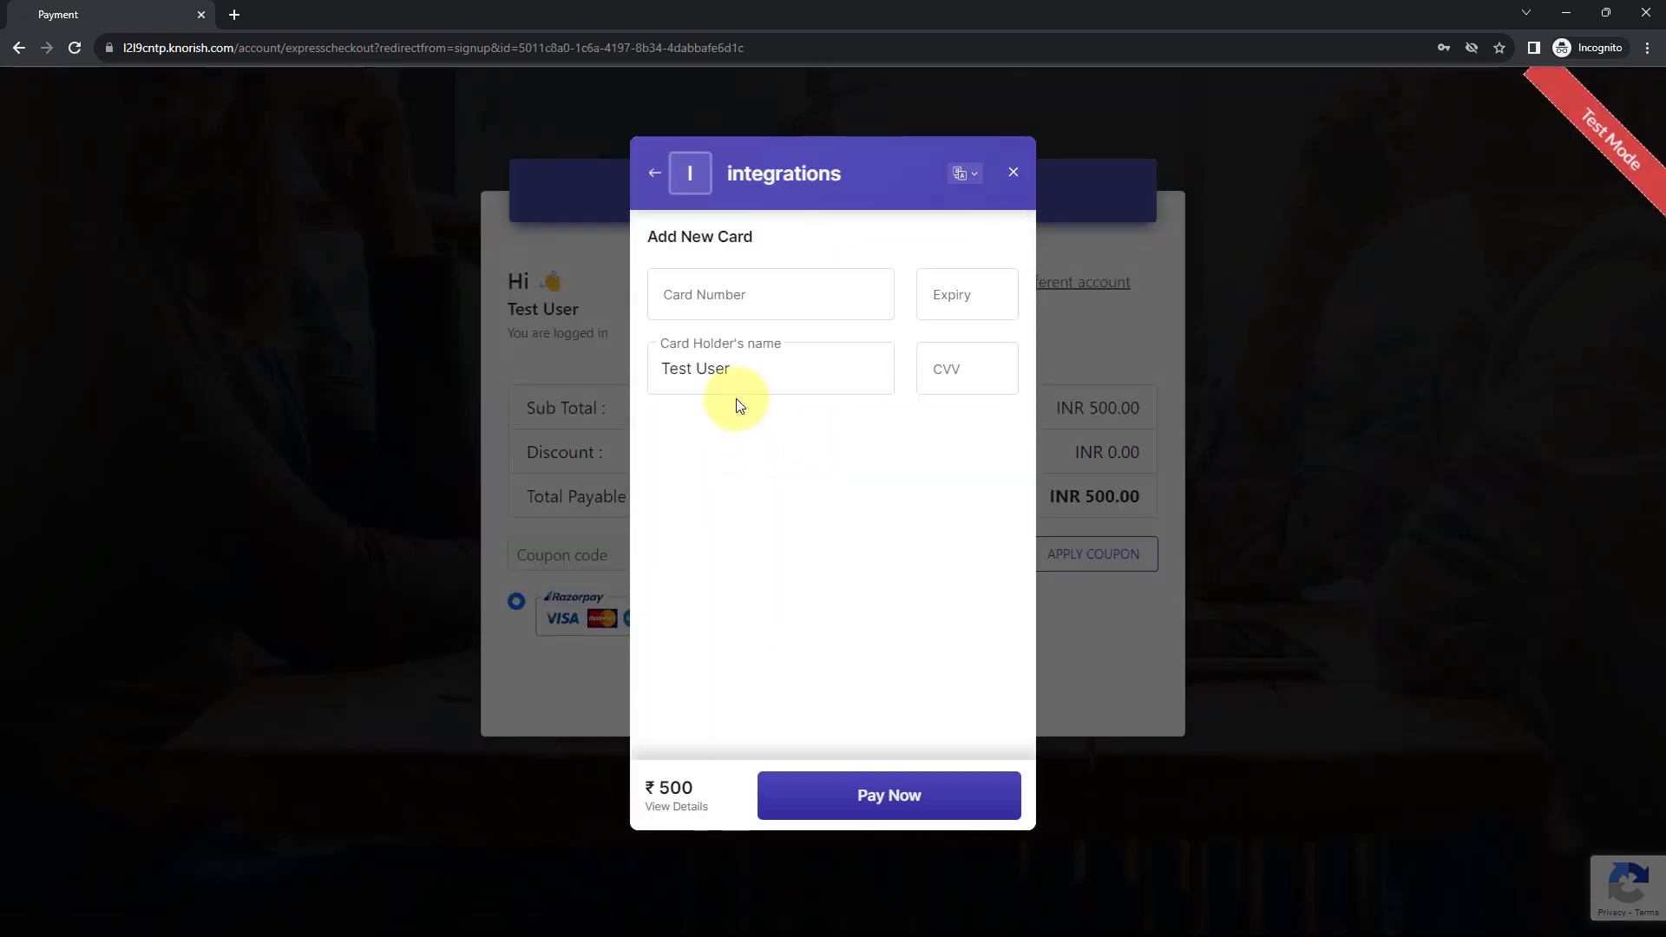
click(733, 308)
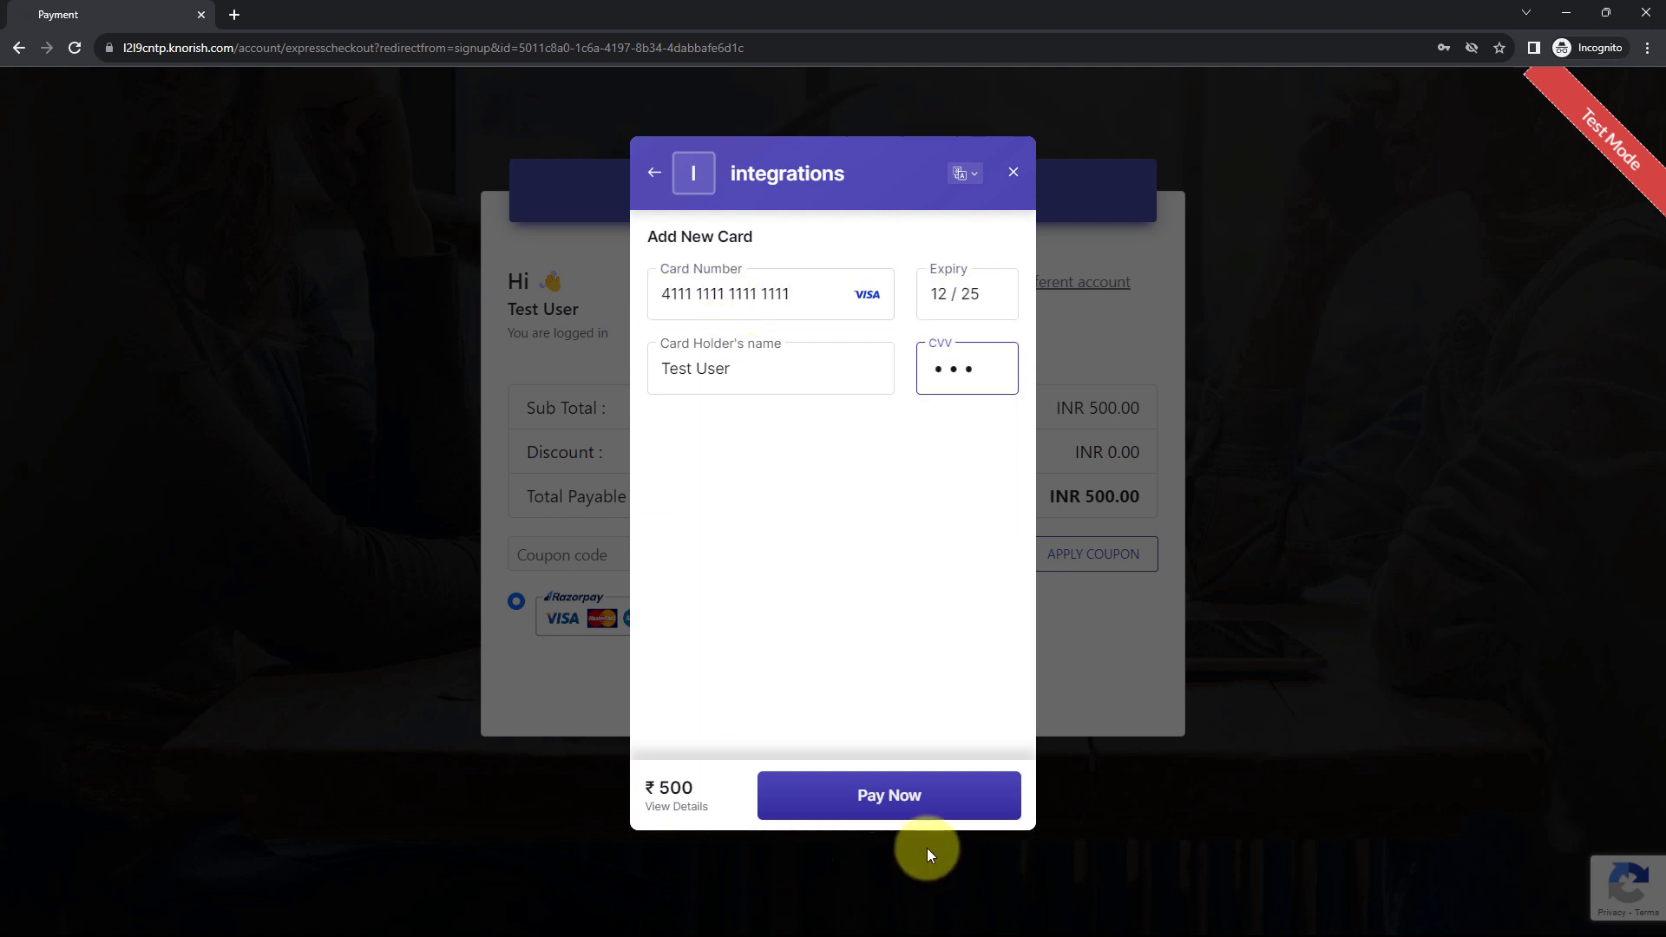
click(930, 792)
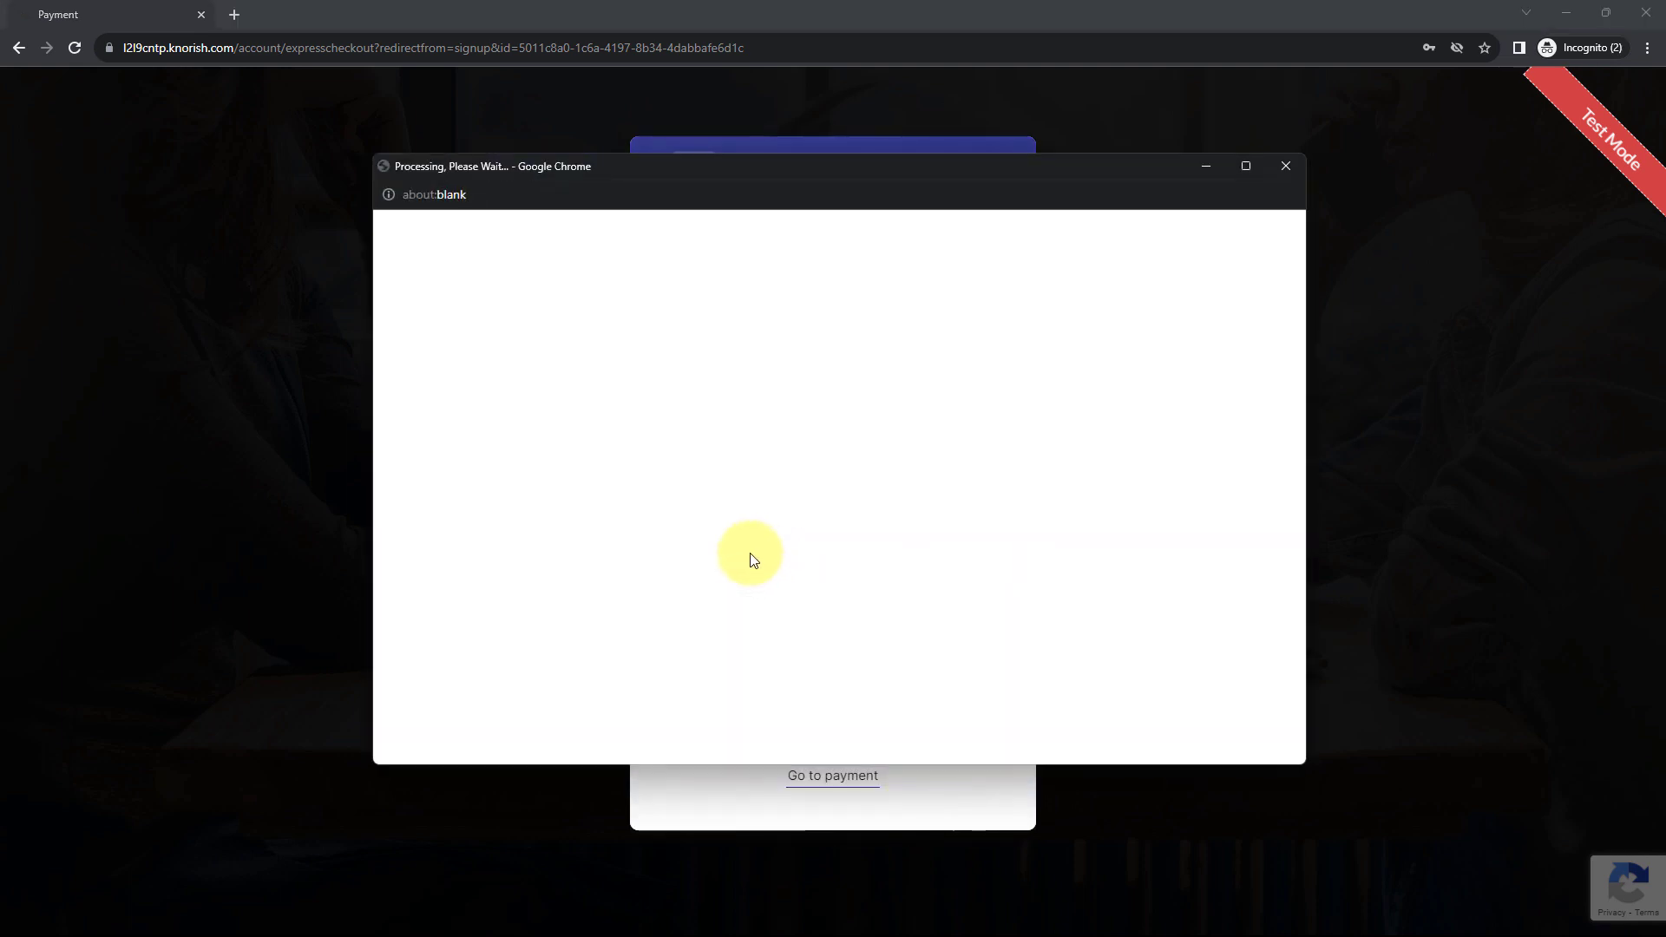
text(1111)
key(Return)
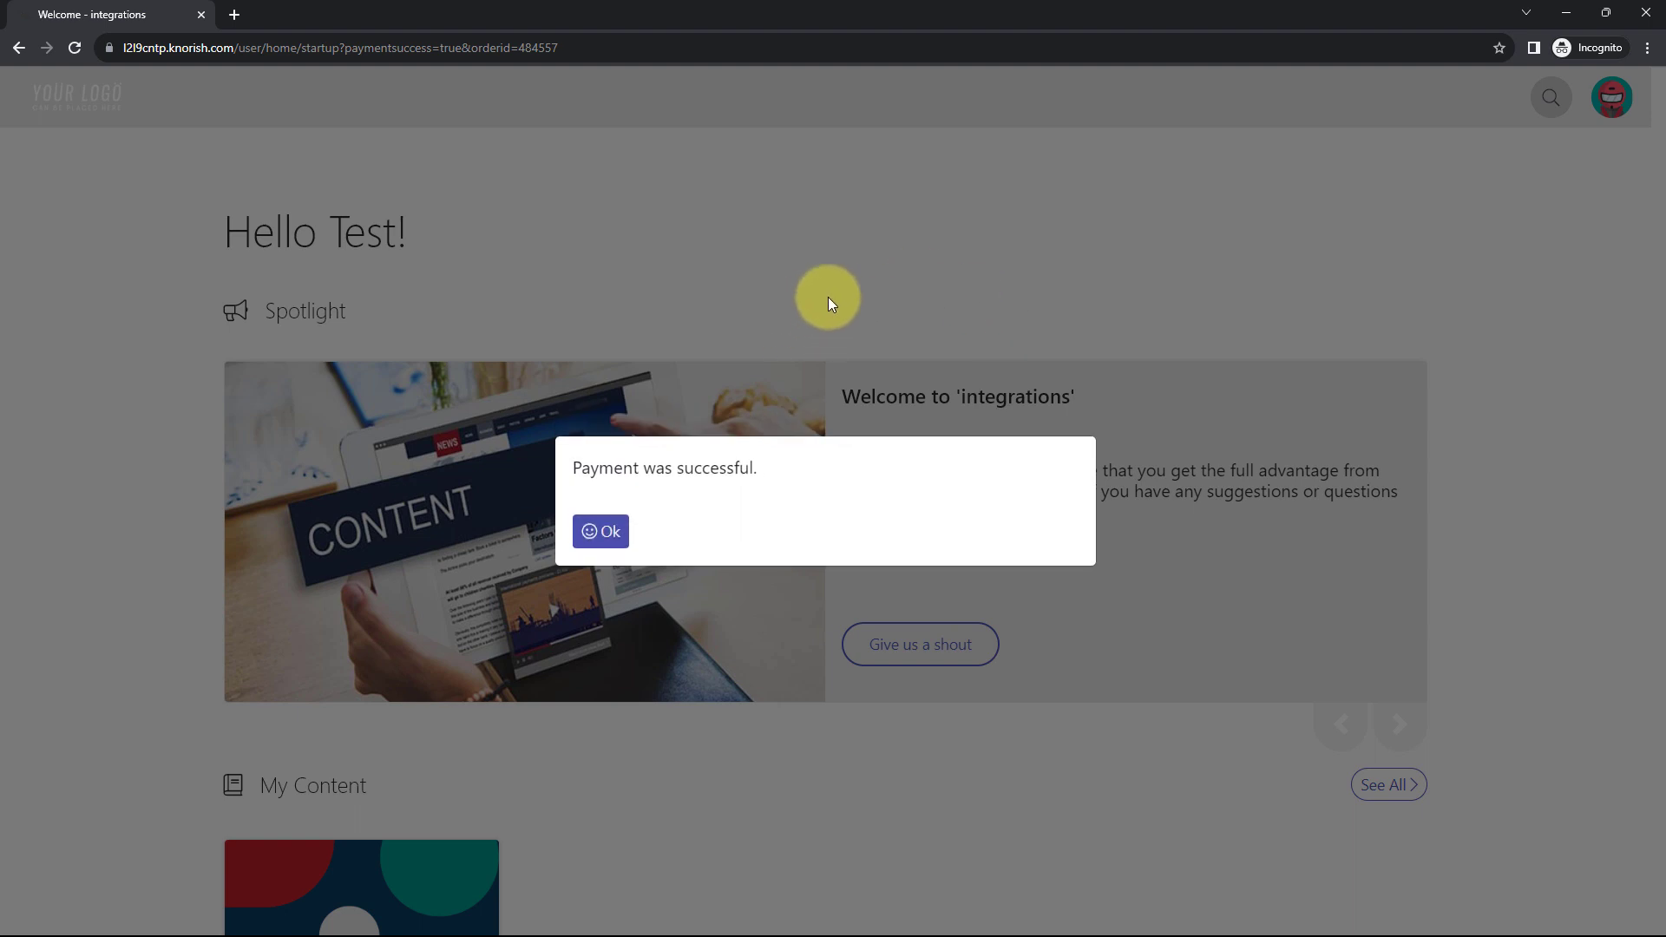
click(614, 526)
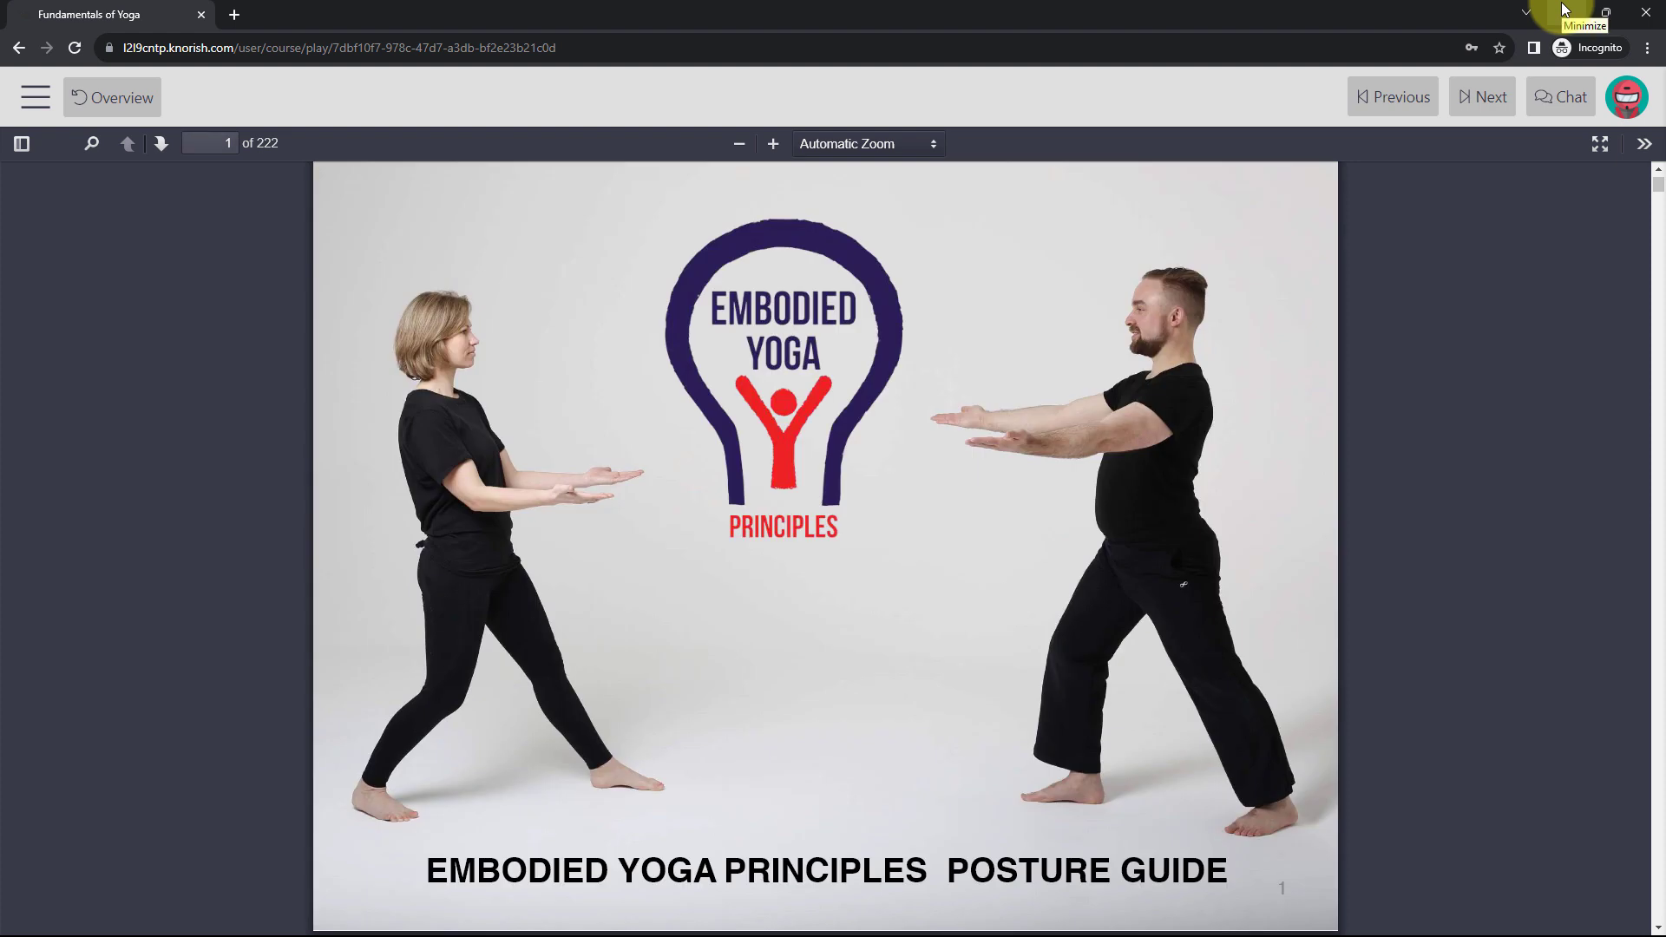
click(1562, 5)
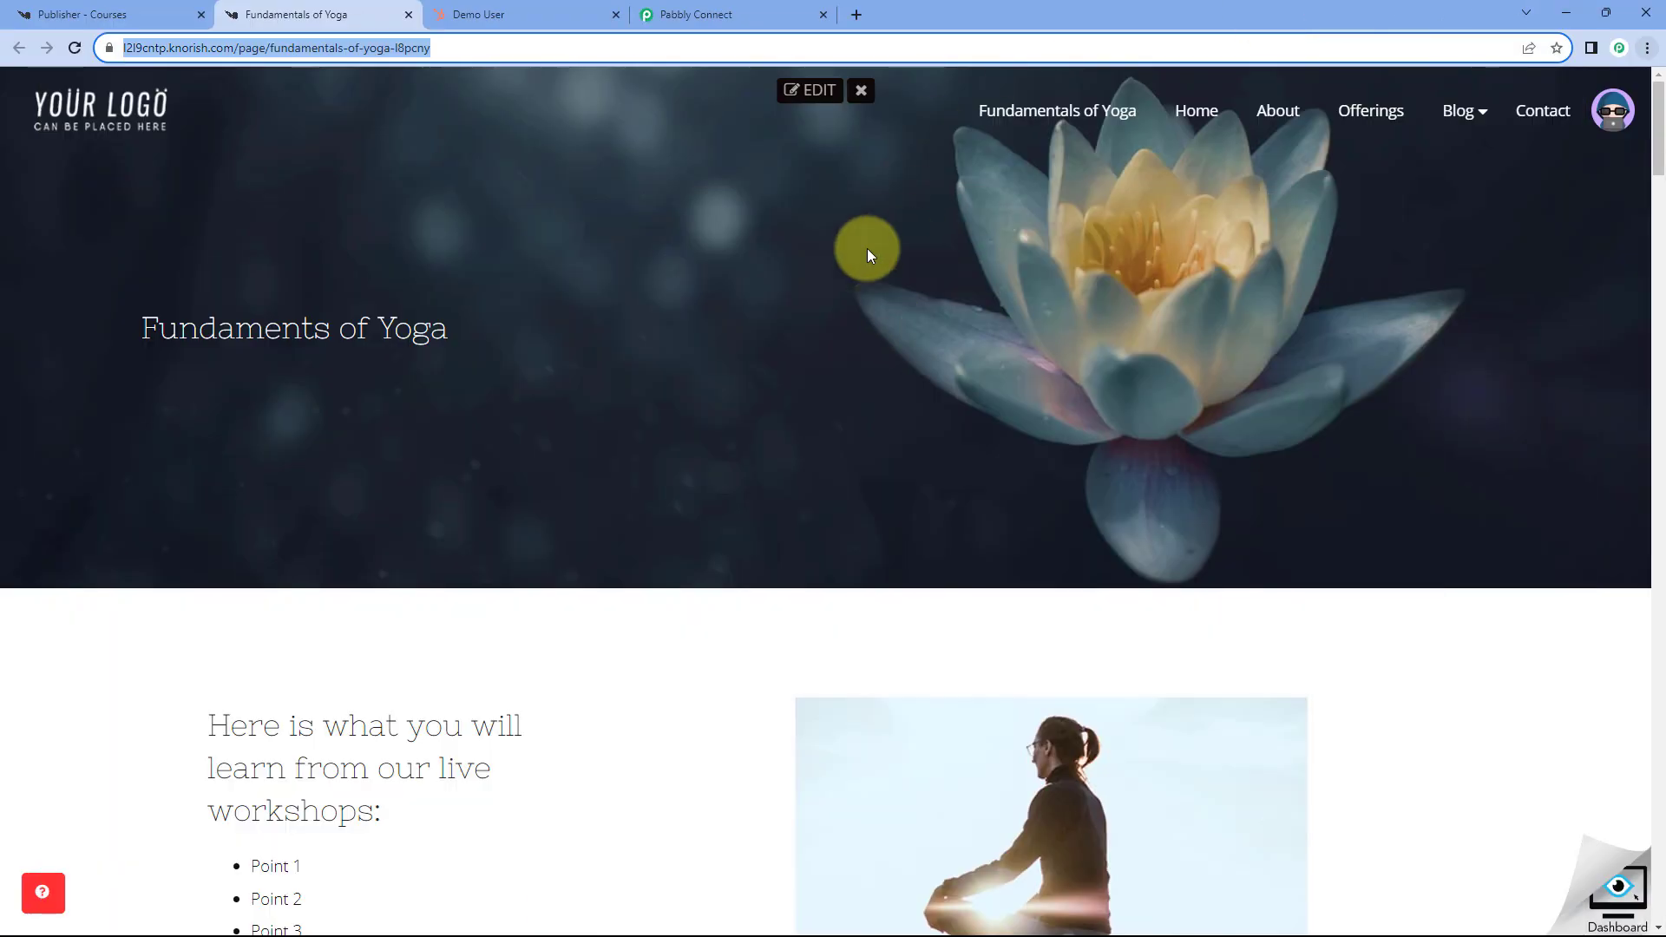
- Open the new Test User contact from HubSpot's Contacts list, then return to Pabbly Connect
click(668, 662)
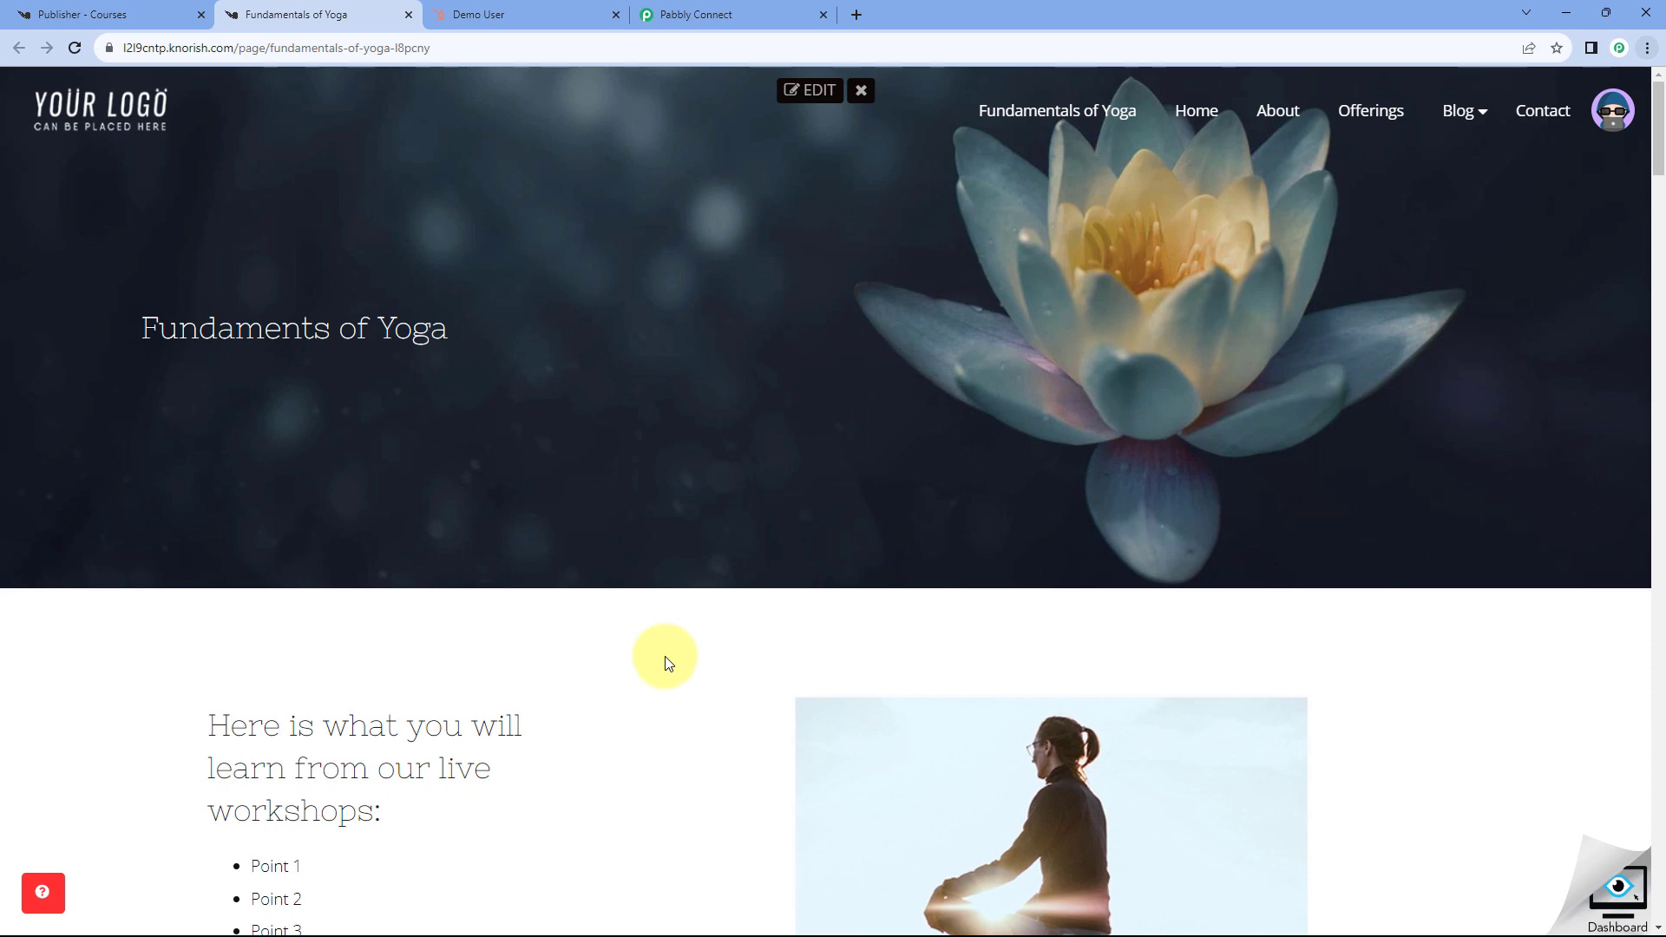
click(506, 12)
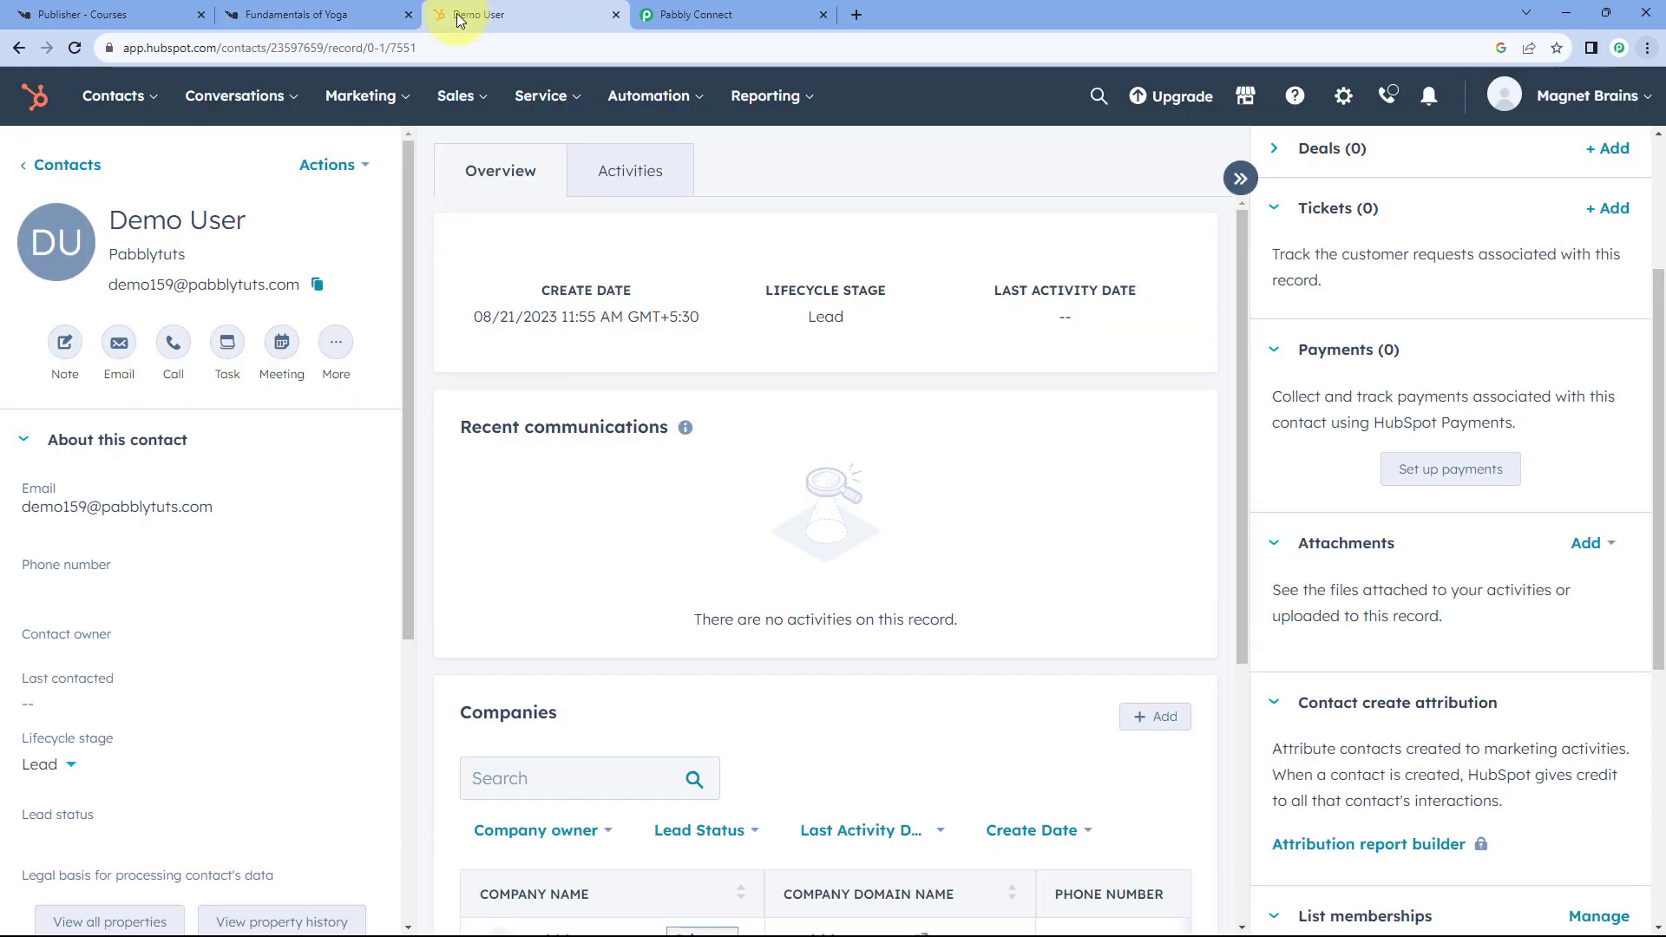
click(44, 169)
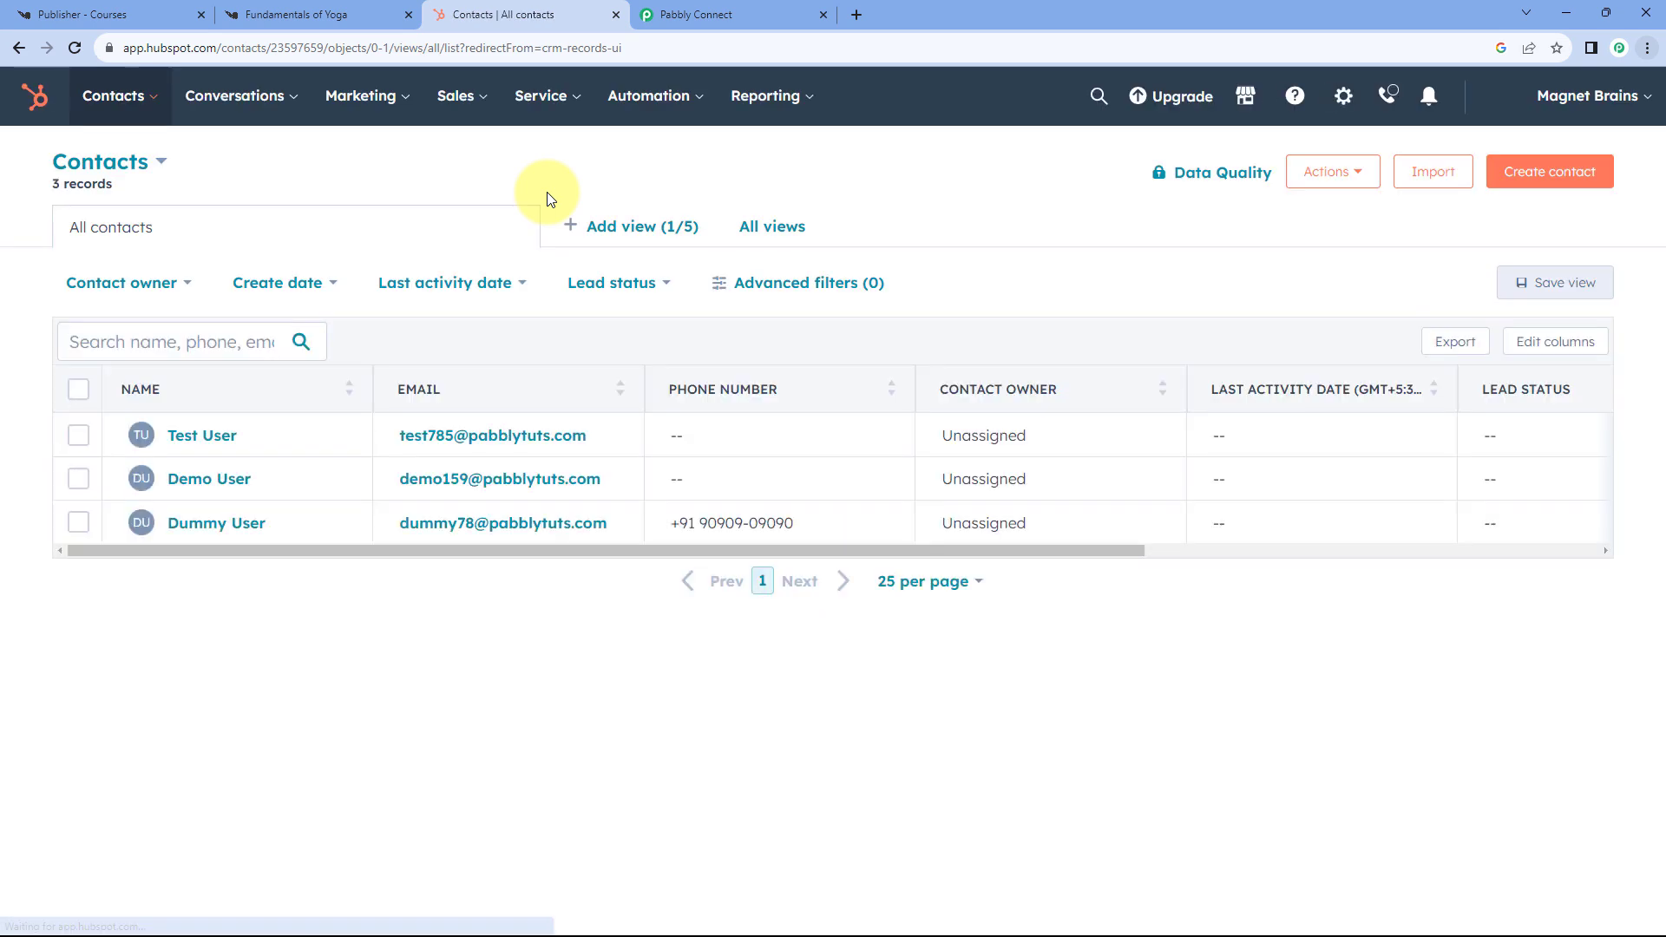
click(213, 441)
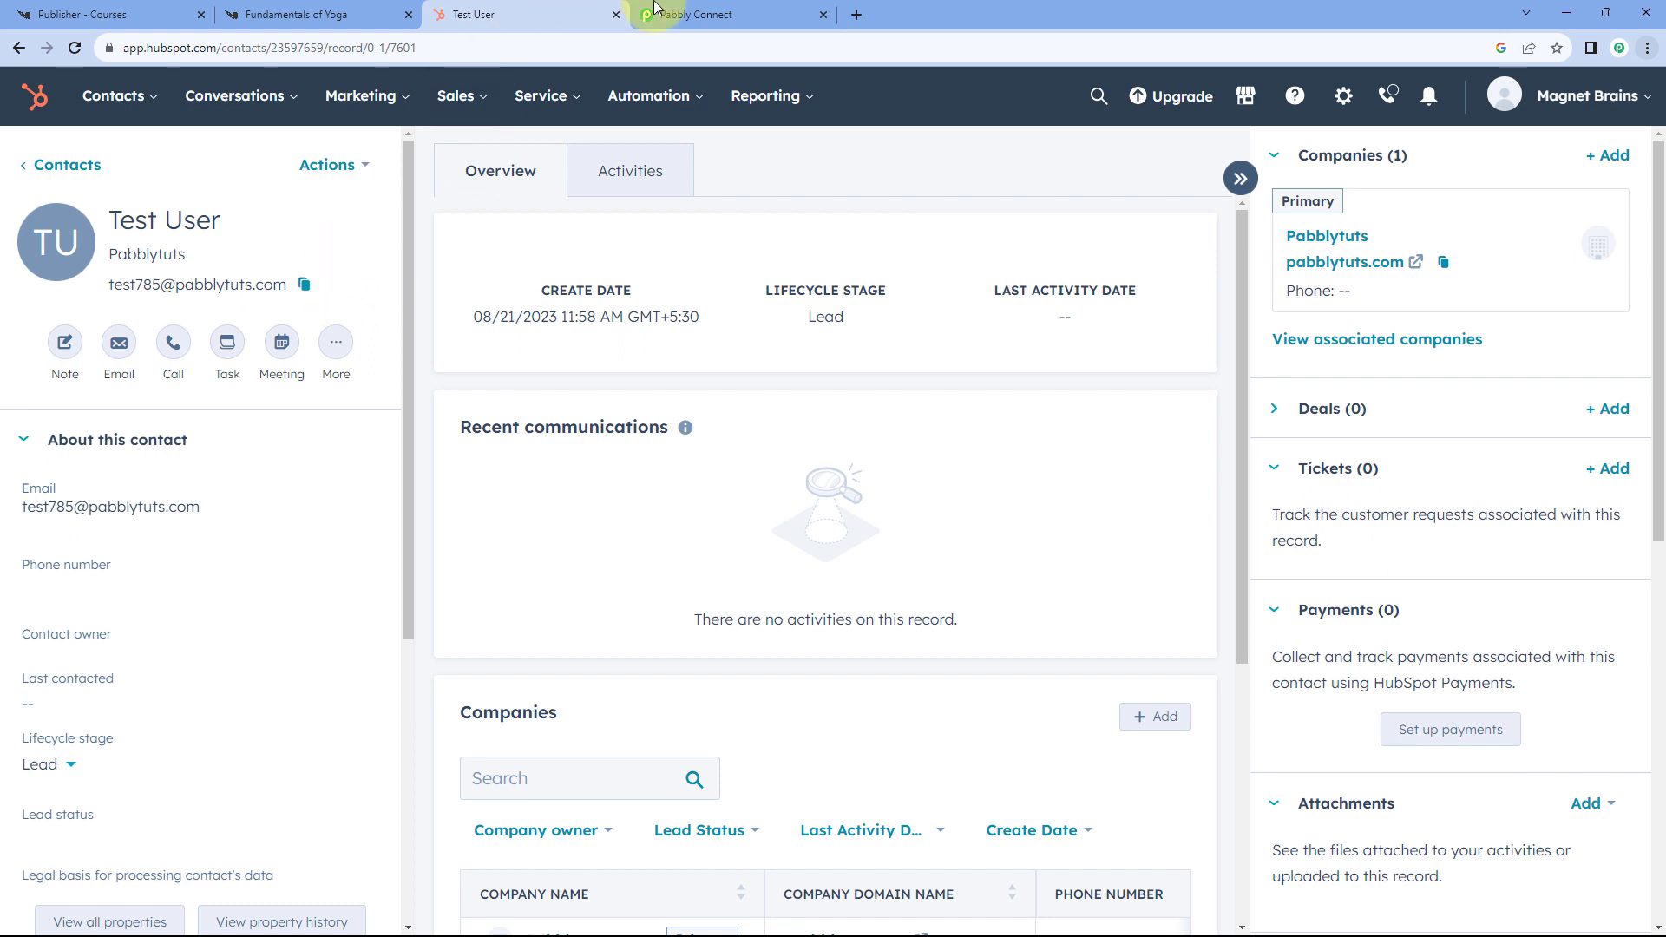
click(694, 15)
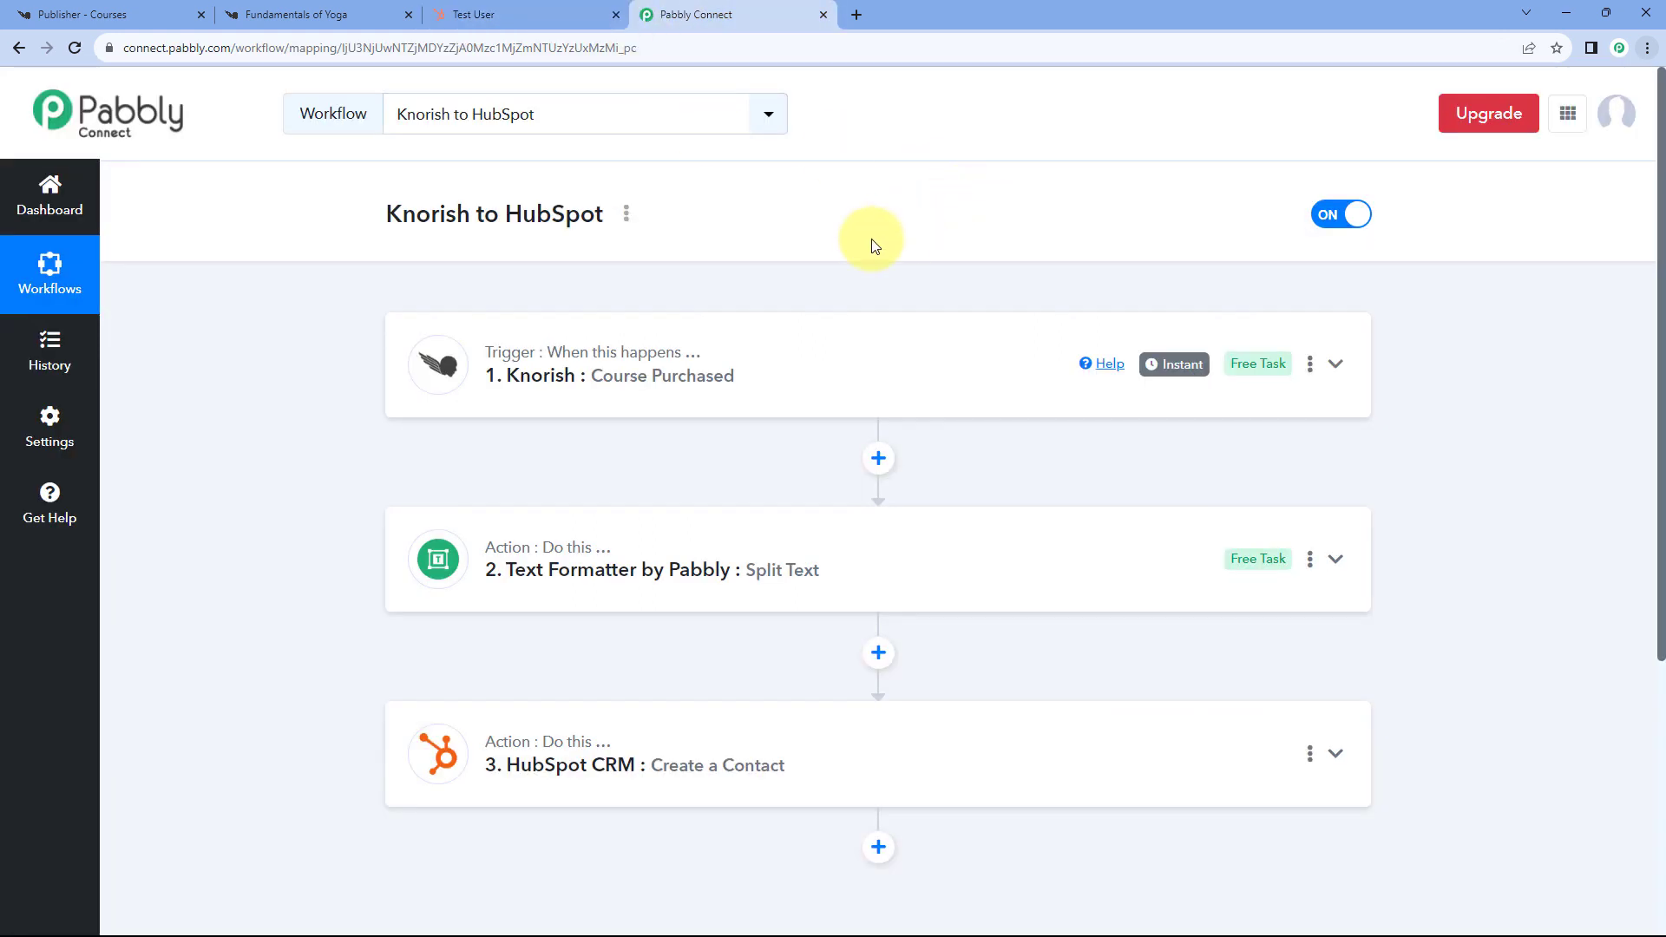